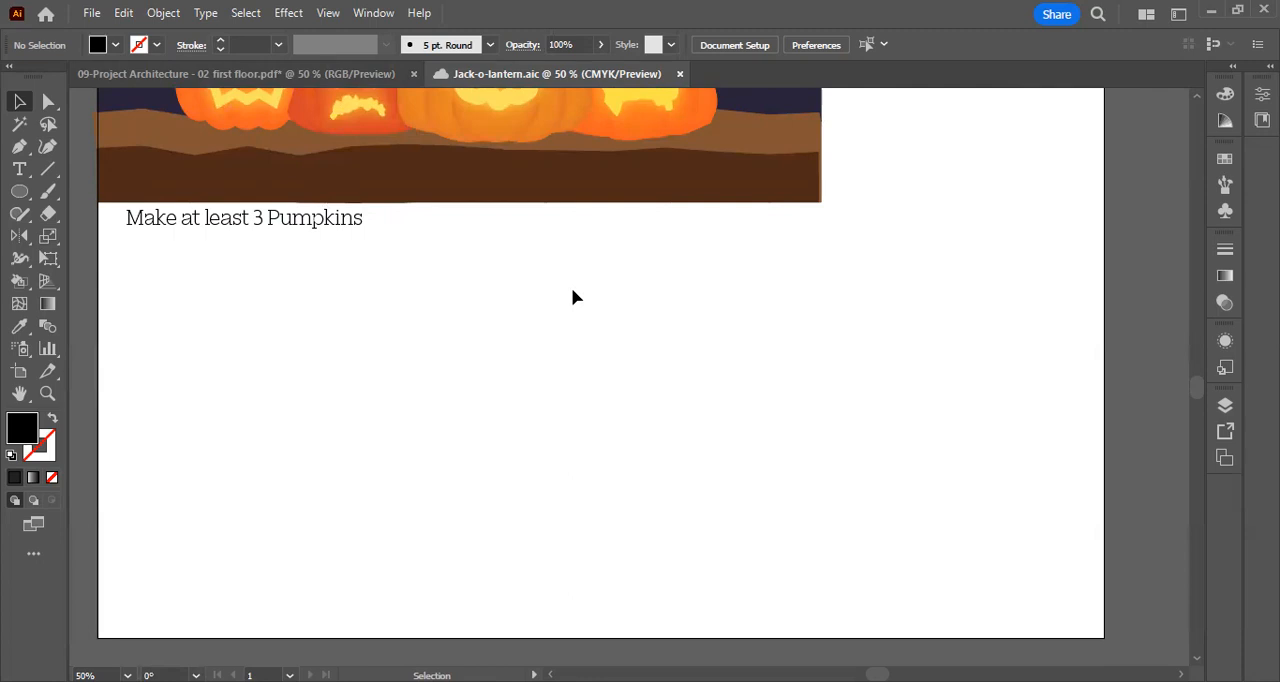
Draw a tall black ellipse about 2.41 in wide and 3.80 in high in the blank area below the "Make at least 3 Pumpkins" text
left_click(19, 191)
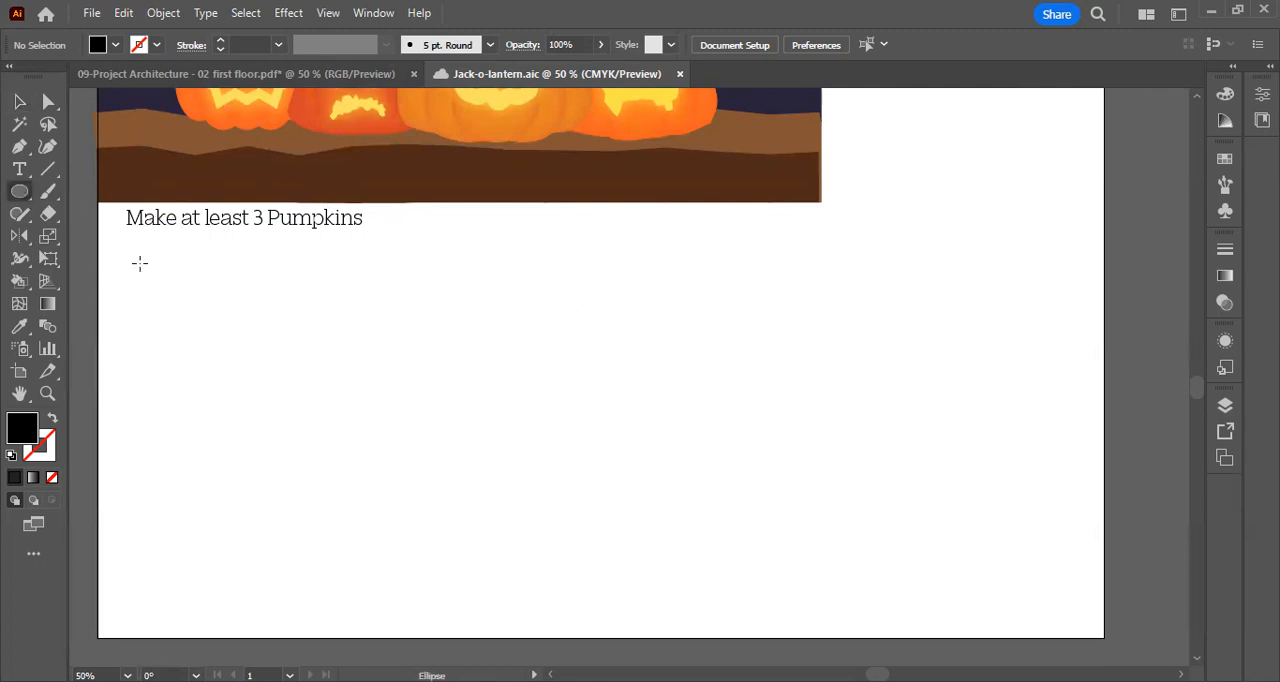
scroll(294, 351, "up", 1)
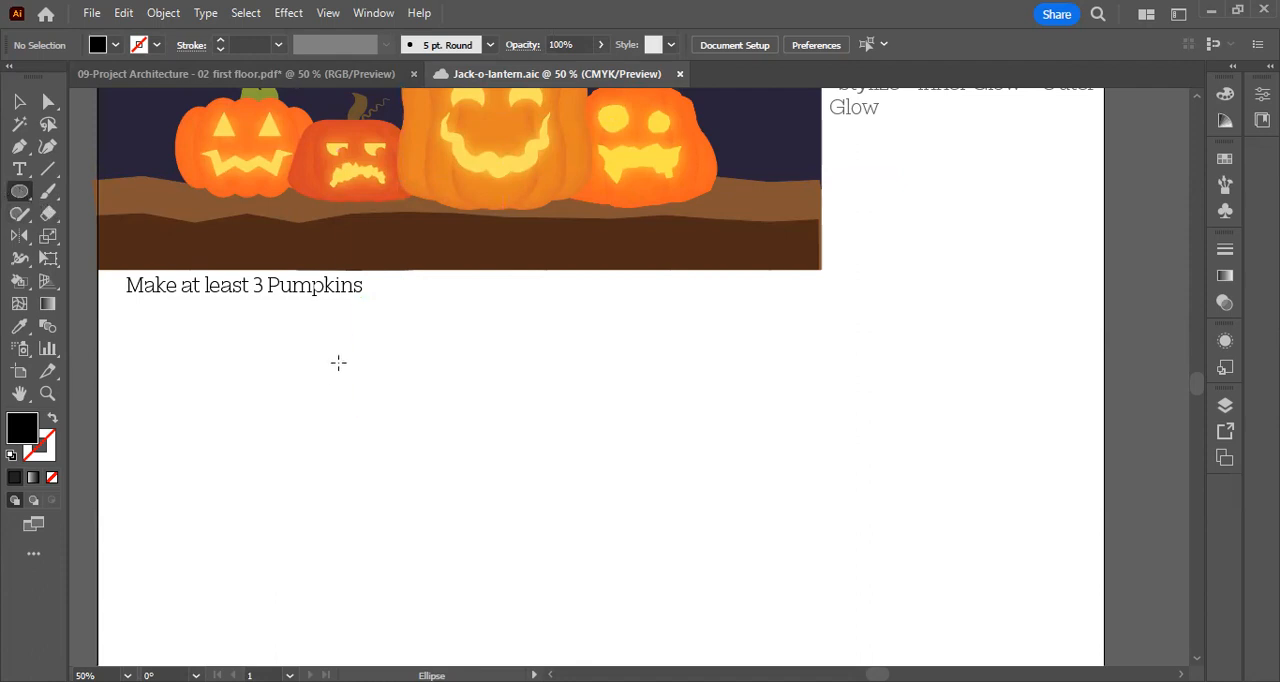
left_click_drag(349, 350, 477, 548)
left_click(20, 104)
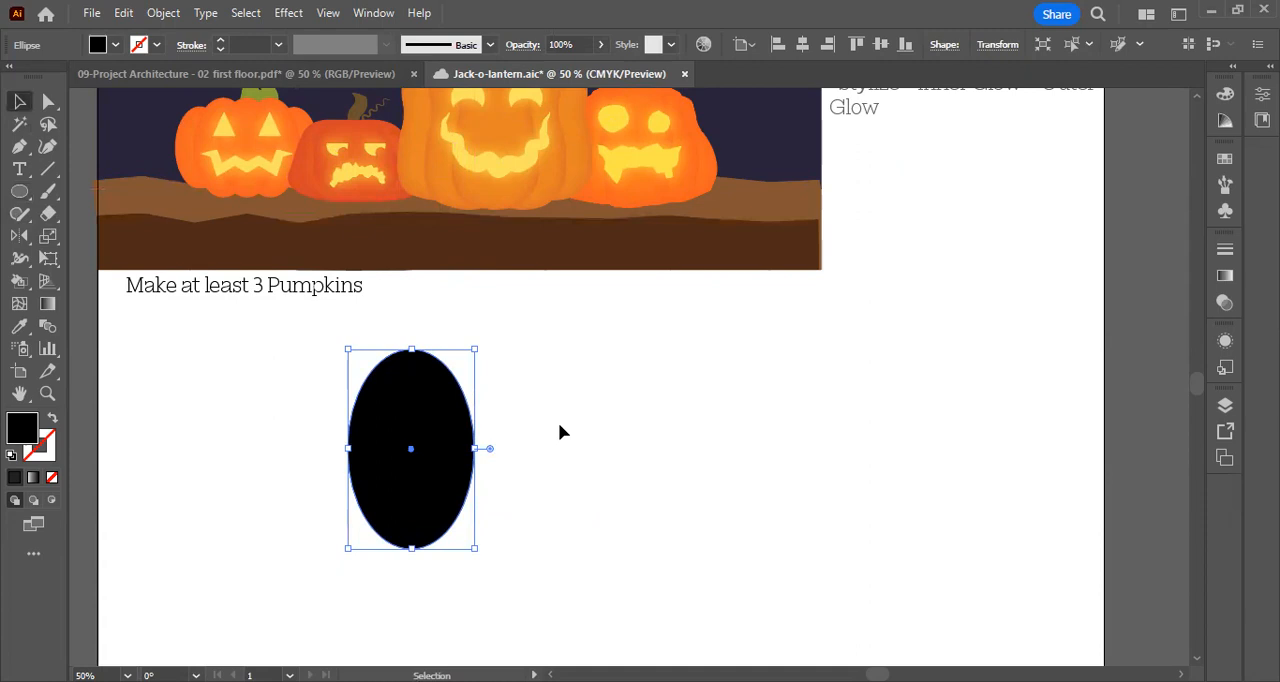
left_click(560, 431)
scroll(526, 419, "down", 1)
Duplicate the ellipse horizontally to its right, level with the original and leaving a gap between the two
left_click(460, 410)
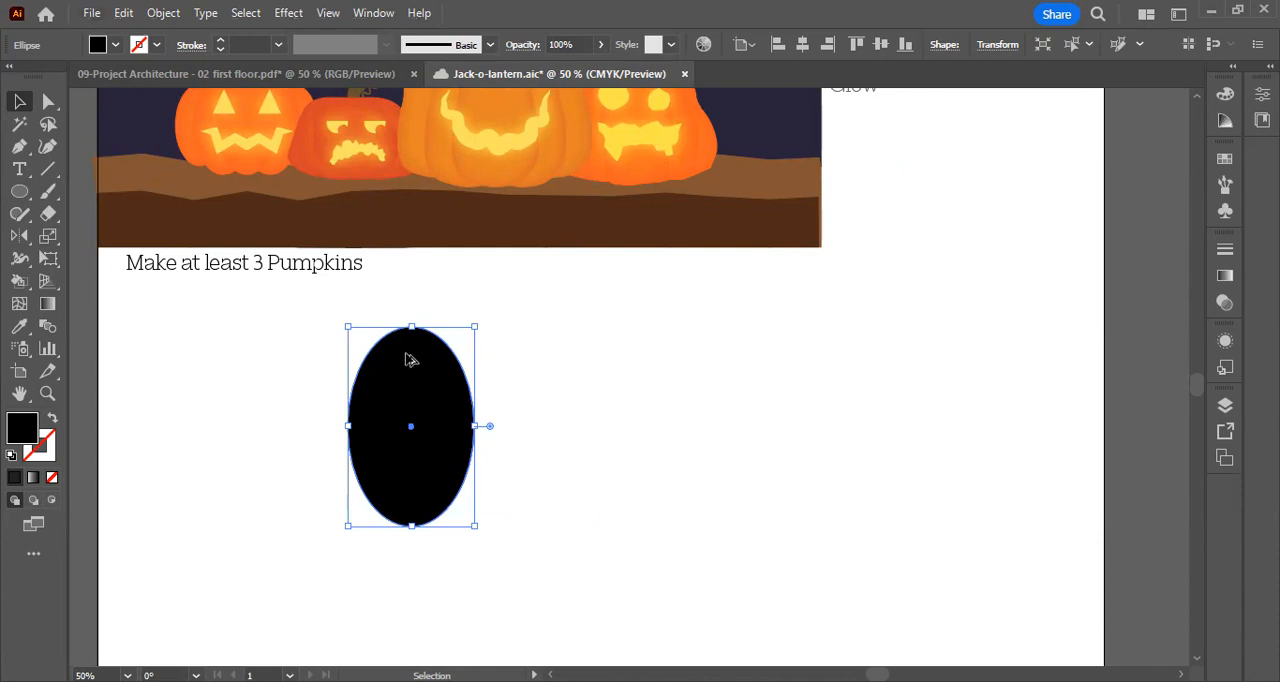
left_click_drag(413, 360, 577, 361)
left_click(710, 355)
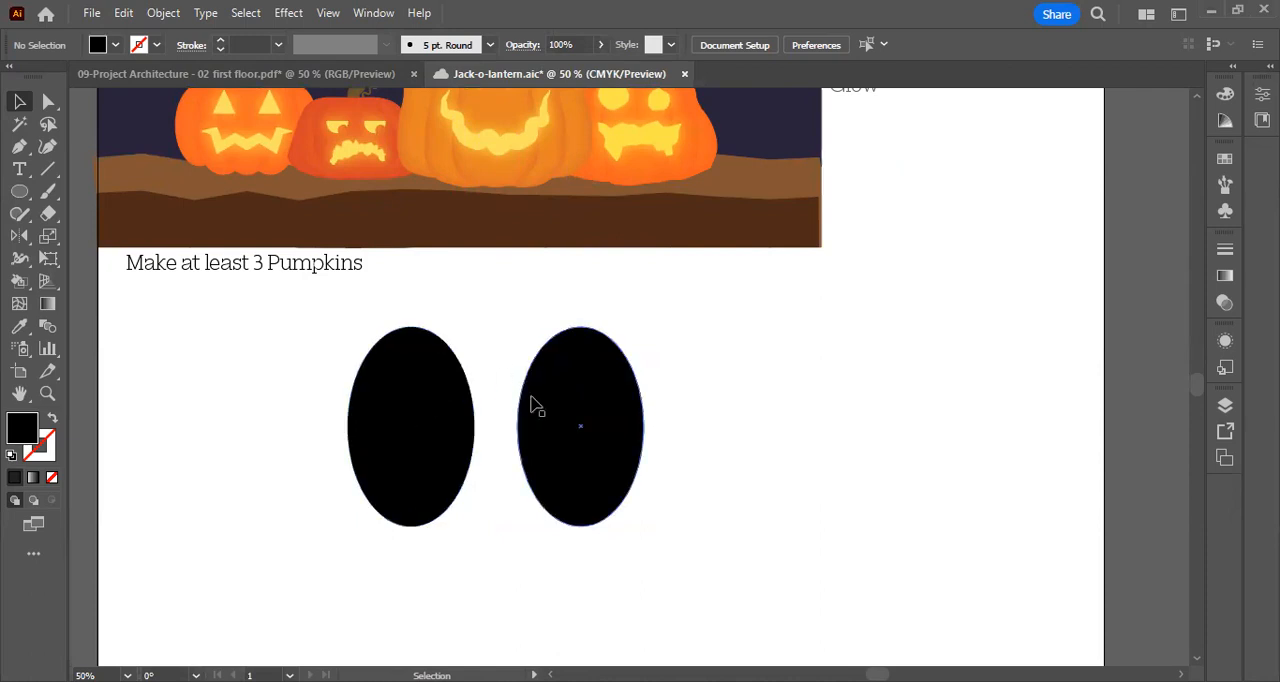
Select both ellipses and set the blend options to Specified Steps spacing with 3 steps
left_click_drag(764, 520, 298, 331)
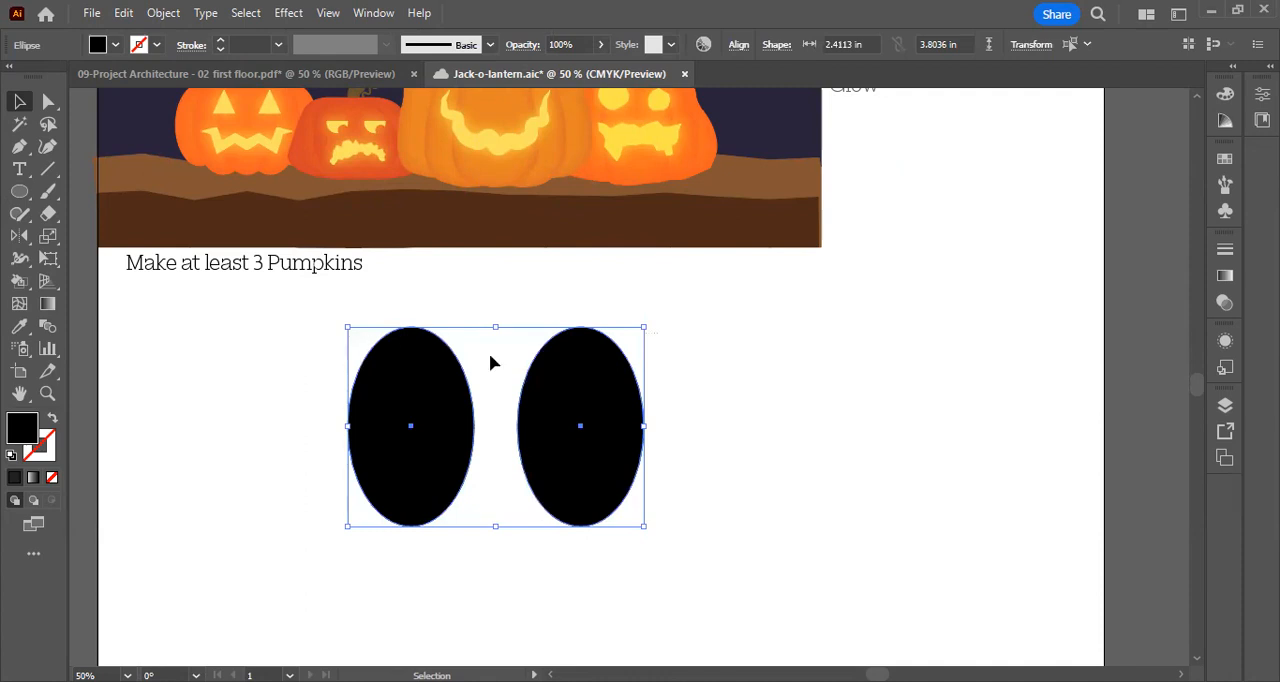
left_click(163, 15)
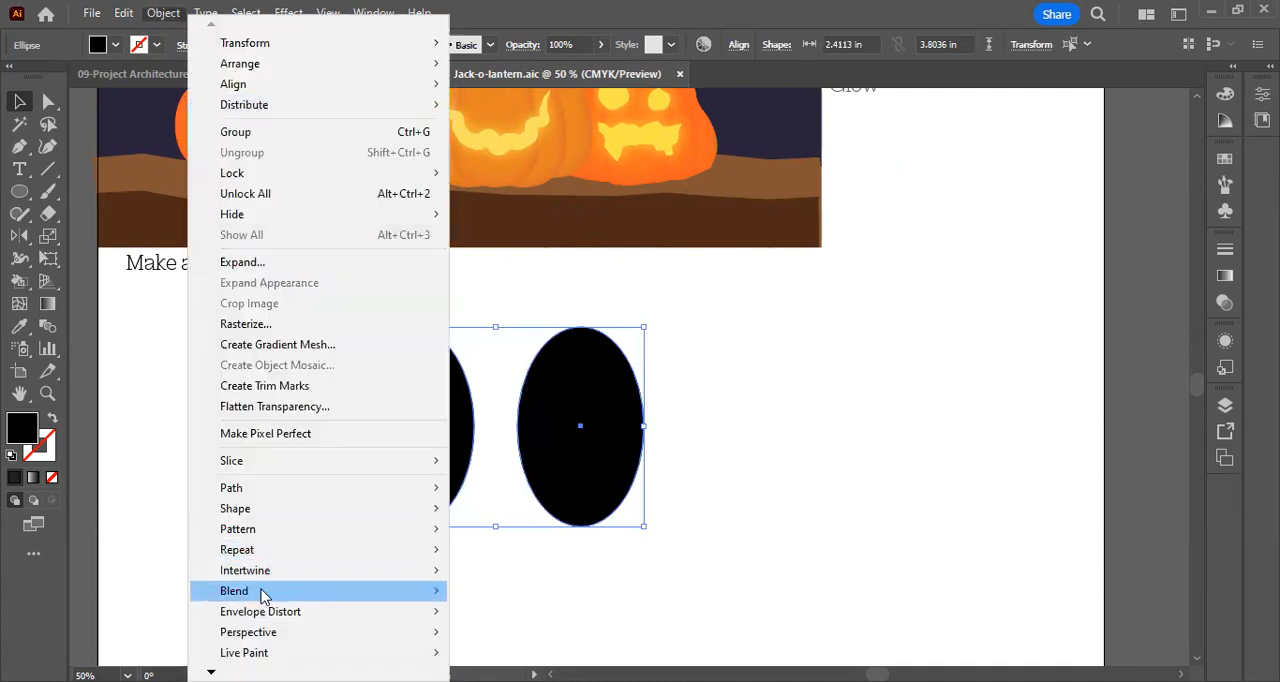
mouse_move(263, 593)
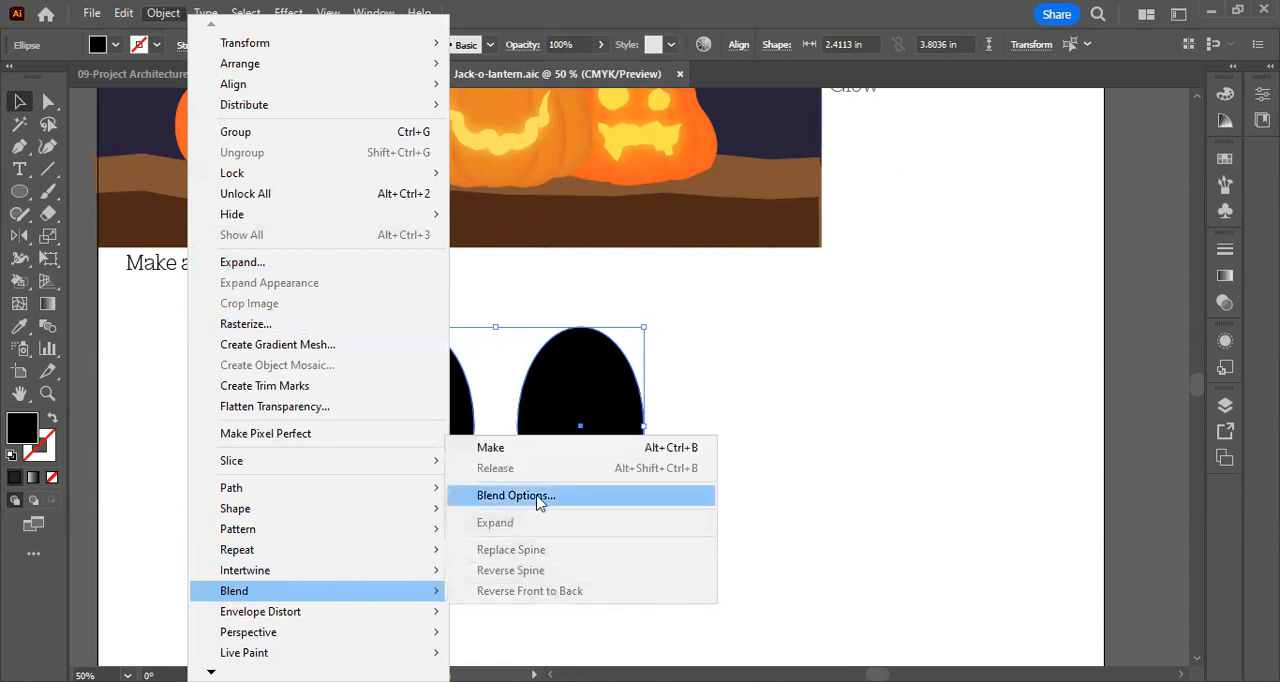
left_click(540, 496)
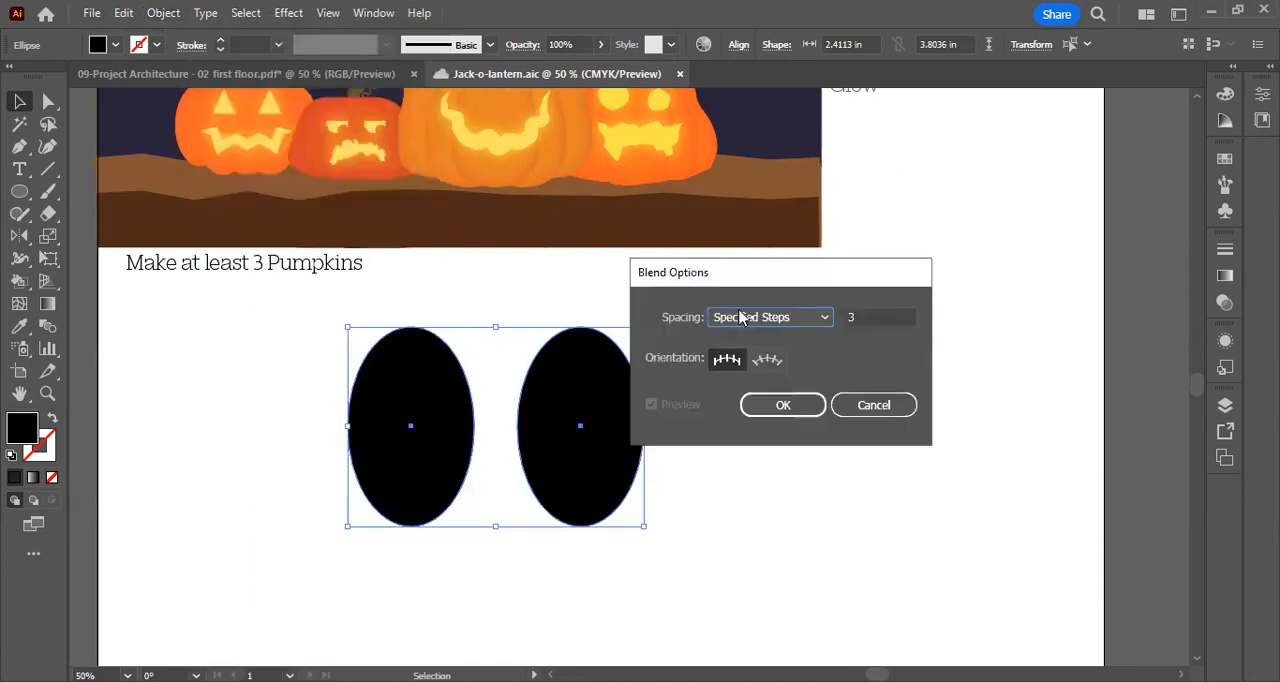
left_click(755, 318)
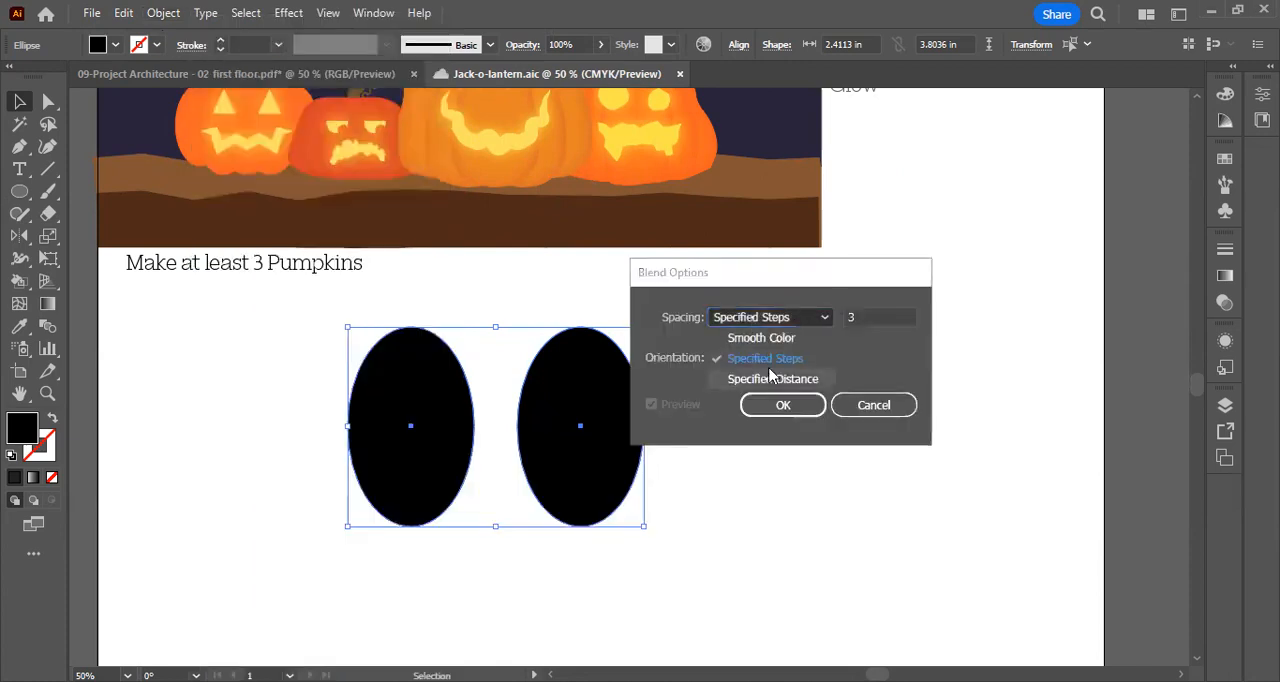
left_click(853, 316)
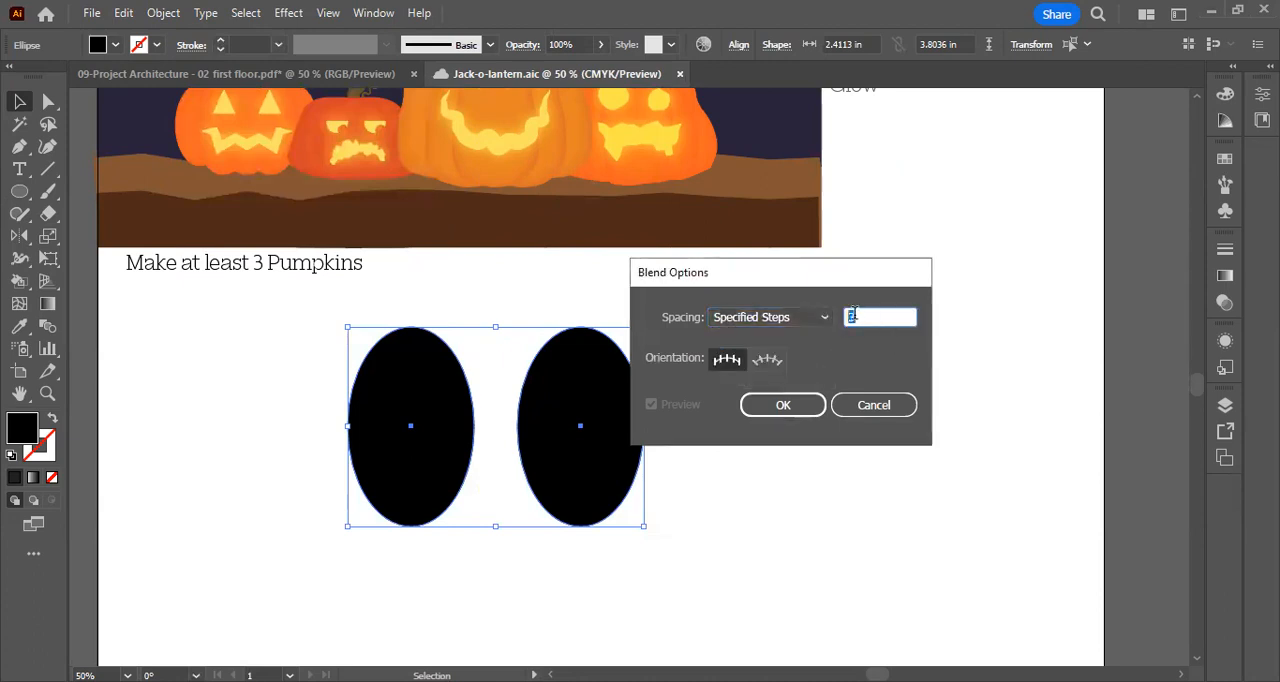
left_click(798, 406)
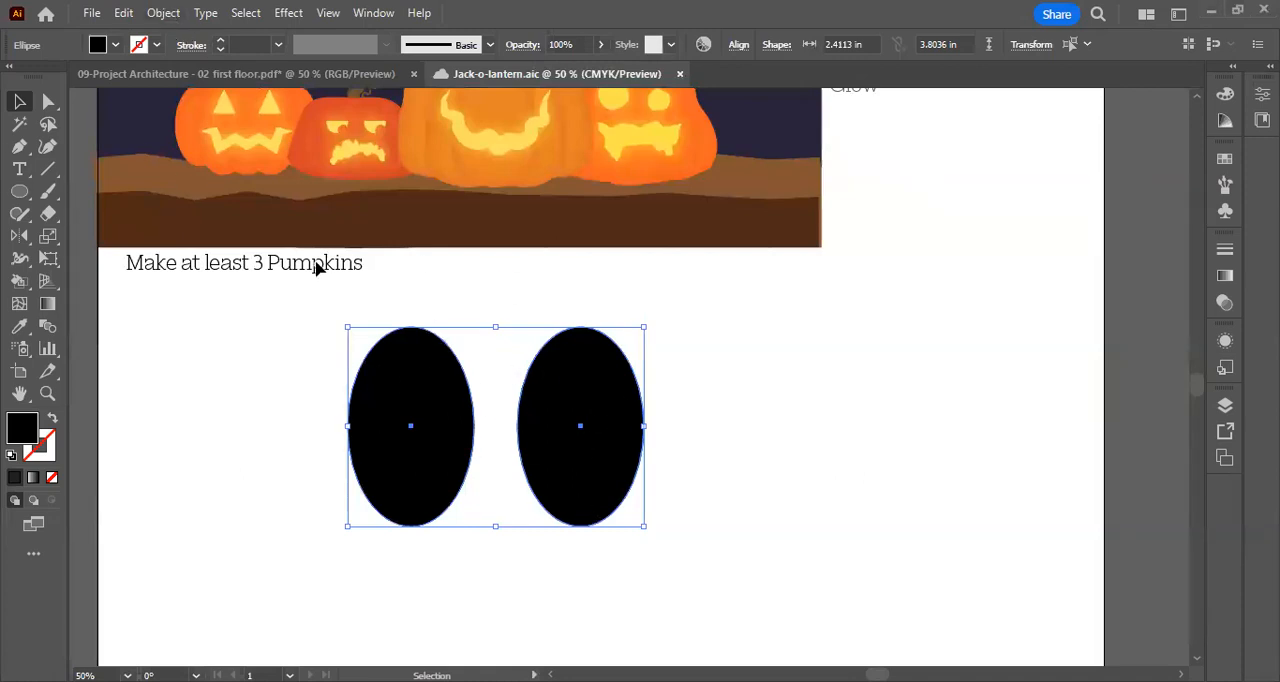
Make a blend between the two ellipses to form the ribbed pumpkin body
left_click(159, 14)
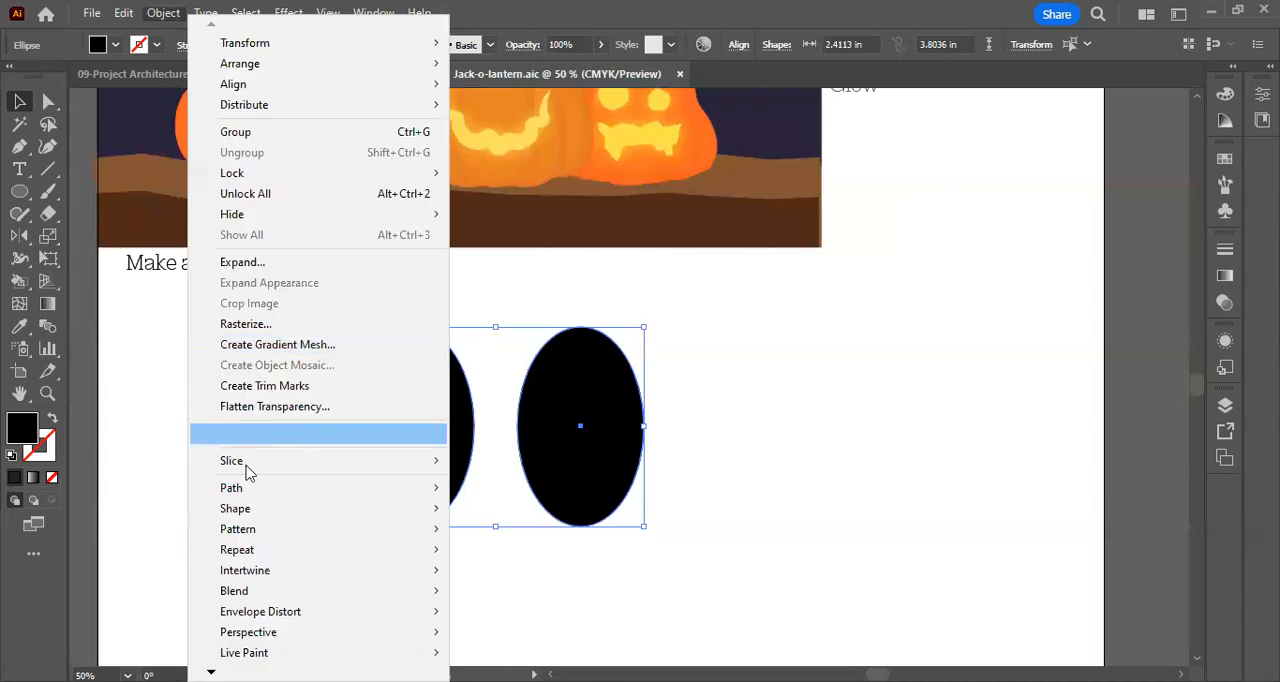
mouse_move(248, 592)
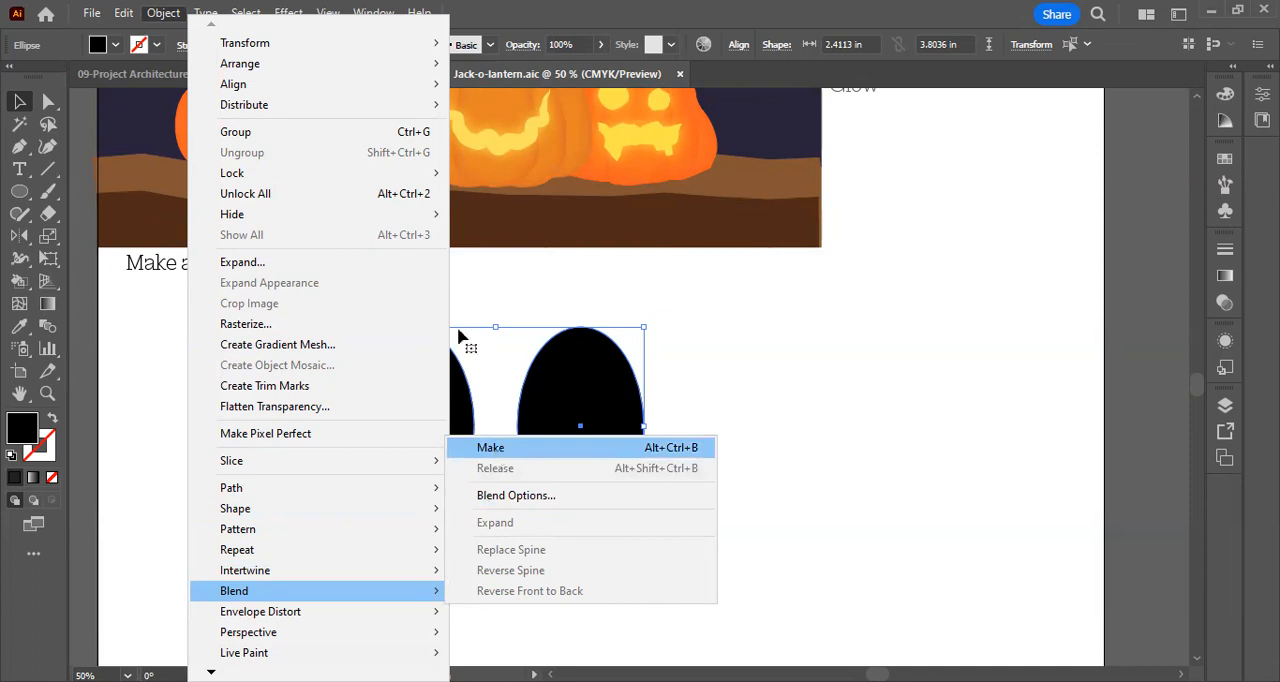
left_click(491, 448)
left_click(655, 428)
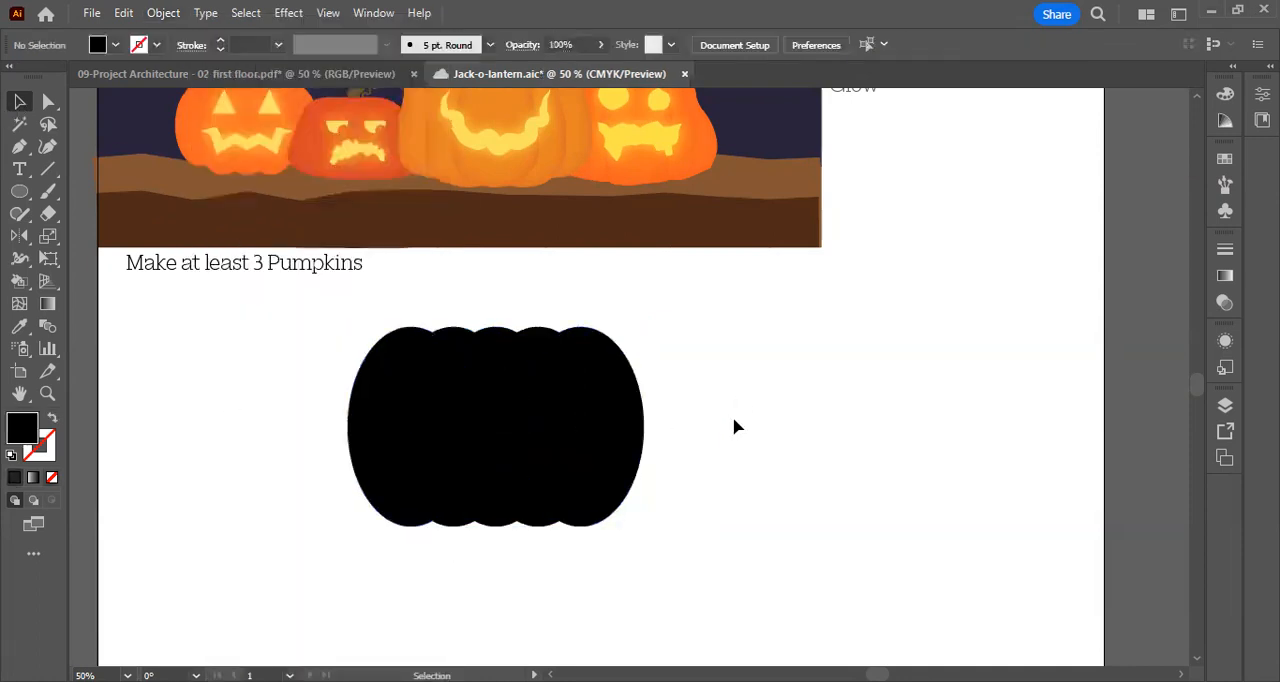
left_click(491, 414)
left_click(760, 437)
scroll(516, 420, "up", 1)
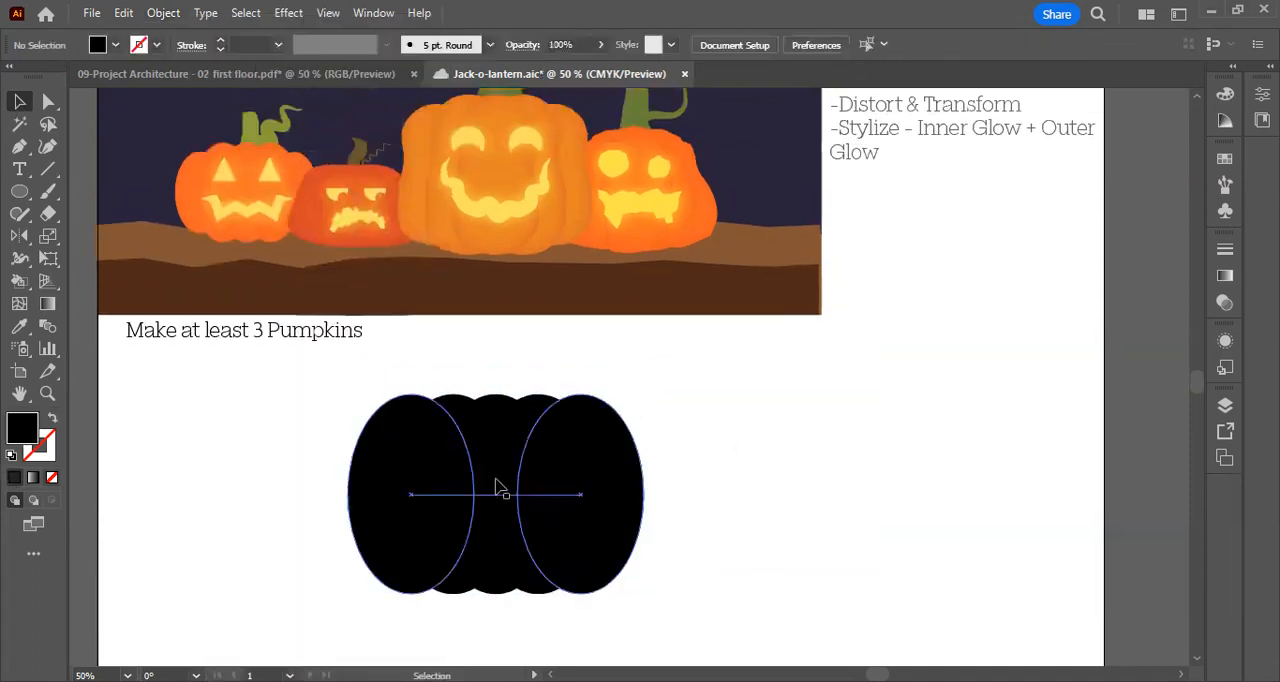
scroll(520, 465, "down", 1)
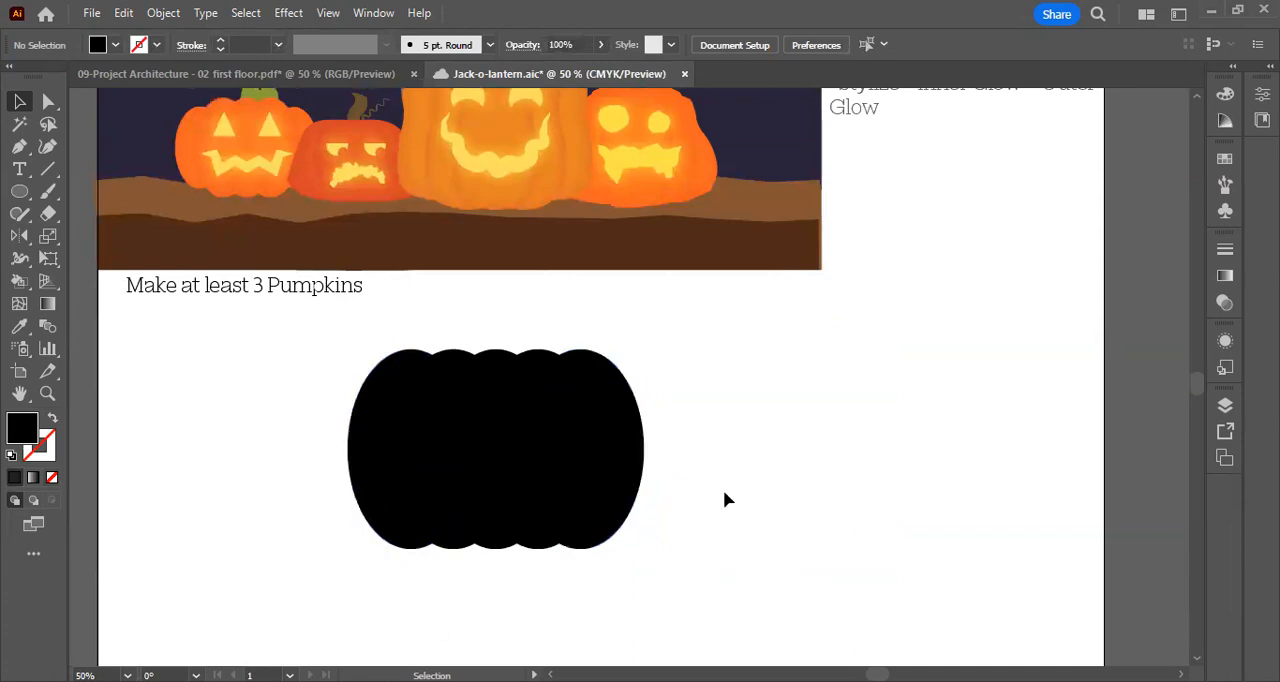
Expand the pumpkin blend with both Object and Fill included
left_click_drag(741, 555, 312, 342)
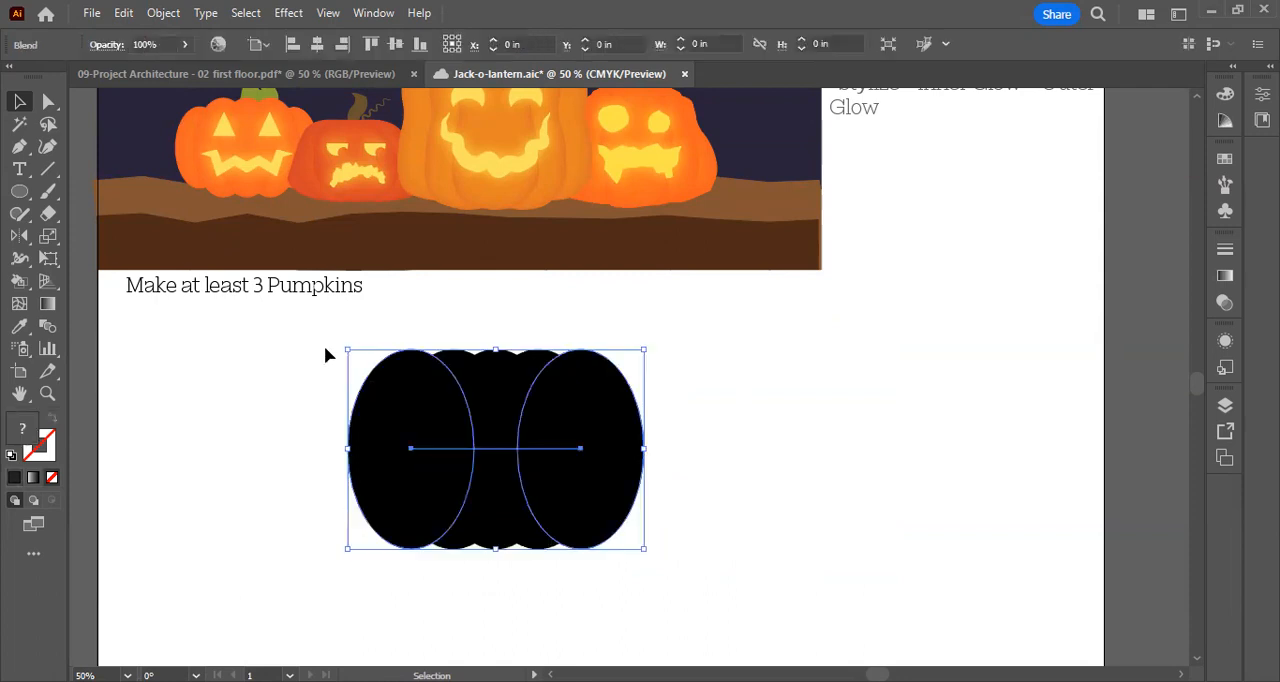
left_click(163, 13)
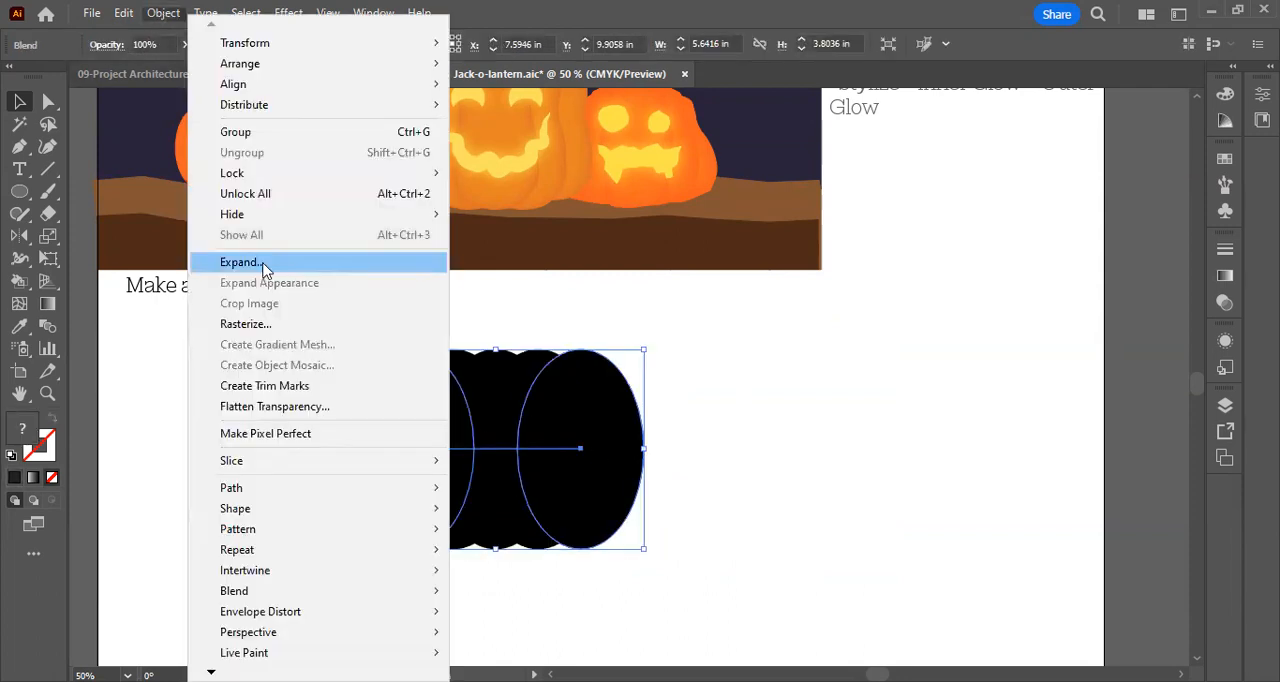
left_click(240, 262)
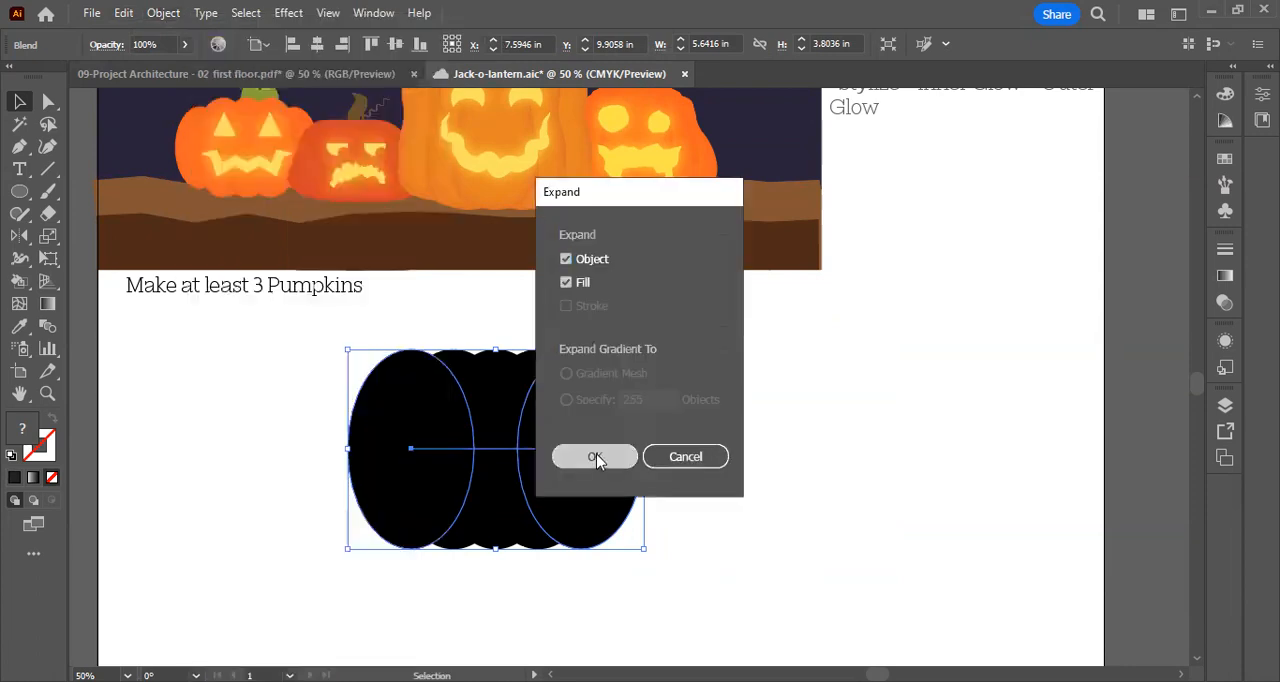
left_click(594, 457)
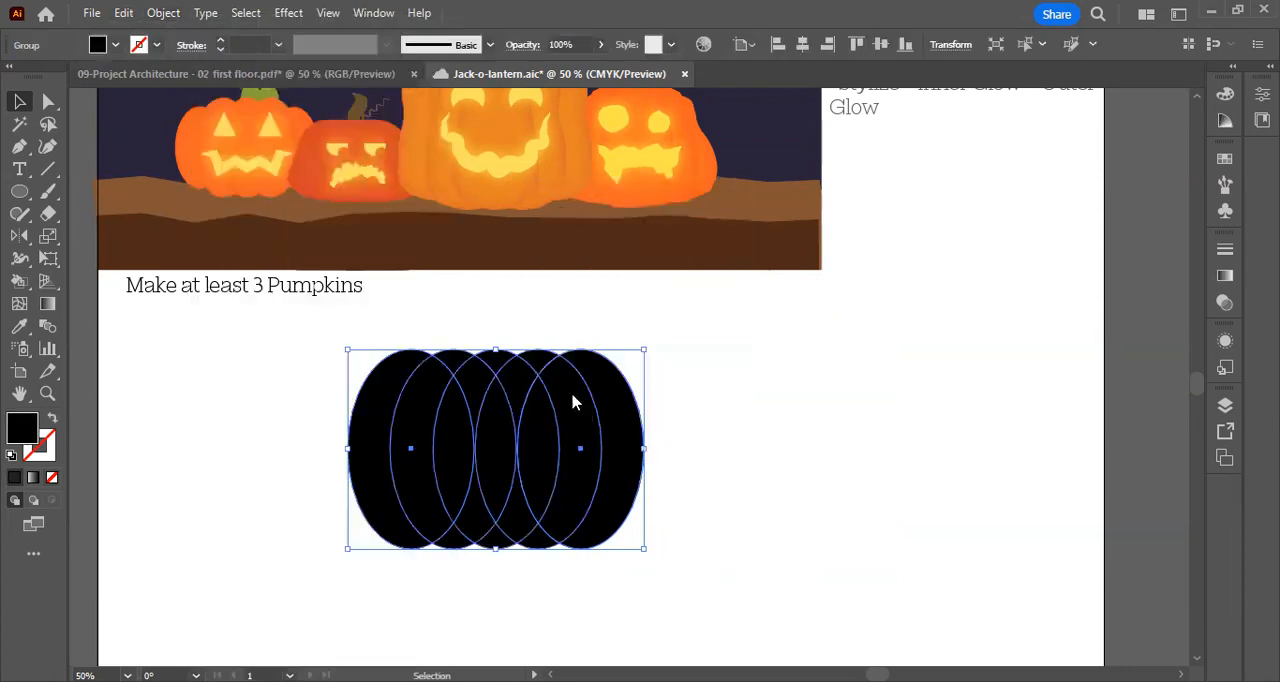
Ungroup the expanded pumpkin and select its pieces to check that each ellipse is separate
right_click(573, 401)
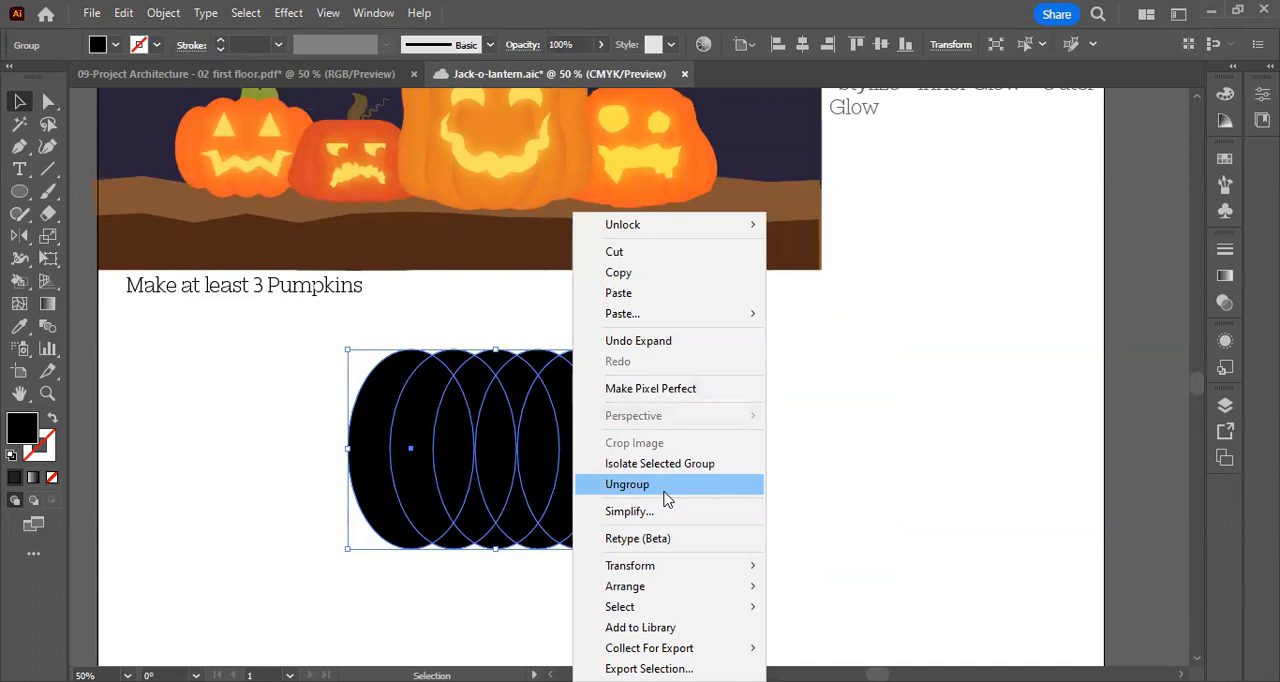
left_click(664, 490)
left_click(703, 469)
left_click(626, 466)
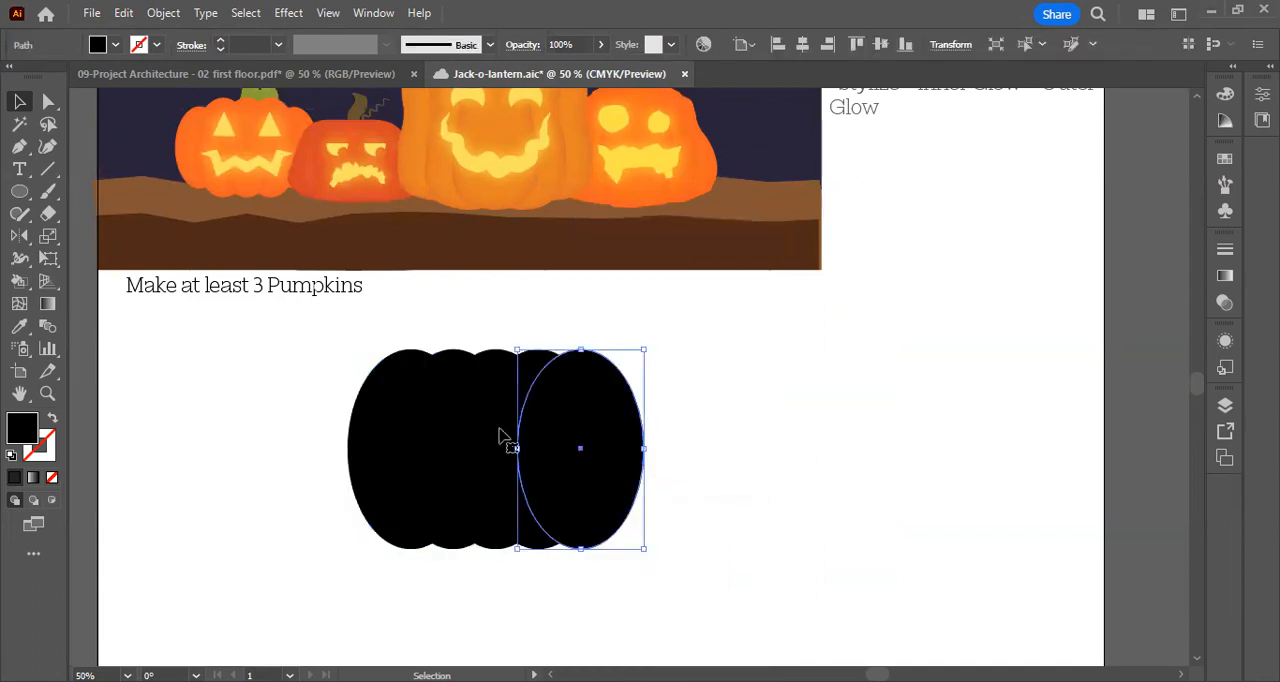
left_click_drag(326, 337, 796, 607)
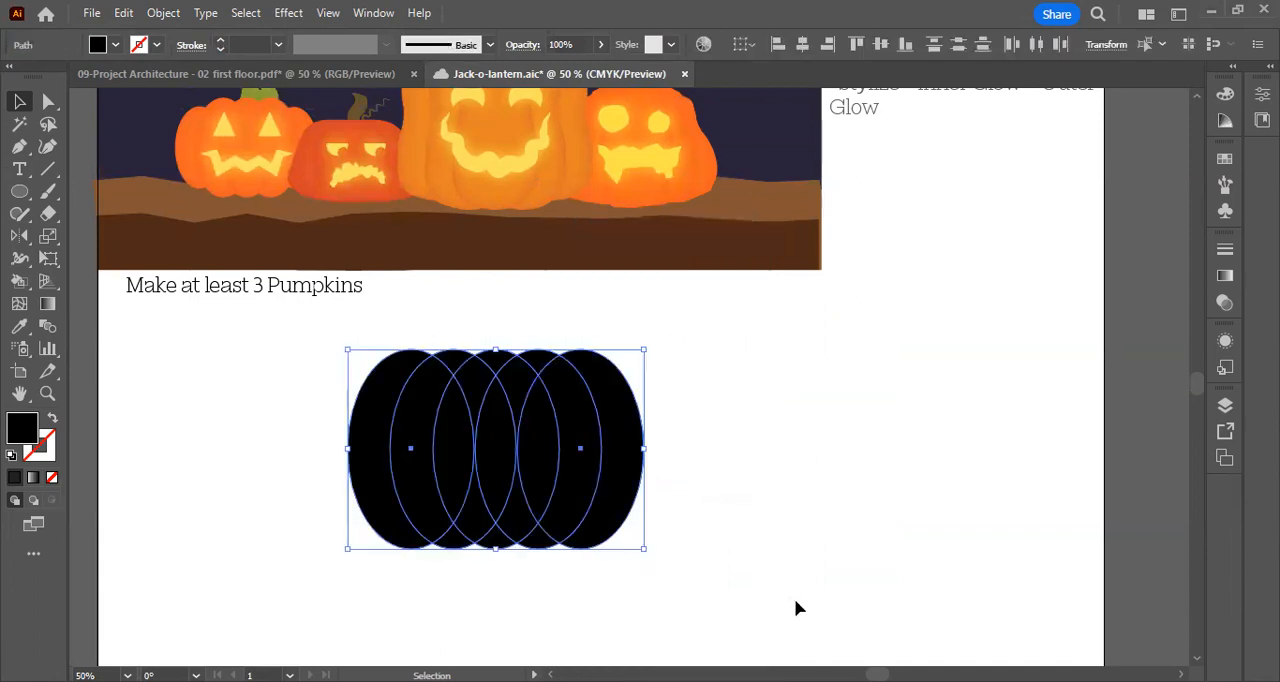
left_click(808, 446)
scroll(590, 468, "up", 1)
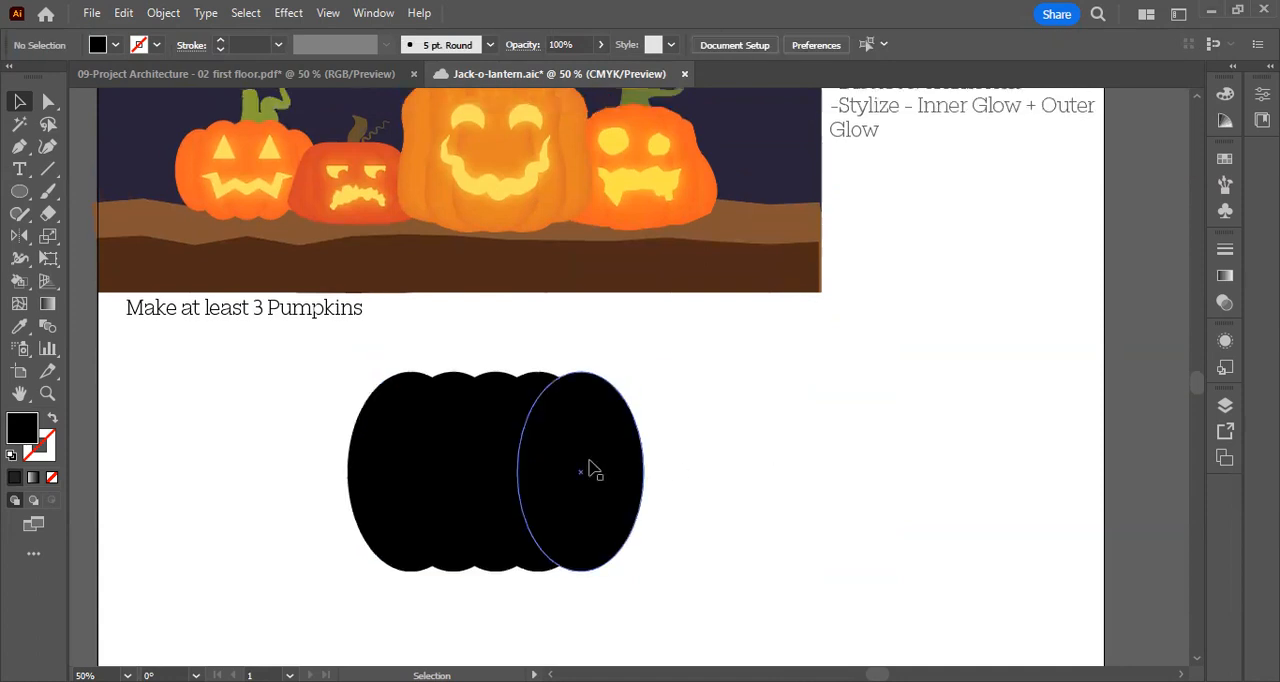
scroll(600, 475, "down", 2)
left_click(630, 393)
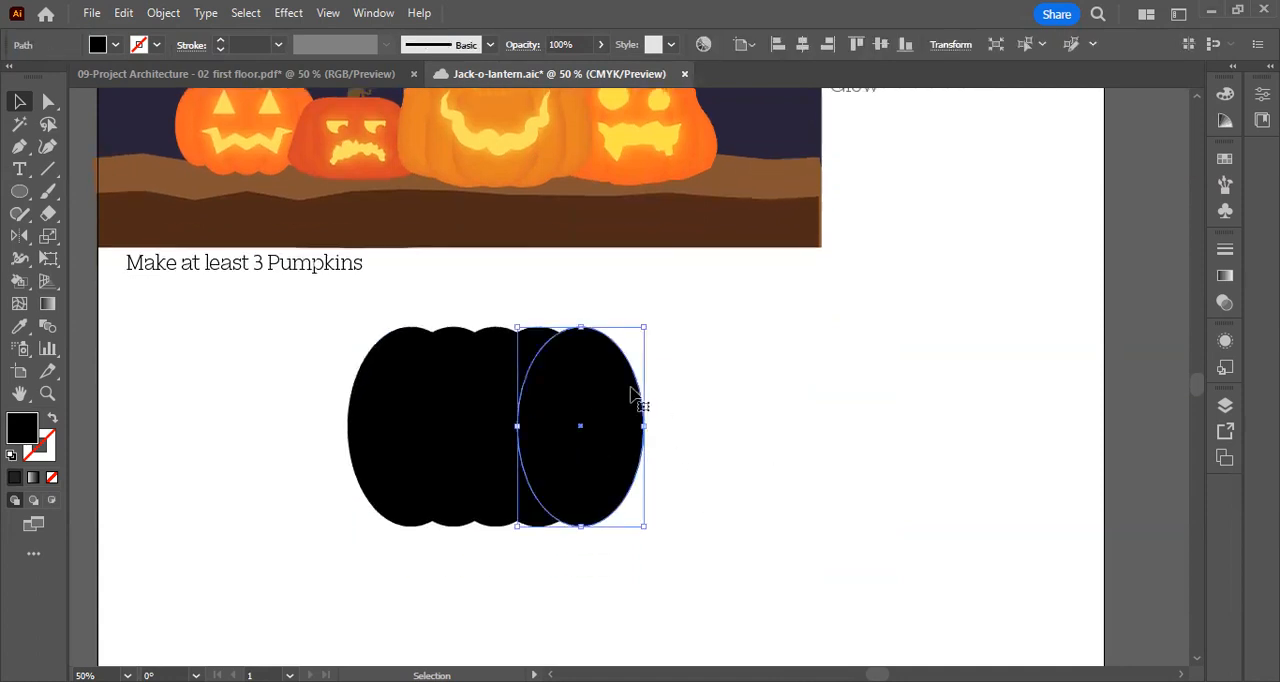
left_click(764, 389)
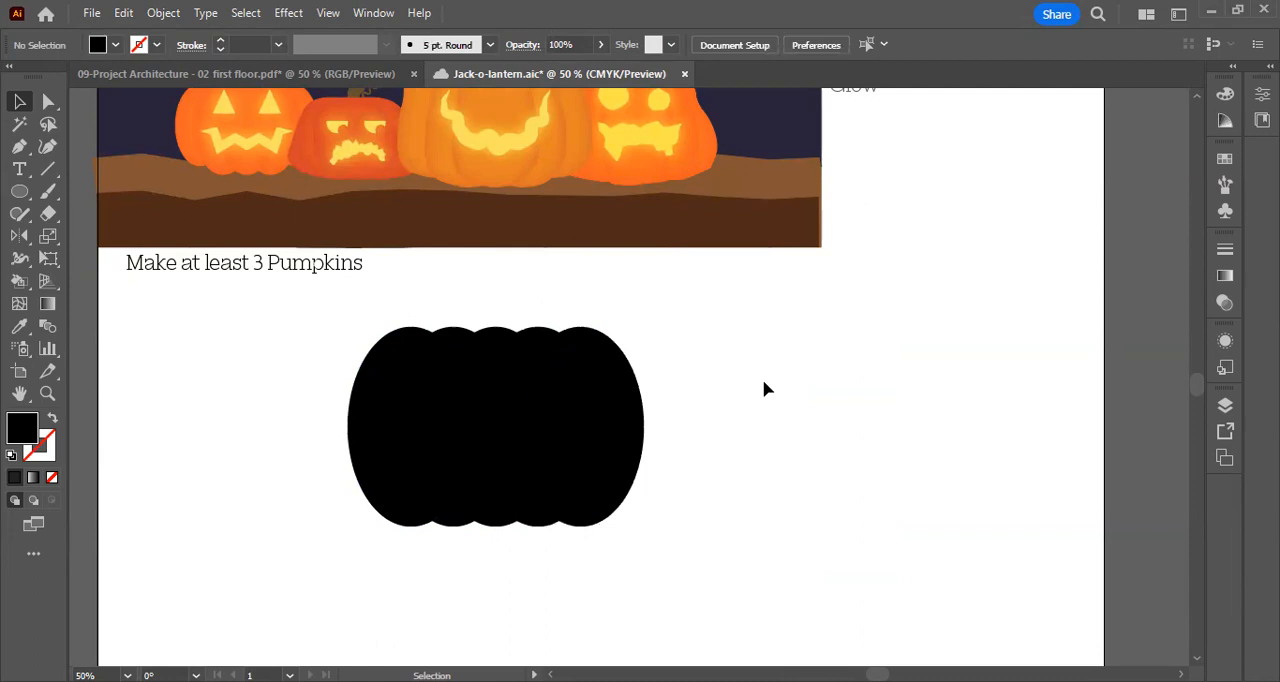
Select the leftmost and rightmost ellipses and scale them down slightly together, proportionally about their common centre
left_click(604, 391)
left_click(376, 392)
left_click(572, 421)
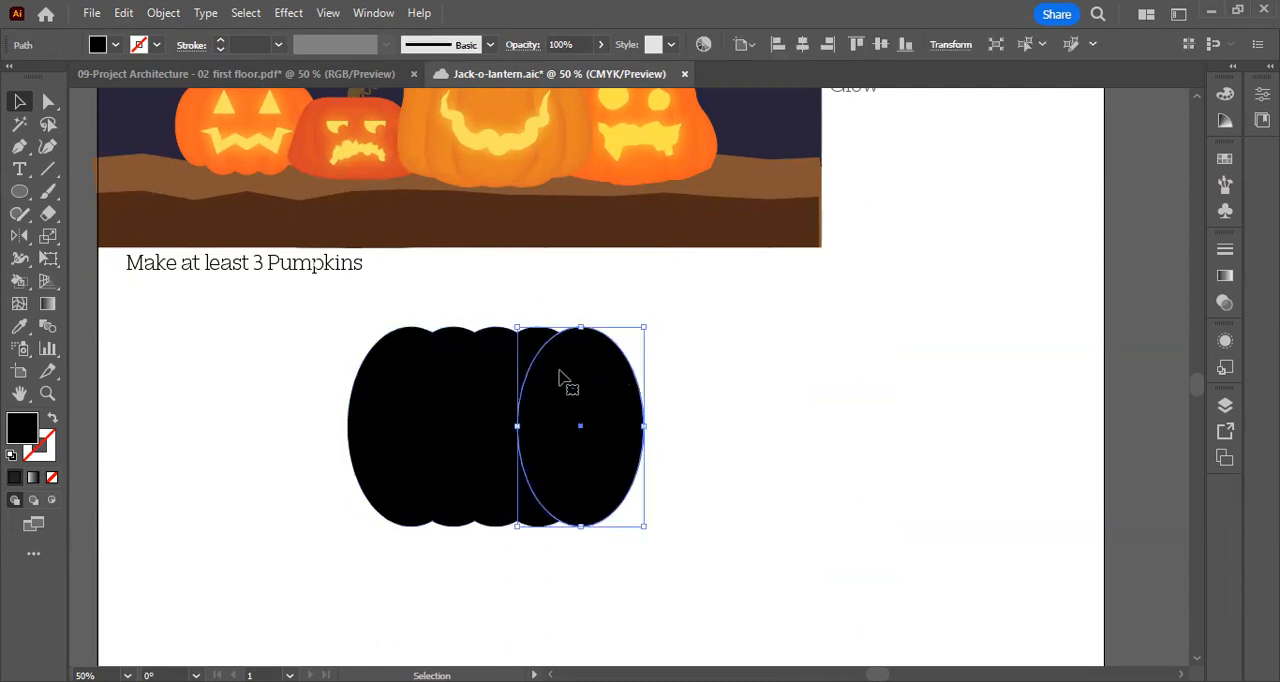
left_click(375, 394, "shift")
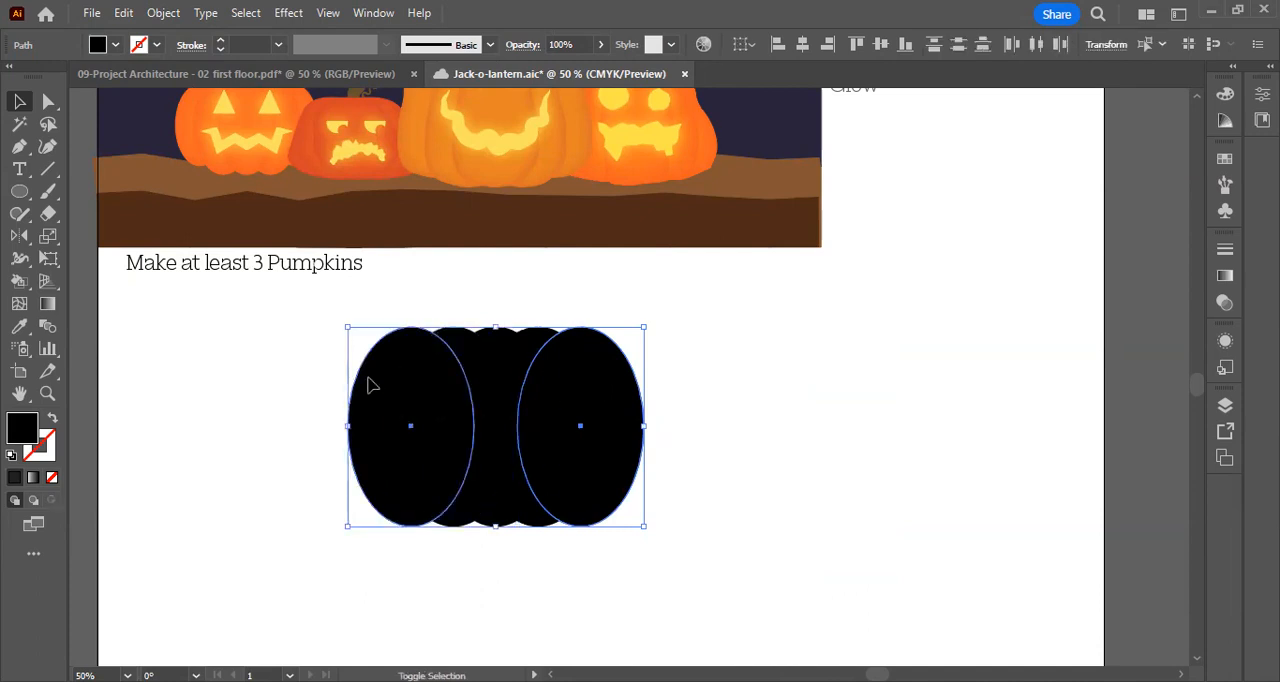
left_click(690, 427)
left_click(394, 372)
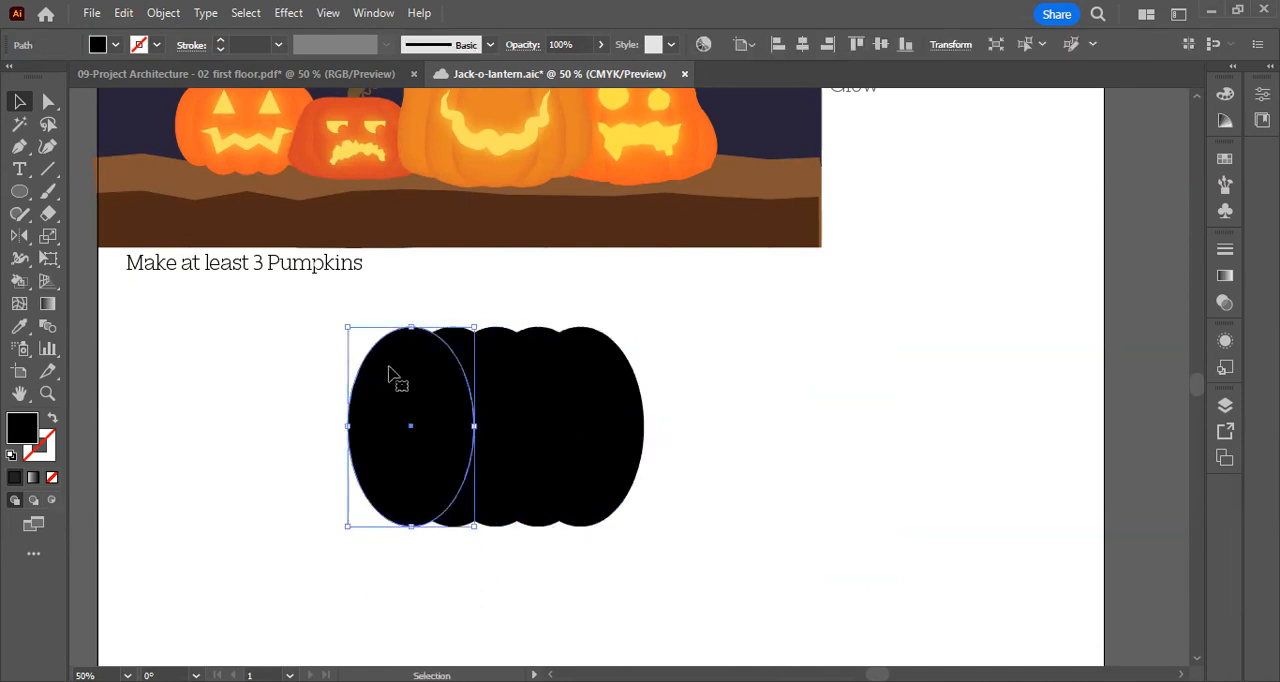
left_click(615, 372, "shift")
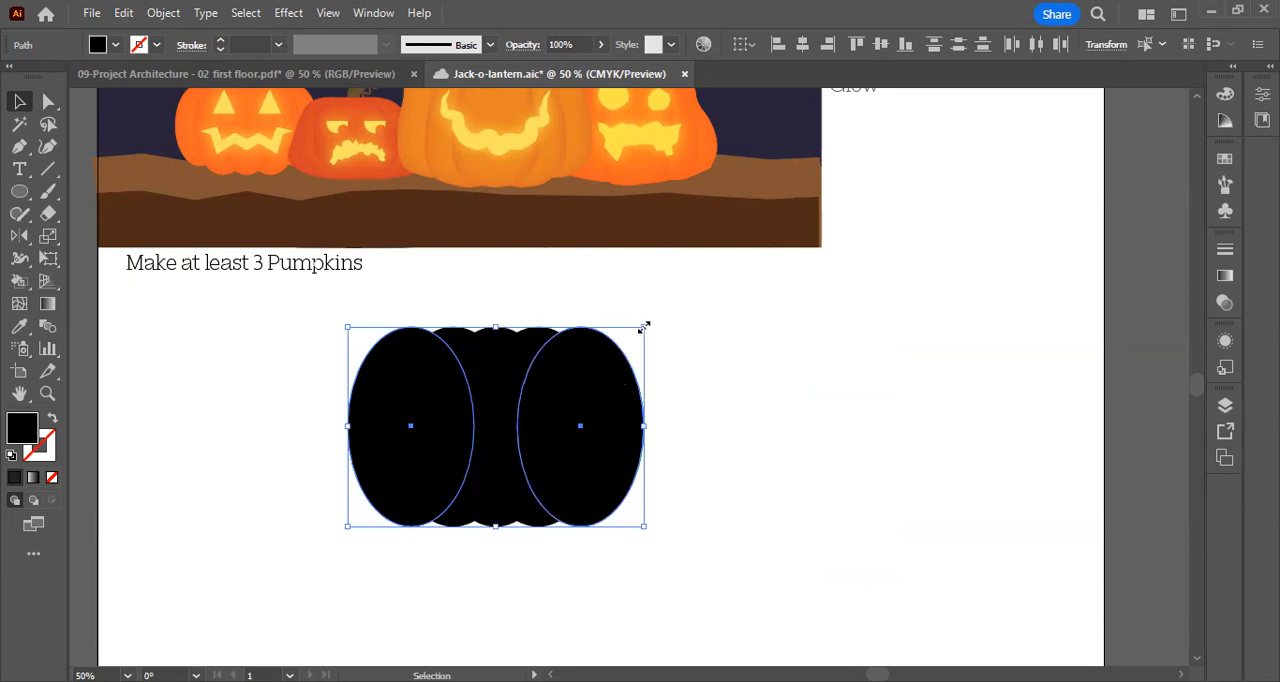
left_click_drag(644, 326, 638, 342)
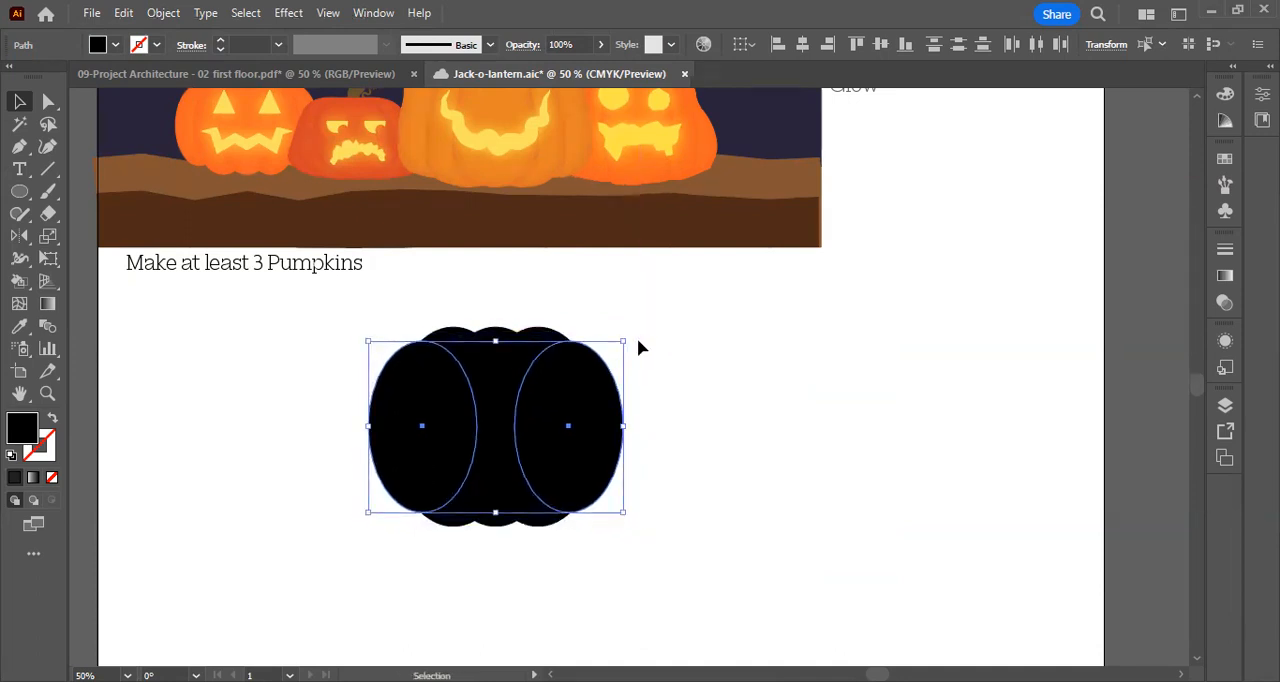
Nudge the two smaller outer ellipses down slightly, closer to the base of the middle ellipses, and deselect them
key("Down")
key("Down")
key("Down")
key("Down")
key("Down")
key("Down")
key("Down")
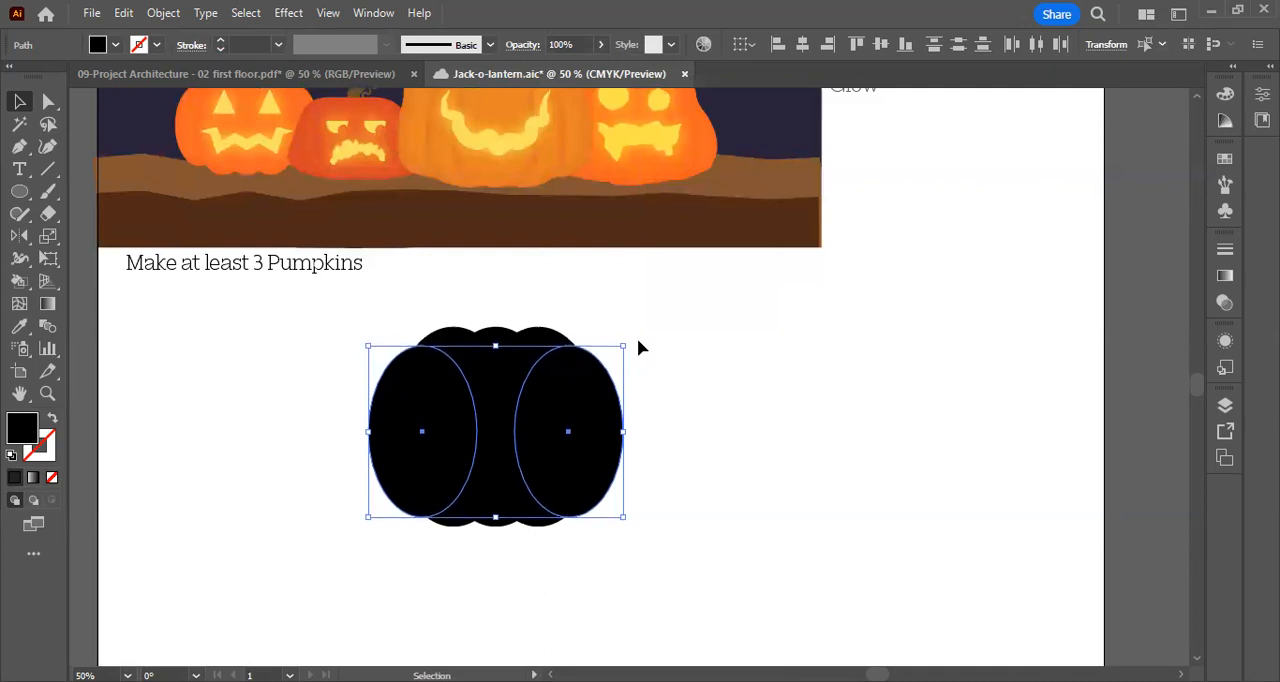
key("Down")
left_click(776, 368)
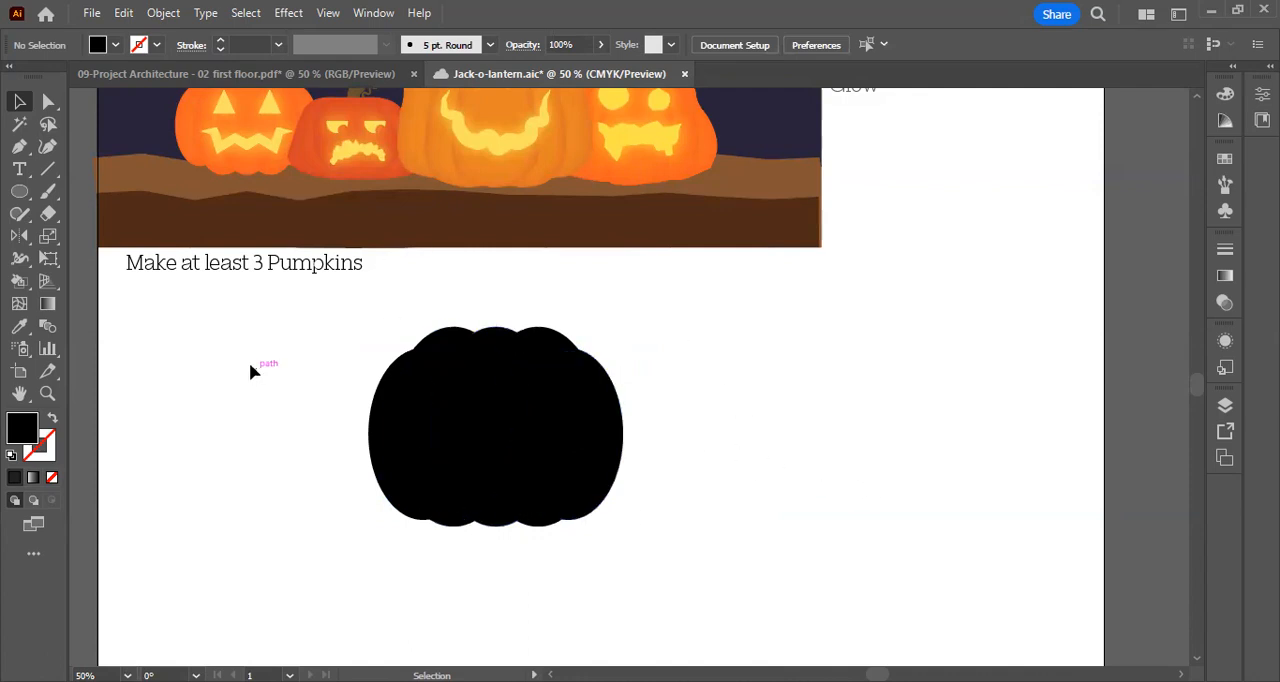
Select all five pumpkin ellipses, change their fill from black to orange (F96421), and deselect them
left_click_drag(829, 541, 659, 493)
left_click_drag(685, 553, 359, 316)
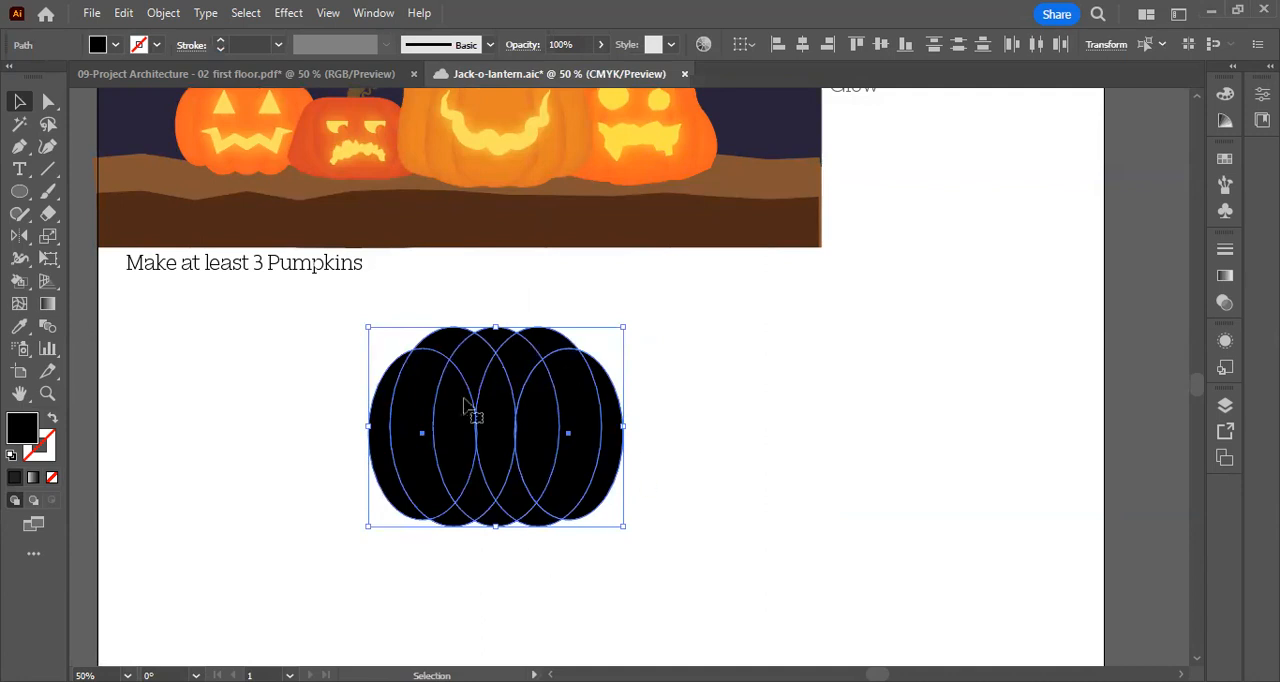
double_click(22, 430)
left_click(865, 533)
mouse_move(790, 344)
left_mouse_down()
mouse_move(797, 303)
mouse_move(802, 312)
left_mouse_up()
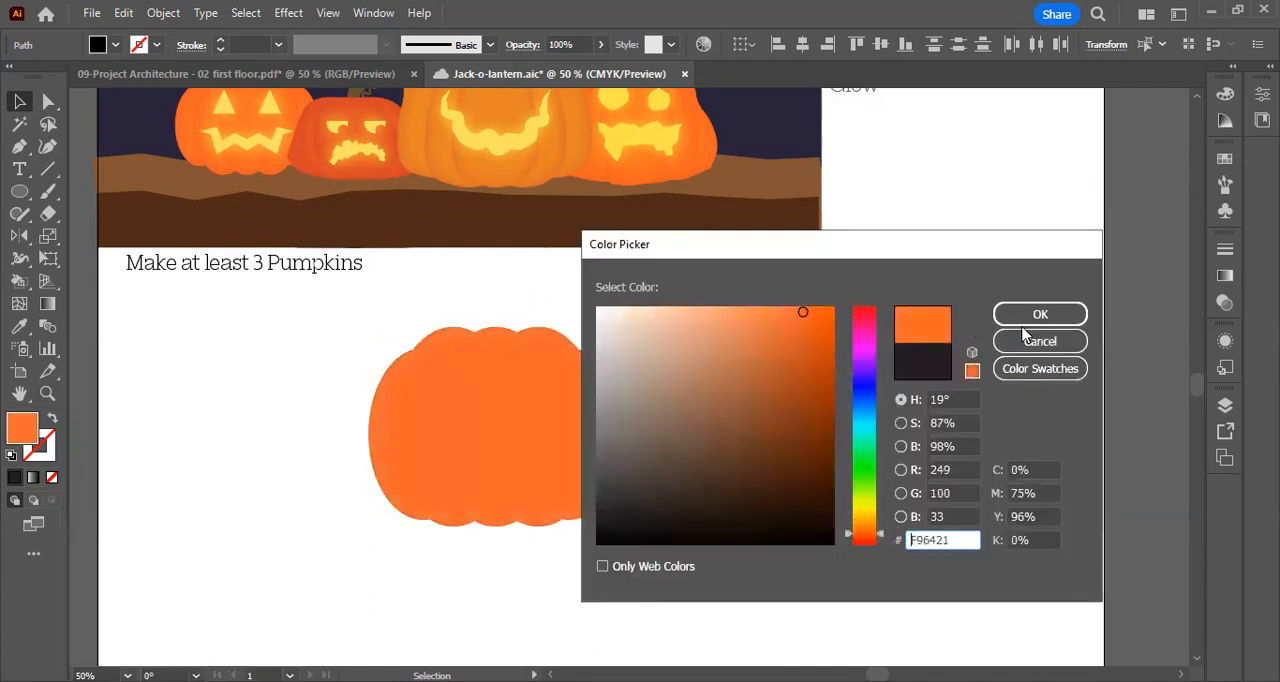
left_click(1030, 316)
left_click(805, 405)
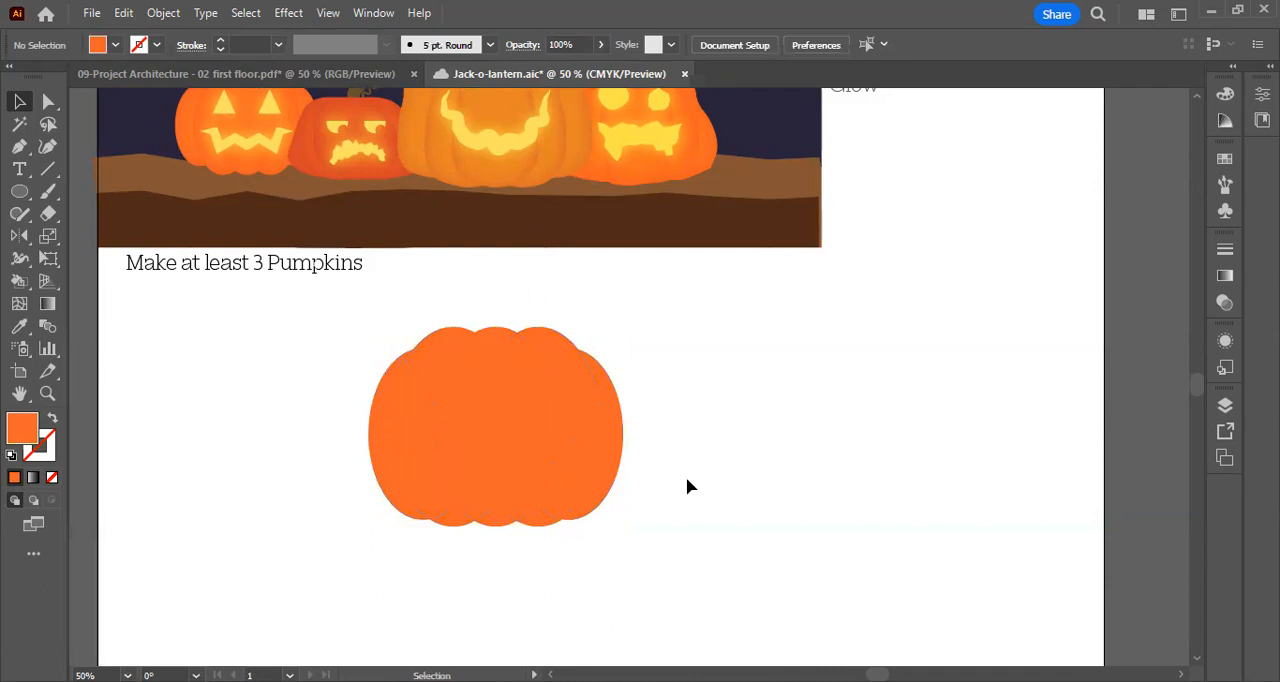
Examine the shading along the ribs of the reference pumpkins and compare it with the flat orange pumpkin body
scroll(583, 517, "up", 1)
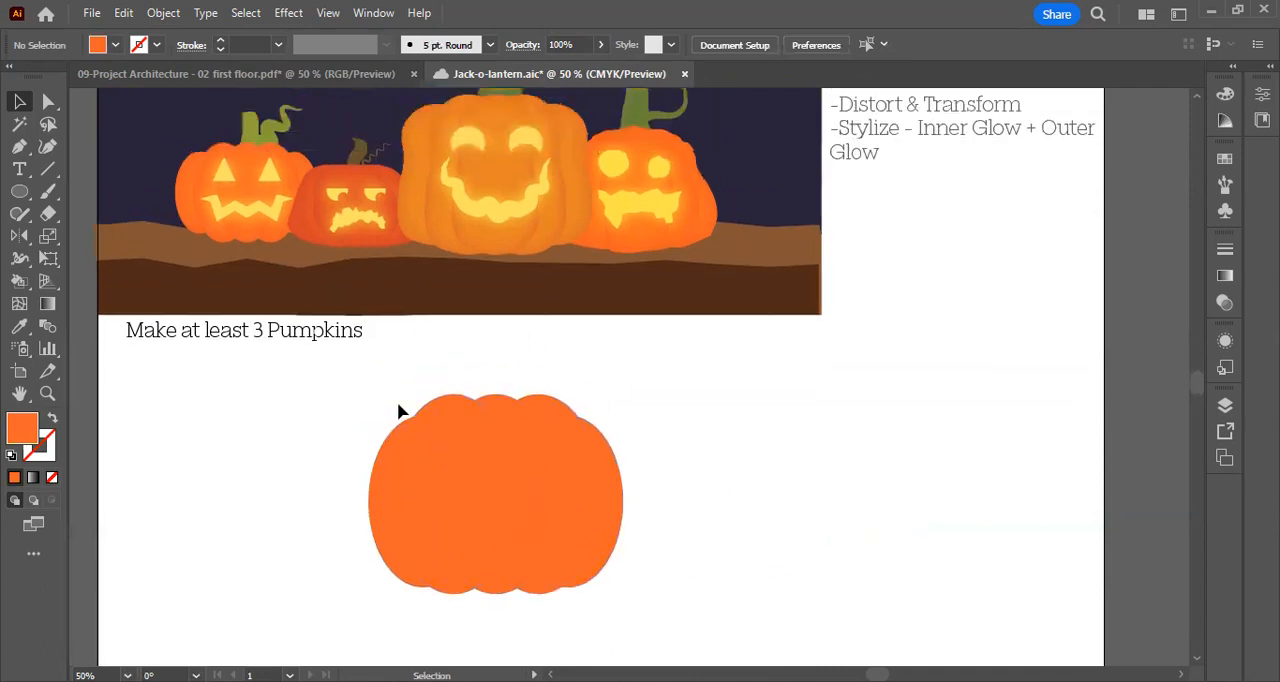
scroll(400, 412, "down", 1)
scroll(420, 425, "up", 3)
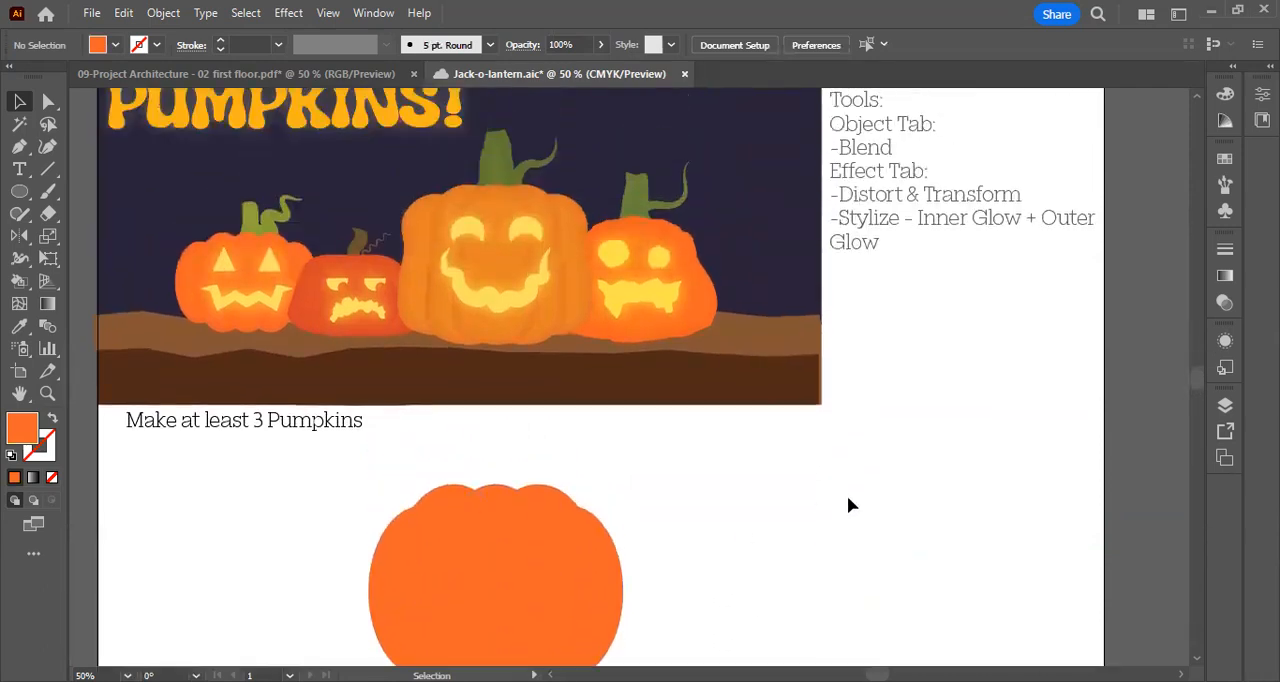
scroll(377, 220, "up", 1)
scroll(378, 216, "up", 2, "alt")
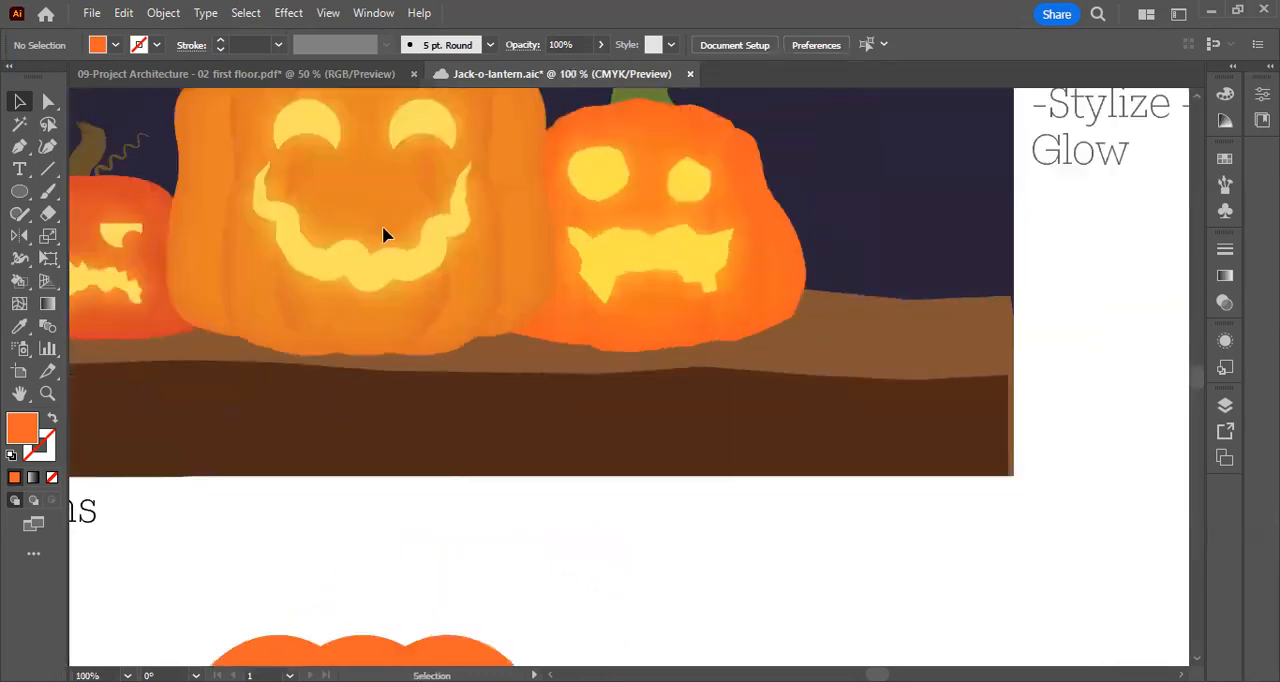
scroll(380, 230, "up", 1)
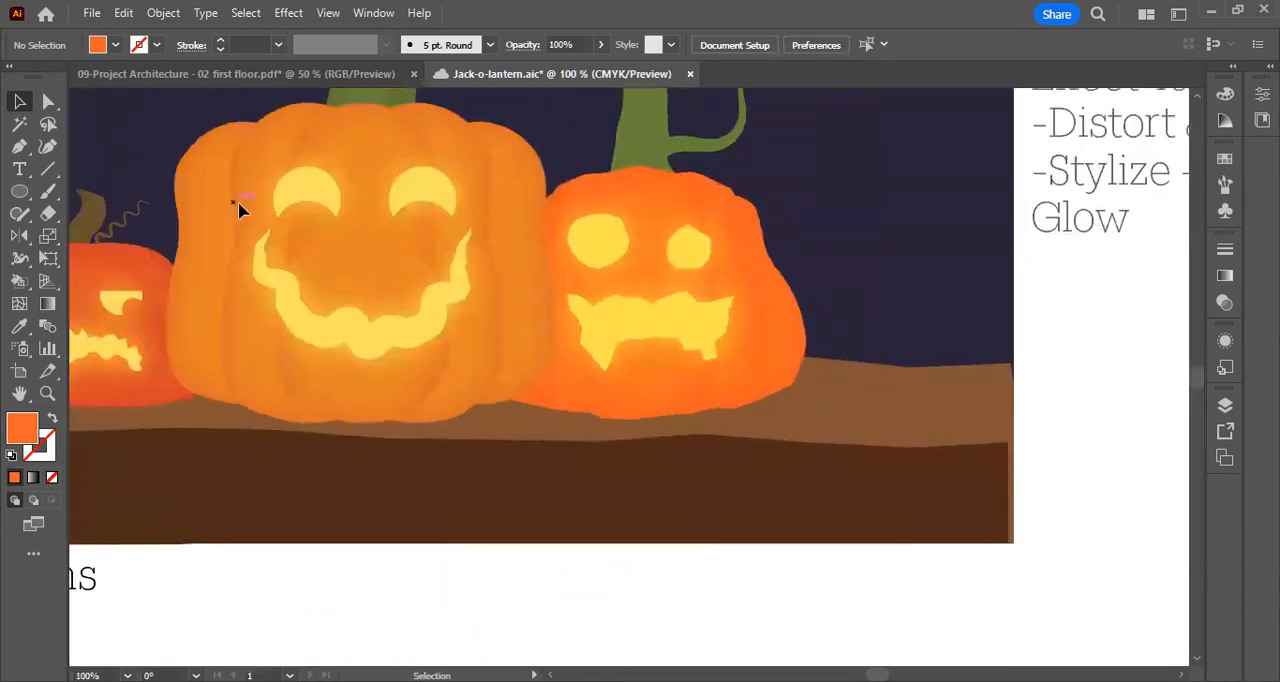
scroll(491, 340, "down", 1)
scroll(489, 332, "up", 2)
scroll(475, 327, "down", 2)
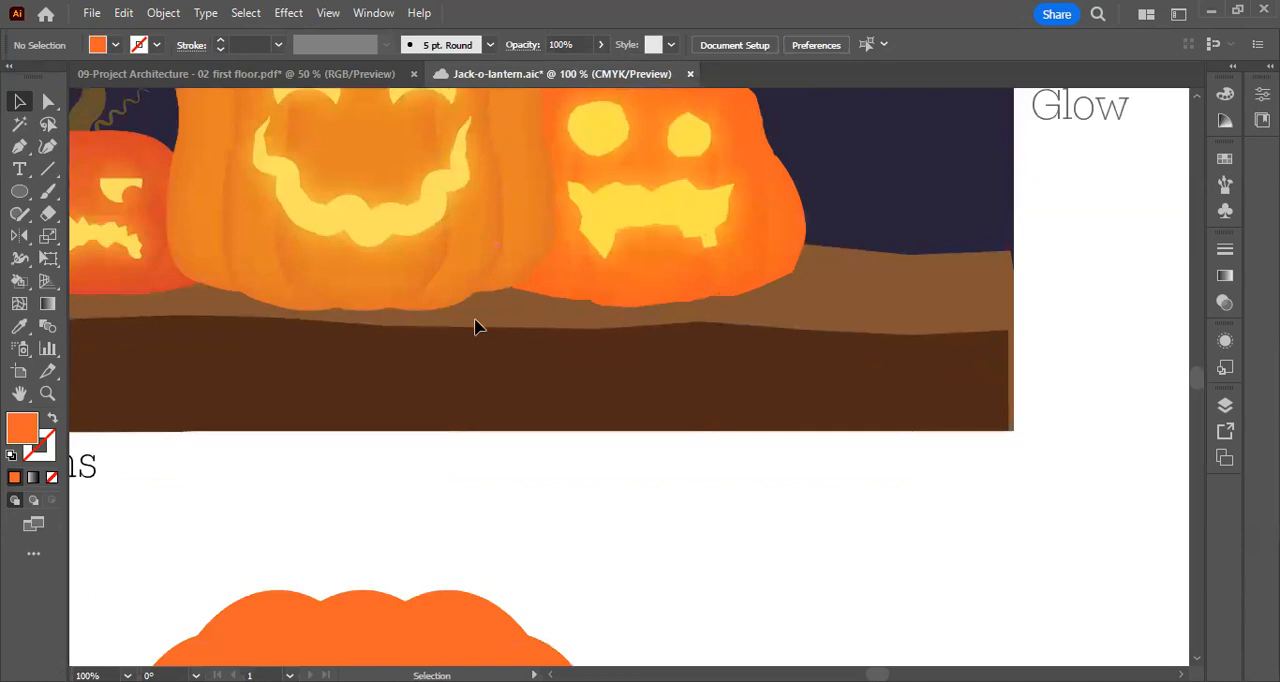
scroll(475, 327, "down", 5)
scroll(474, 326, "down", 1)
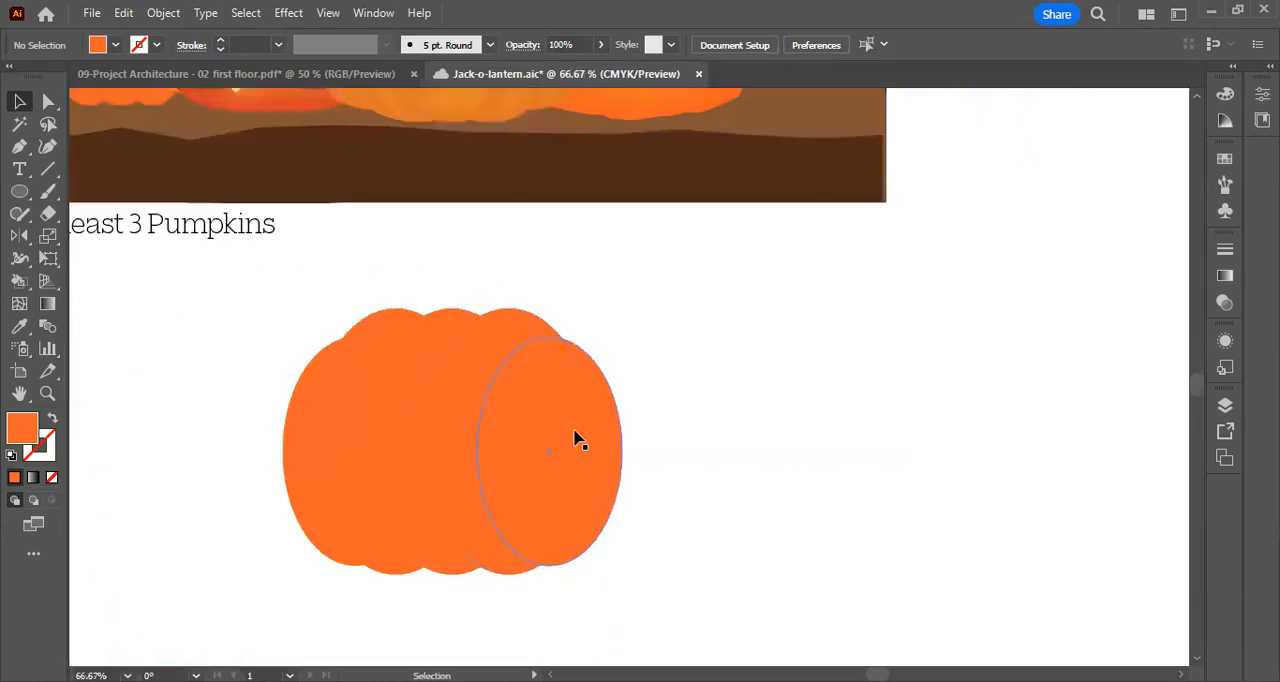
Select all five pumpkin ellipses and save the document
left_click_drag(701, 397, 798, 348)
left_click_drag(880, 548, 391, 263)
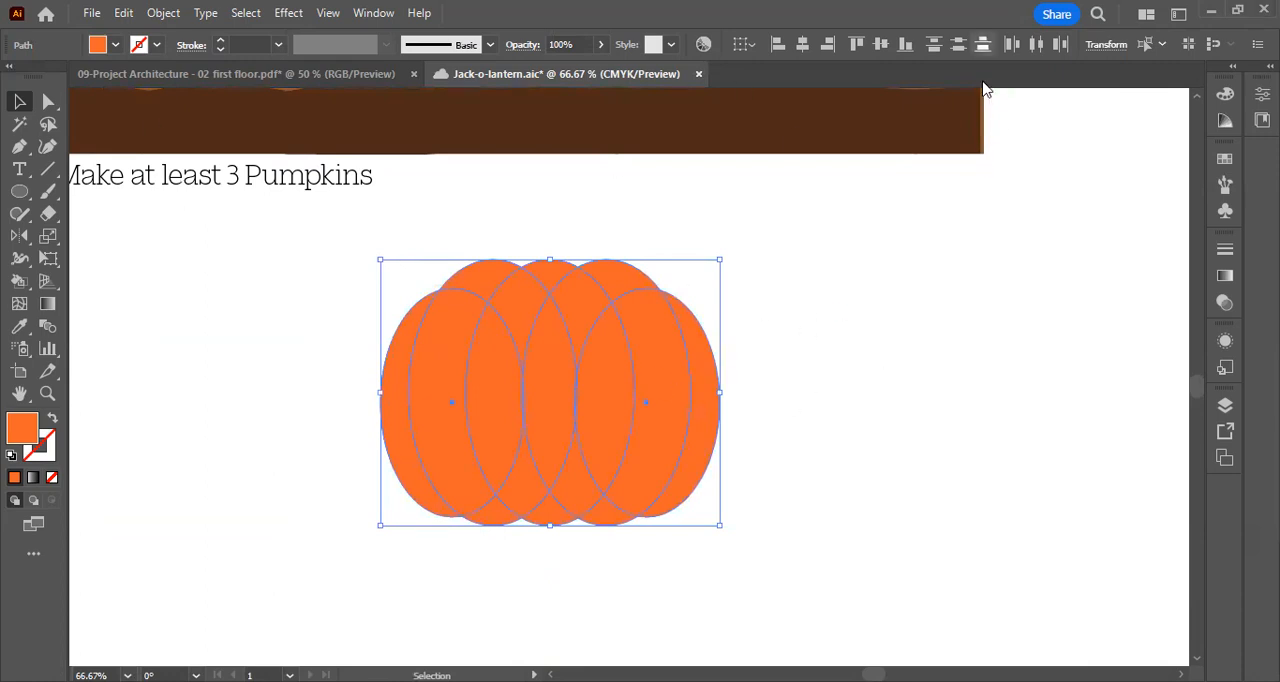
key("ctrl+s")
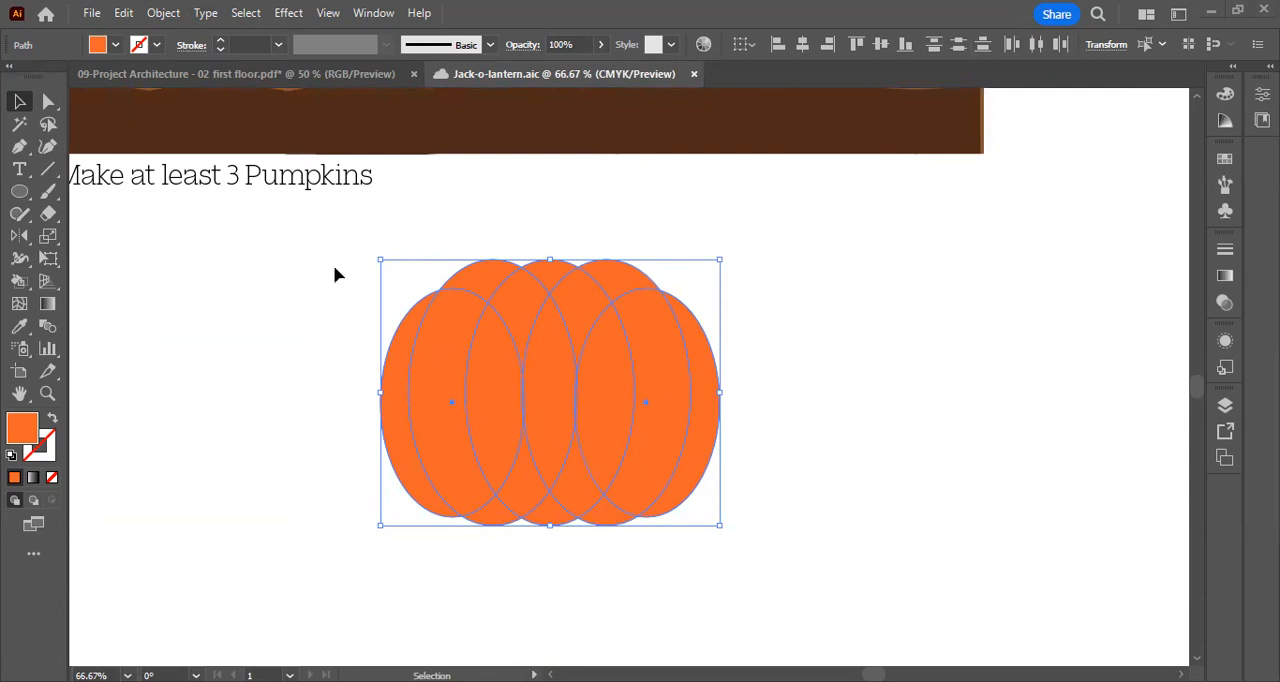
Start an Inner Glow effect on the selected ellipses in Overlay mode and set its colour to black (000000)
left_click(286, 14)
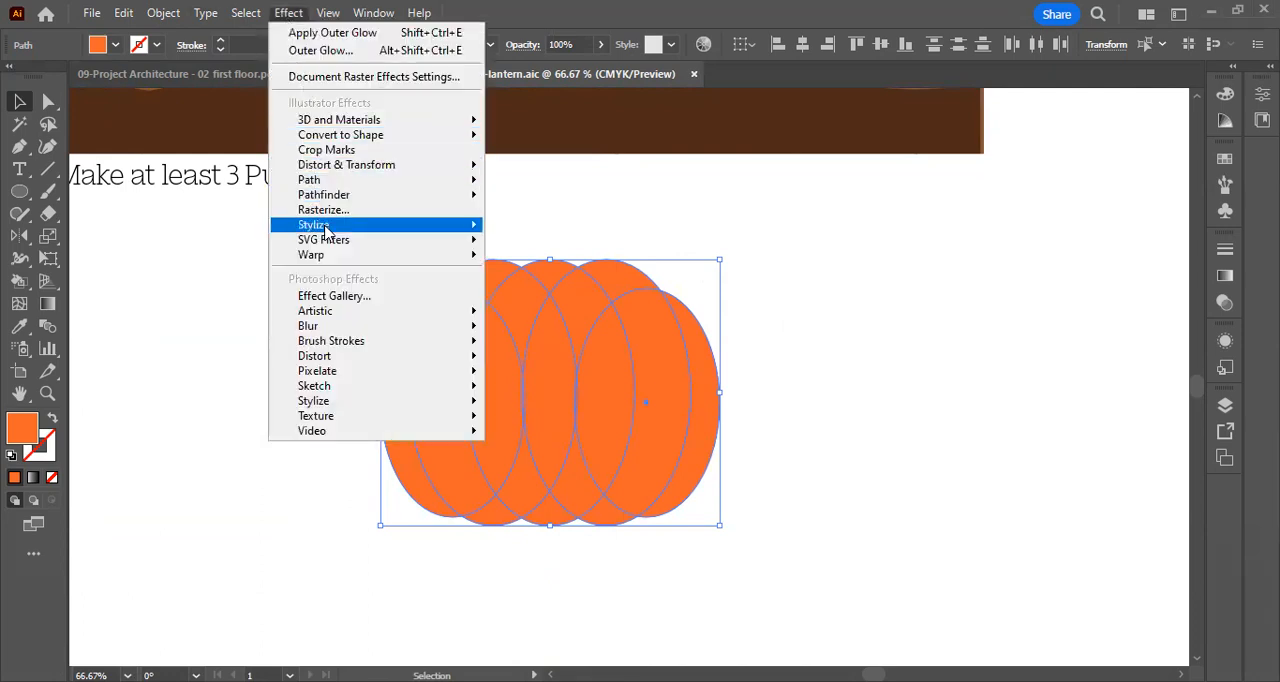
mouse_move(325, 228)
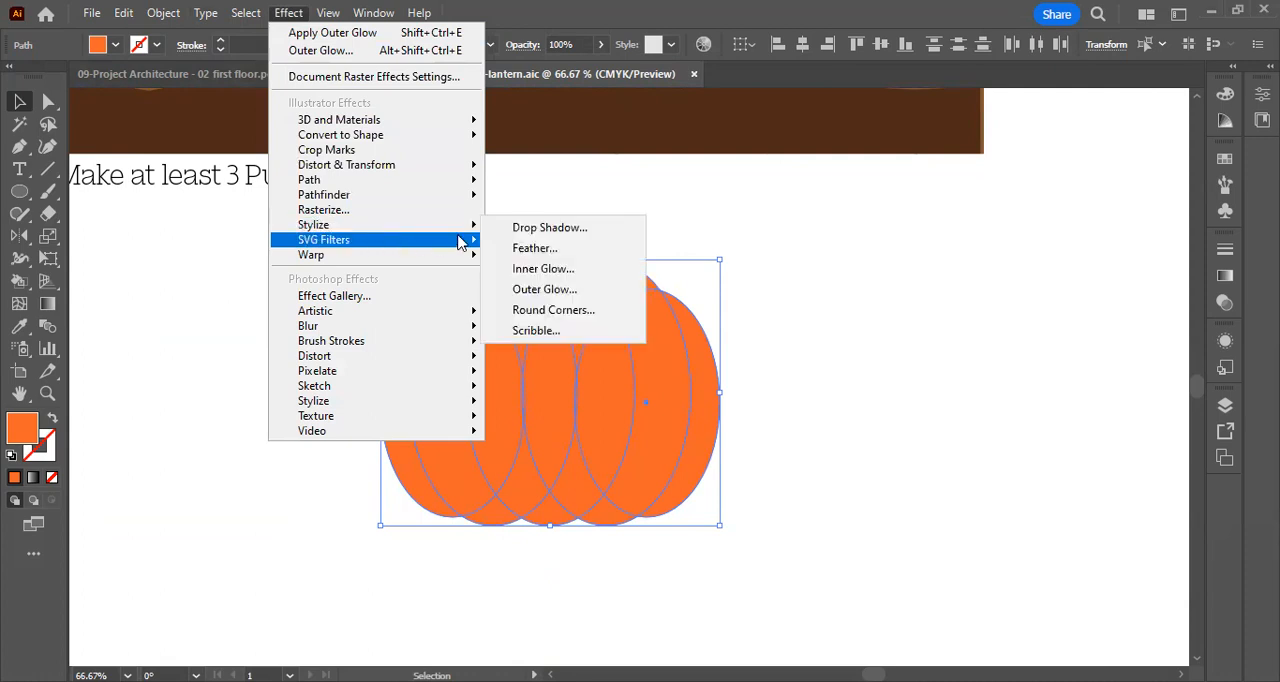
left_click(601, 280)
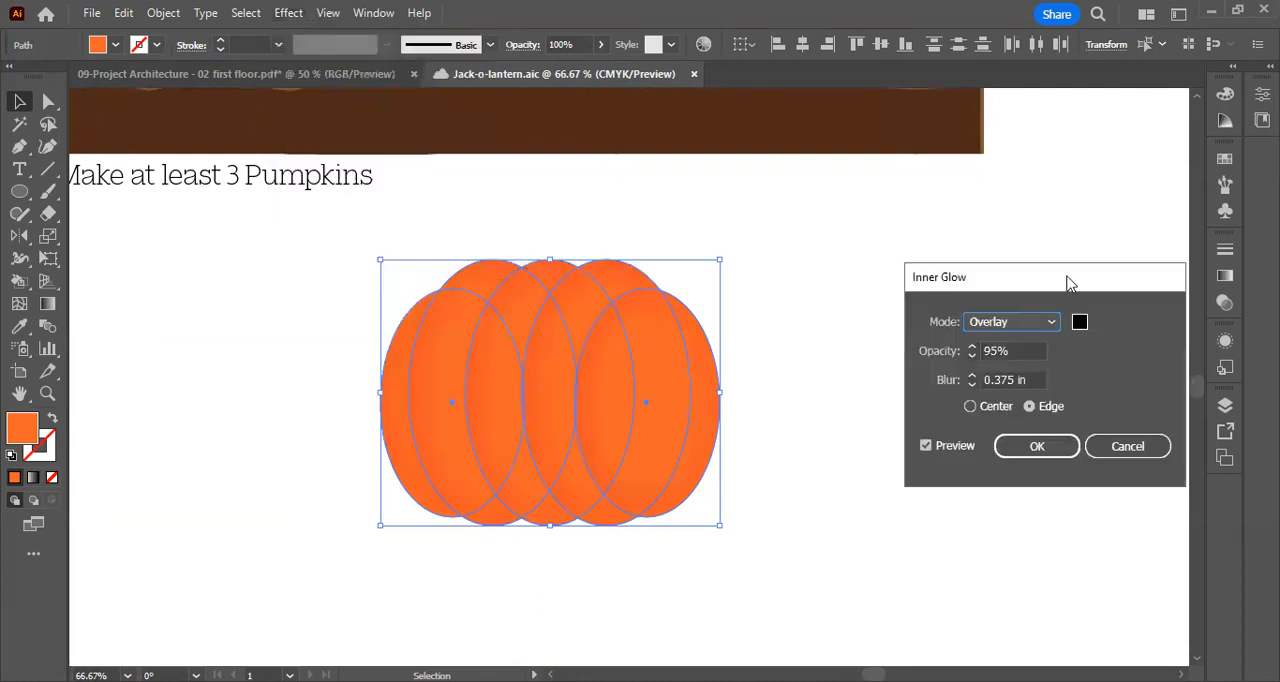
left_click_drag(1068, 282, 911, 233)
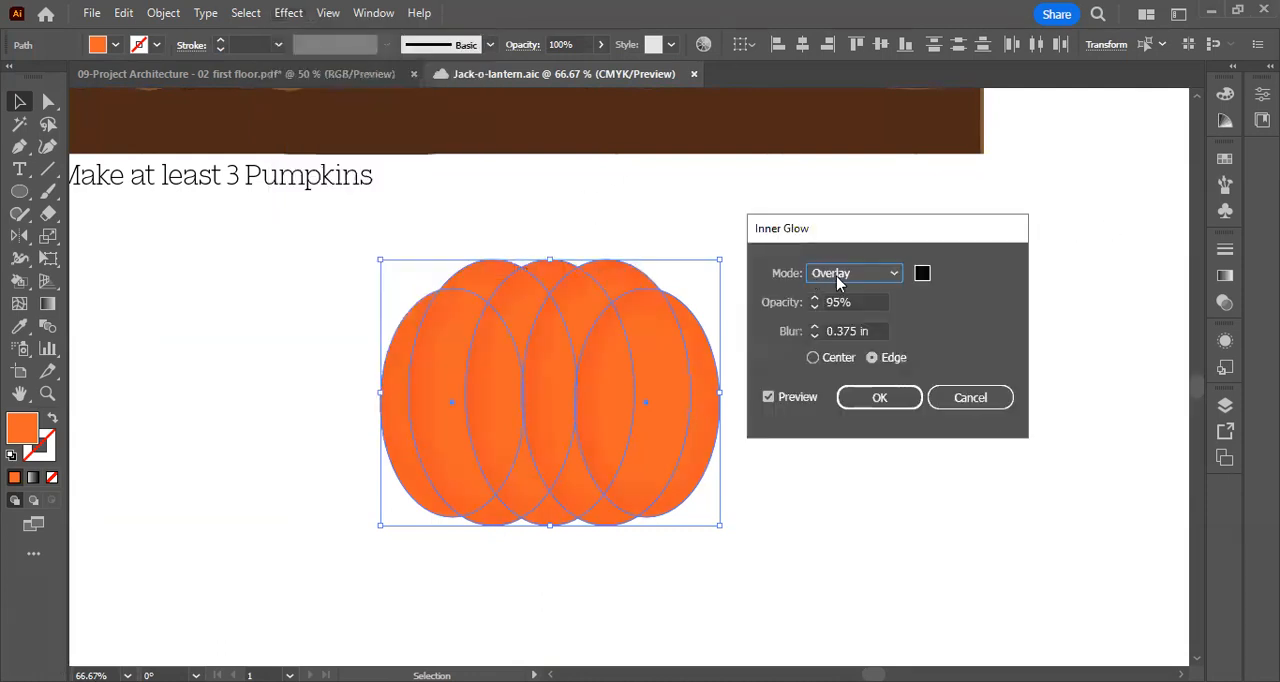
left_click(922, 276)
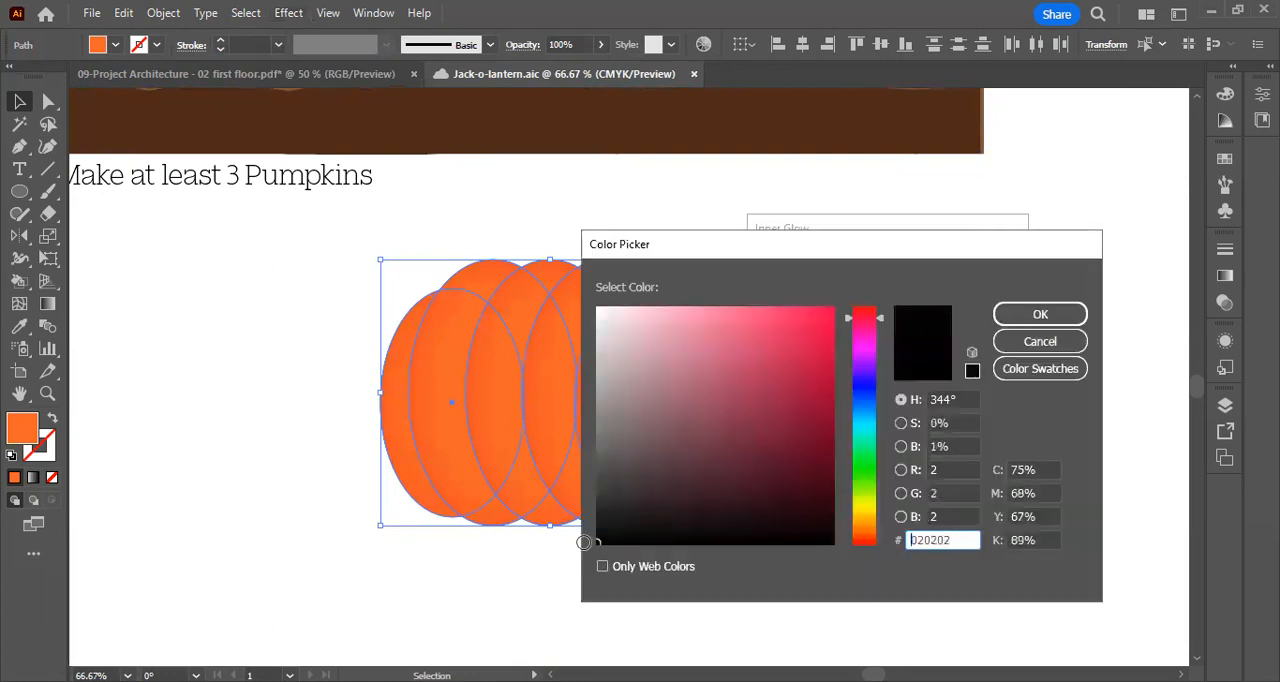
left_click(1040, 314)
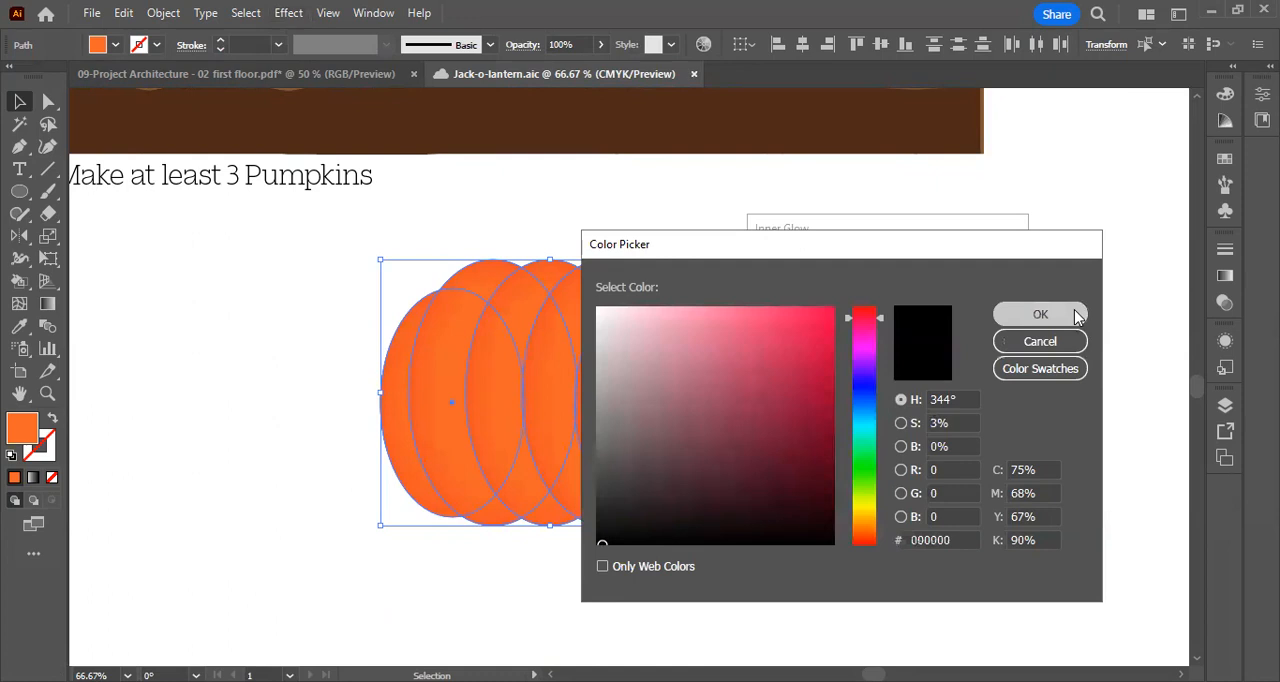
Apply the inner glow from the edge with 95% opacity and a 0.375 in blur, and deselect the ellipses
left_click(825, 306)
left_click_drag(852, 302, 815, 301)
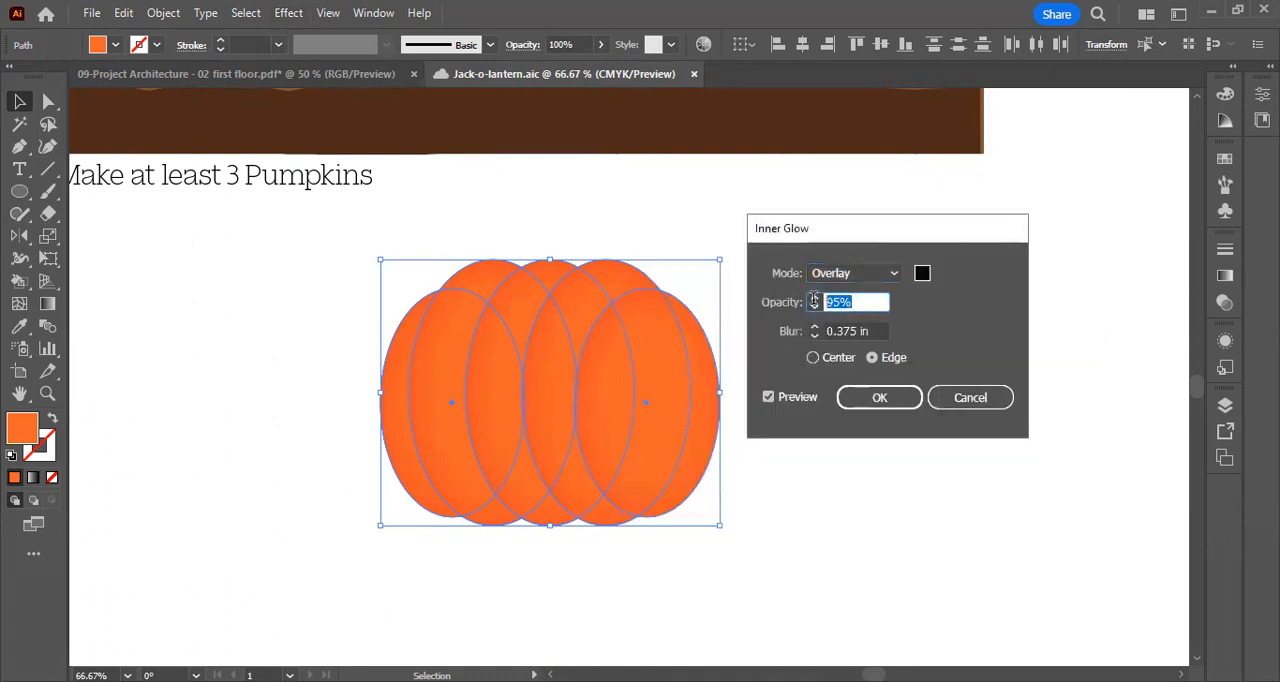
left_click(842, 302)
left_click(817, 335)
left_click(816, 328)
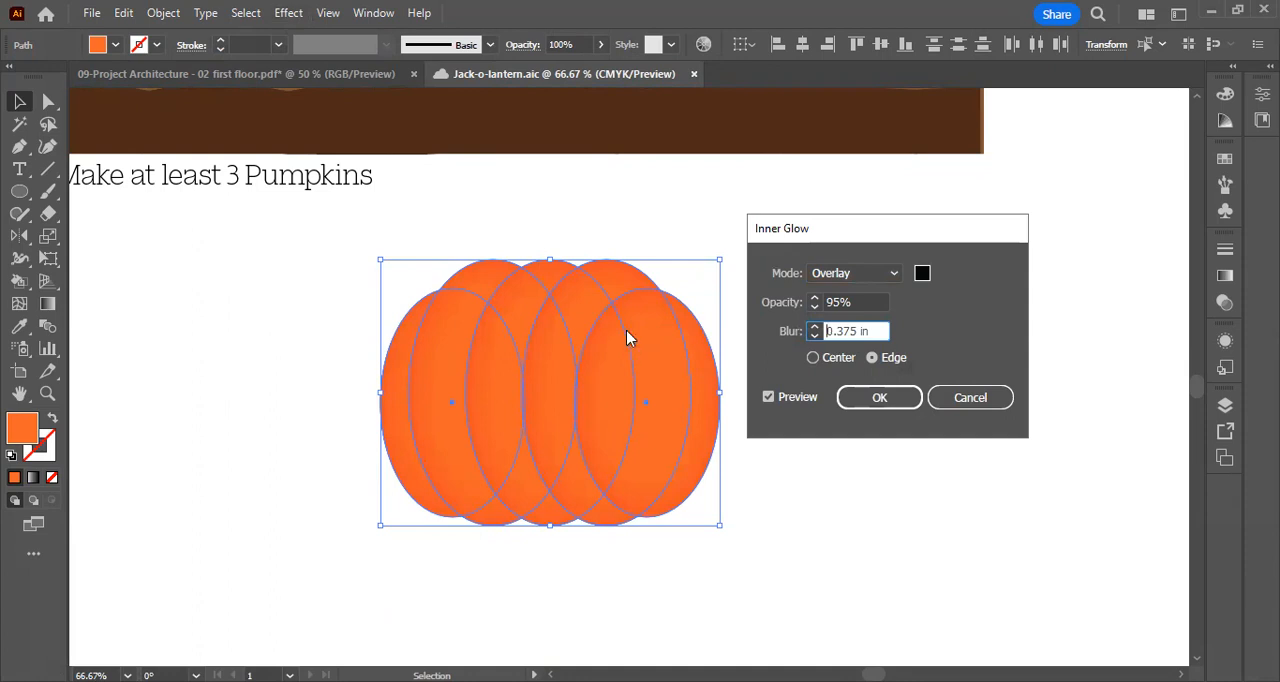
left_click(895, 402)
left_click(827, 314)
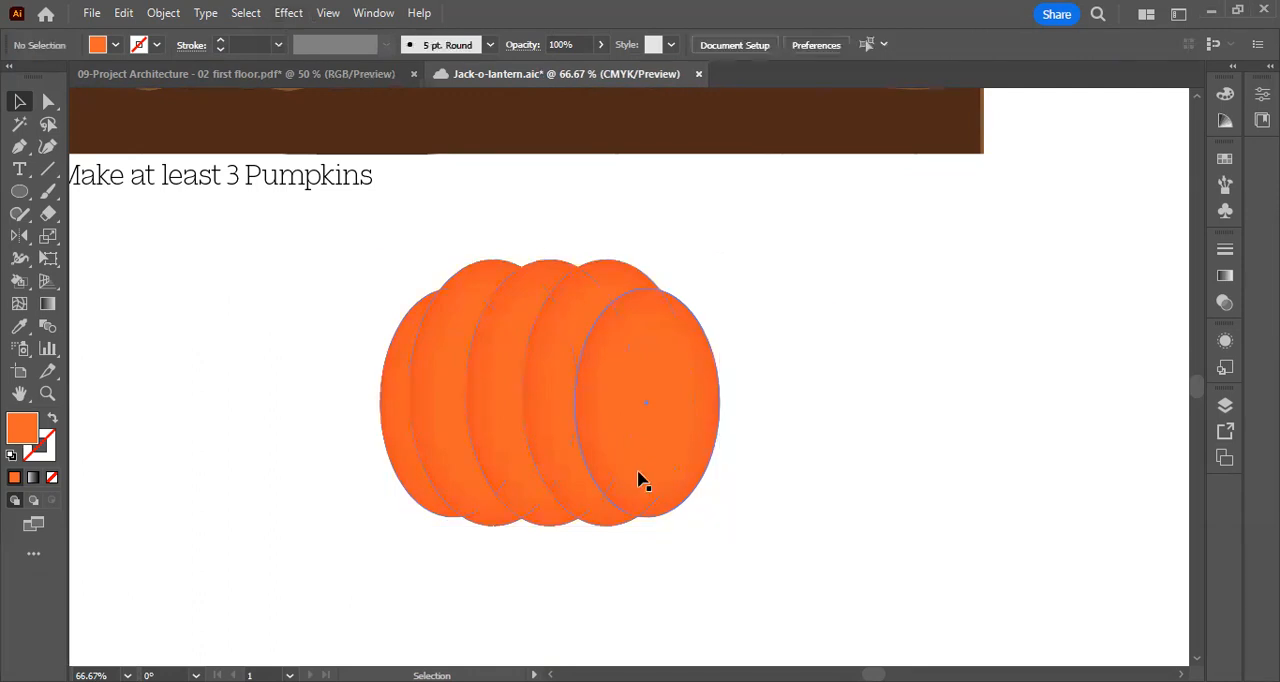
Send the rightmost pumpkin ellipse behind all the others and deselect it
key("ctrl+1")
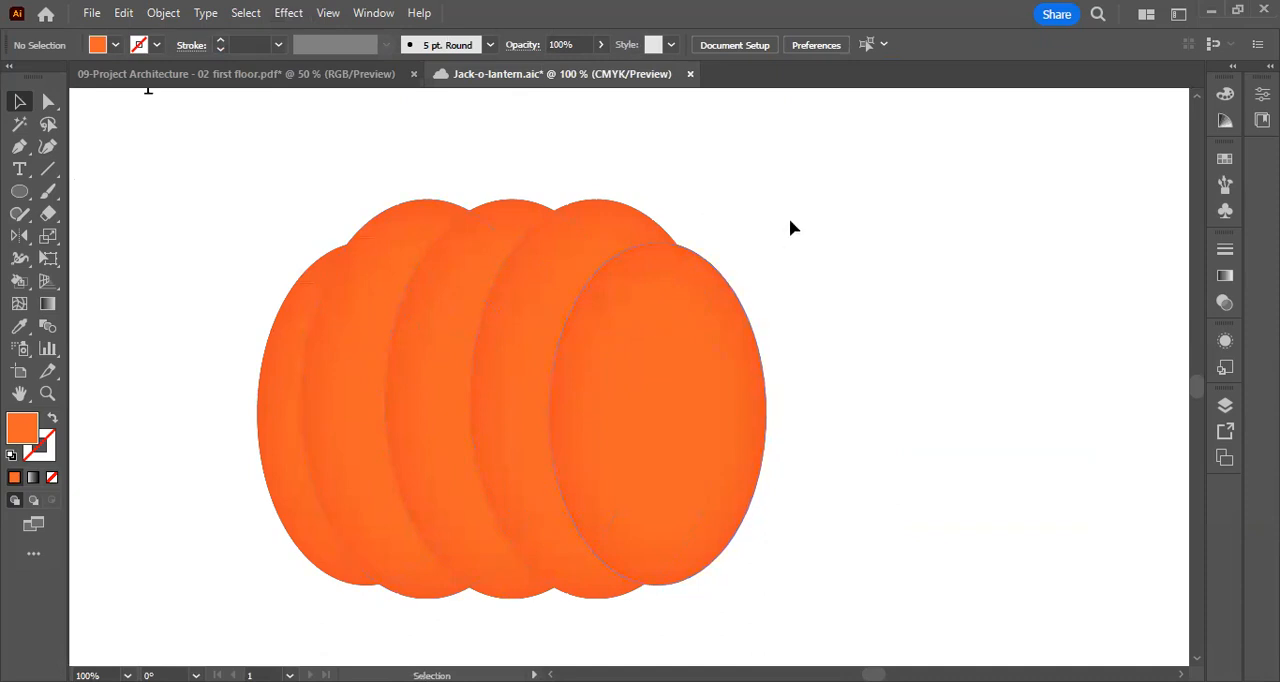
left_click(683, 333)
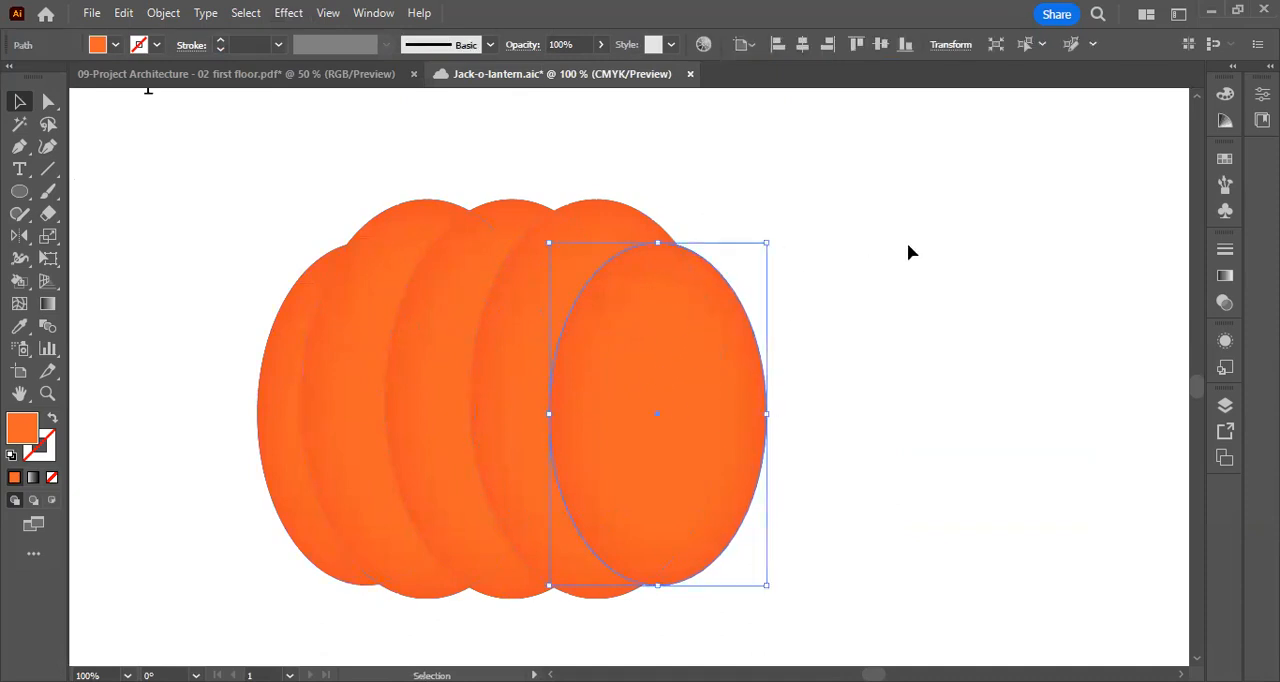
right_click(670, 310)
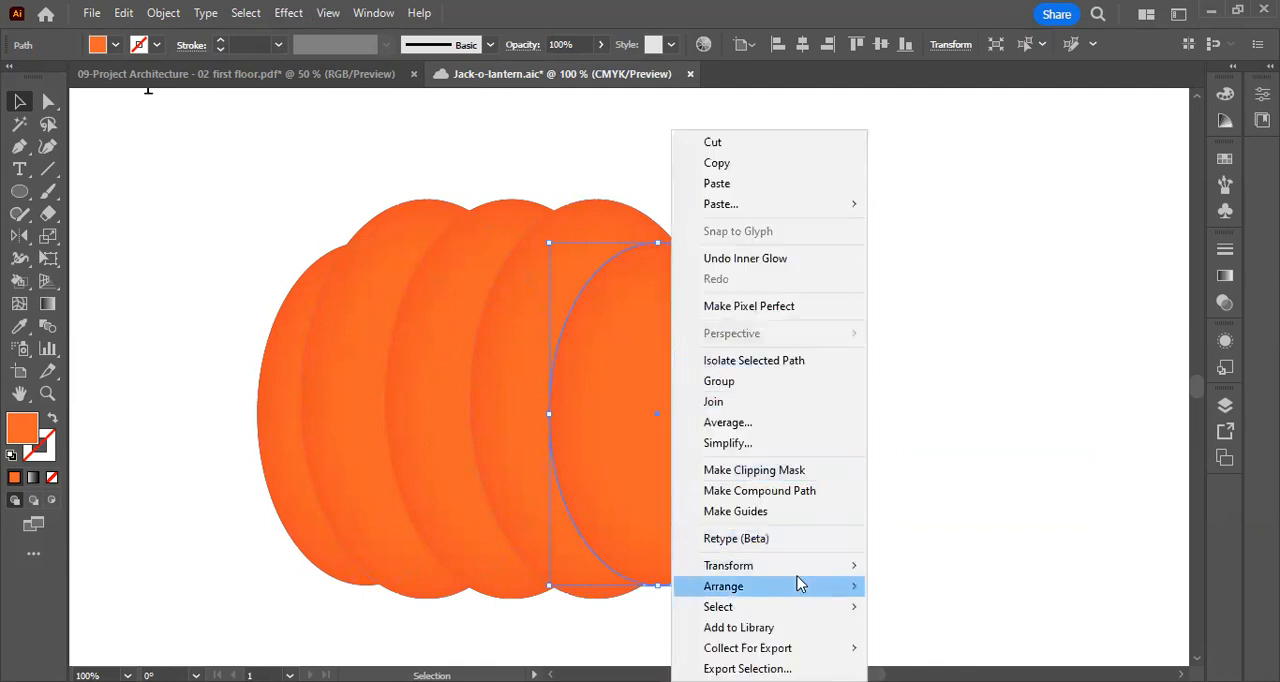
mouse_move(800, 584)
left_click(926, 648)
left_click(886, 409)
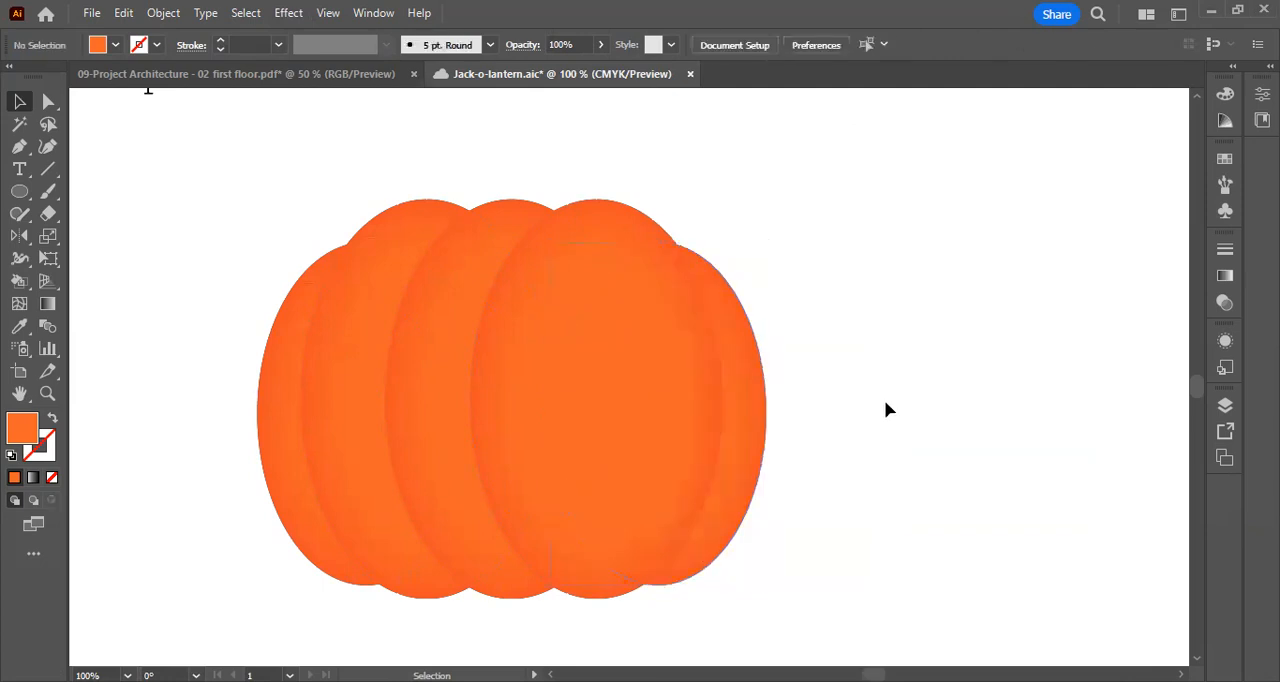
Bring the middle pumpkin ellipse in front of all the others and deselect it
left_click(509, 212)
right_click(501, 233)
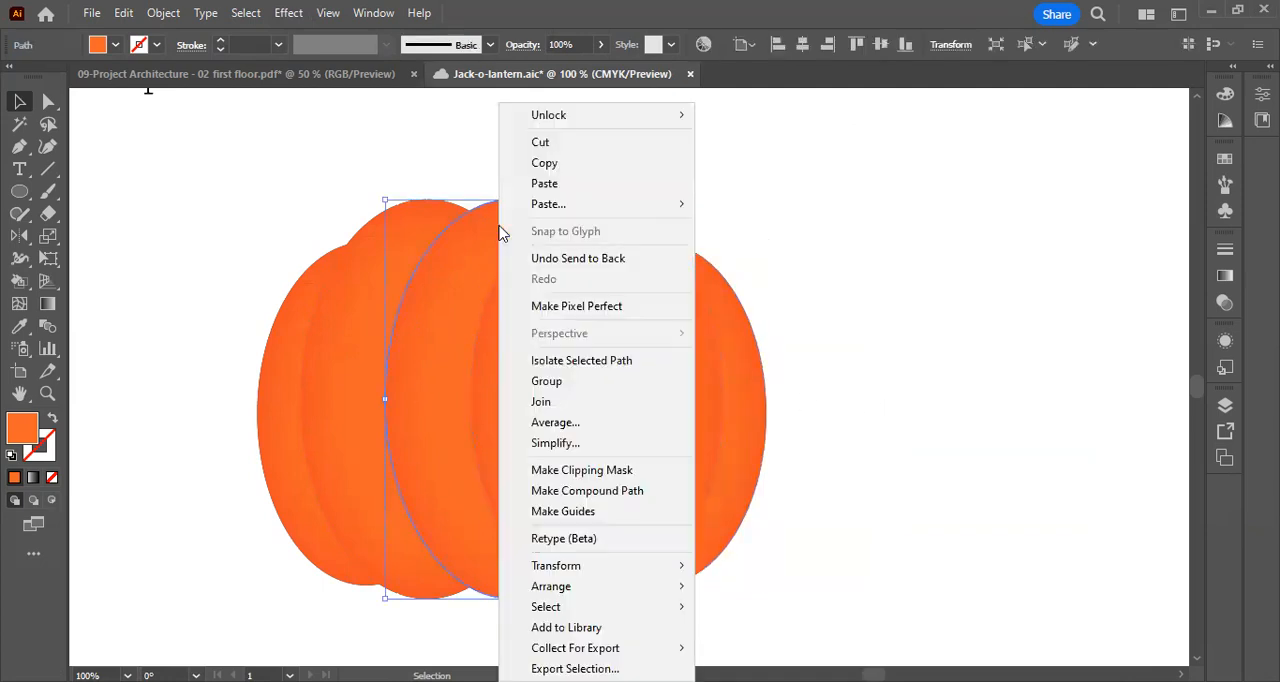
mouse_move(585, 590)
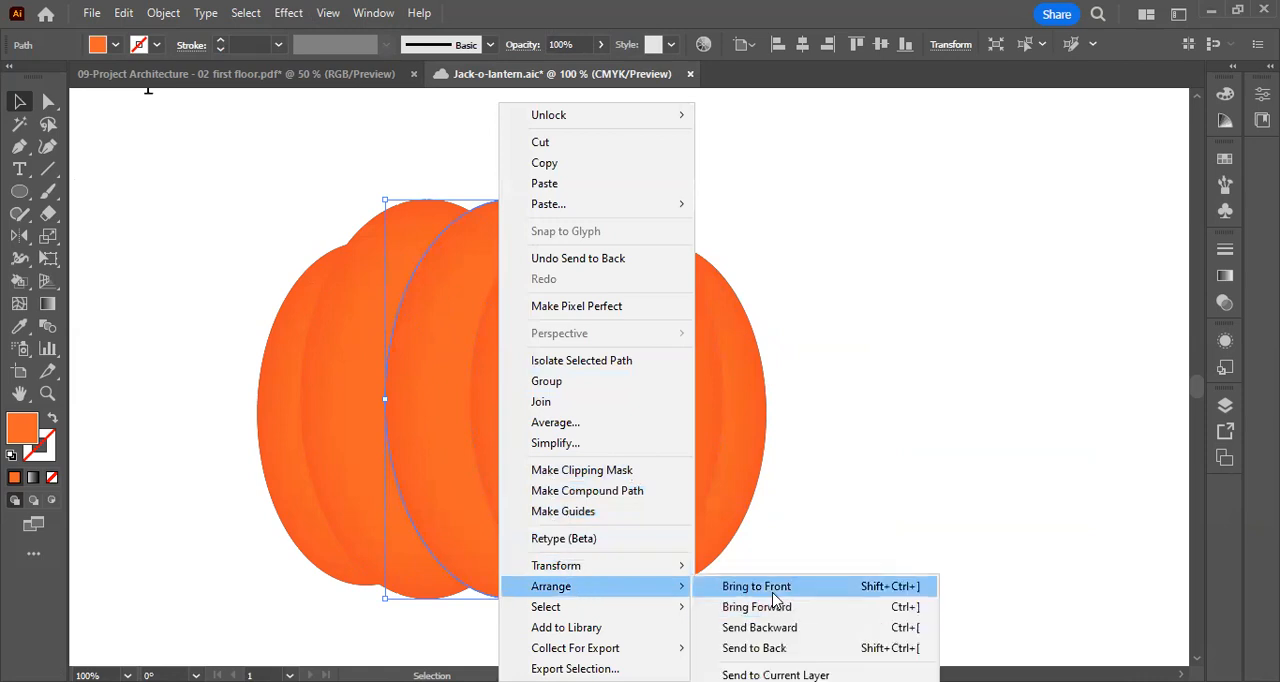
left_click(773, 590)
left_click(920, 335)
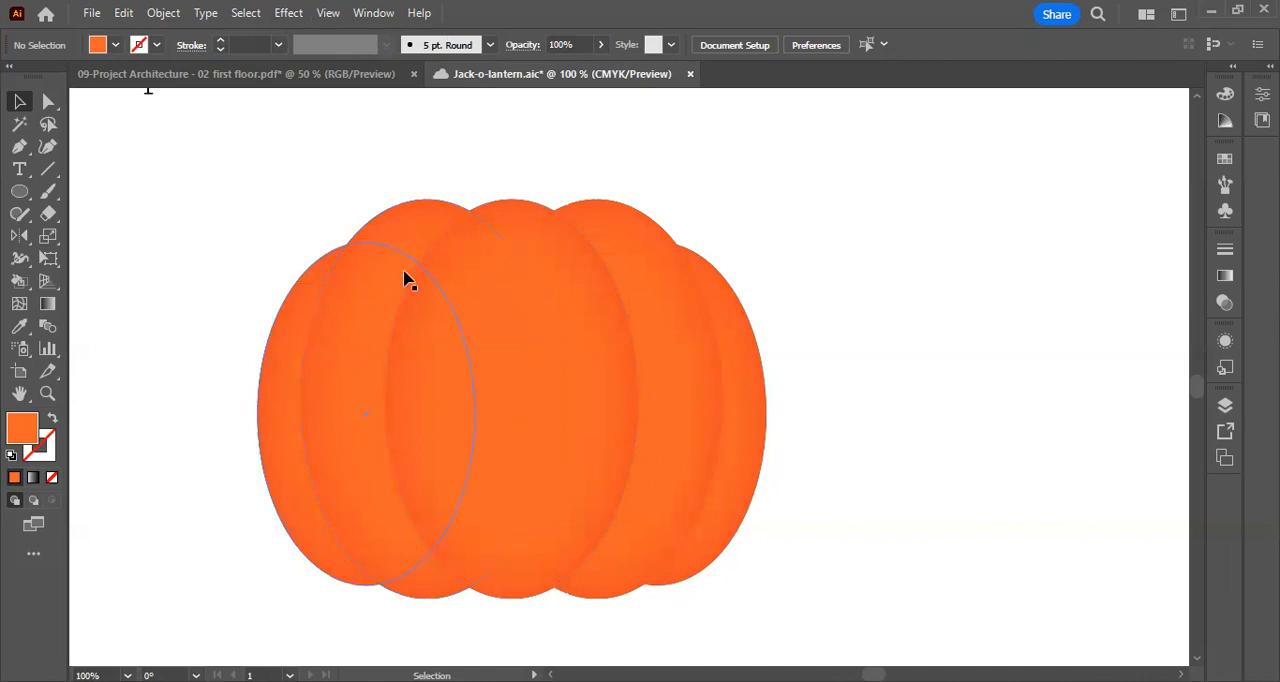
Examine the shaded pumpkin body at several magnifications and look at the stems of the reference pumpkins
key("ctrl+minus")
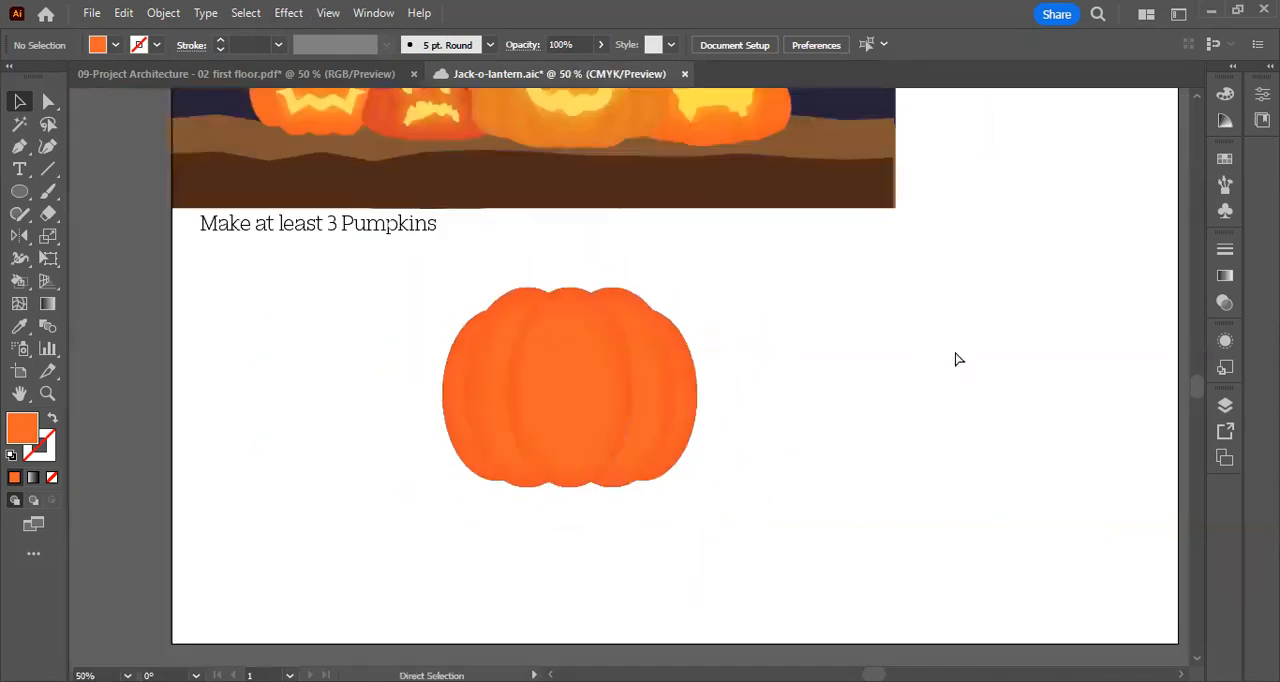
key("ctrl+plus")
key("ctrl+plus")
key("ctrl+plus")
key("ctrl+minus")
left_click_drag(288, 197, 334, 198)
scroll(961, 268, "up", 2)
scroll(961, 268, "down", 2)
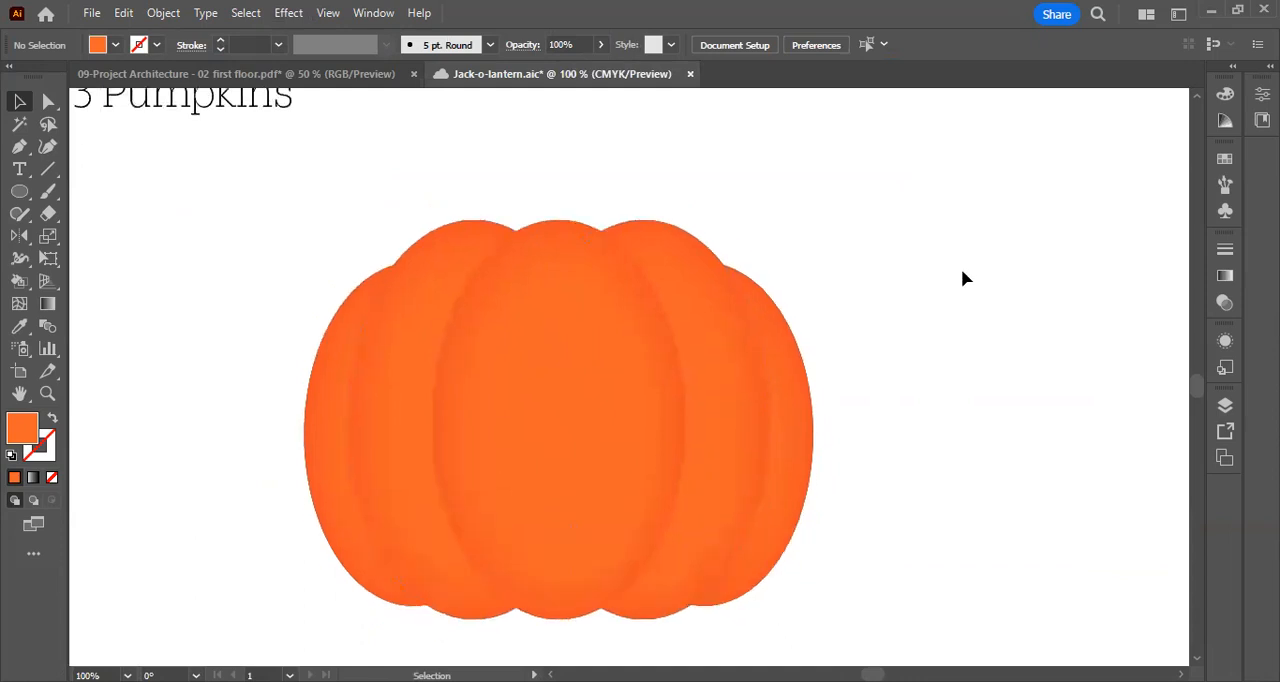
left_click_drag(958, 254, 1055, 286)
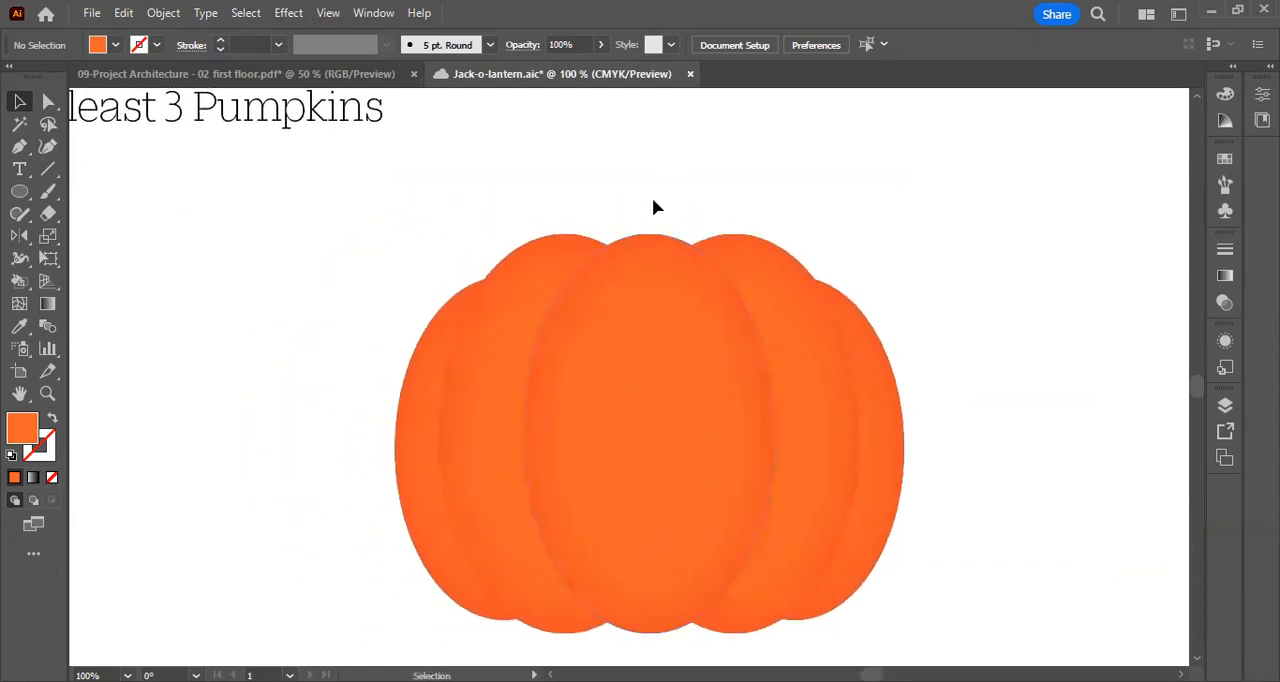
left_click_drag(839, 366, 965, 660)
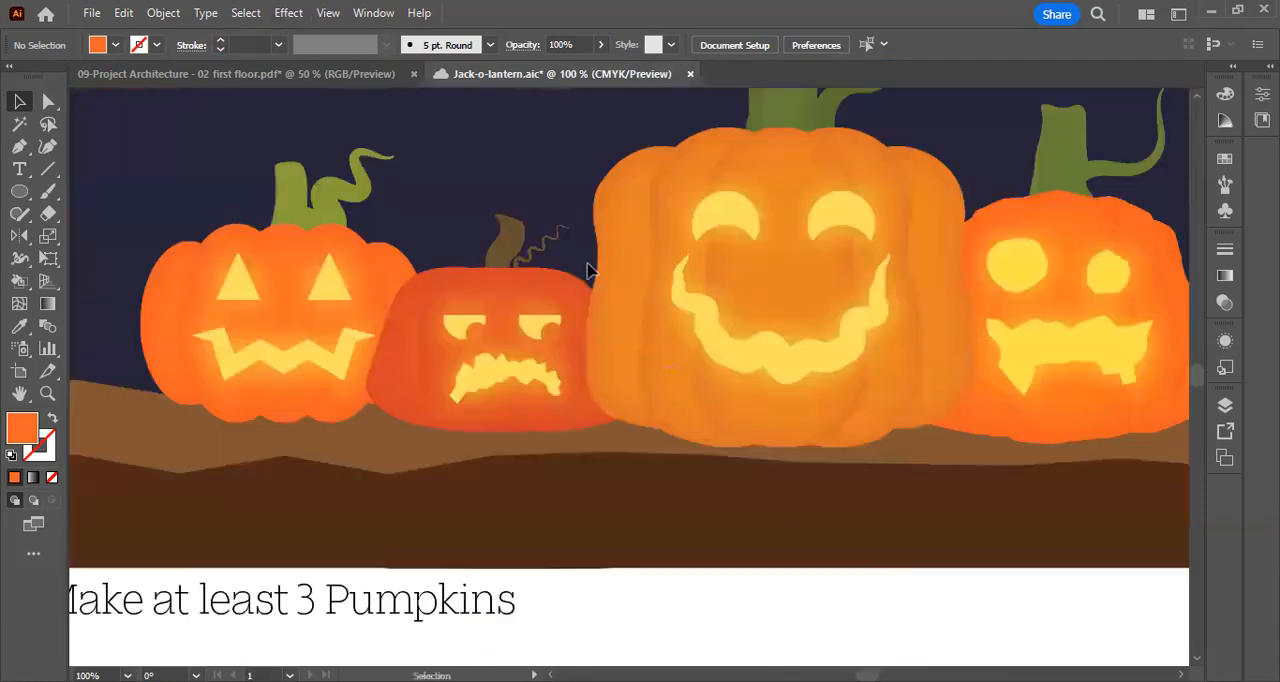
left_click_drag(766, 440, 637, 135)
left_click_drag(795, 397, 651, 214)
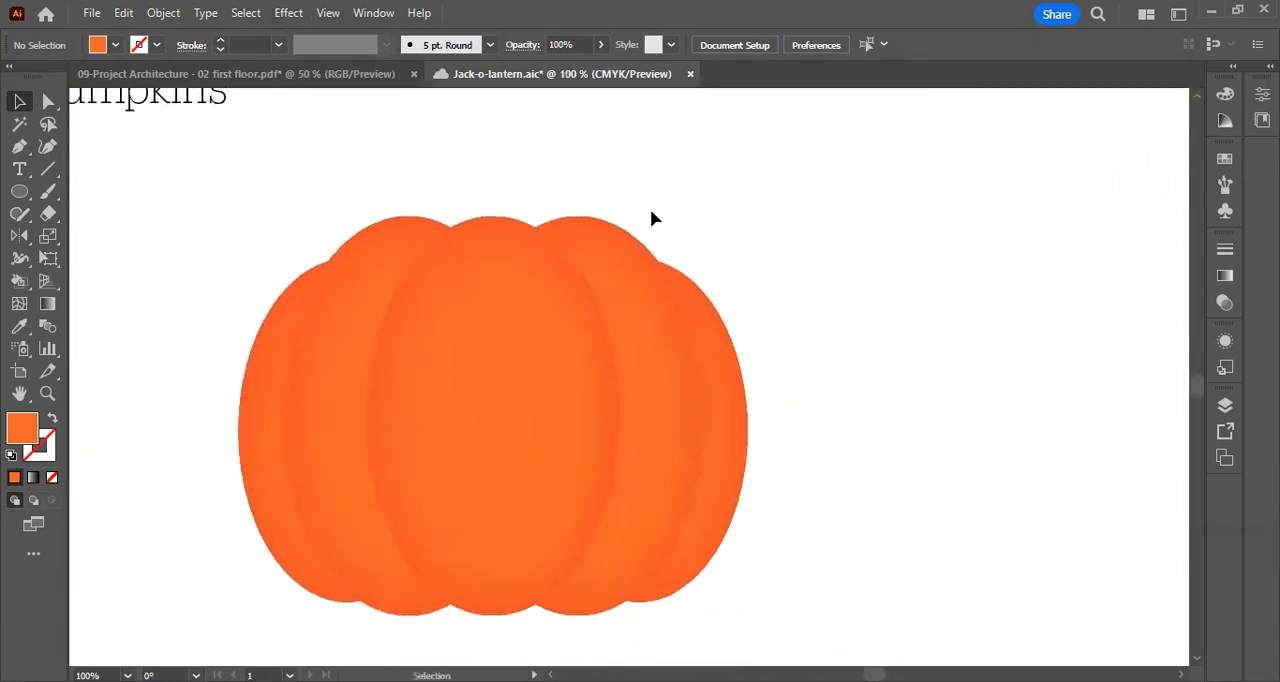
Draw a closed stem outline with the Pen tool beside the pumpkin's upper right, curved sides flaring to a wider base, with orange stroke and no fill
left_click(20, 148)
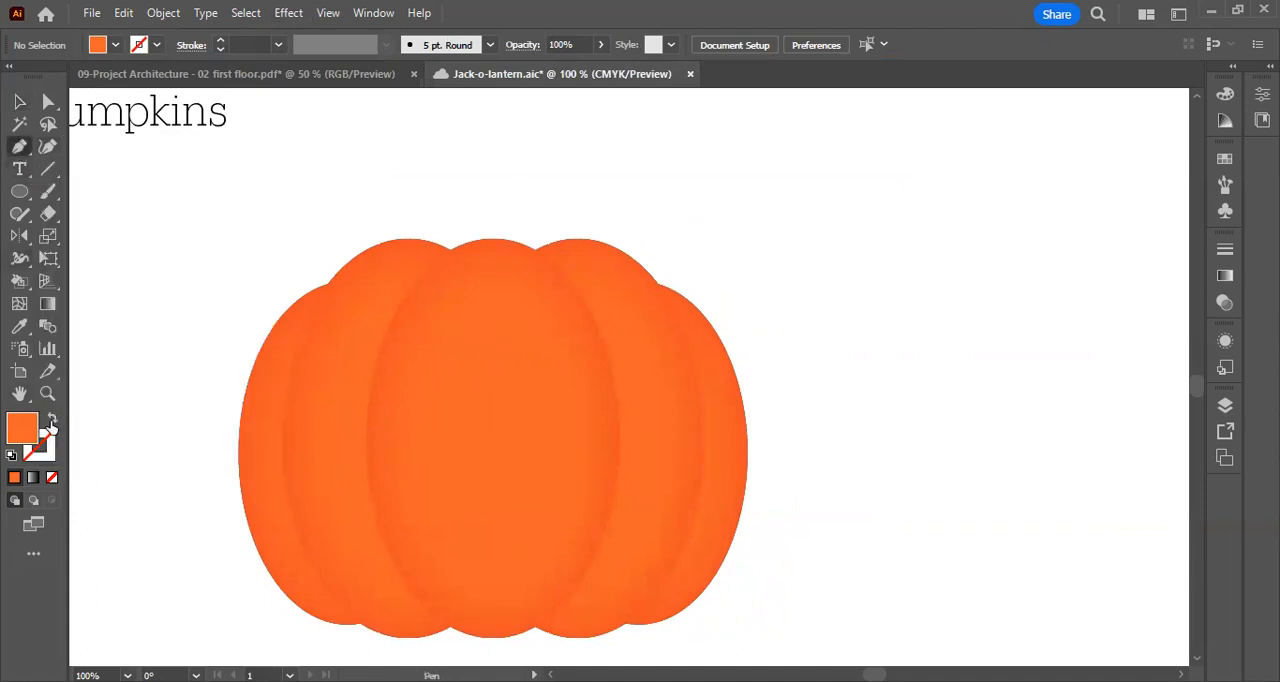
left_click(52, 418)
left_click(787, 147)
left_click_drag(798, 213, 798, 262)
left_click(780, 282)
left_click(894, 292)
left_click_drag(852, 215, 846, 180)
left_click(847, 141)
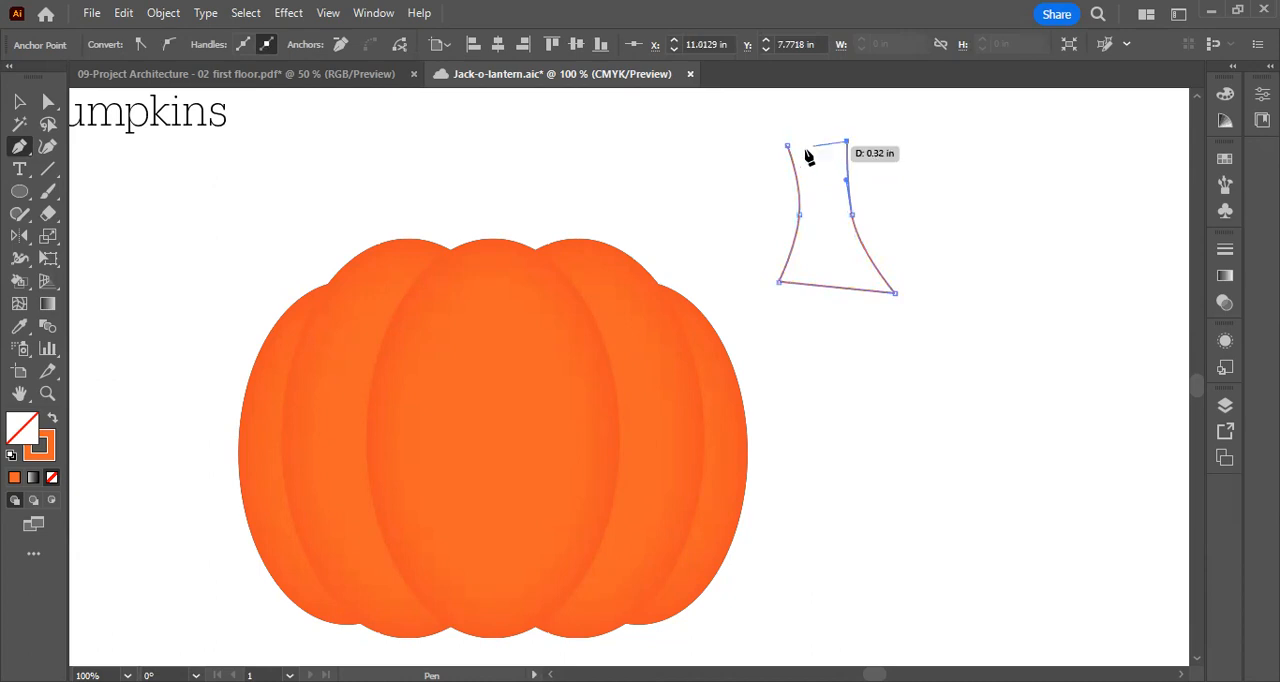
left_click(788, 147)
key("v")
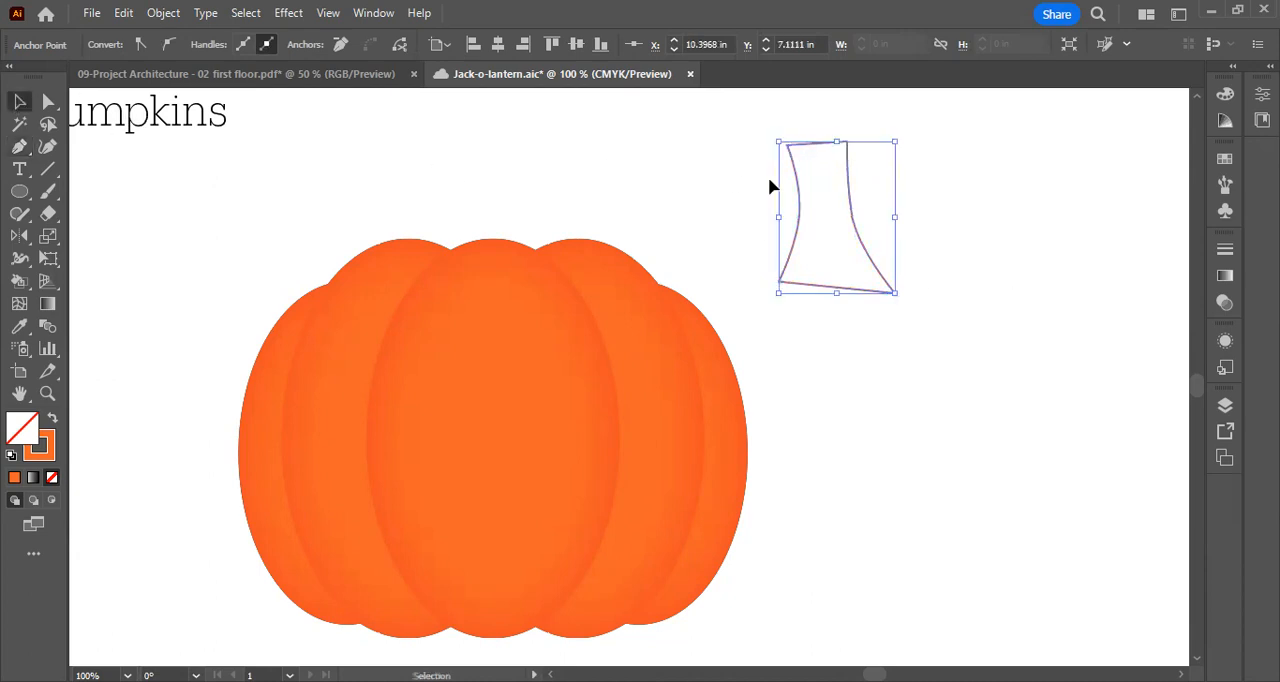
Swap the stem's fill and stroke, and recolour its fill olive green #68722D
left_click(53, 421)
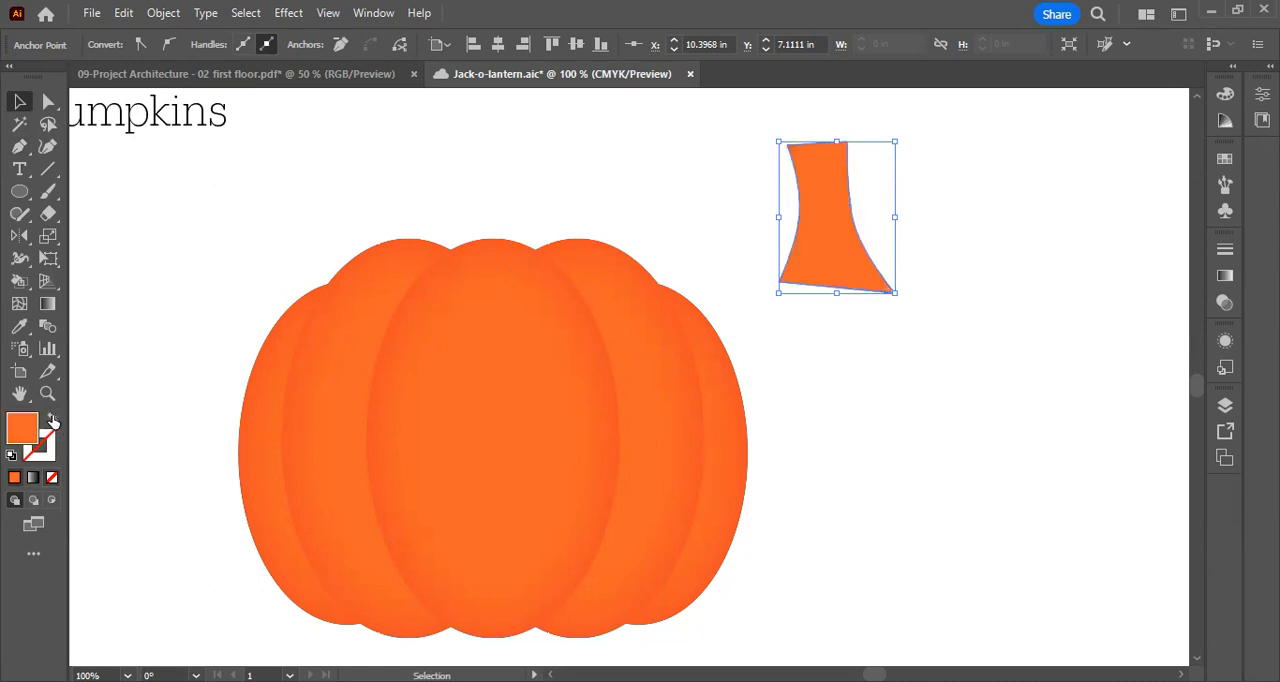
left_click(867, 403)
left_click(813, 252)
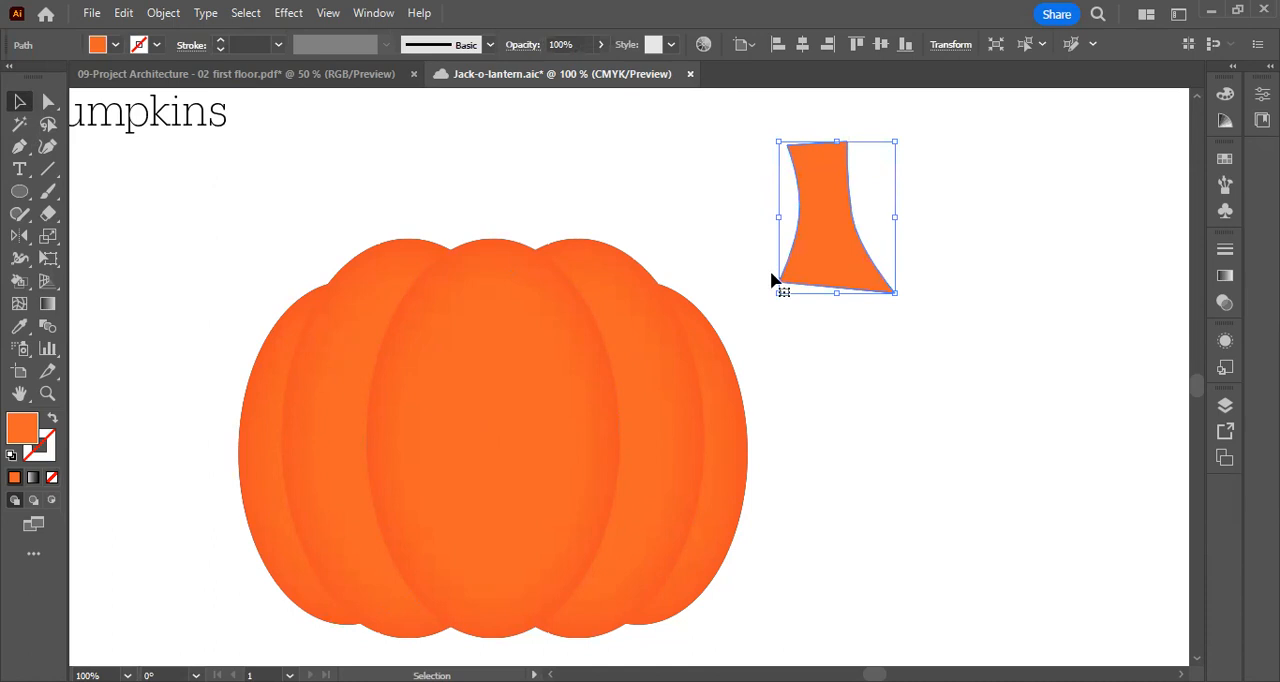
double_click(24, 429)
mouse_move(867, 471)
left_mouse_down()
mouse_move(869, 455)
mouse_move(877, 506)
left_mouse_up()
left_click_drag(762, 474, 741, 438)
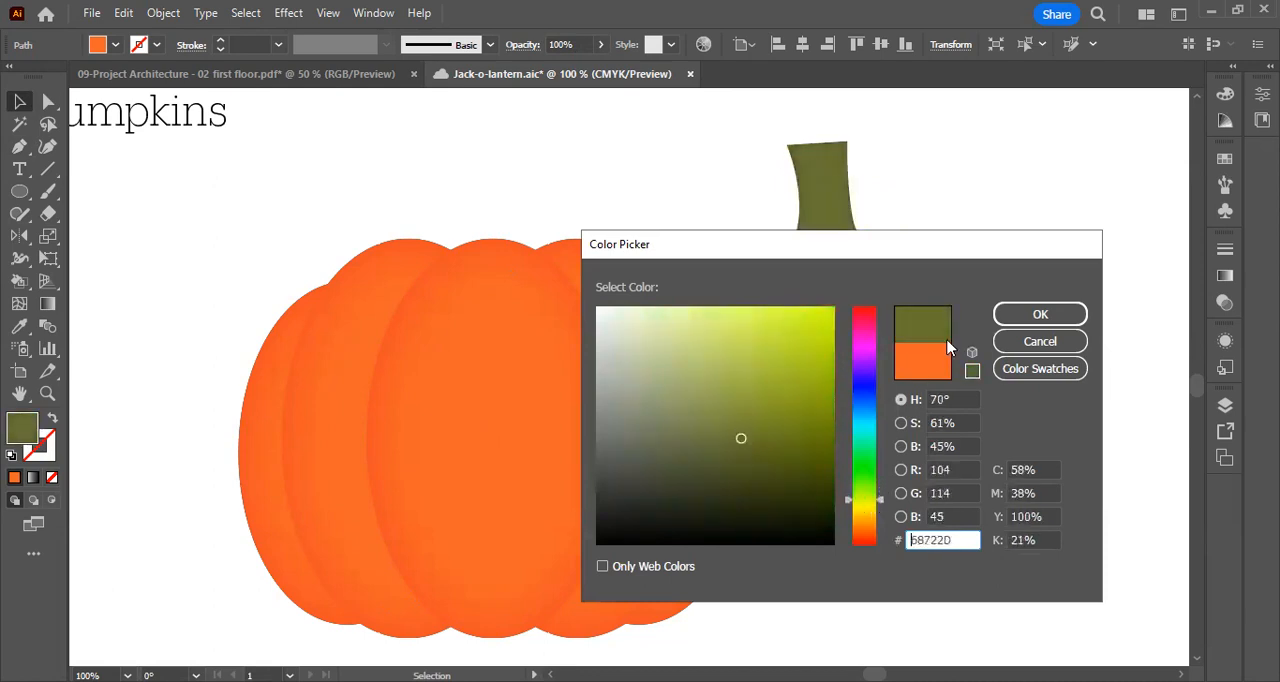
left_click(1020, 315)
left_click(1020, 314)
Move the stem slightly down toward the pumpkin and start a Roughen effect on it with 1% size and detail of 2 per inch
left_click_drag(847, 239, 816, 255)
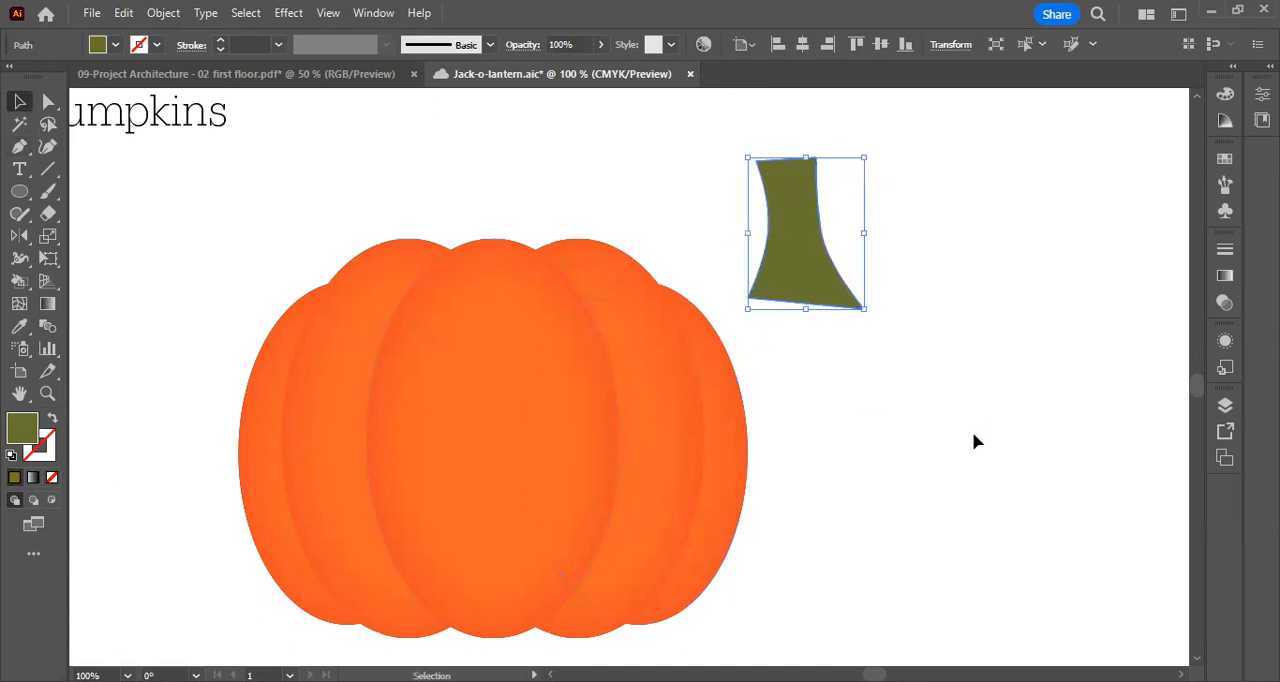
left_click(288, 14)
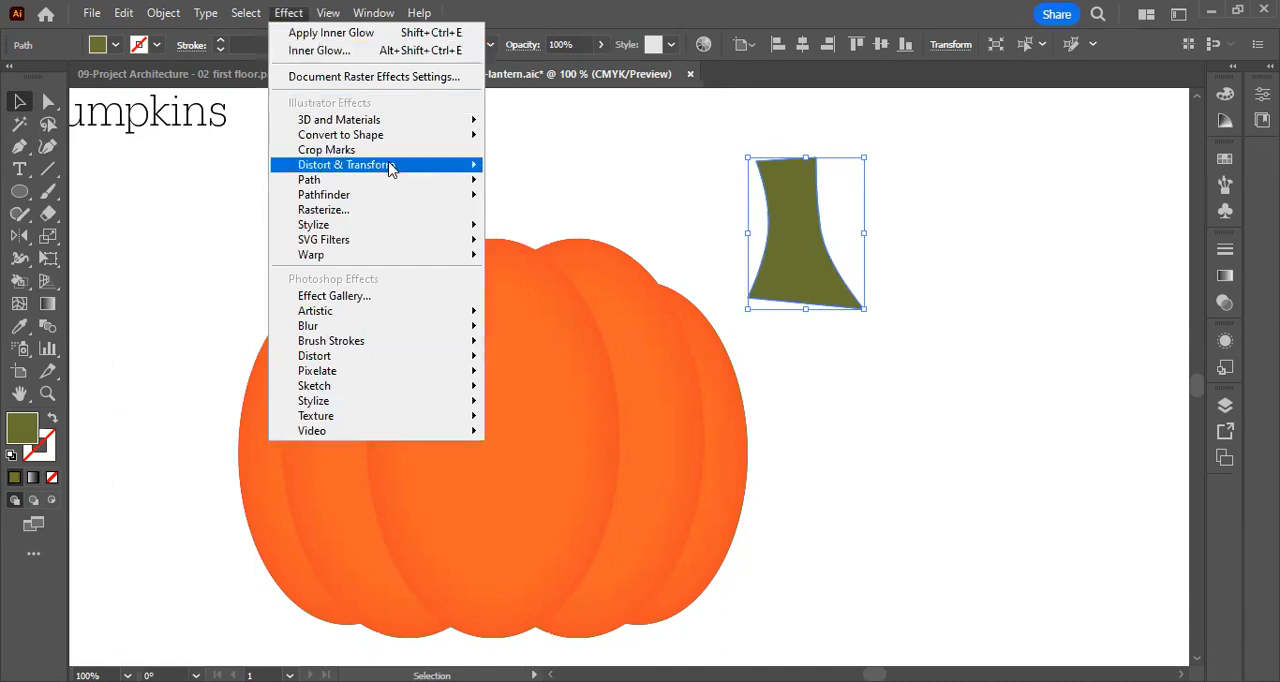
mouse_move(391, 170)
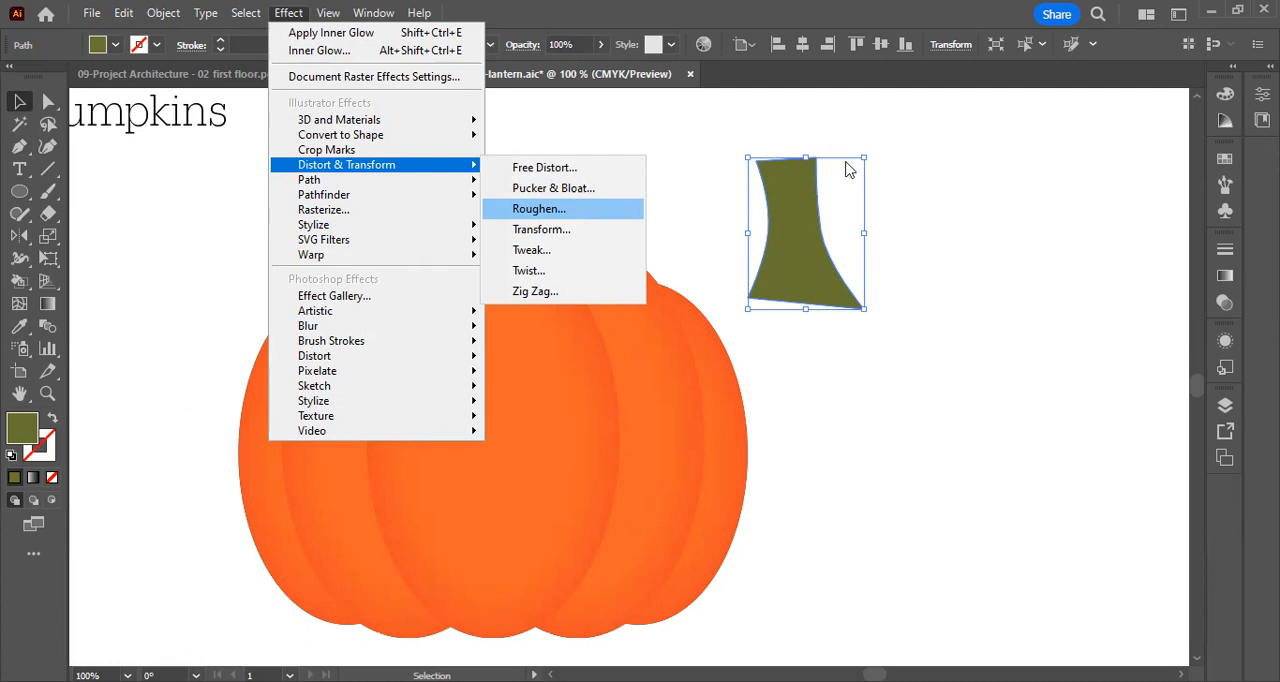
key("Return")
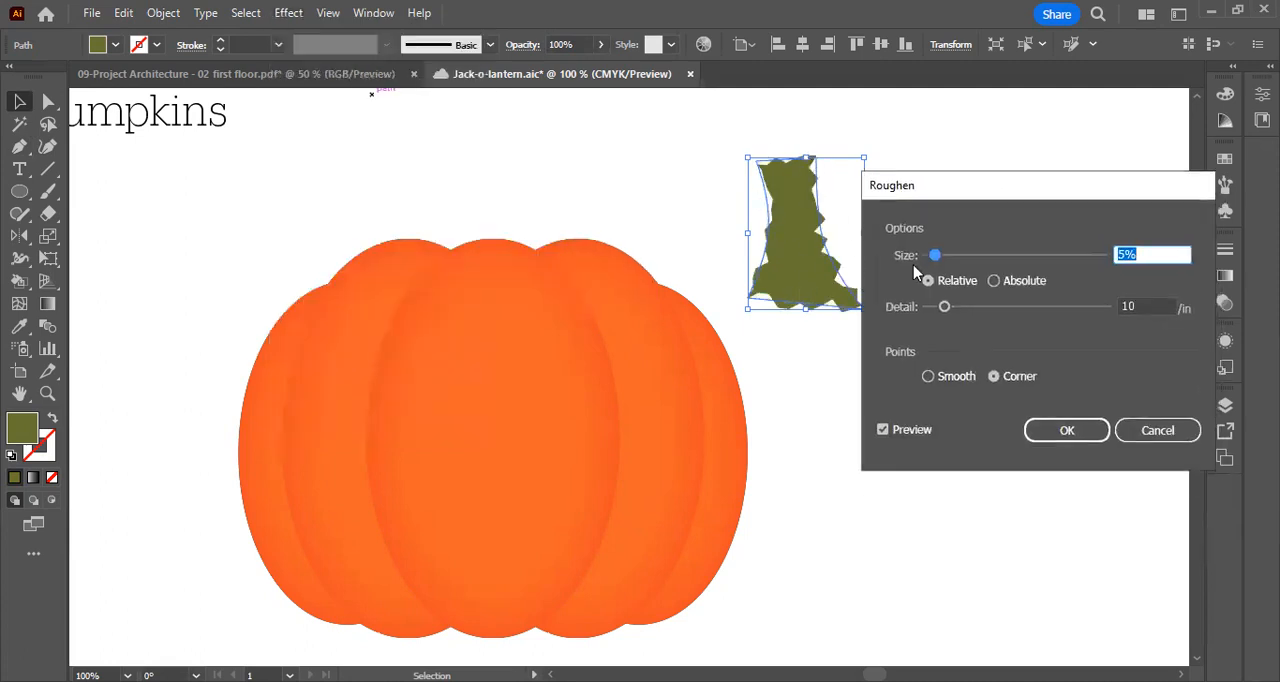
left_click_drag(935, 255, 929, 257)
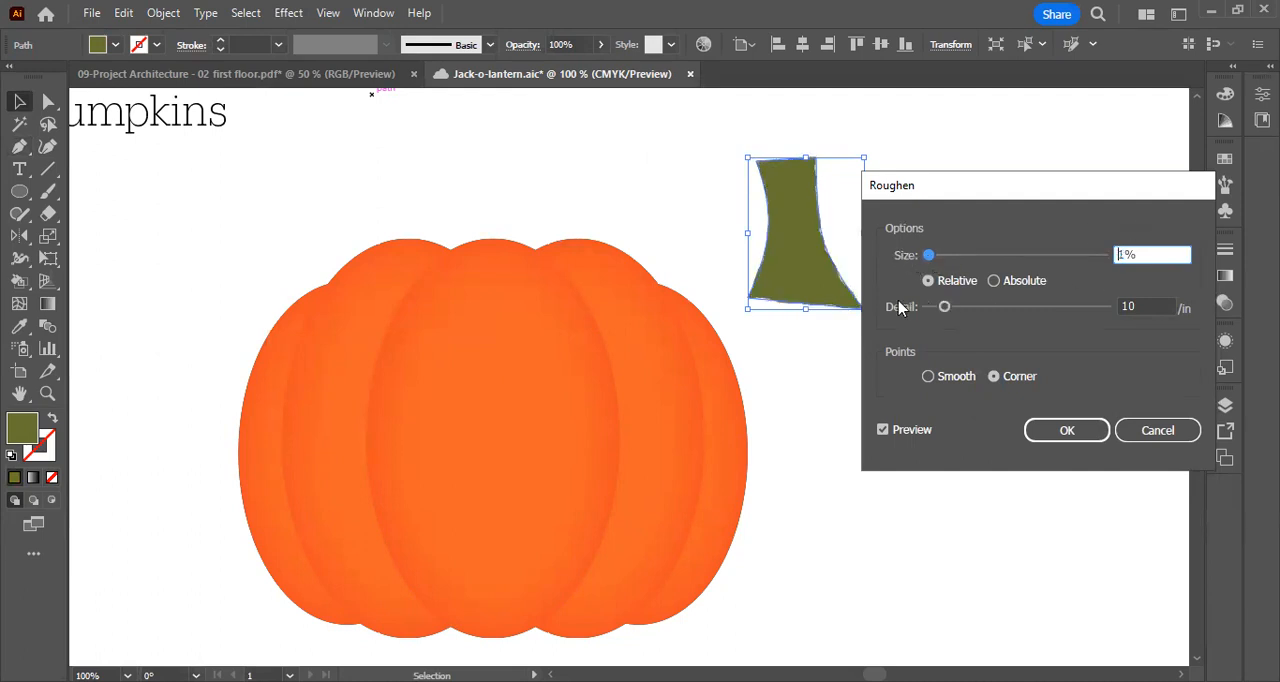
left_click_drag(944, 307, 930, 312)
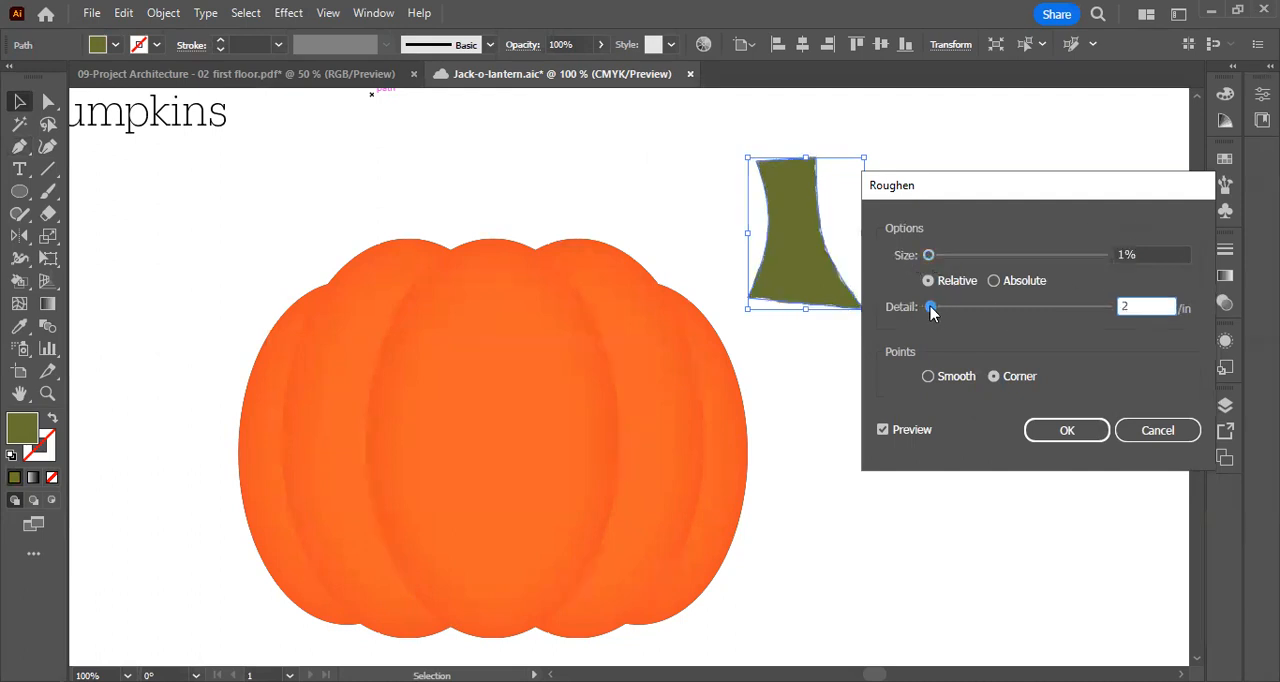
Try smooth points in the Roughen effect, with absolute and relative sizing and a size of 0%
left_click(929, 377)
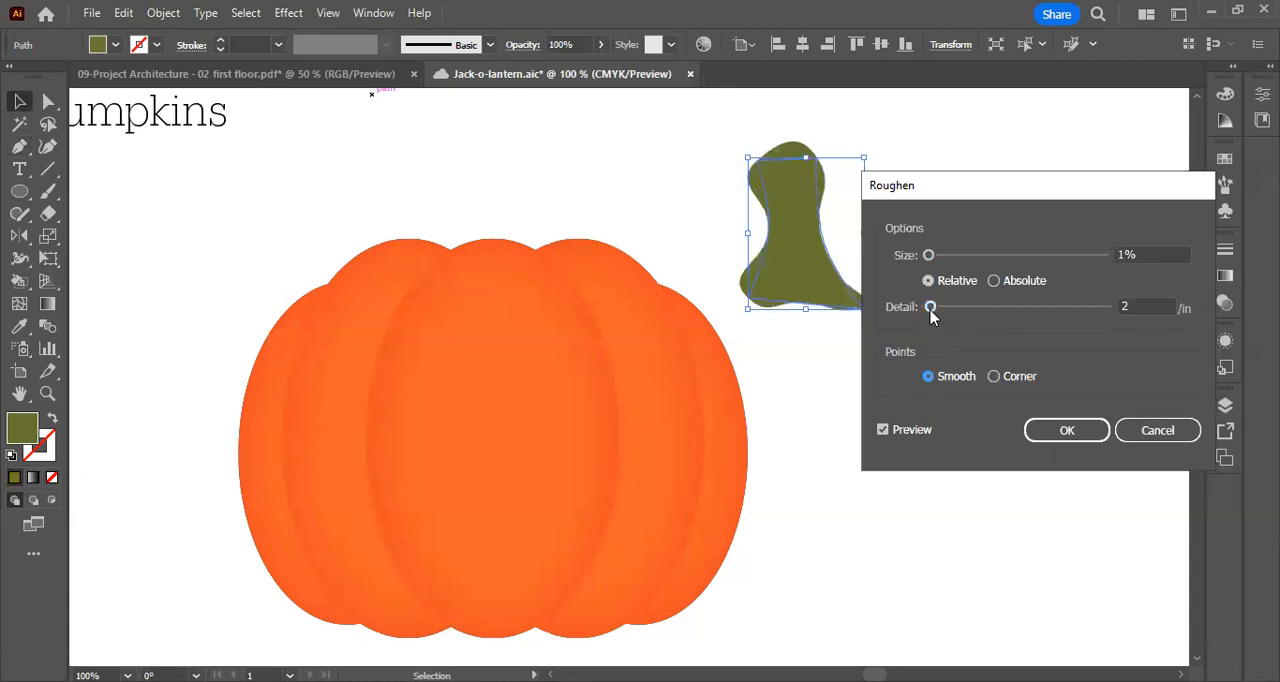
left_click(993, 281)
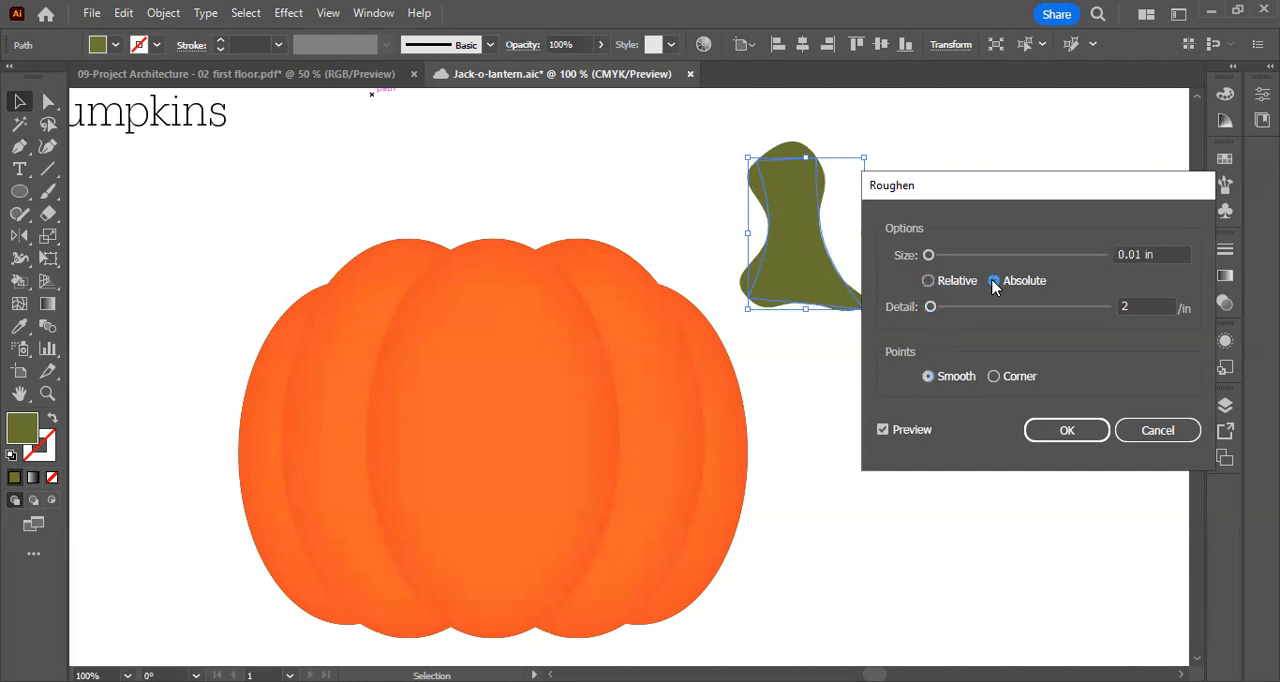
left_click(928, 281)
mouse_move(929, 256)
left_mouse_down()
mouse_move(968, 262)
mouse_move(927, 258)
left_mouse_up()
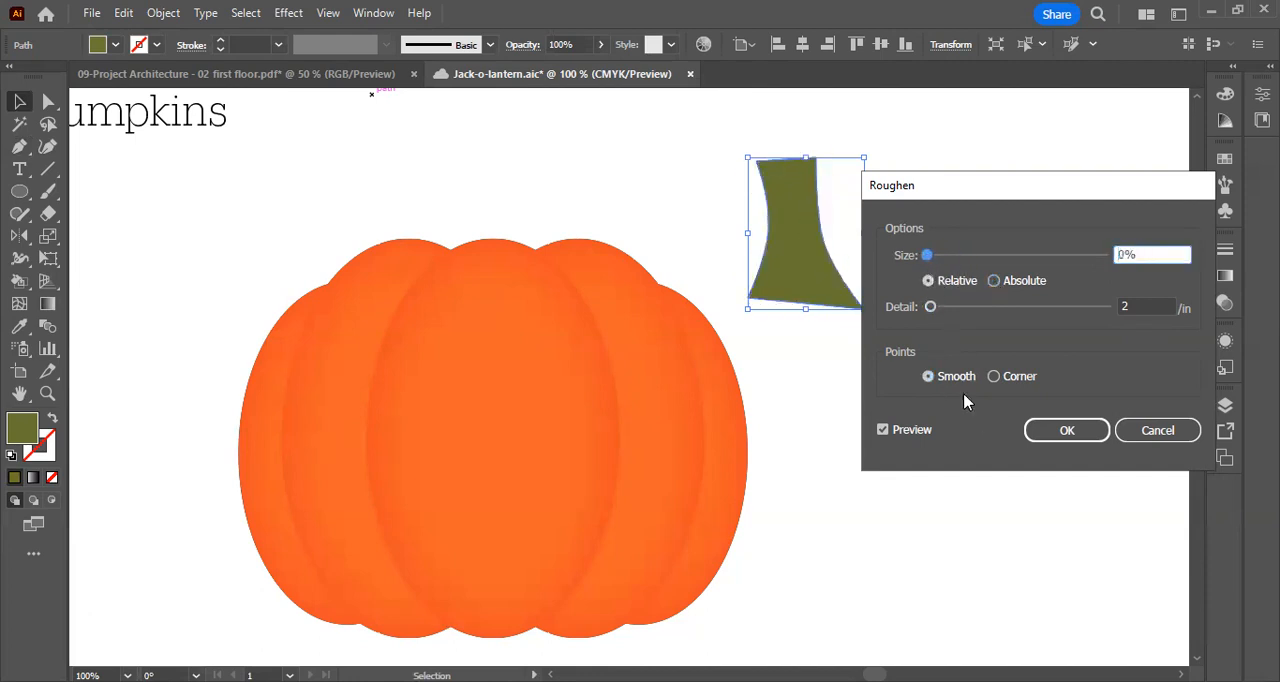
left_click(929, 376)
Roughen the stem with corner points, 3% relative size and detail of 4 per inch
left_click(994, 376)
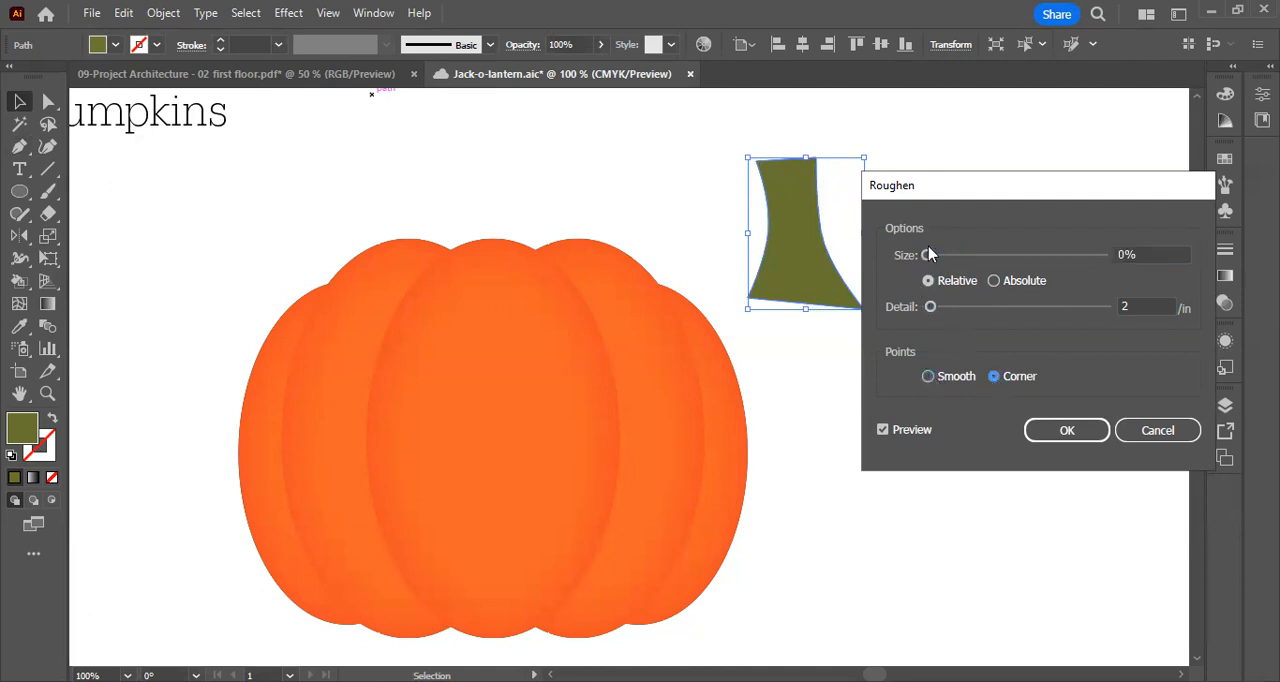
left_click_drag(929, 255, 933, 255)
left_click_drag(930, 306, 934, 308)
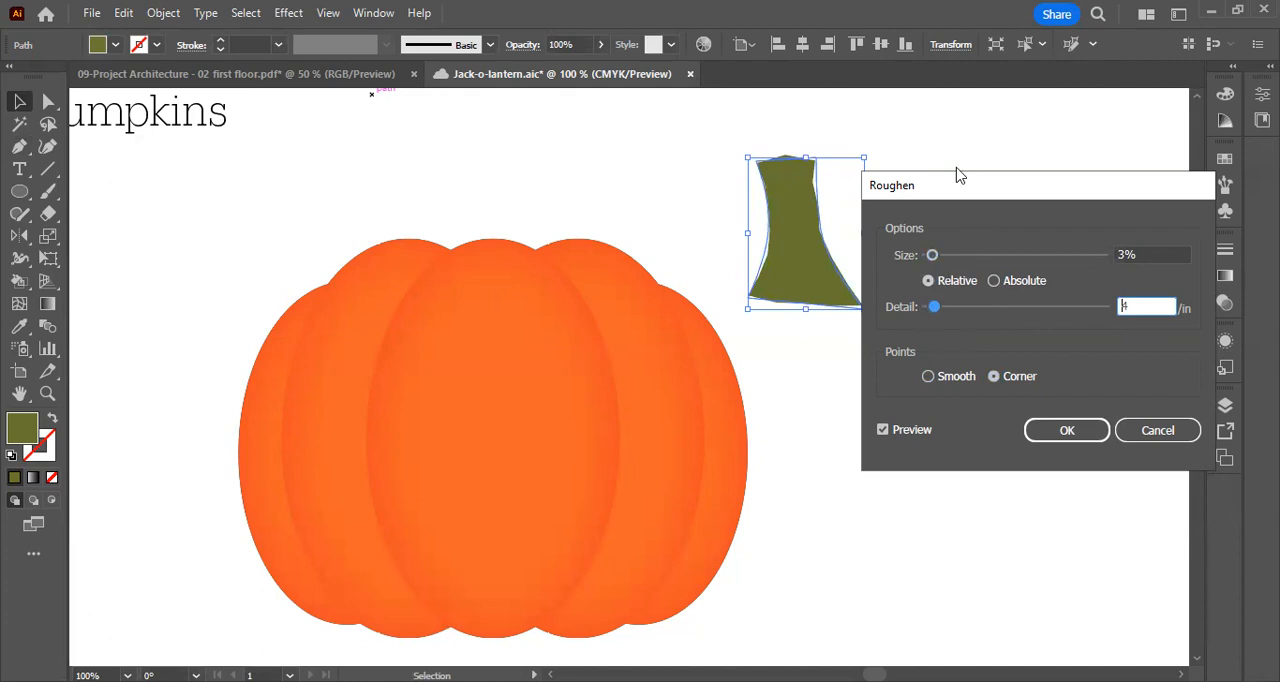
left_click_drag(957, 175, 972, 156)
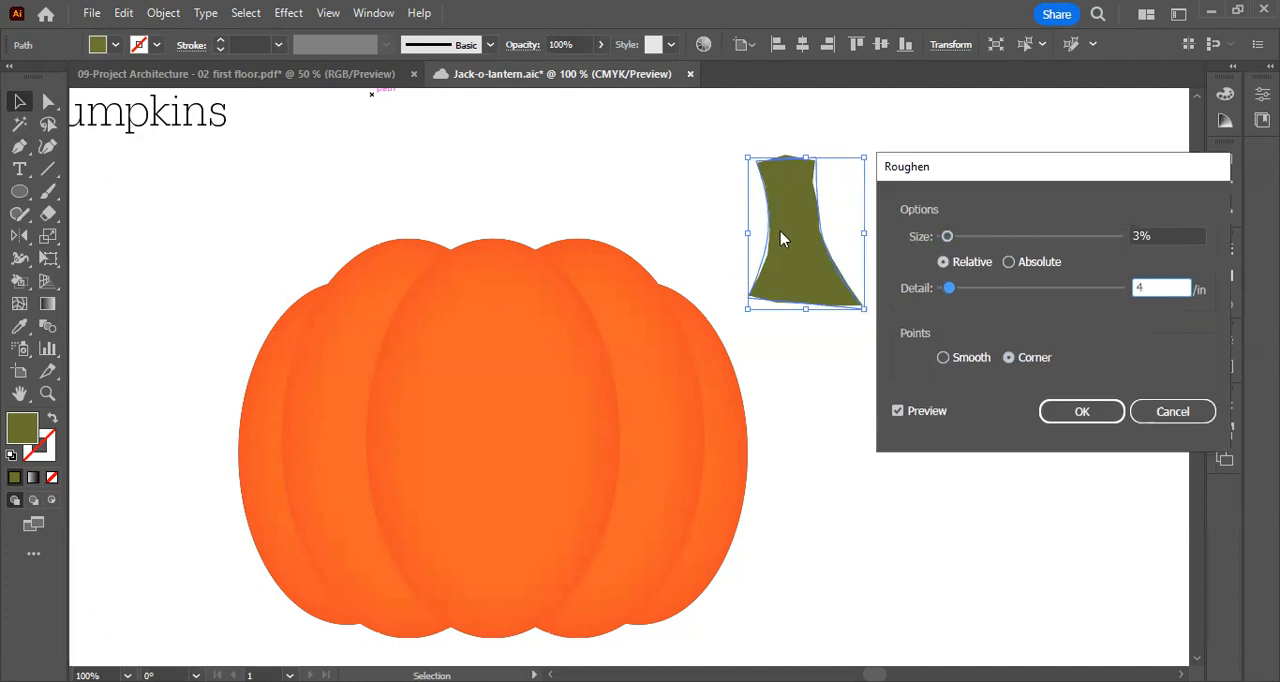
left_click(1097, 418)
Expand the appearance of the roughened stem so its edges become an editable path
key("ctrl+equal")
key("ctrl+equal")
key("ctrl+equal")
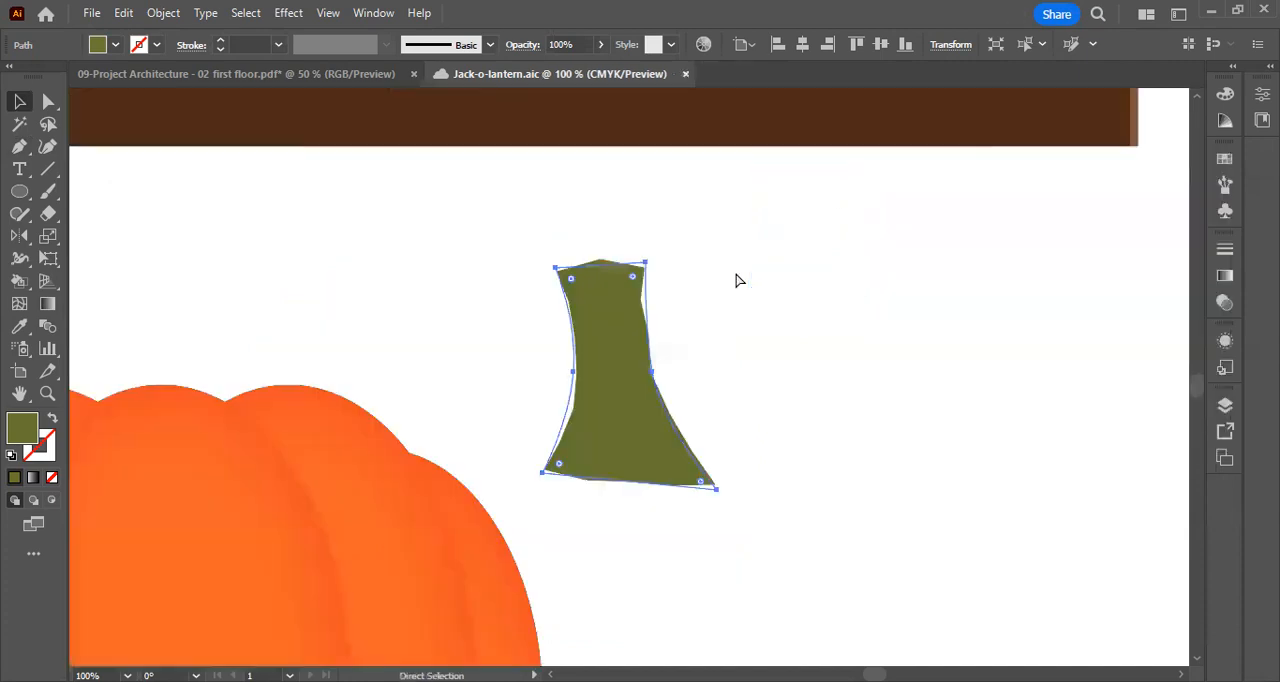
left_click(814, 177)
left_click(583, 323)
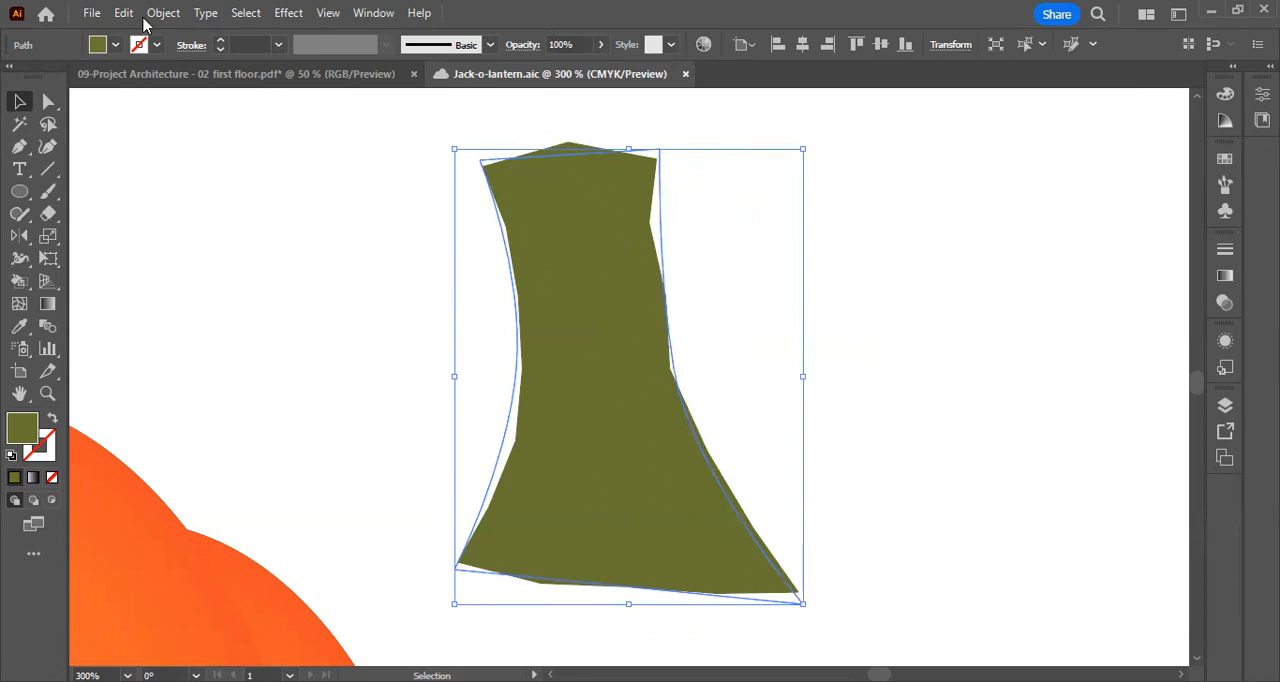
left_click(163, 13)
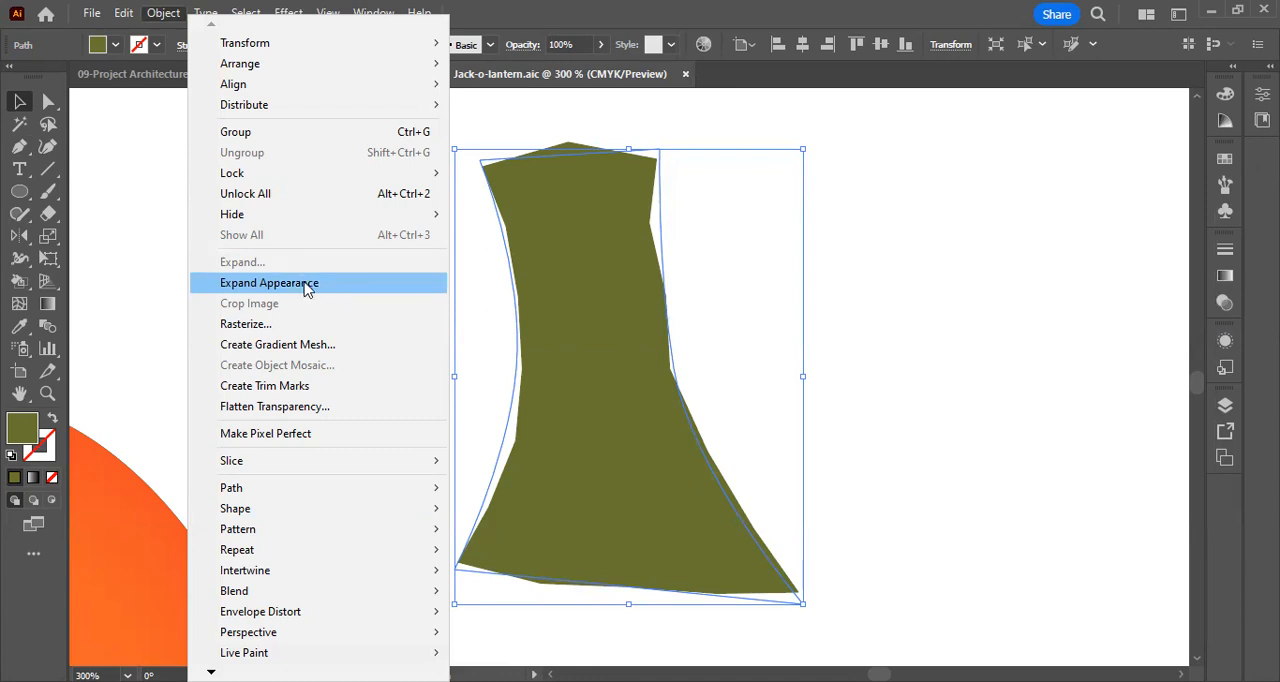
left_click(306, 285)
Lower the middle anchor point of the stem's top edge slightly with Direct Selection, and deselect the stem
left_click(48, 102)
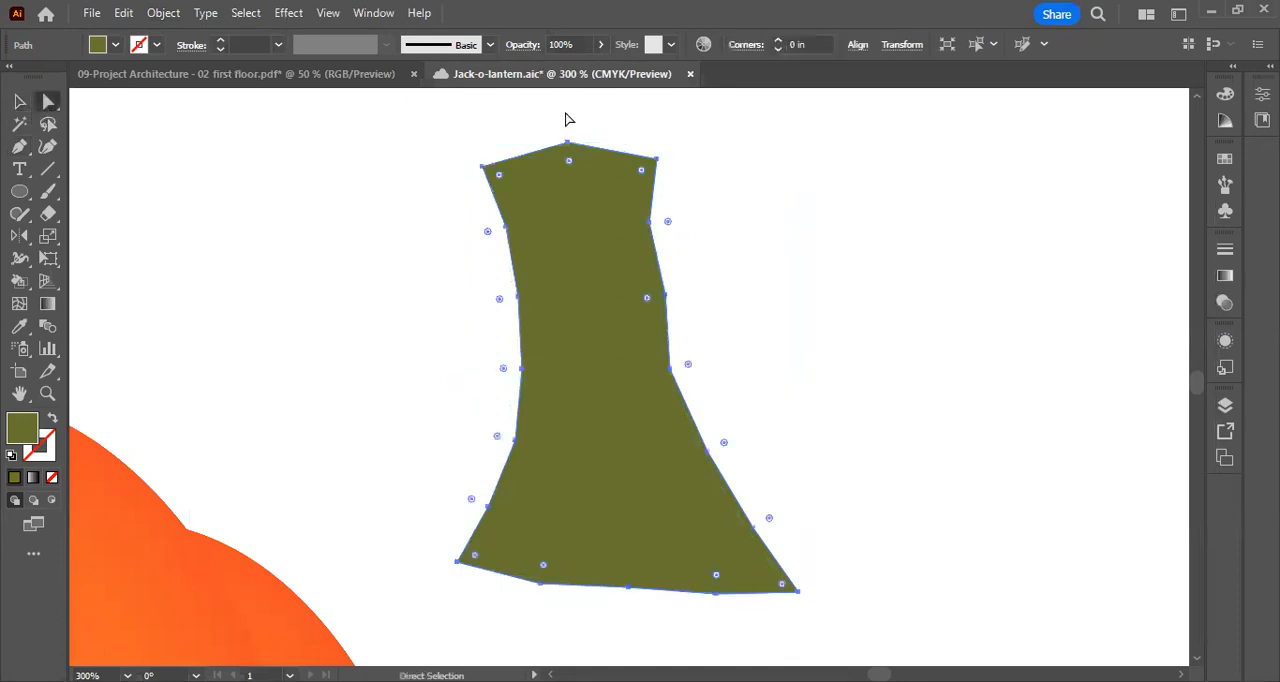
left_click(475, 147)
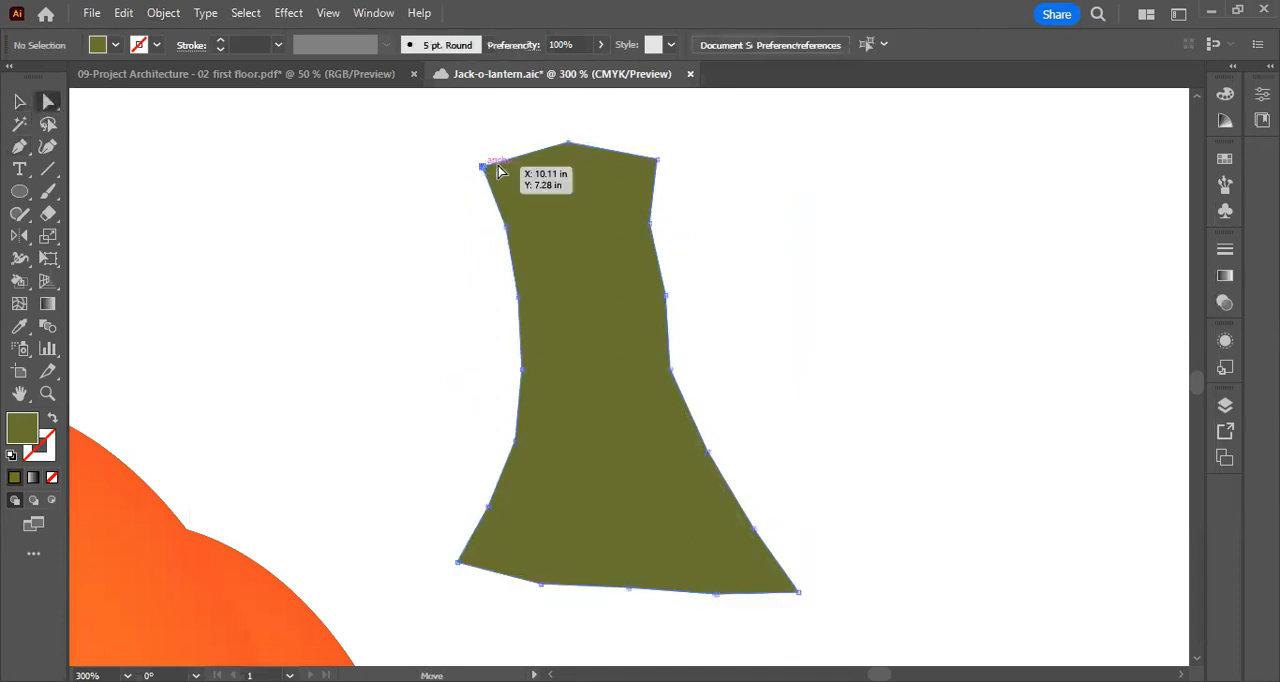
left_click(567, 143)
left_click_drag(567, 146, 568, 151)
left_click(883, 243)
left_click(19, 101)
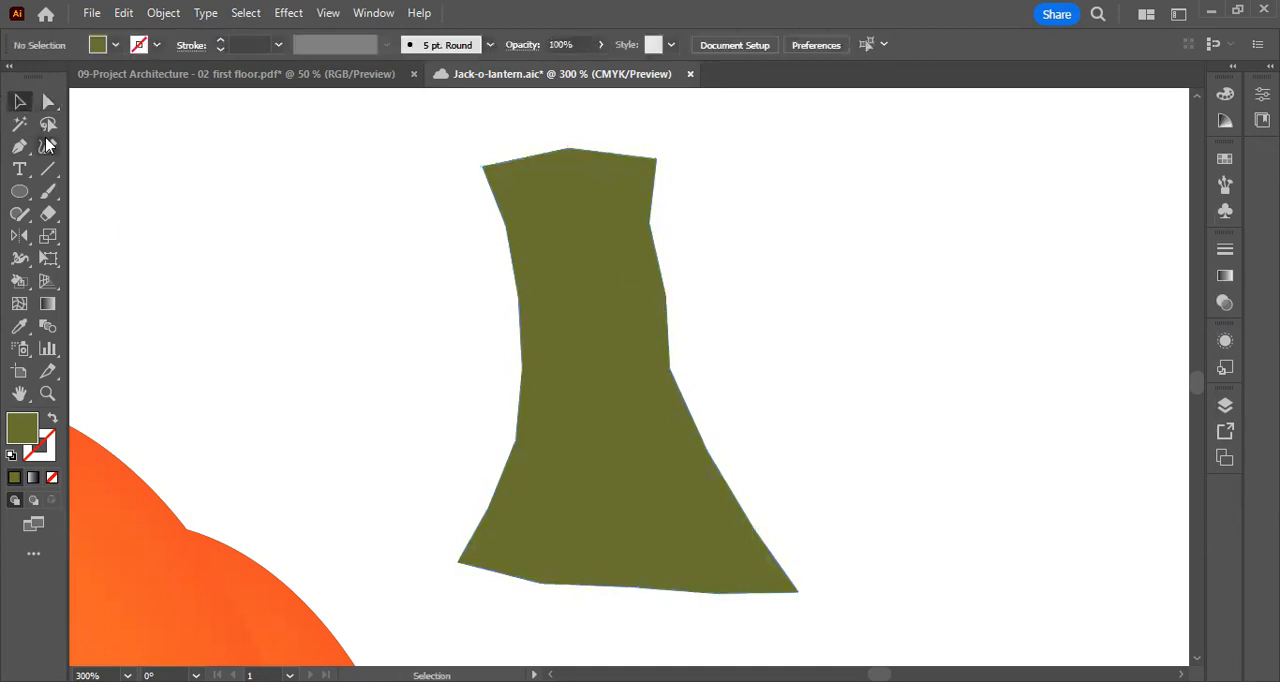
Move the green stem onto the pumpkin's top centre so its base overlaps the middle segment
key("ctrl+minus")
key("ctrl+minus")
key("ctrl+minus")
left_click_drag(391, 345, 569, 257)
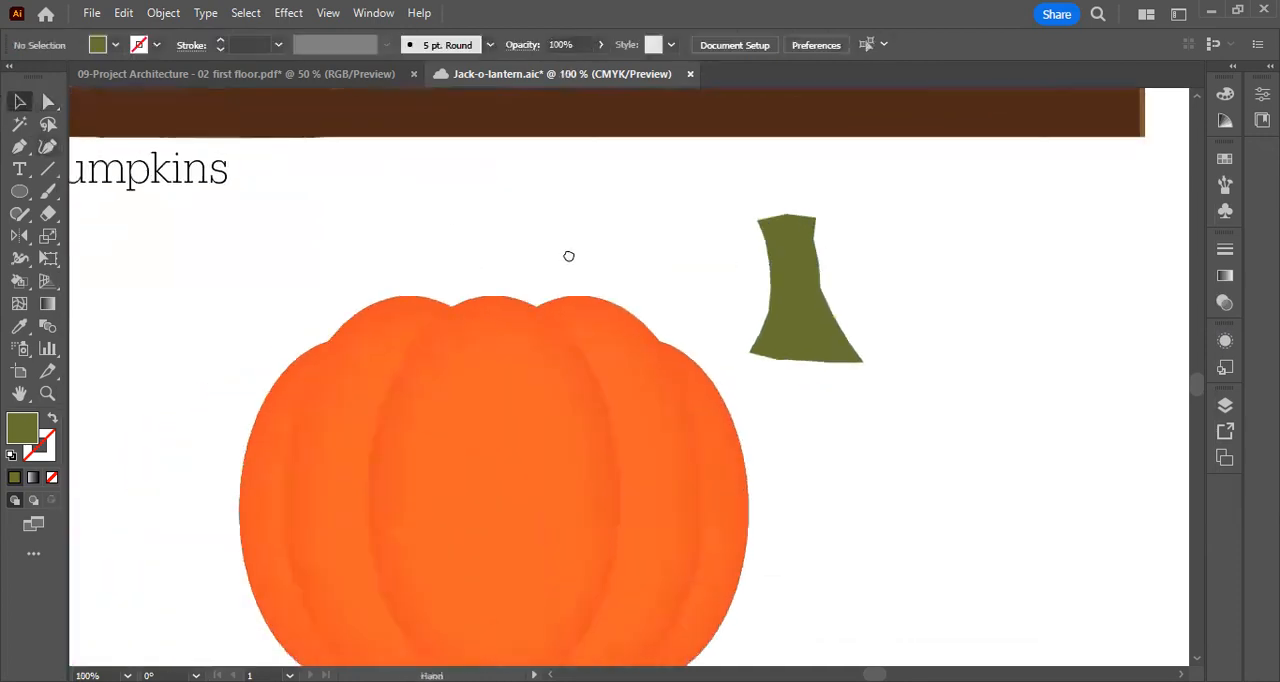
left_click(795, 260)
left_click_drag(795, 260, 480, 226)
scroll(586, 214, "down", 1)
scroll(539, 216, "up", 1)
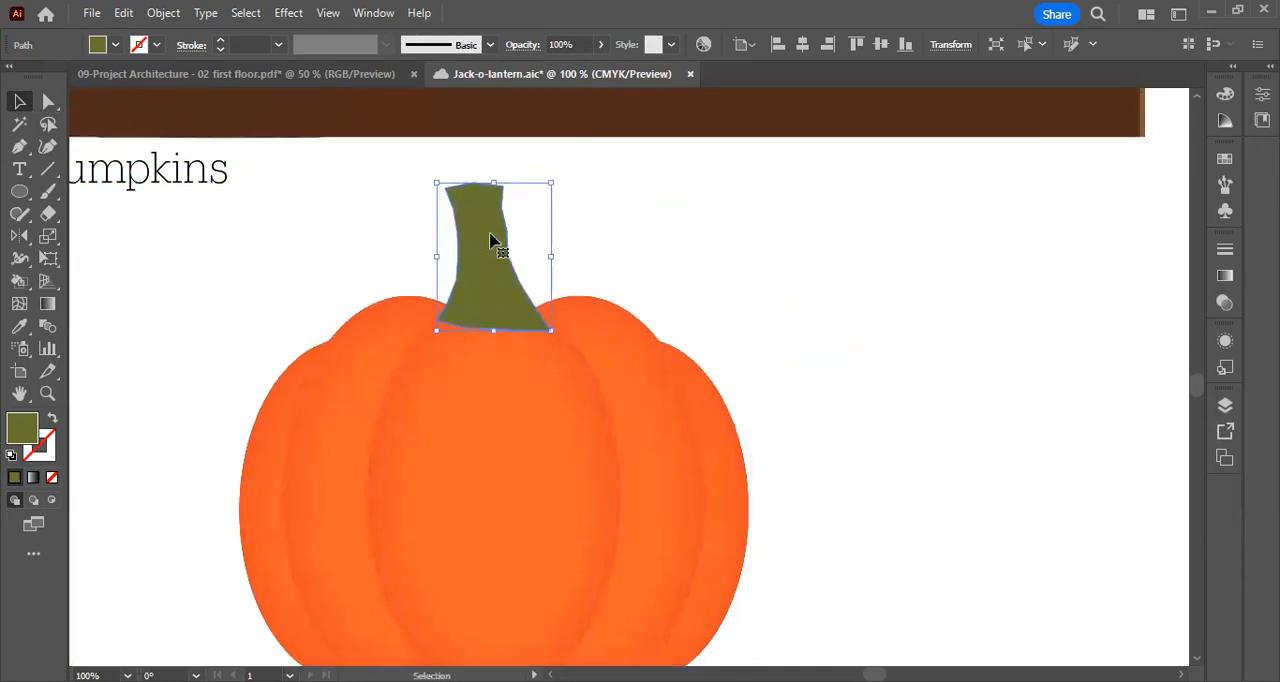
Send the stem to the back behind the pumpkin segments and deselect it
right_click(491, 240)
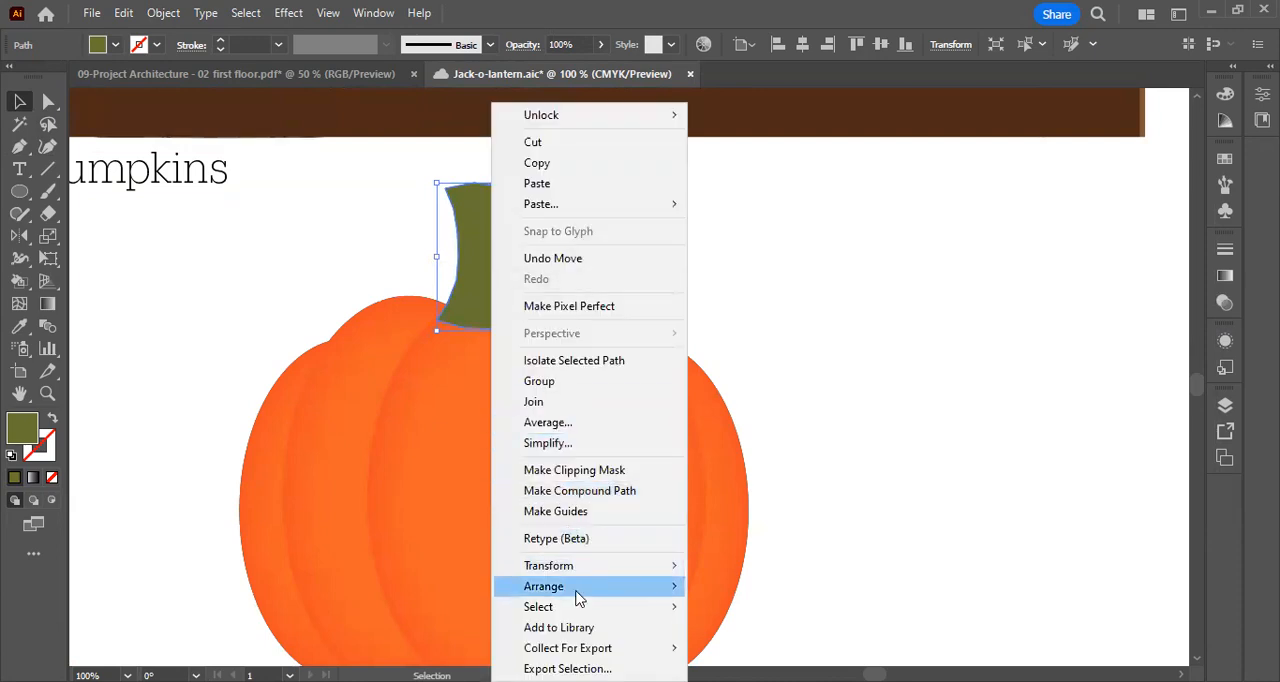
mouse_move(578, 597)
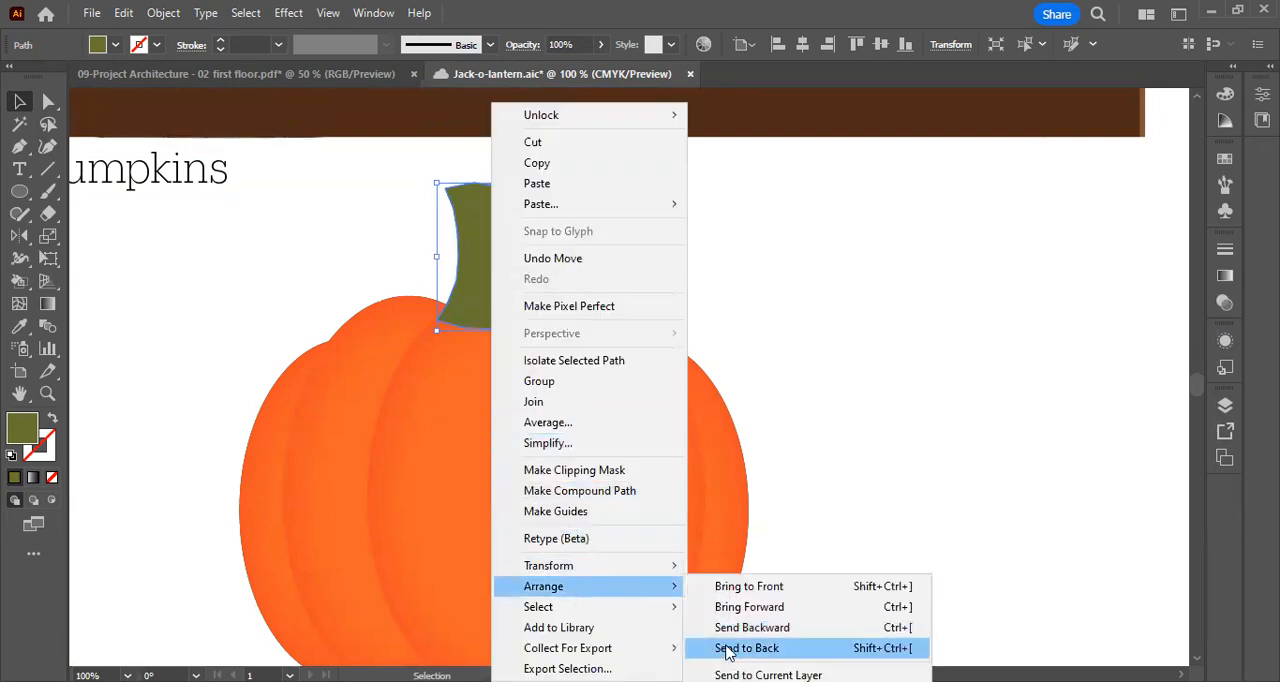
left_click(746, 648)
left_click(740, 263)
scroll(740, 263, "down", 2)
left_click_drag(482, 158, 481, 160)
scroll(723, 214, "up", 1)
scroll(723, 214, "up", 1)
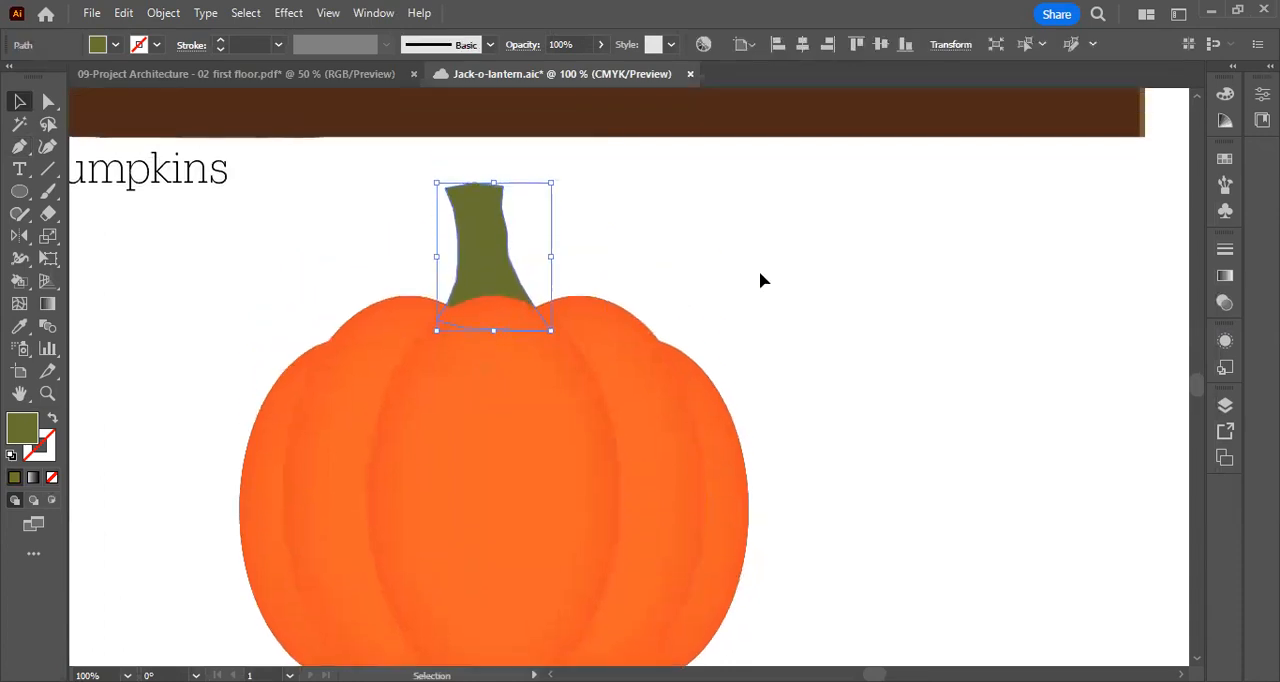
left_click(788, 263)
Apply a black Inner Glow to the stem in Overlay mode with 95% opacity, 0.375 in blur and Edge, and deselect it
scroll(815, 282, "down", 1)
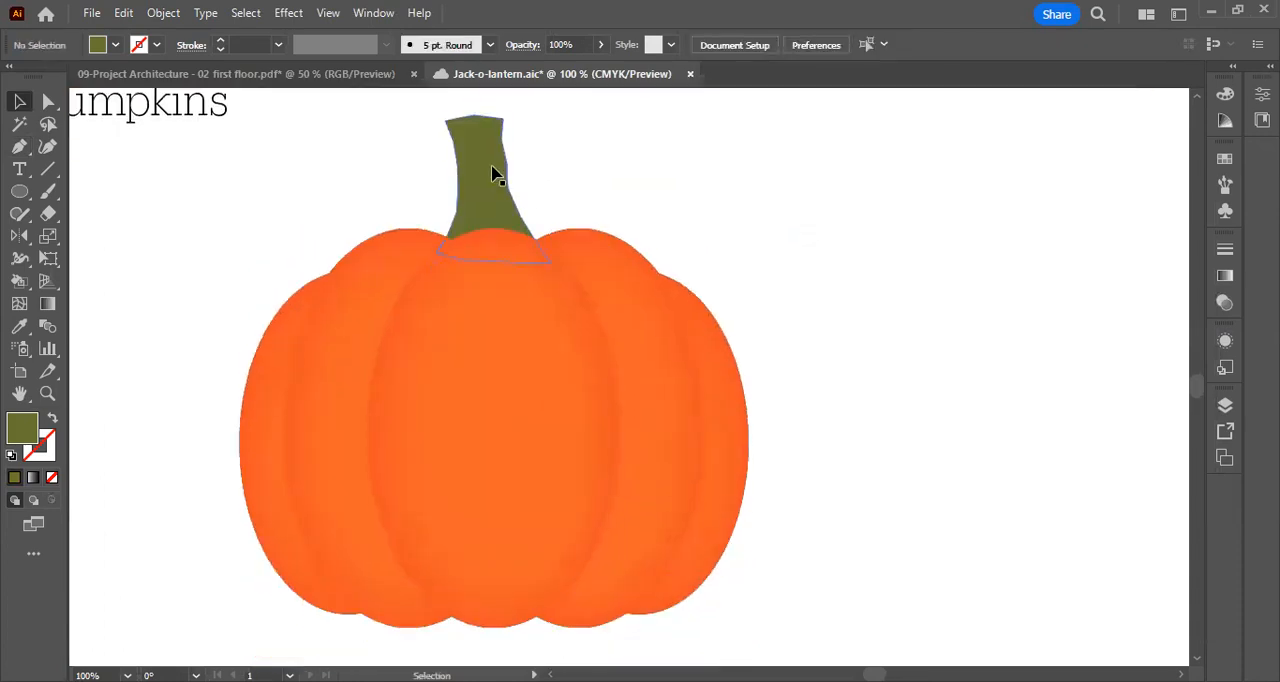
left_click(492, 175)
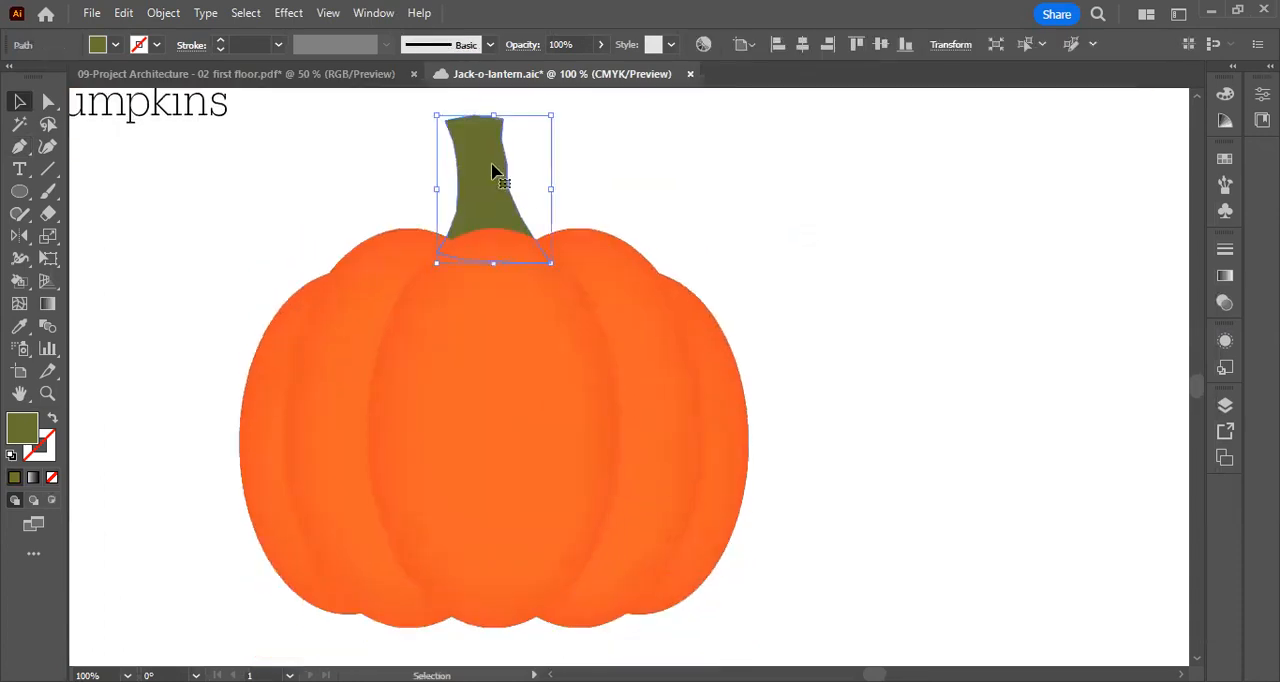
left_click(289, 13)
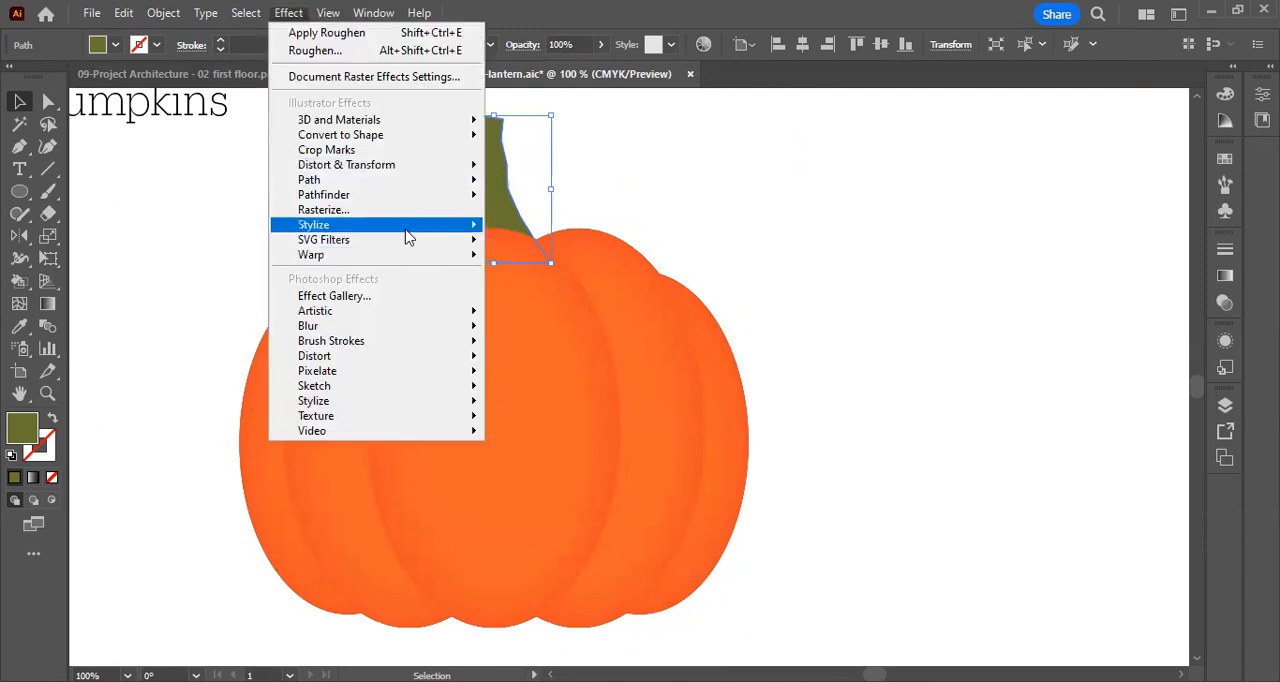
mouse_move(408, 236)
left_click(577, 272)
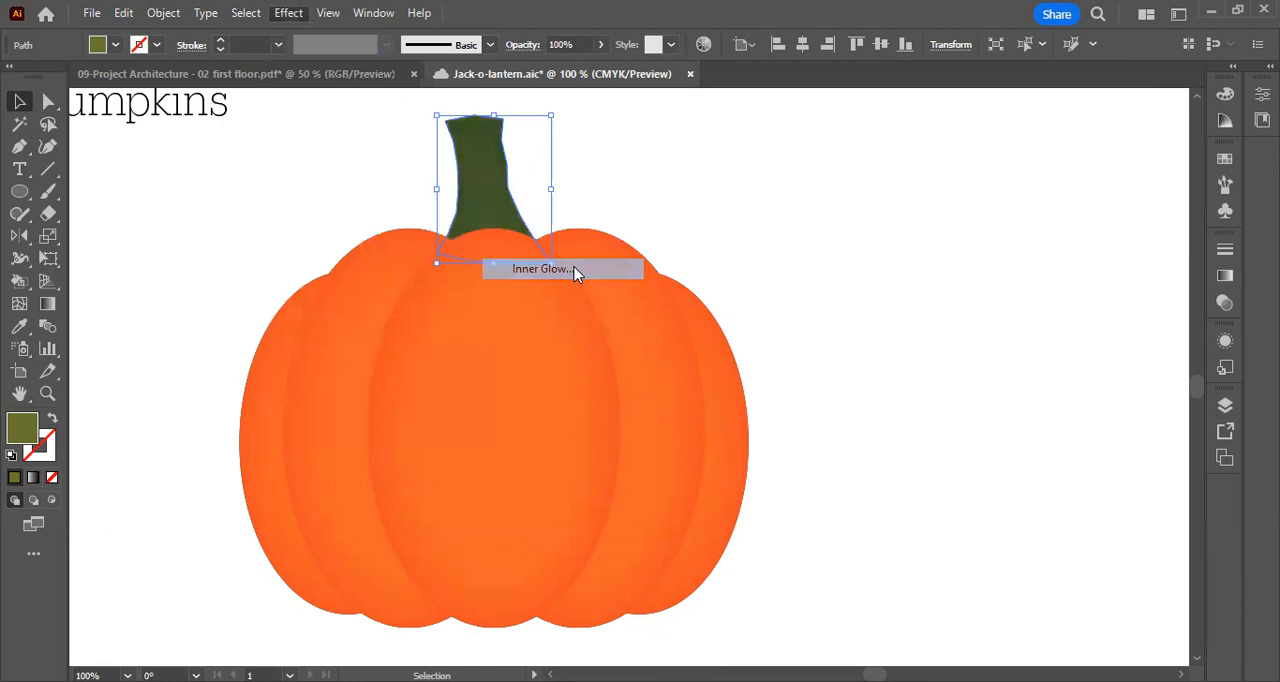
left_click_drag(840, 226, 779, 179)
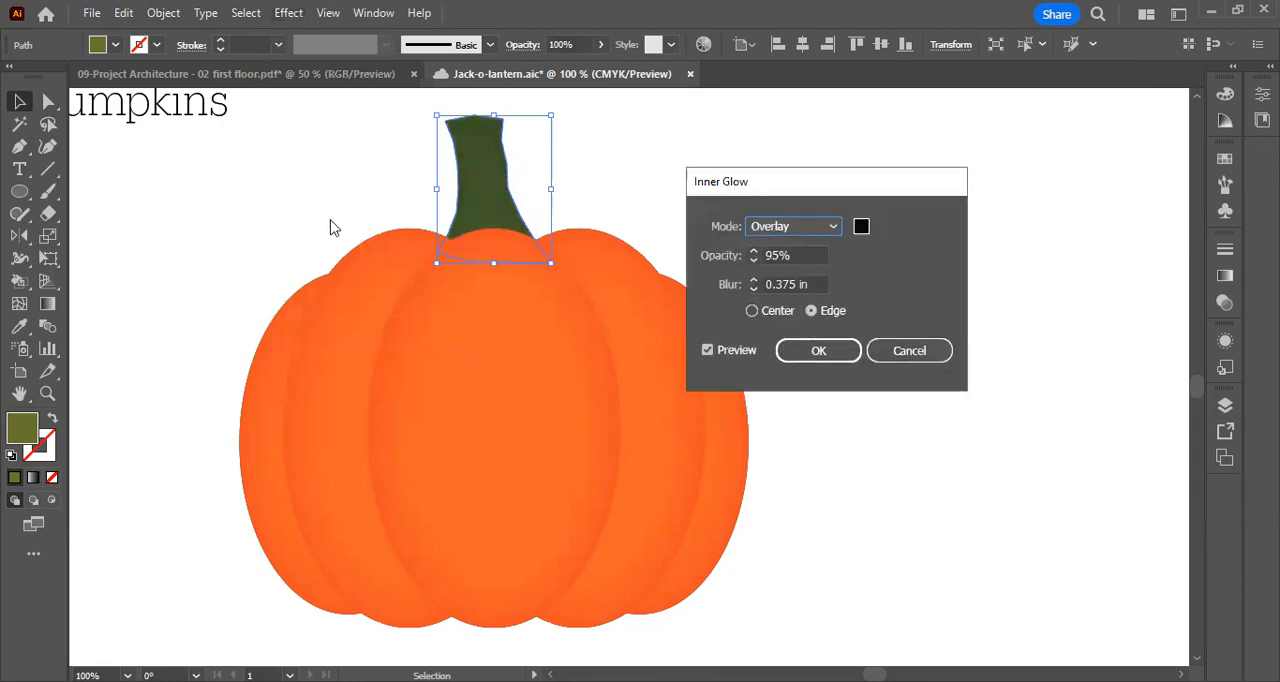
left_click(830, 358)
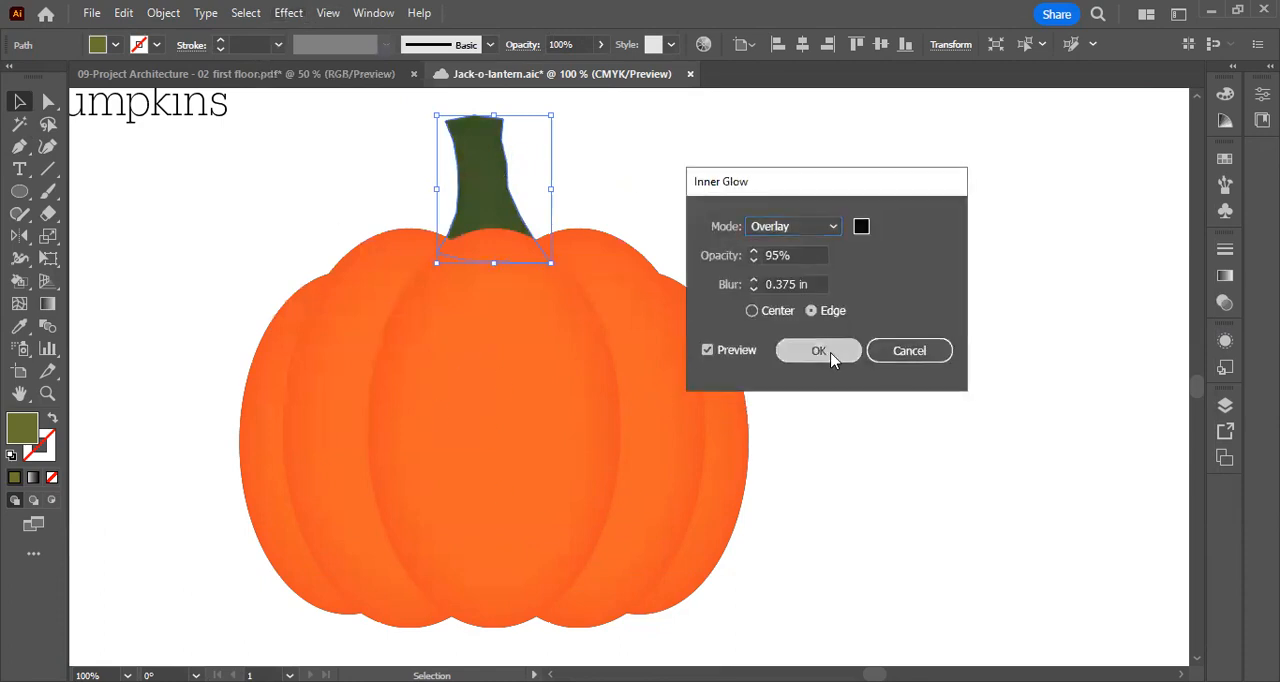
left_click(539, 213)
key("ctrl+equal")
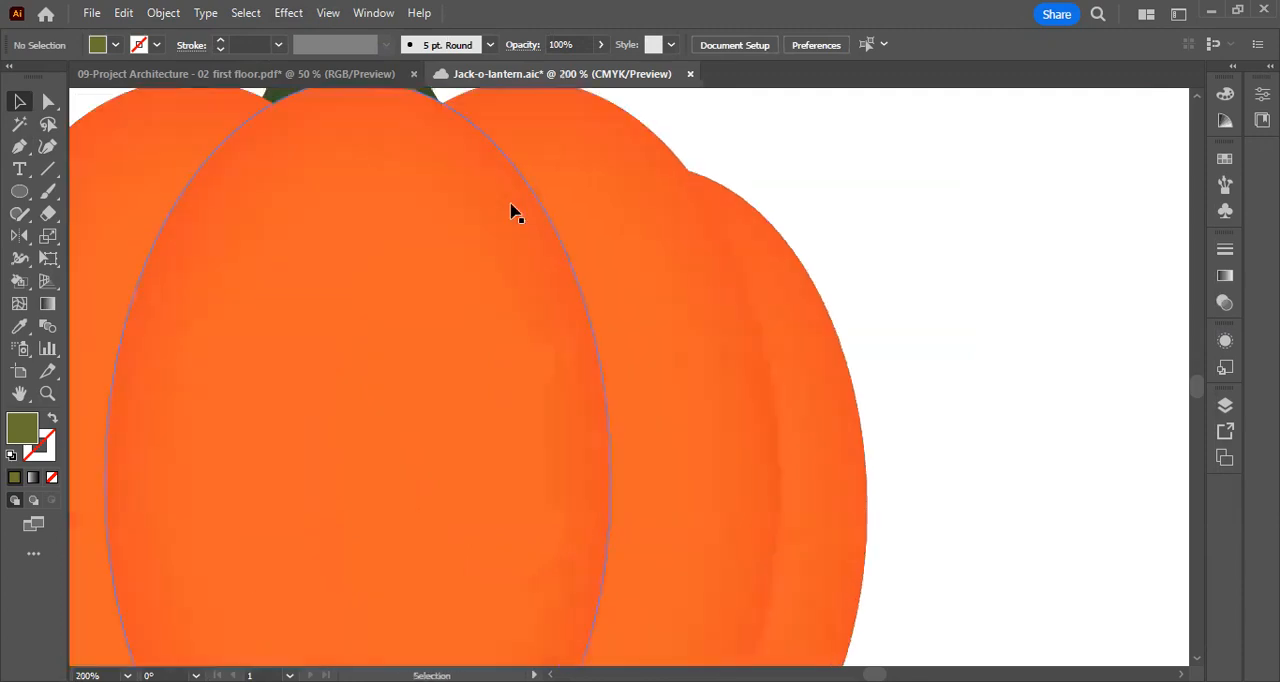
key("ctrl+equal")
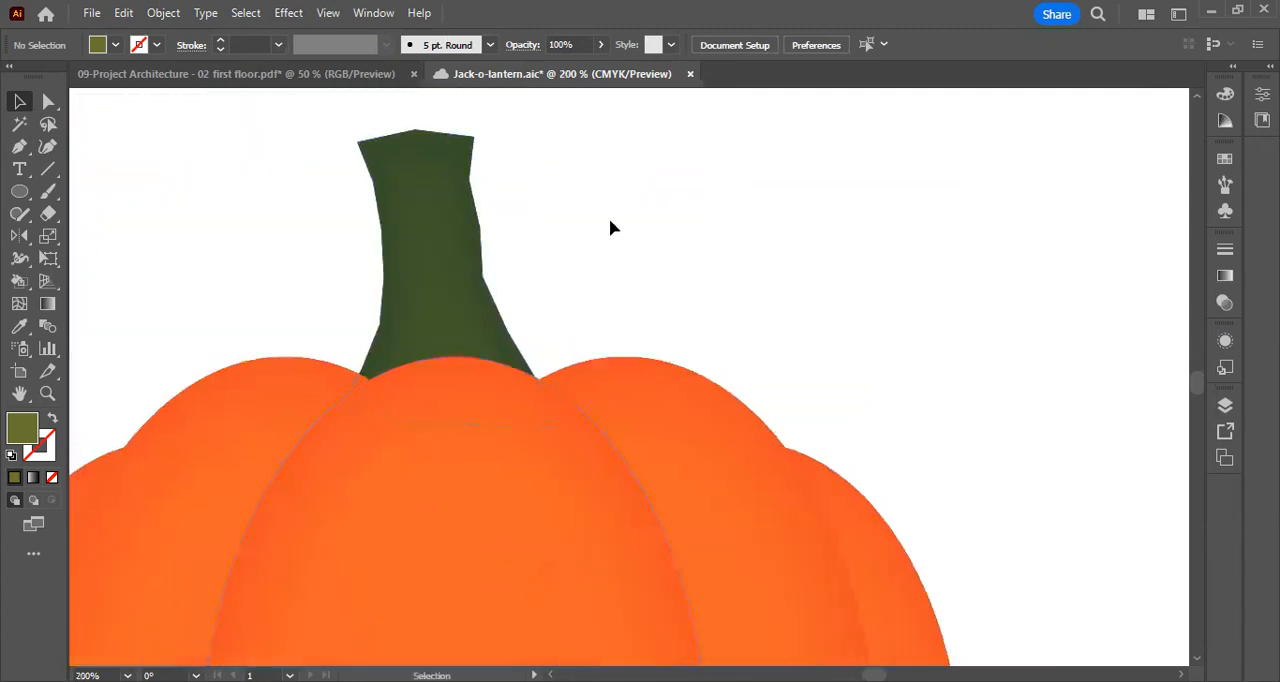
key("ctrl+minus")
key("ctrl+minus")
key("ctrl+minus")
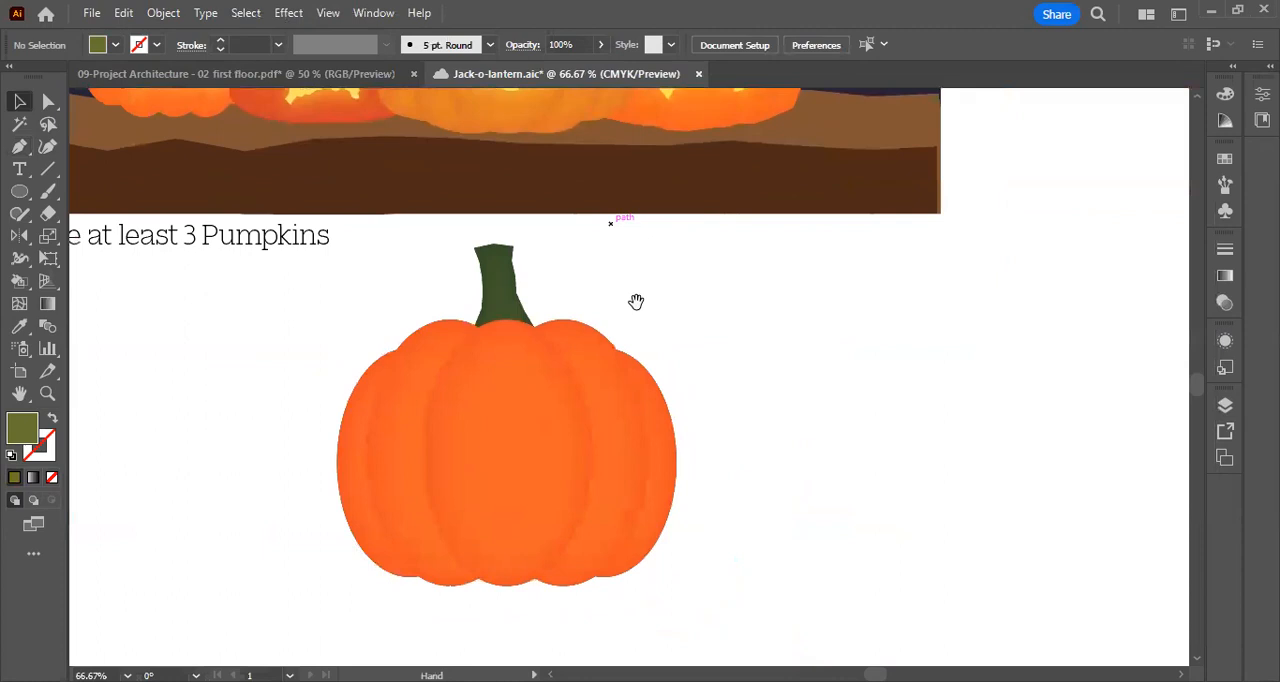
Examine the curly vines growing beside the stems of the reference pumpkins
key("ctrl+equal")
left_click_drag(695, 249, 743, 189)
scroll(651, 212, "up", 3)
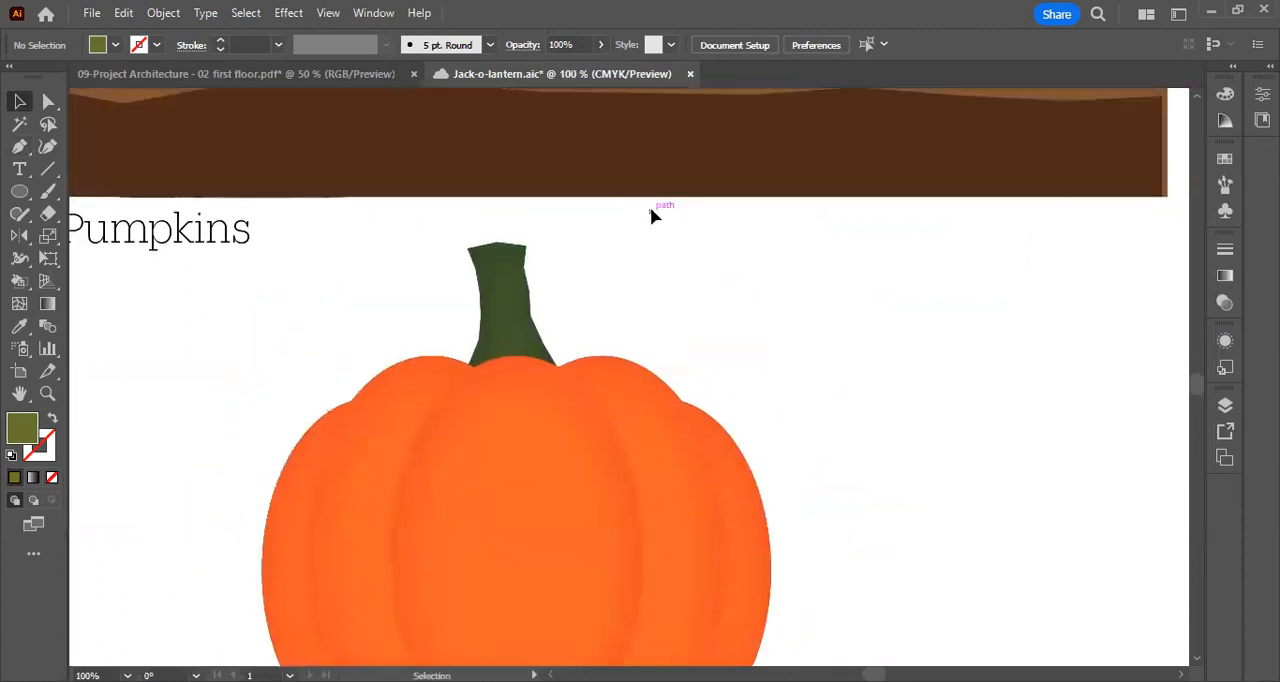
scroll(651, 212, "up", 5)
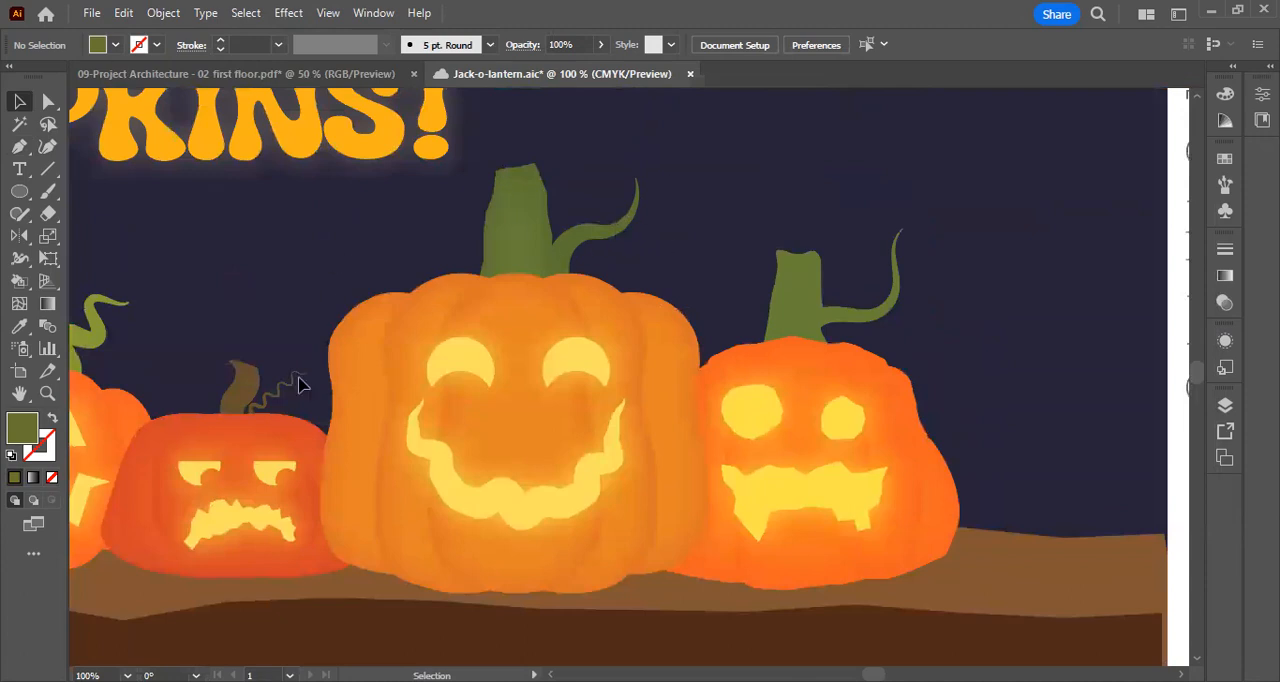
scroll(300, 384, "down", 10)
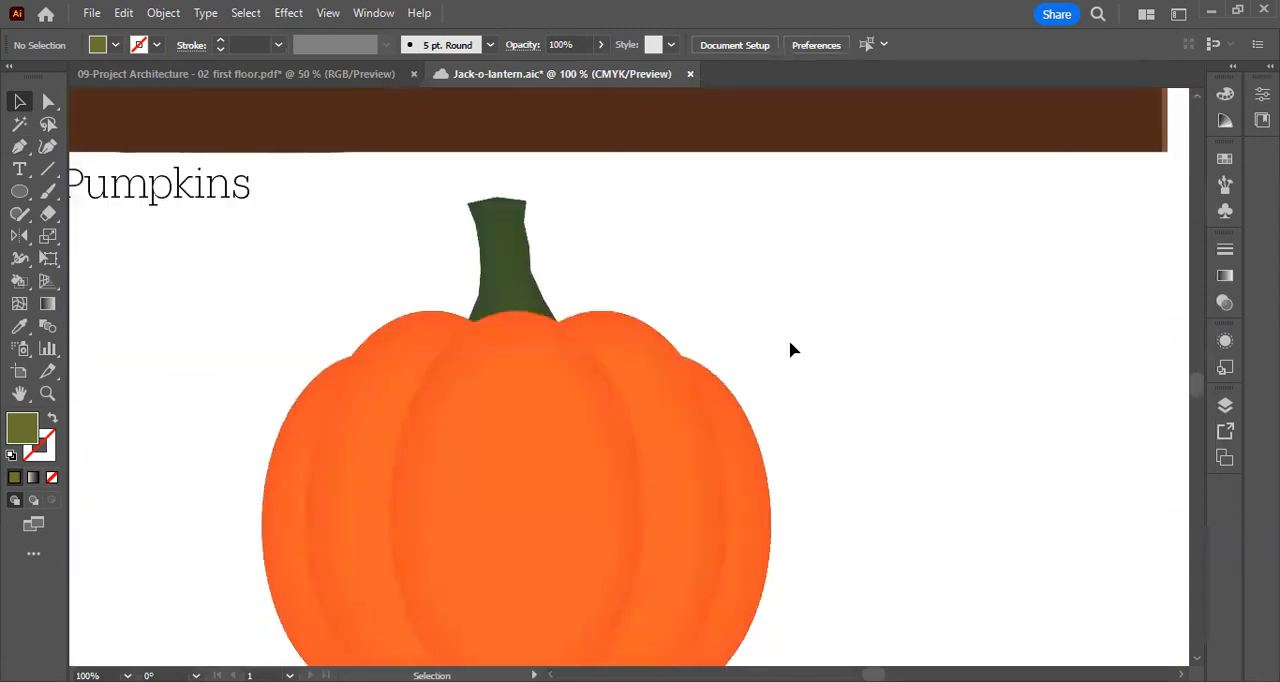
scroll(790, 349, "up", 8)
scroll(797, 326, "down", 9)
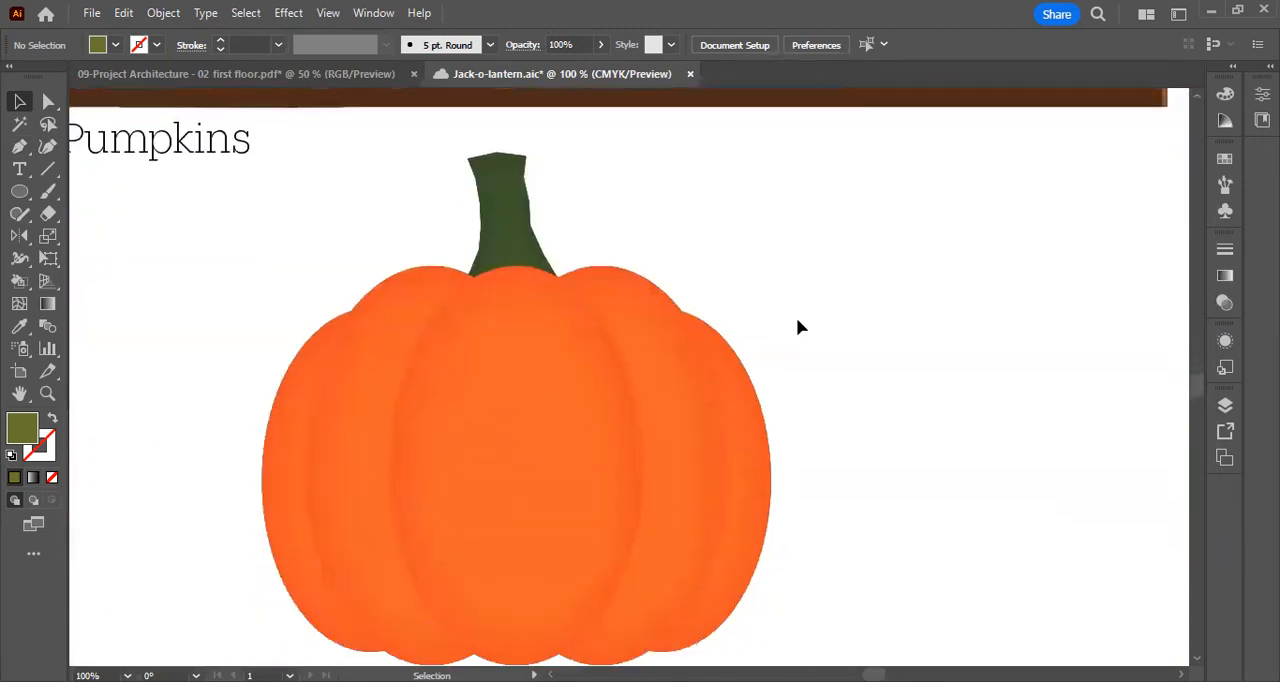
Swap the olive green fill to the stroke and draw a nearly vertical straight line beside the pumpkin with the Pen tool
left_click(48, 424)
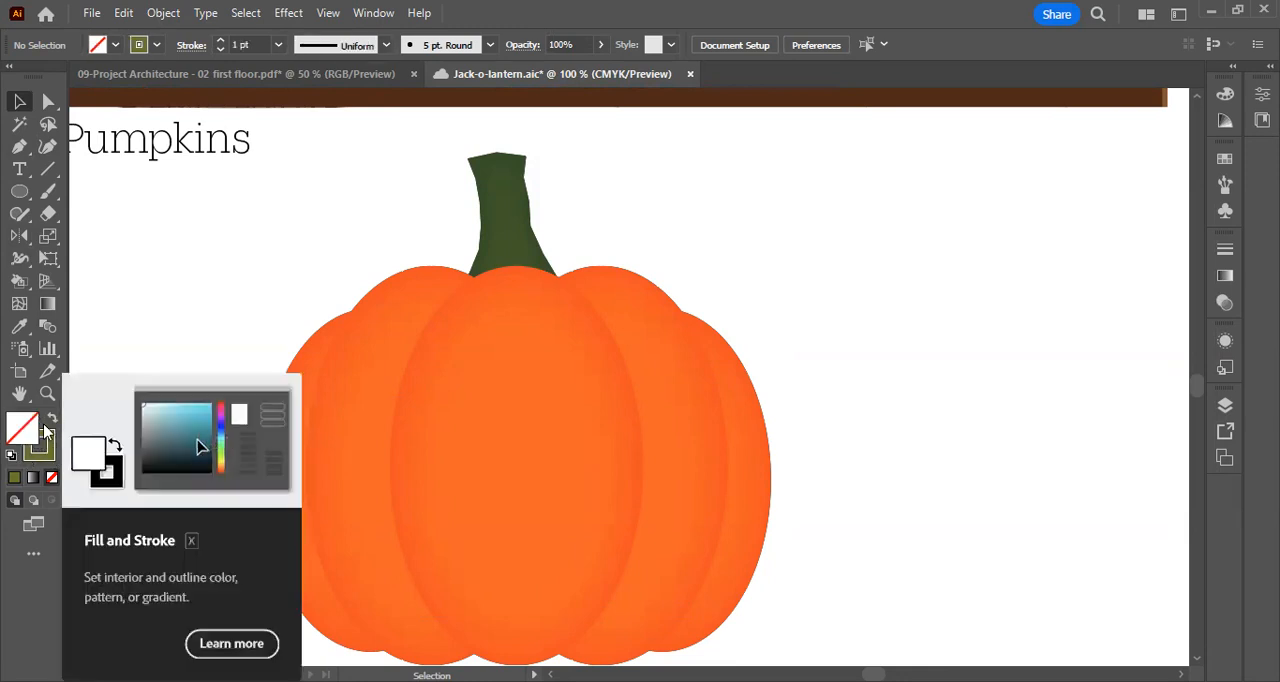
left_click(21, 148)
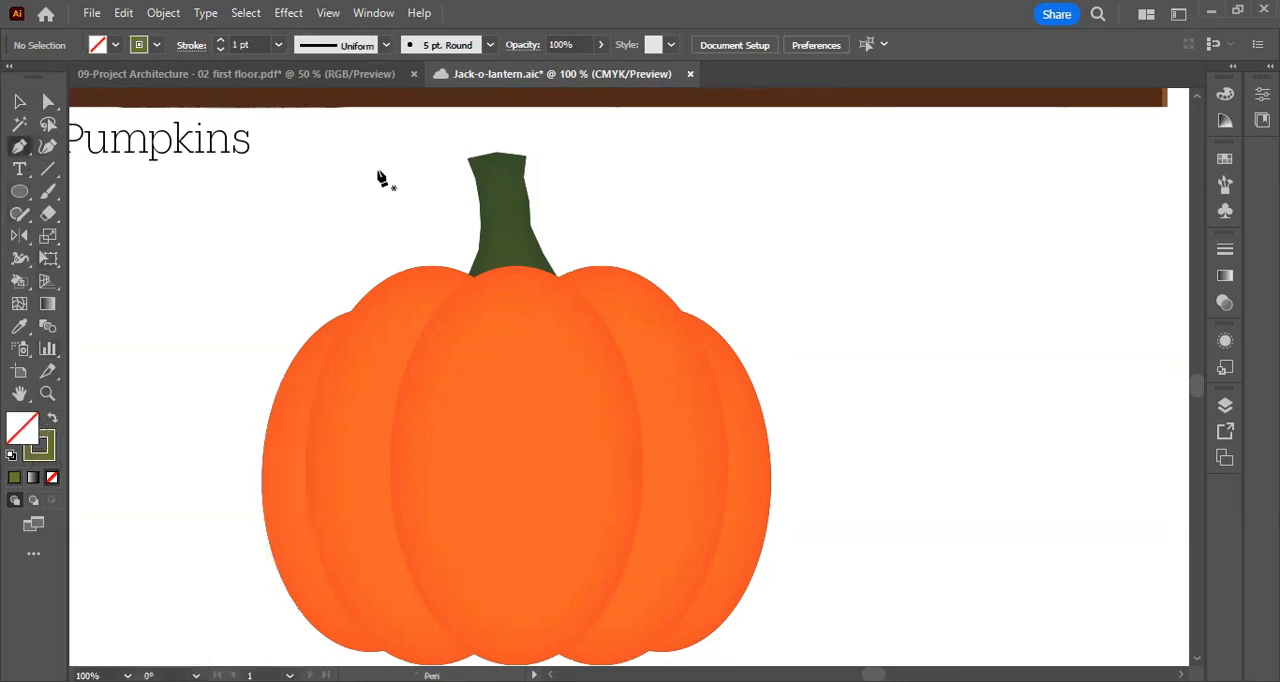
left_click(859, 457)
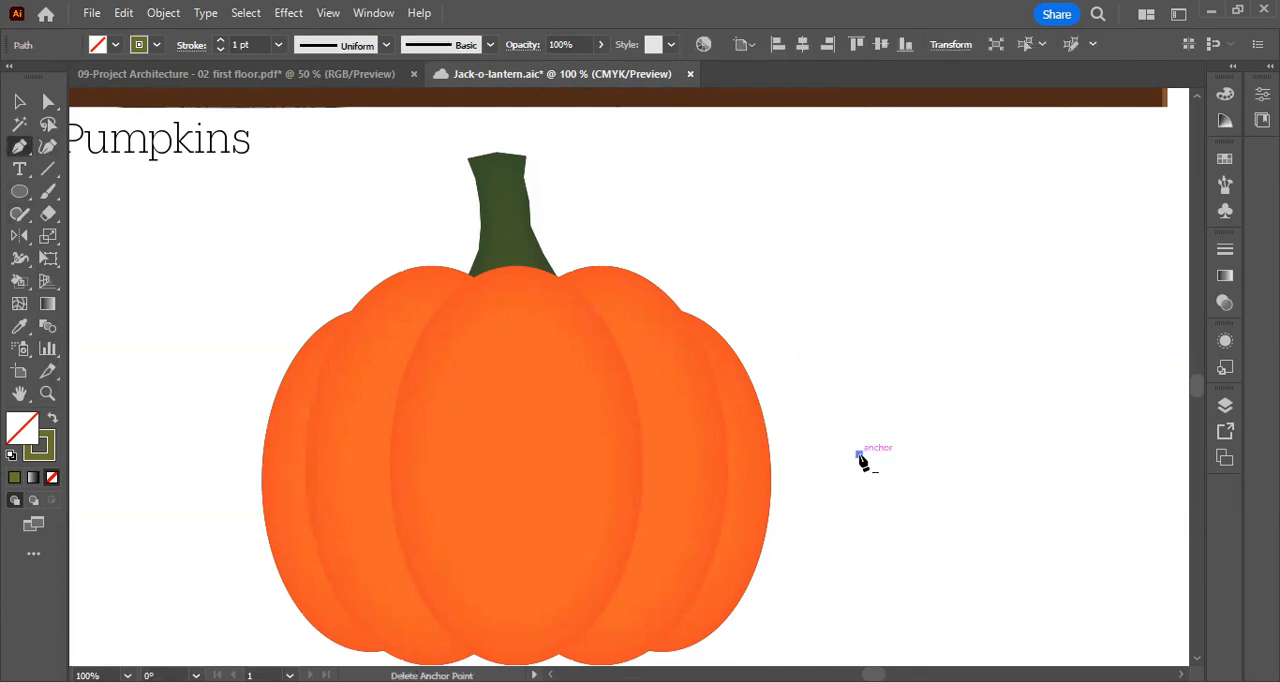
left_click(850, 203)
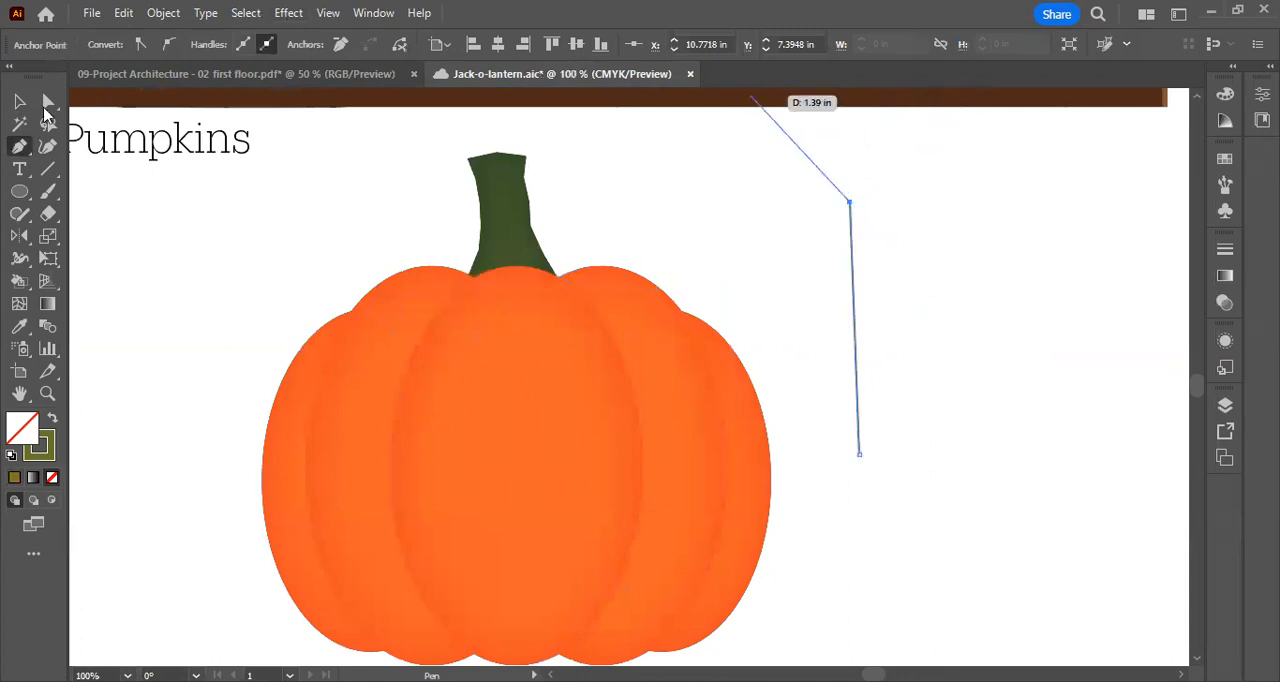
left_click(925, 228)
left_click(852, 265)
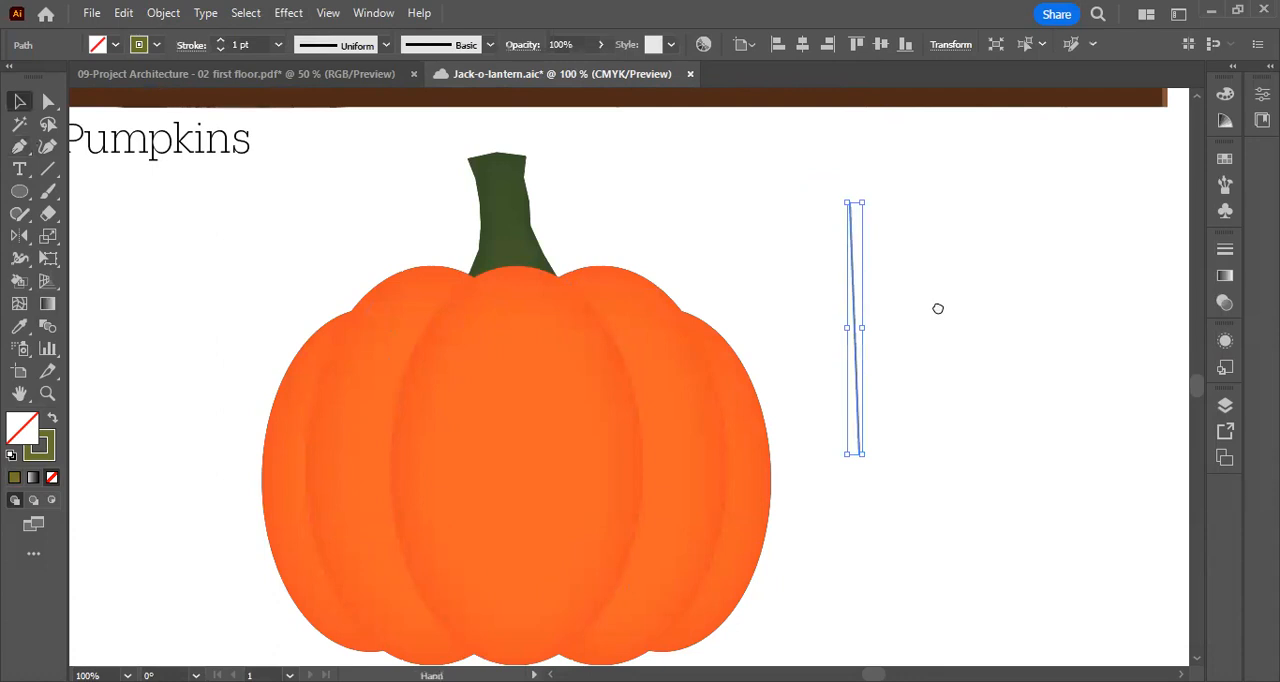
Widen the line's lower end with the Width tool to a stroke of about 25.55 pt, tapering to a point at its upper end
left_click_drag(938, 308, 748, 334)
left_click(706, 320)
left_click(662, 320)
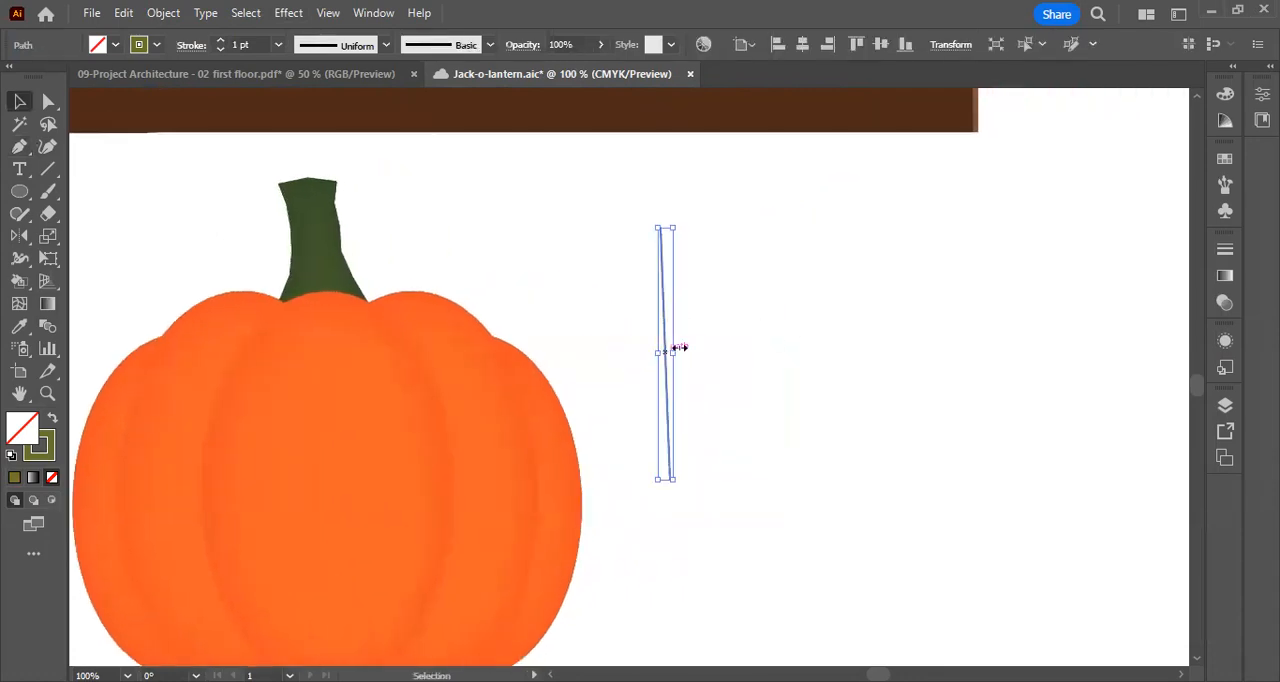
left_click(20, 262)
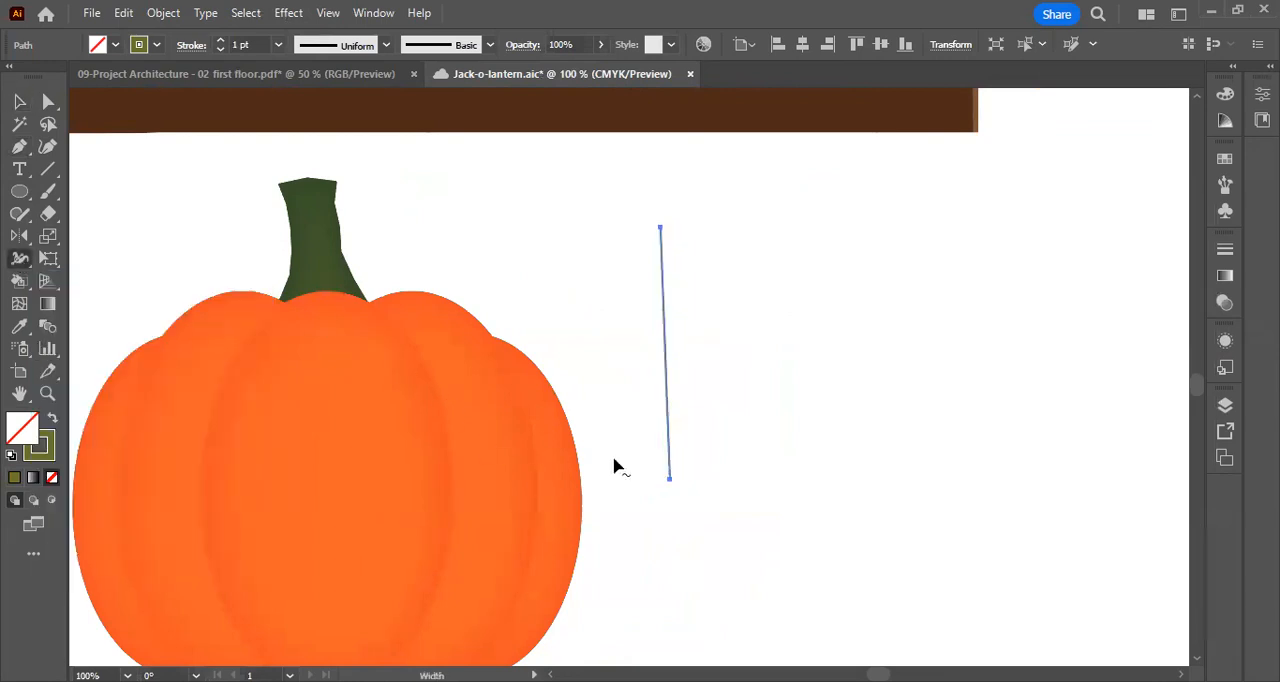
left_click_drag(673, 484, 690, 489)
left_click(19, 101)
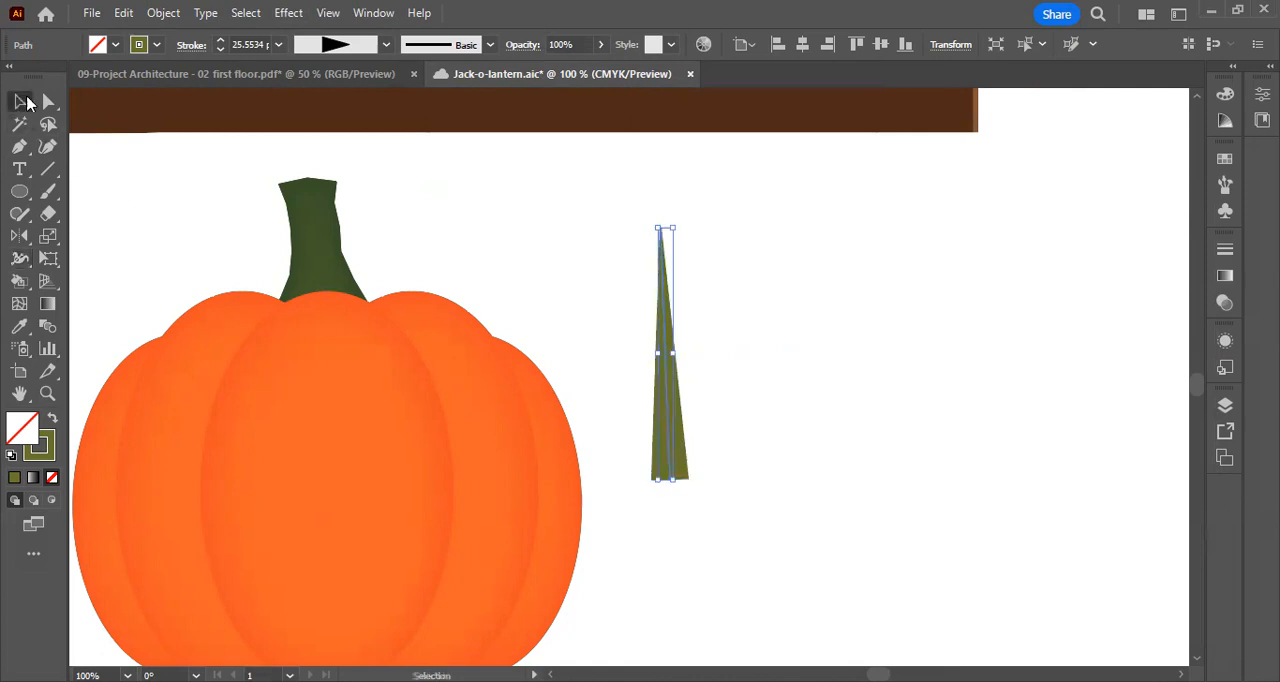
left_click(708, 298)
left_click_drag(668, 386, 671, 372)
Compare the tapered line with the vines on the reference pumpkins, and deselect it
scroll(623, 386, "up", 10)
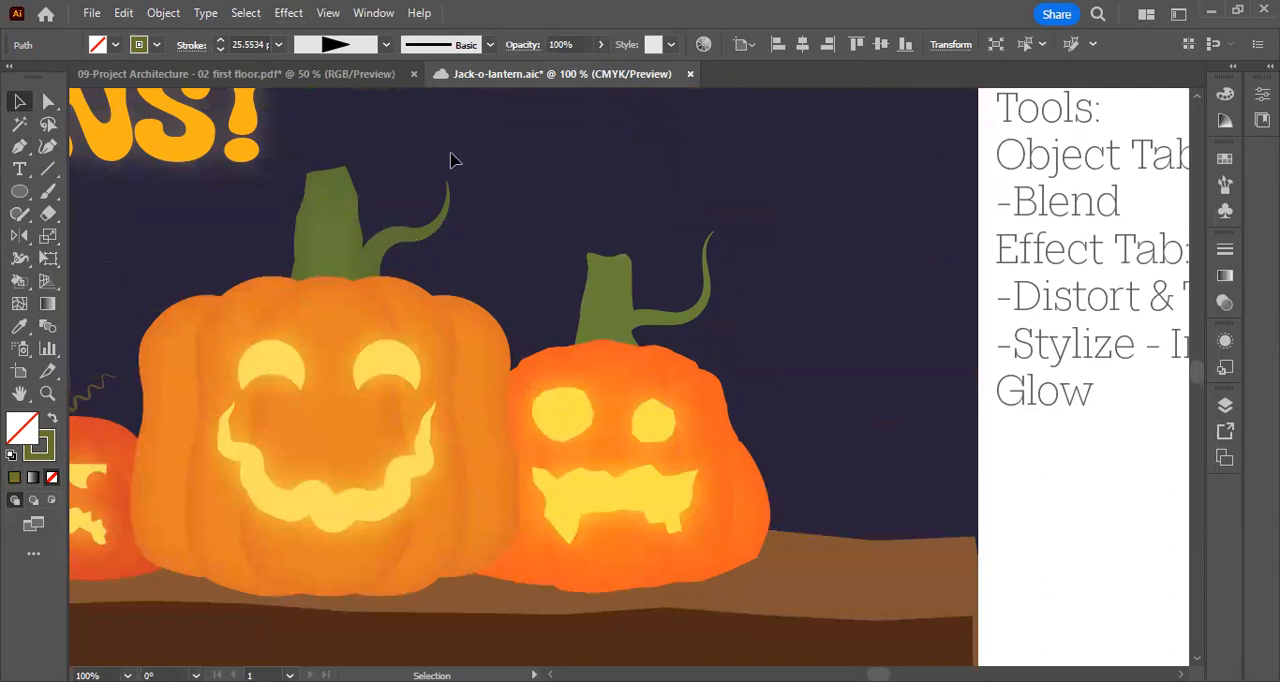
scroll(526, 320, "down", 6)
scroll(600, 349, "down", 5)
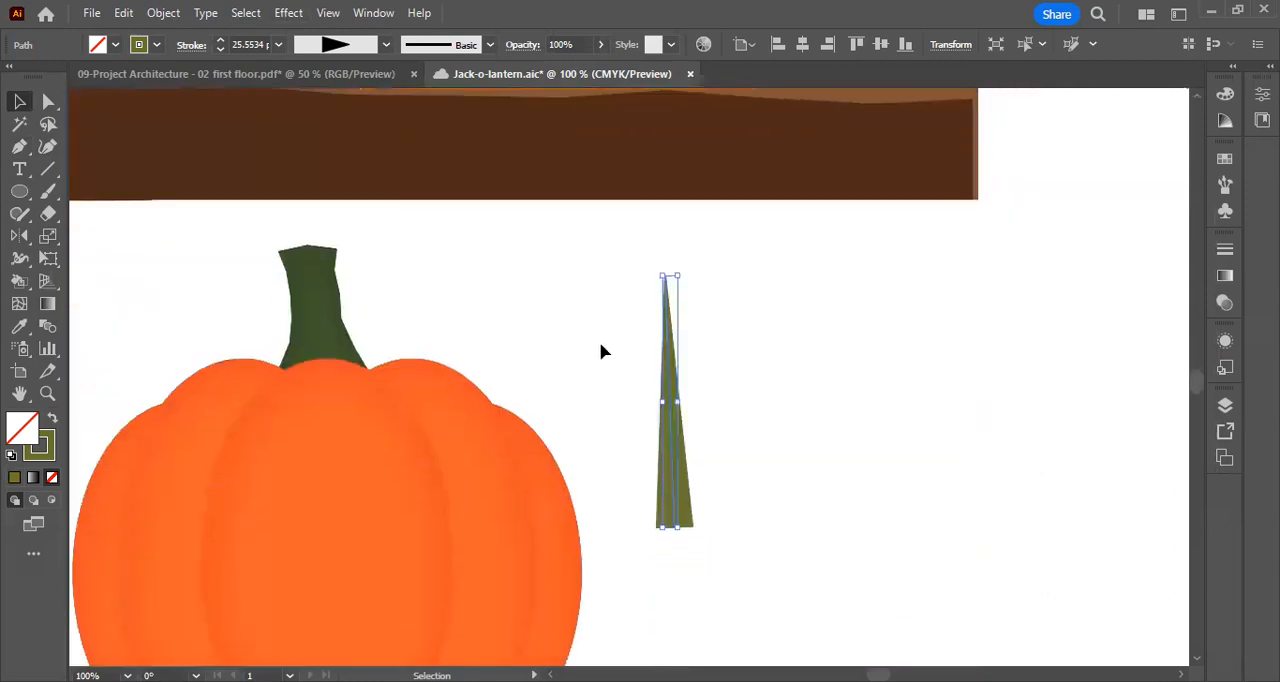
left_click(820, 371)
scroll(740, 369, "right", 2)
left_click_drag(563, 388, 598, 403)
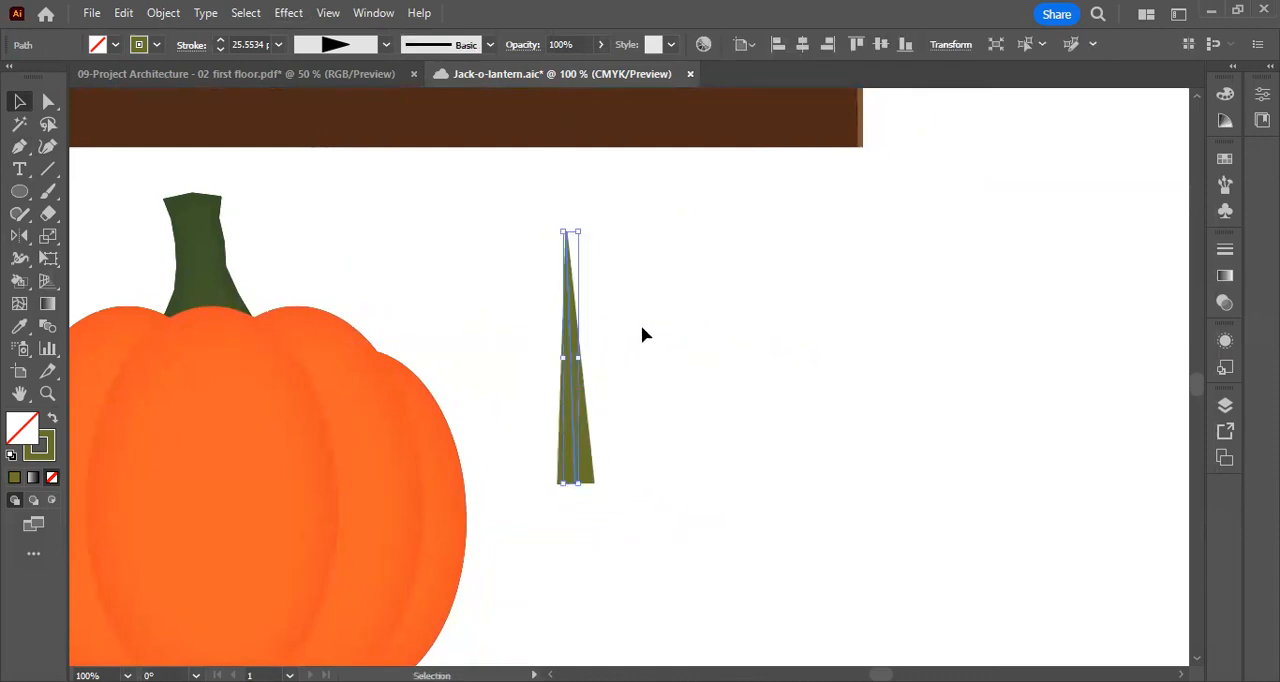
left_click(646, 320)
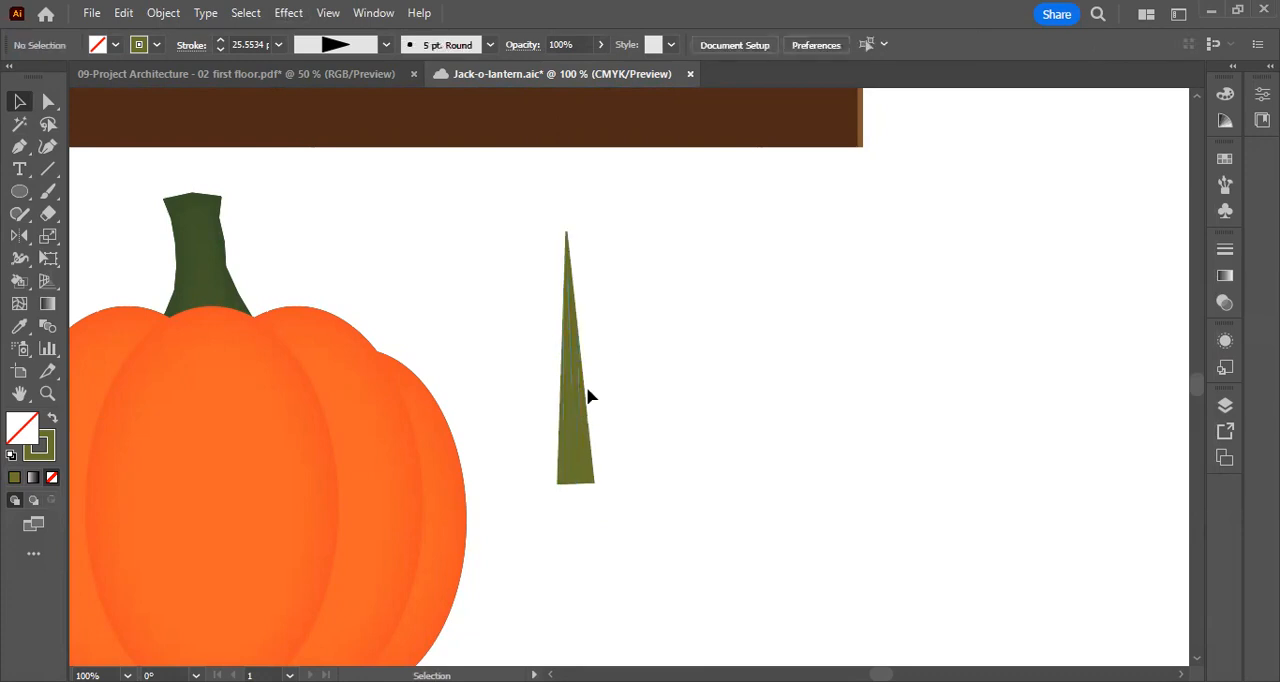
left_click(288, 13)
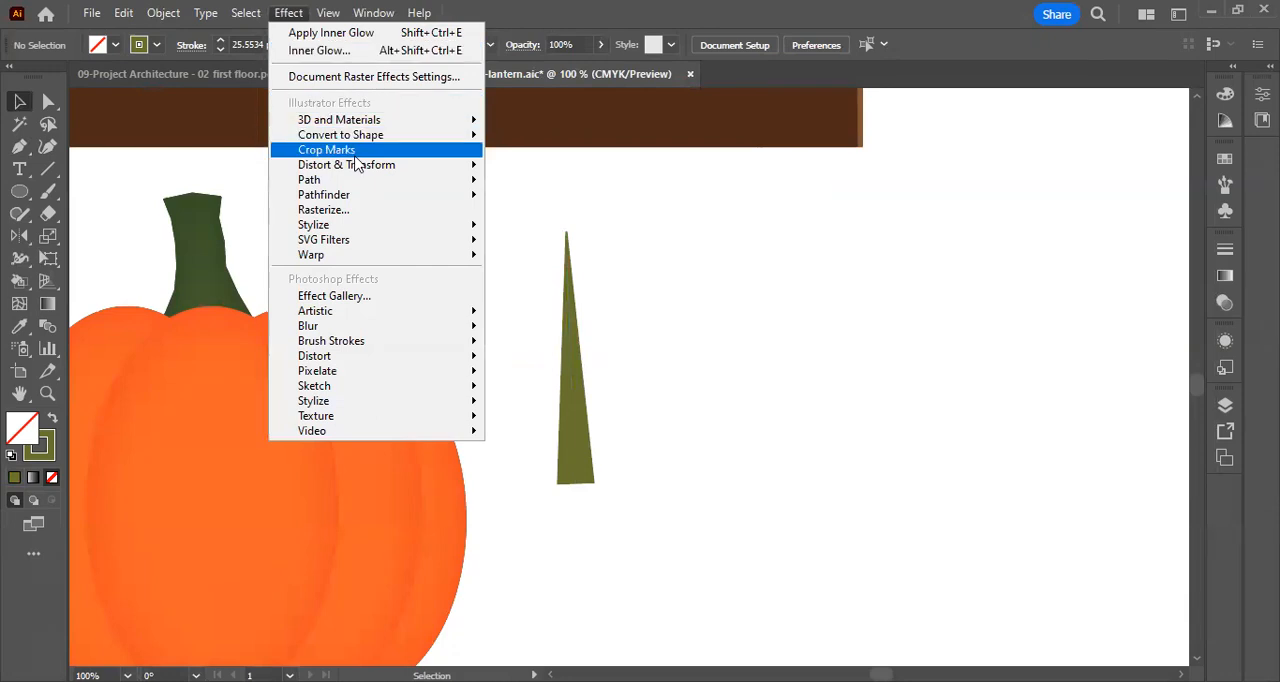
mouse_move(365, 170)
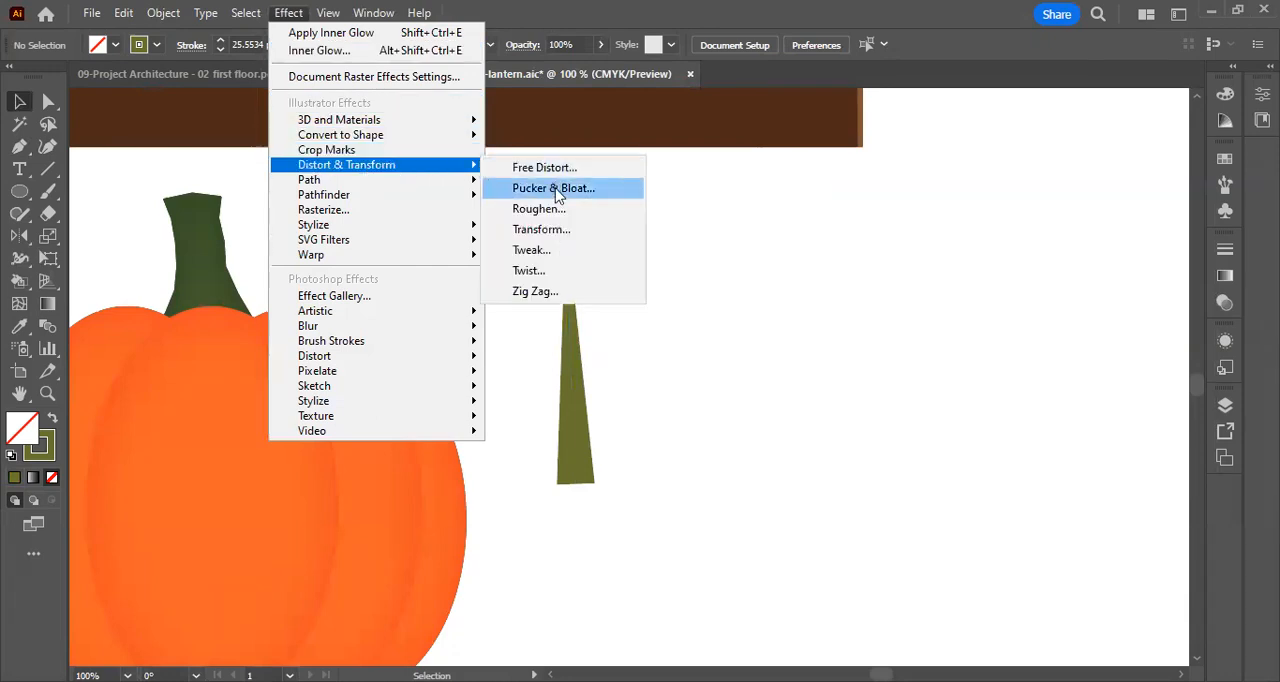
left_click(564, 293)
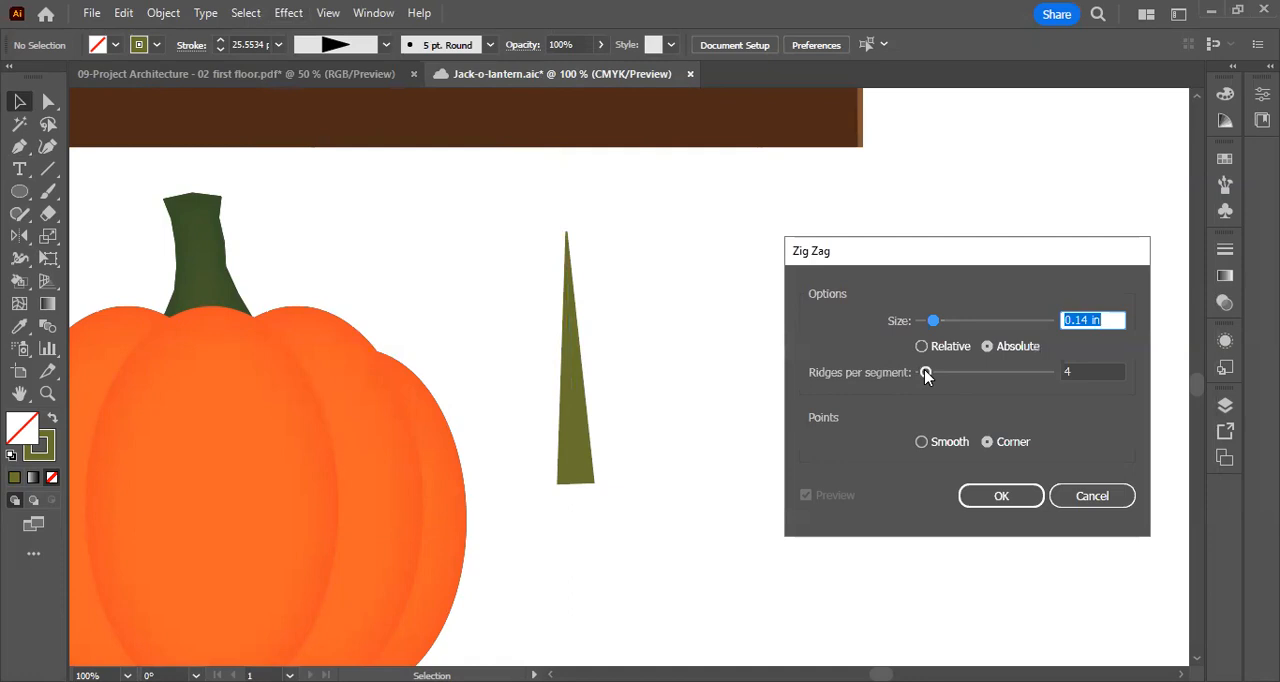
left_click(921, 442)
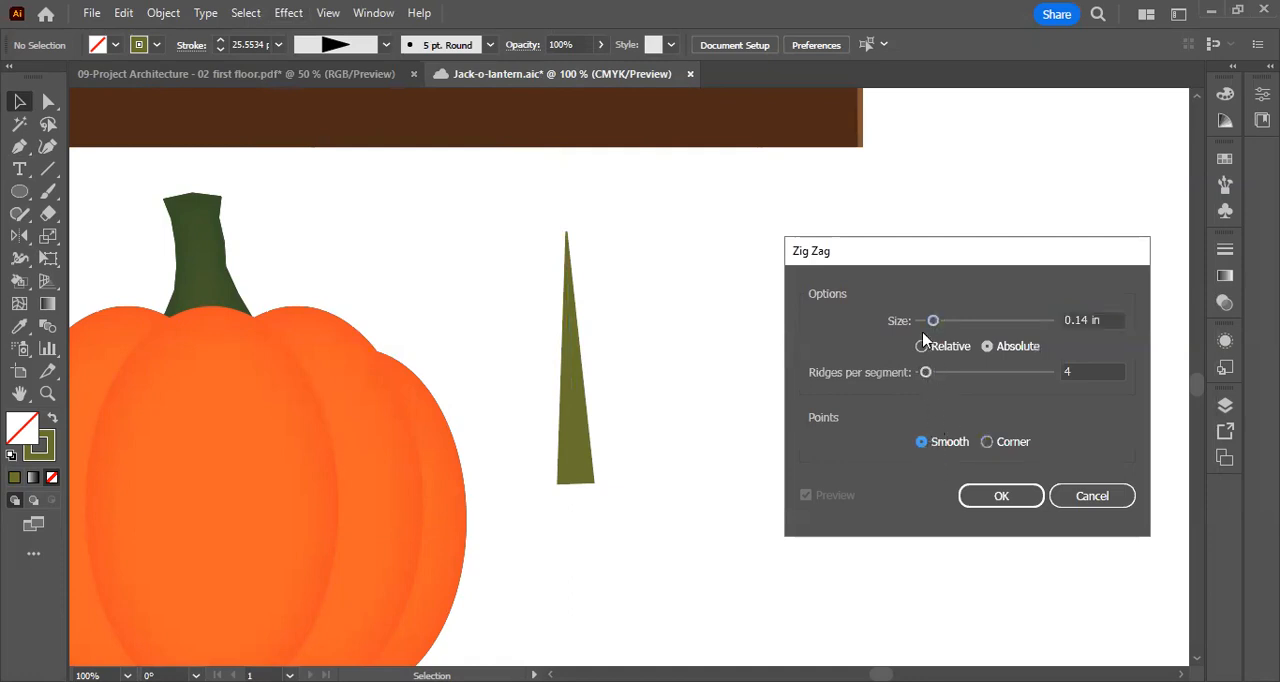
left_click_drag(938, 322, 963, 322)
left_click_drag(926, 372, 944, 372)
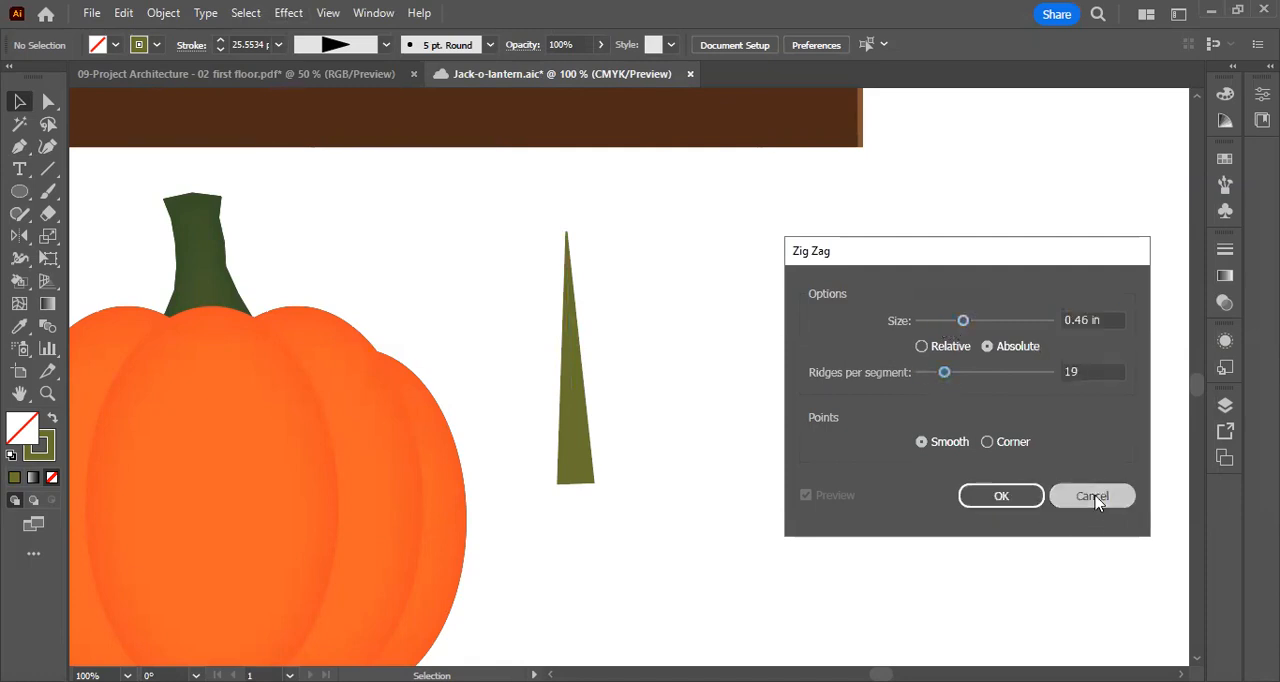
left_click(1093, 497)
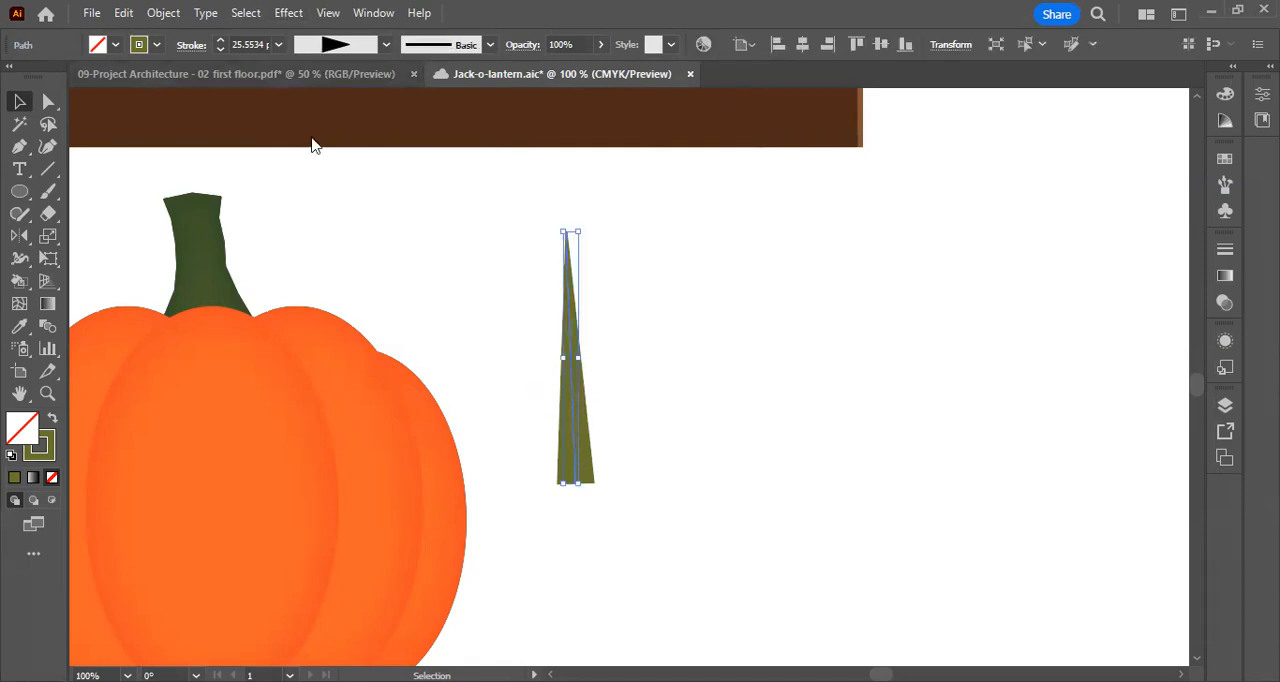
Apply a Zig Zag effect to the tapered line with Smooth points, Absolute size 0.15 in and 7 ridges per segment
left_click(288, 12)
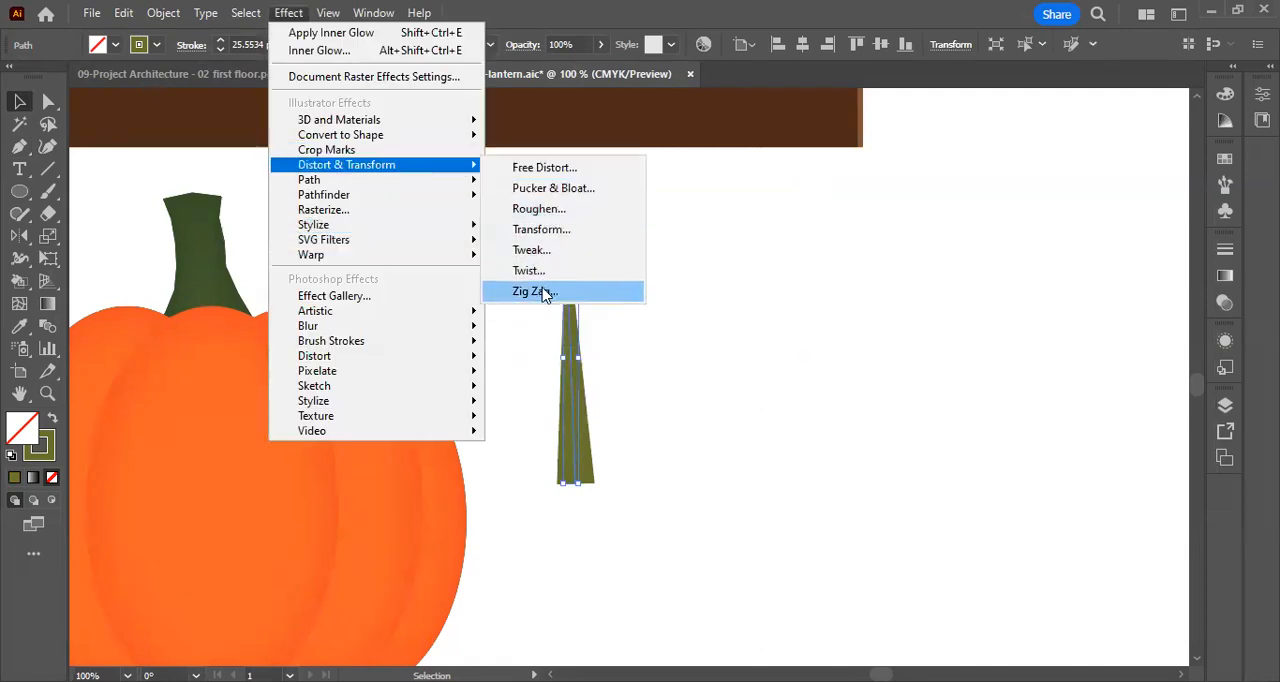
left_click(545, 292)
left_click(921, 441)
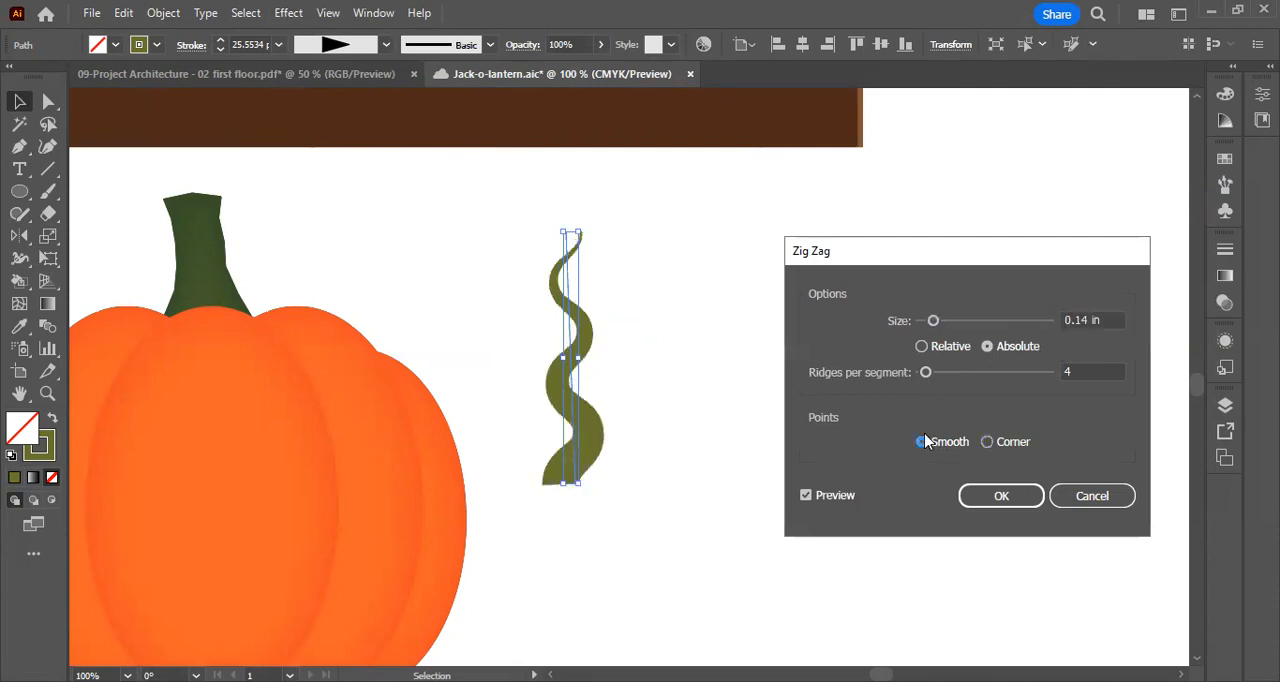
left_click_drag(933, 321, 941, 321)
left_click_drag(931, 374, 922, 373)
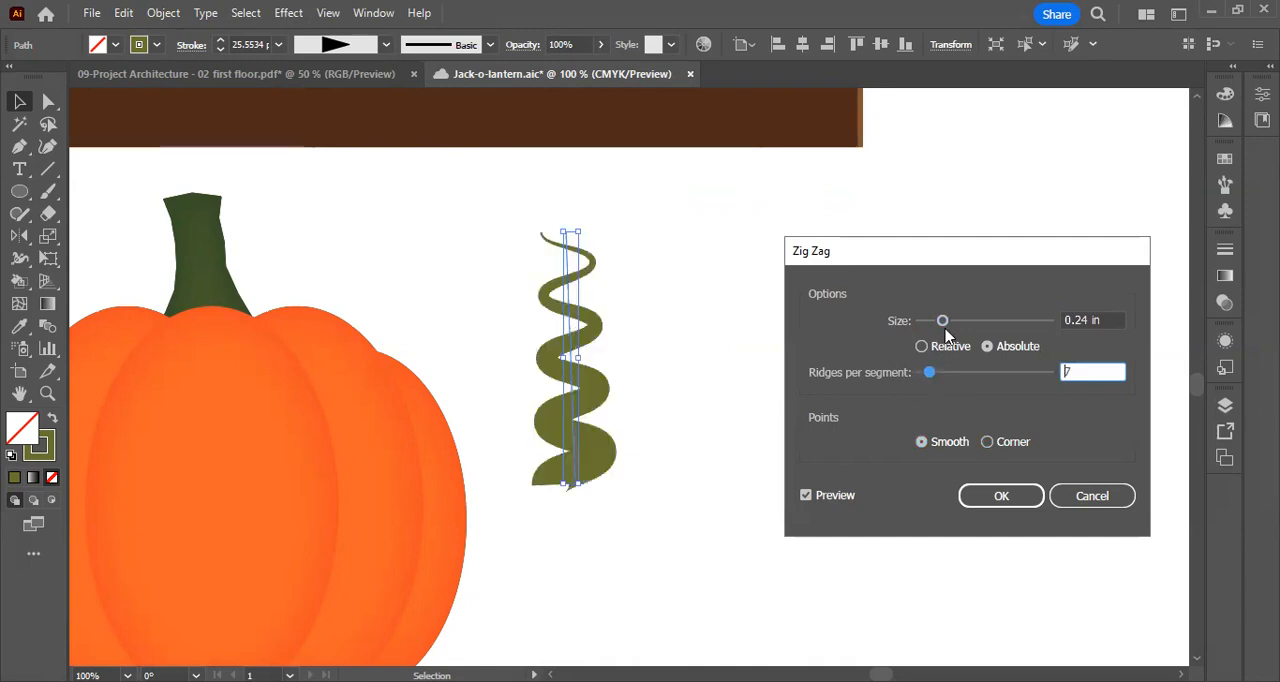
left_click_drag(942, 321, 934, 321)
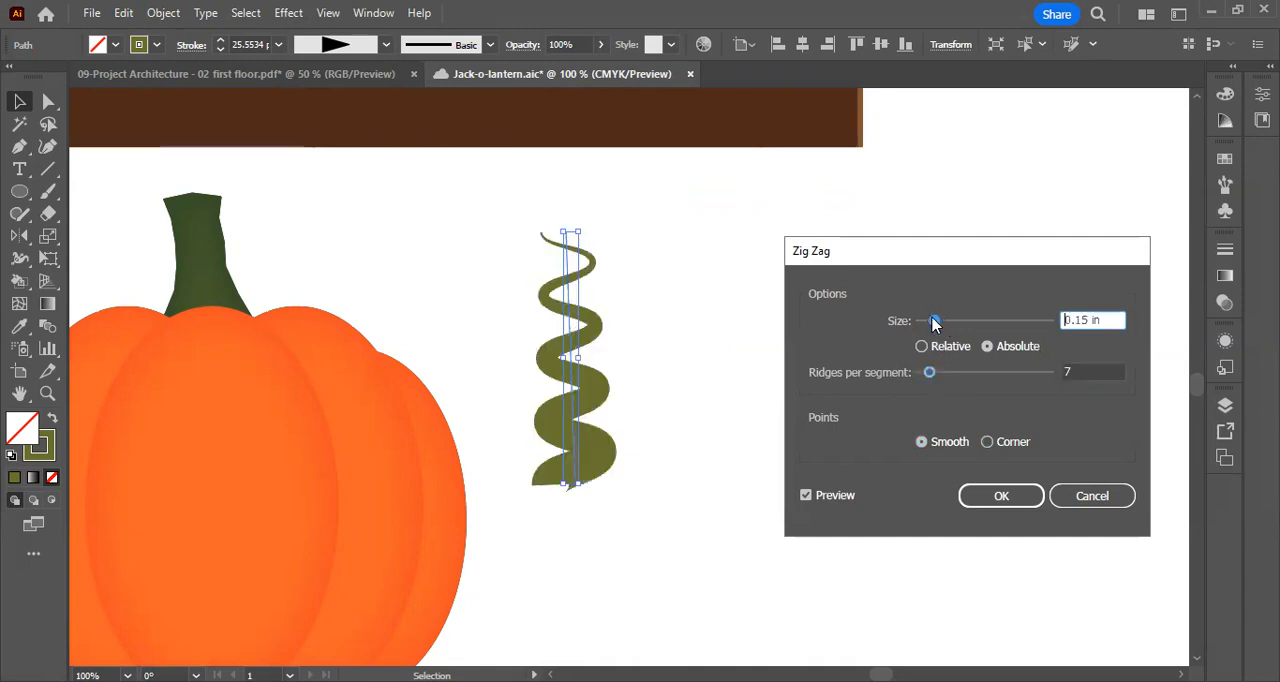
left_click(1018, 497)
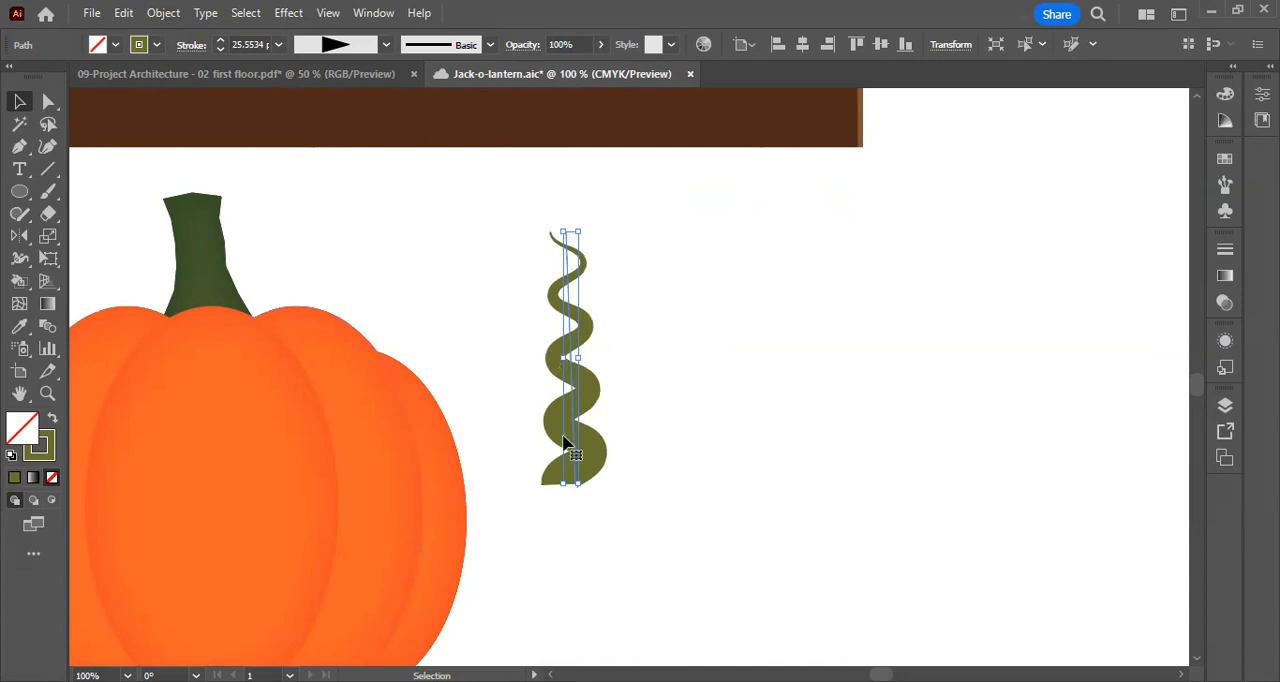
Expand the appearance of the wavy vine into a filled path and deselect it
key("ctrl+plus")
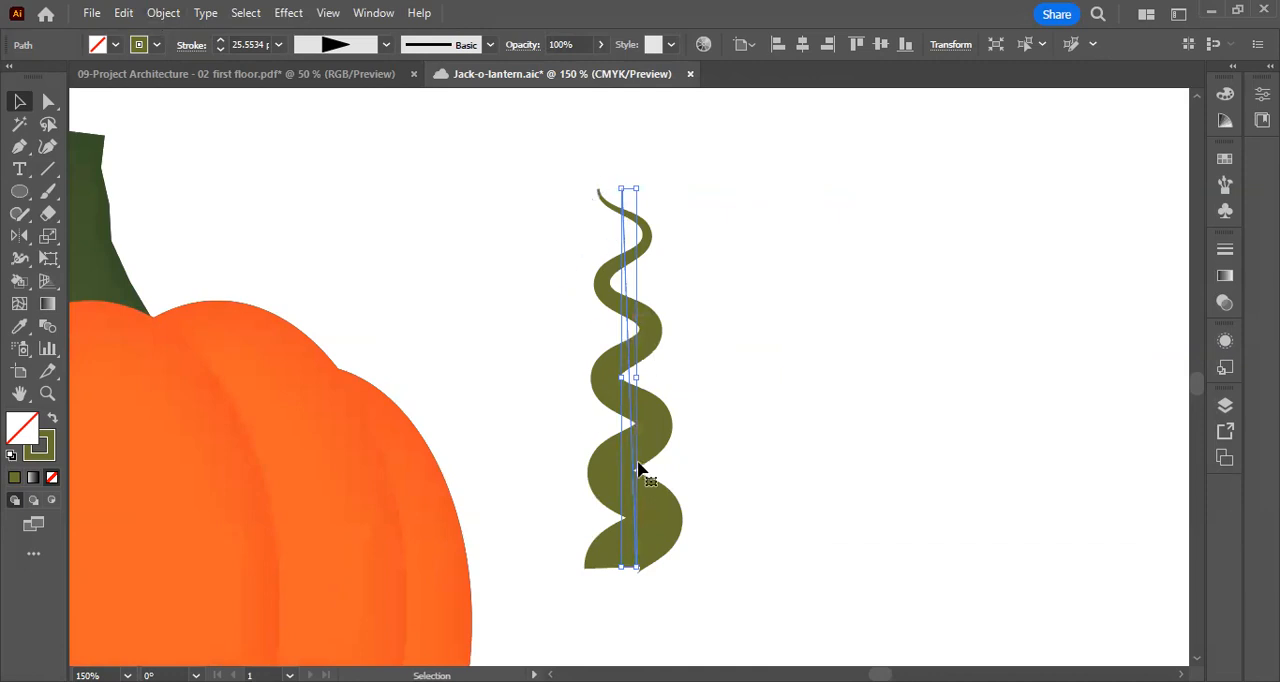
left_click(164, 13)
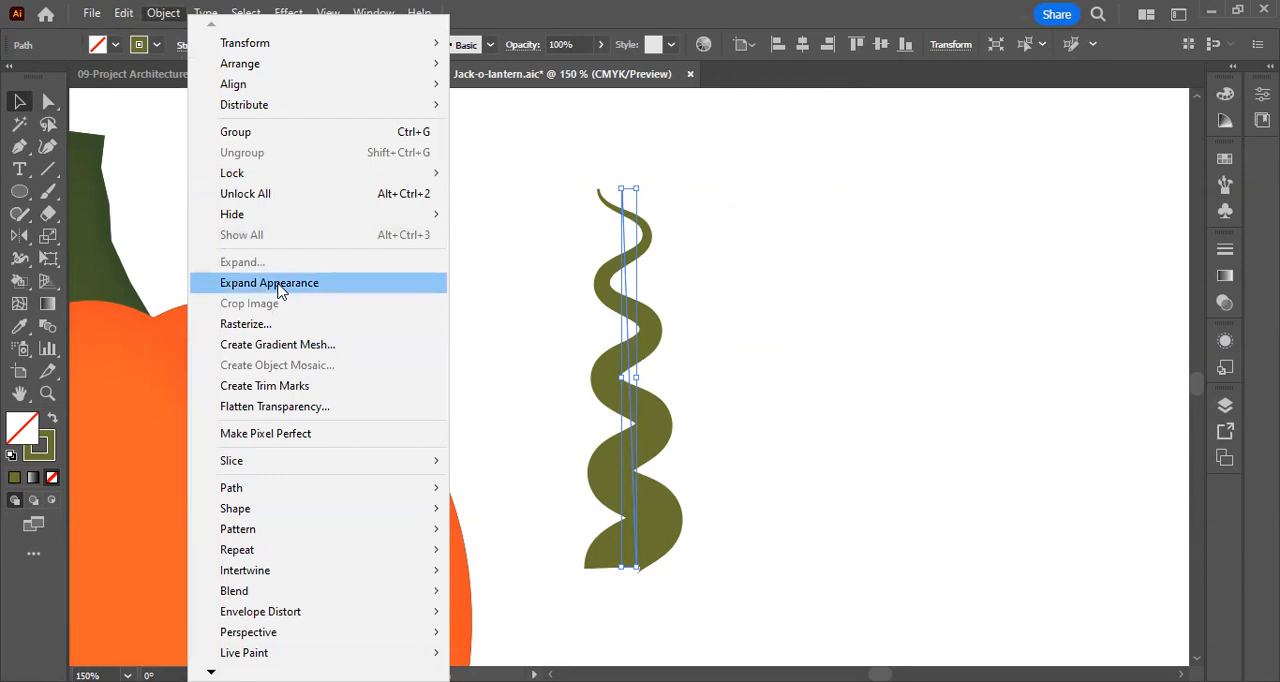
left_click(279, 286)
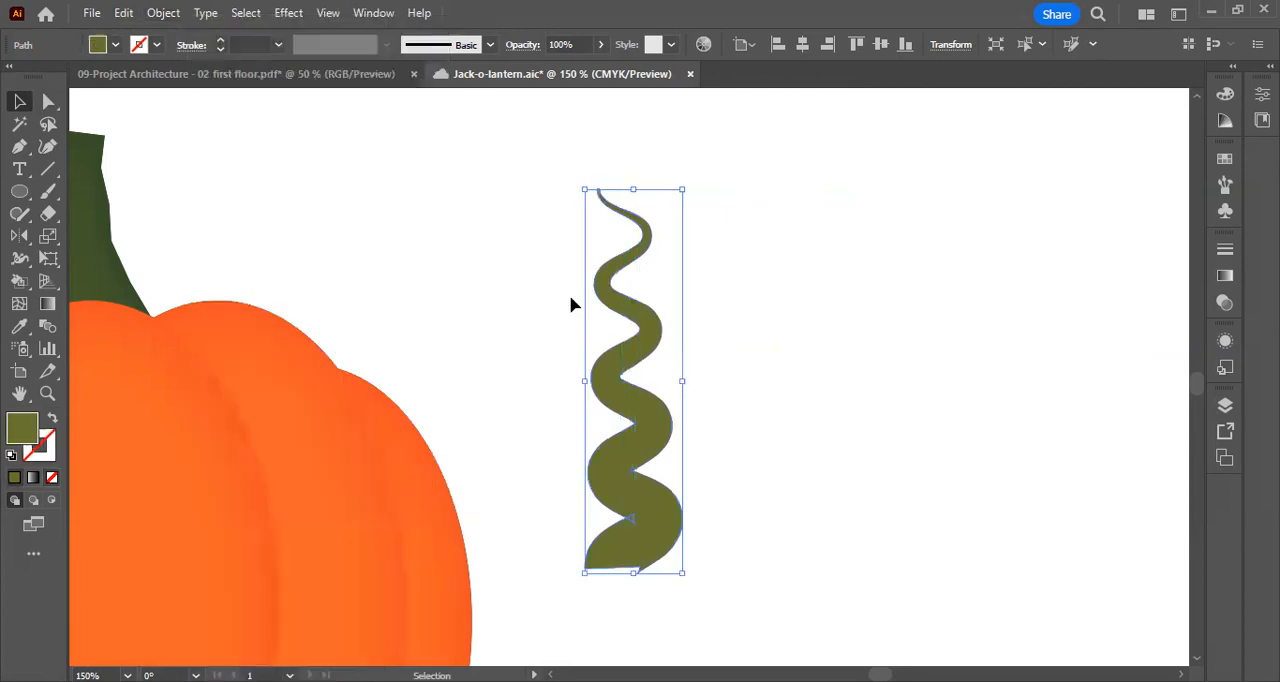
left_click(778, 393)
key("ctrl+minus")
key("ctrl+minus")
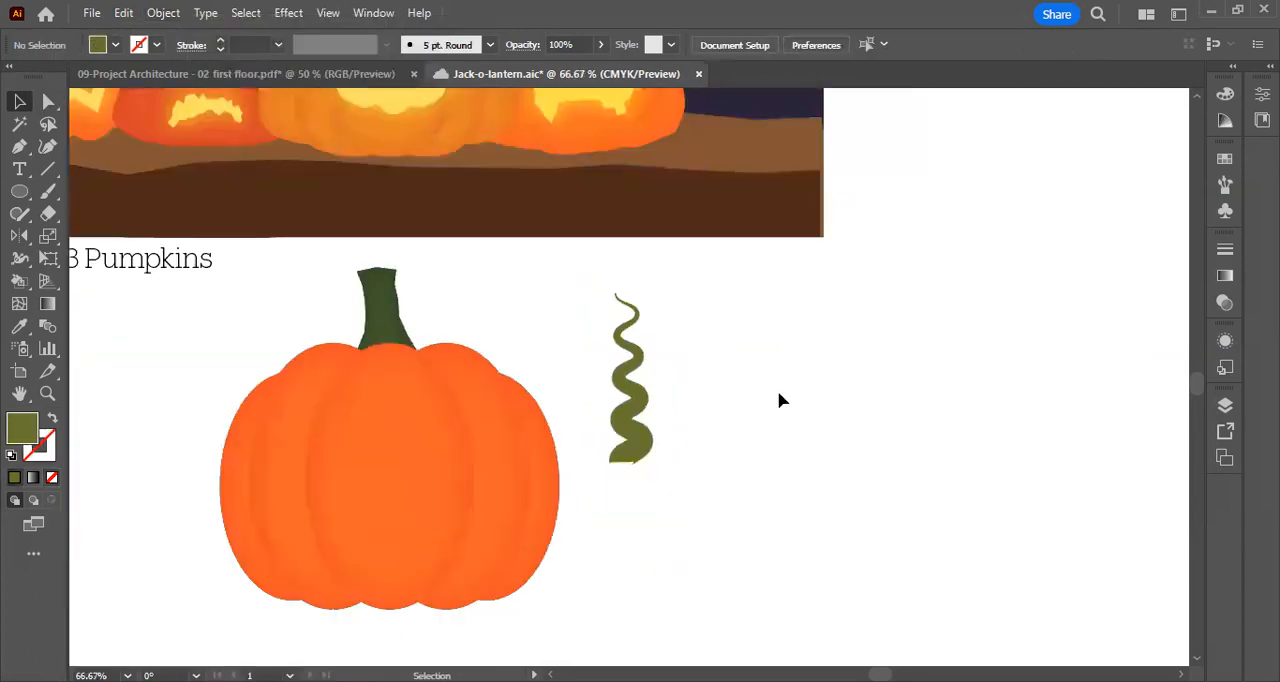
Try to copy the stem's appearance onto the wavy vine with the Eyedropper tool
left_click(648, 414)
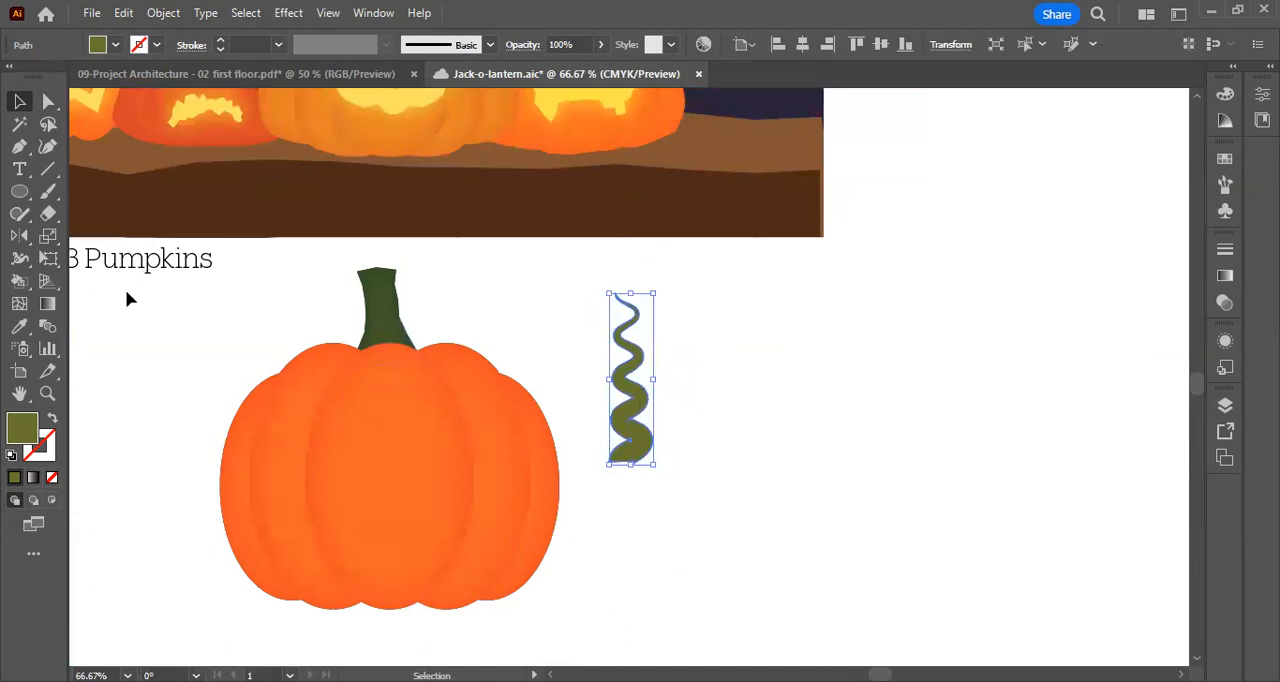
left_click(22, 330)
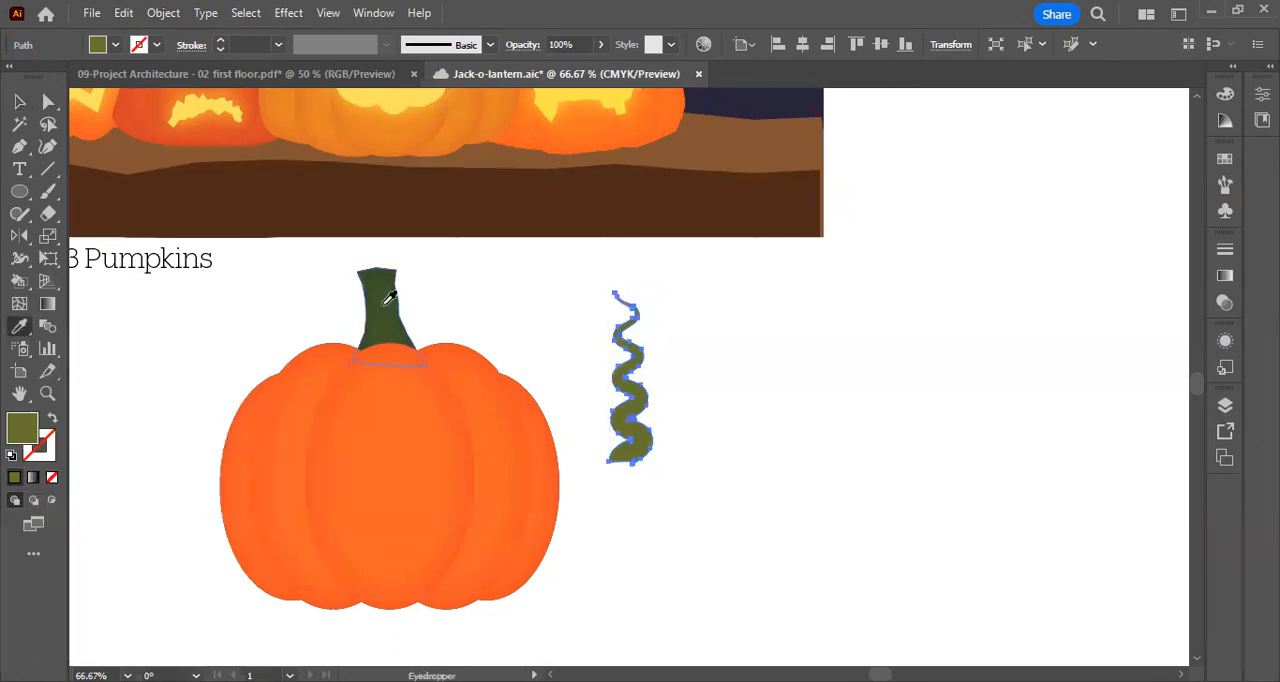
key("v")
left_click(688, 399)
left_click(618, 375)
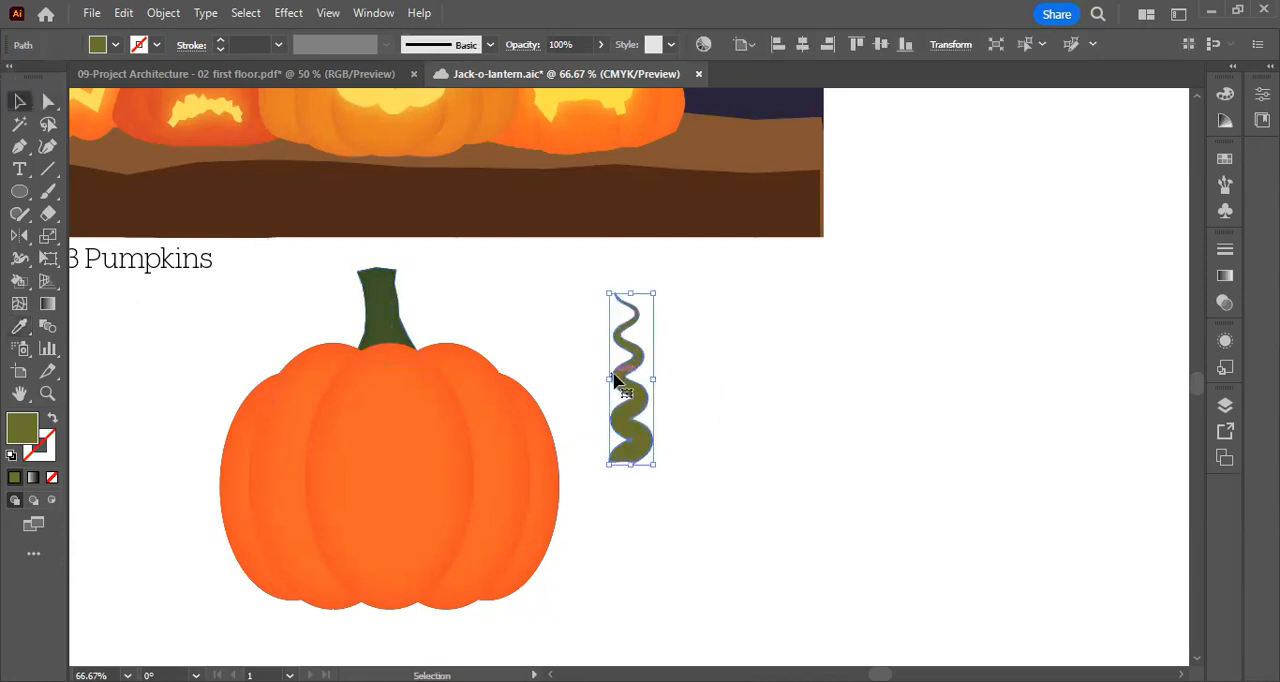
left_click(18, 330)
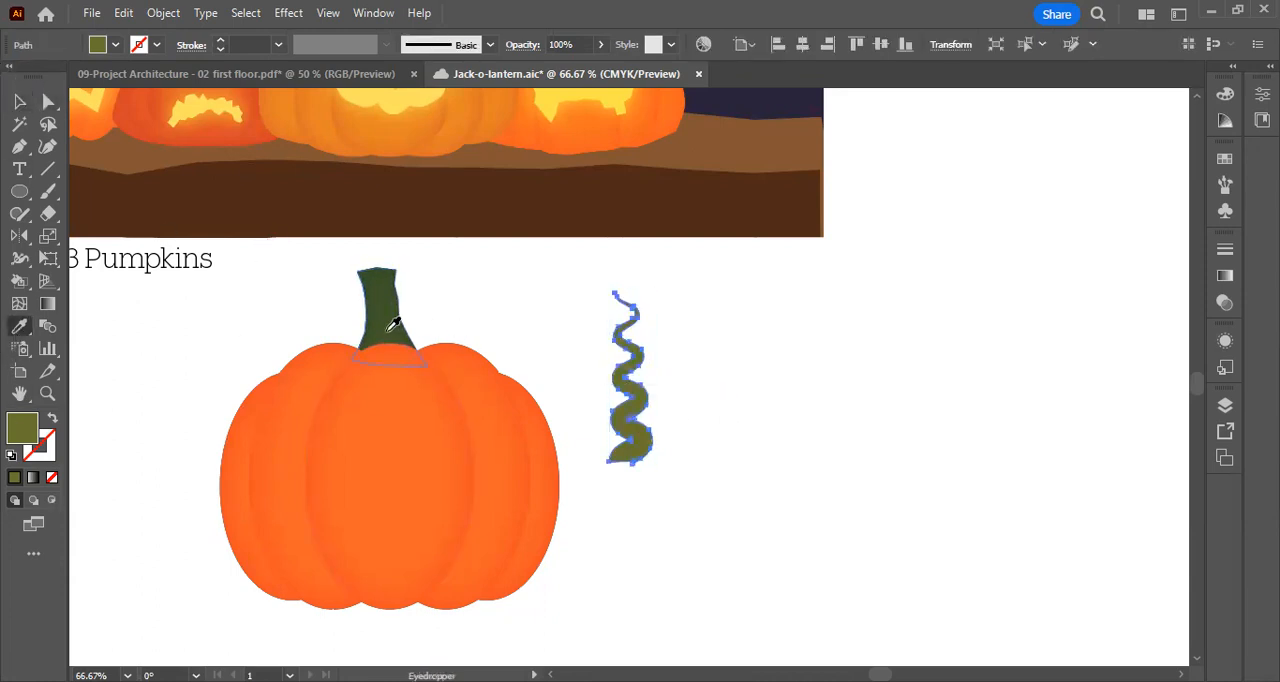
left_click(19, 101)
left_click(754, 500)
left_click(637, 412)
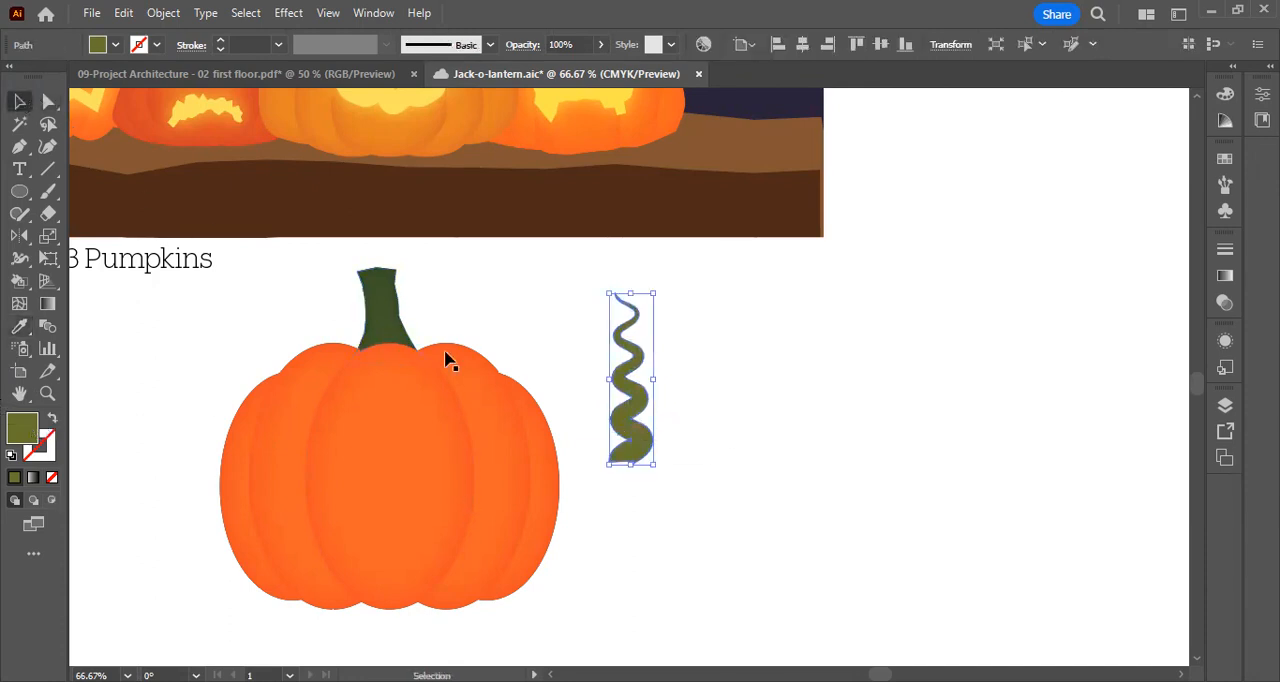
left_click(1226, 94)
left_click(1226, 94)
left_click(1232, 157)
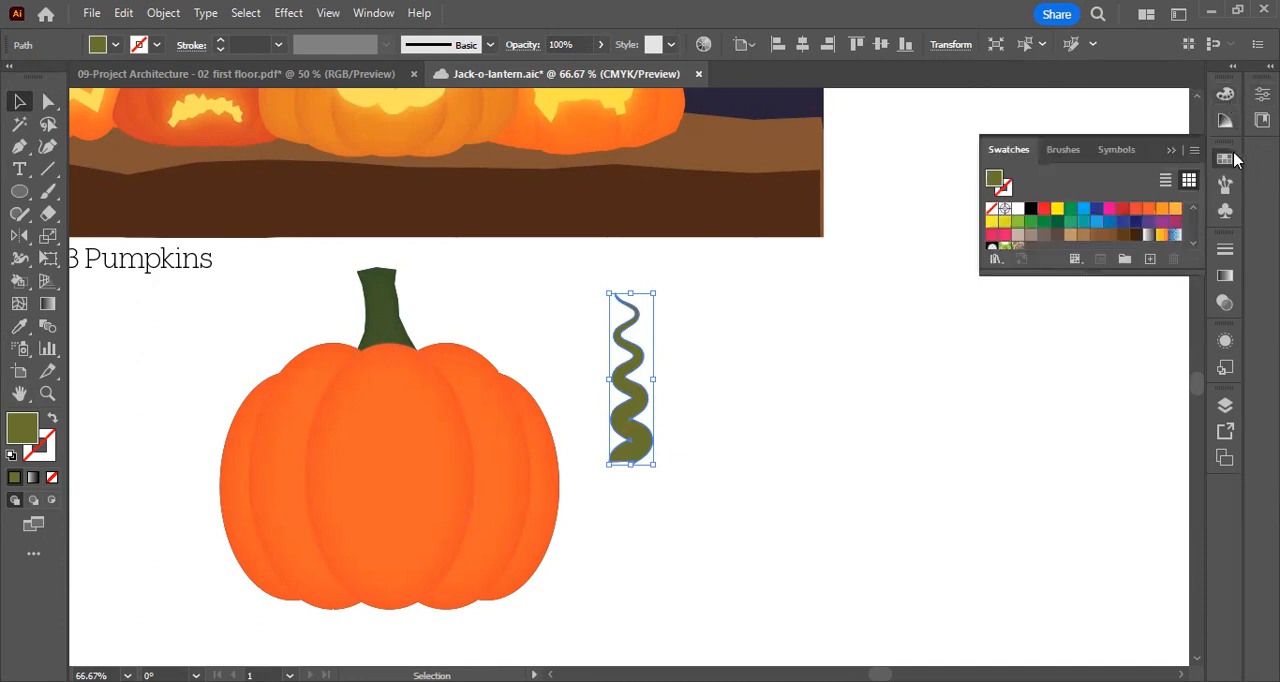
left_click(1172, 149)
Set the fill colour of both the stem and the wavy vine to olive green 606624
left_click(380, 300)
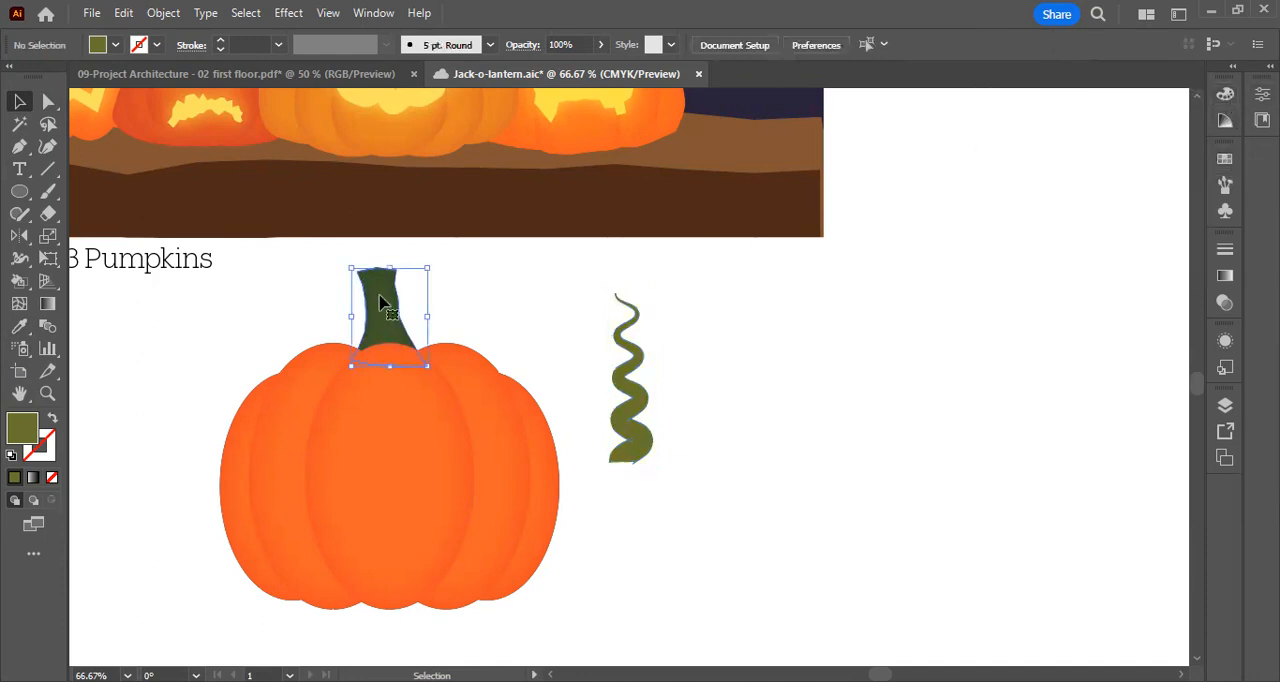
left_click(640, 371, "shift")
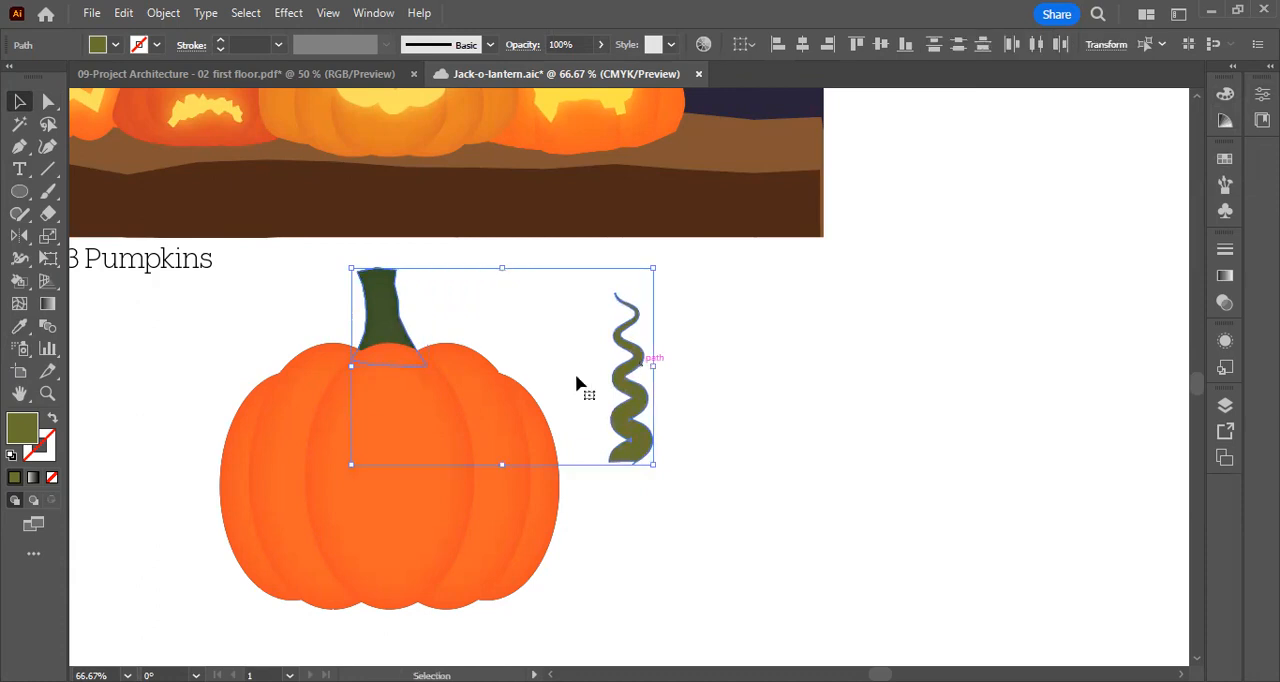
double_click(25, 428)
left_click(750, 449)
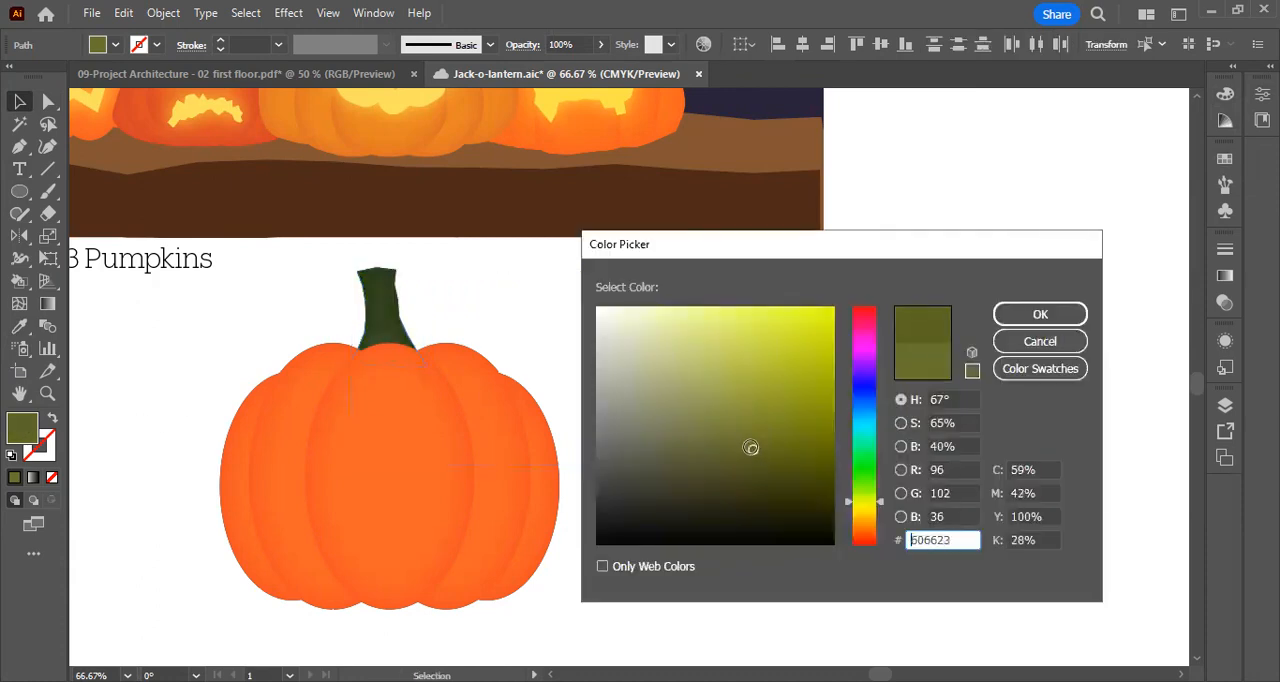
left_click(1002, 318)
left_click(648, 402)
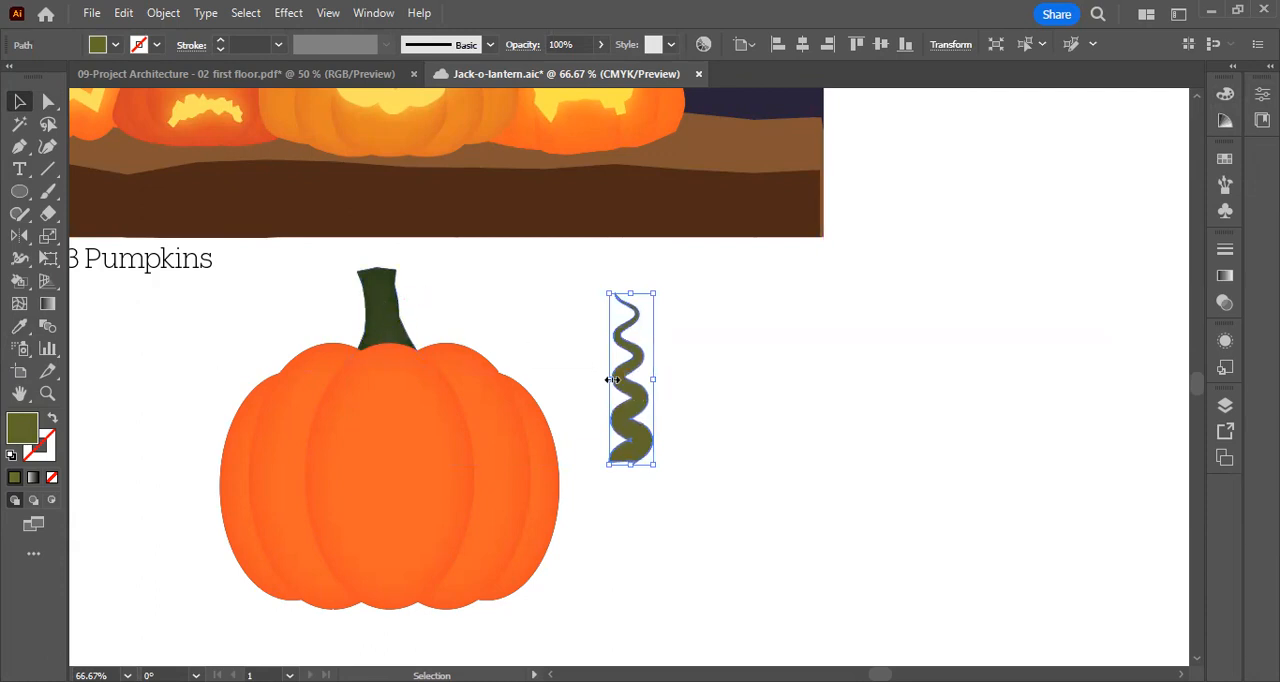
left_click(750, 400)
Apply an Inner Glow effect to the vine with black Overlay, 95% opacity, 0.05 in blur and Edge
left_click(634, 366)
left_click(650, 369)
left_click(634, 374)
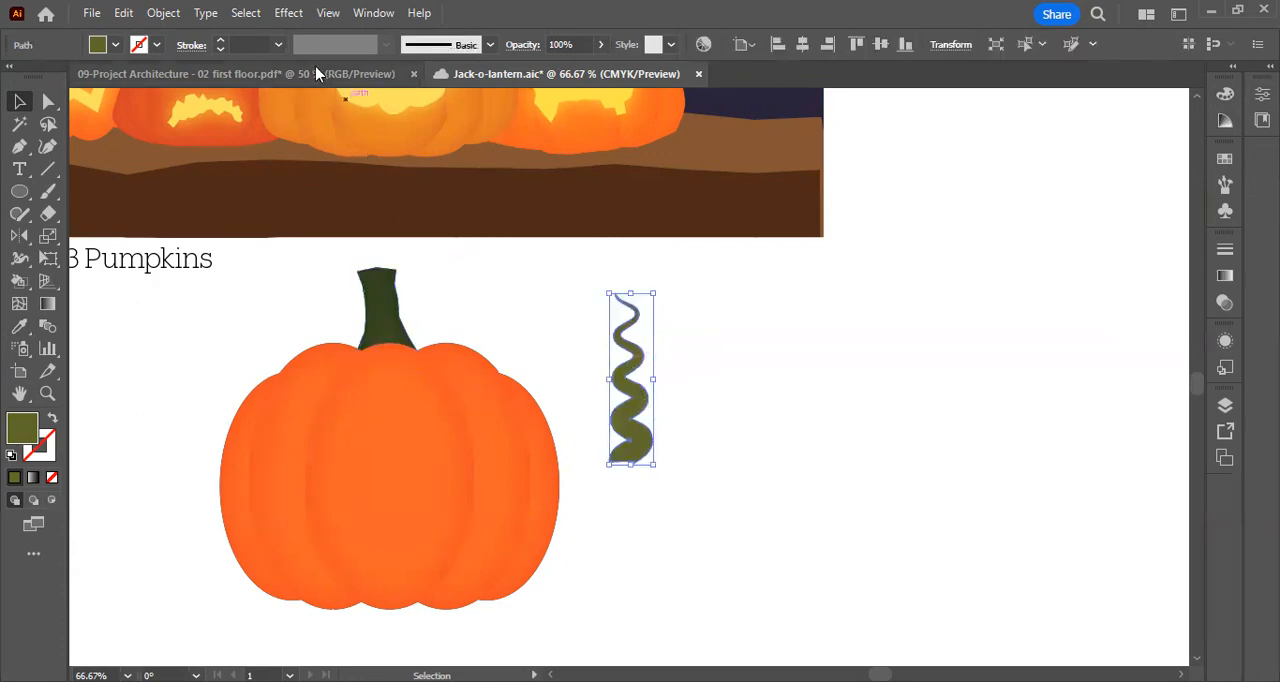
left_click(288, 13)
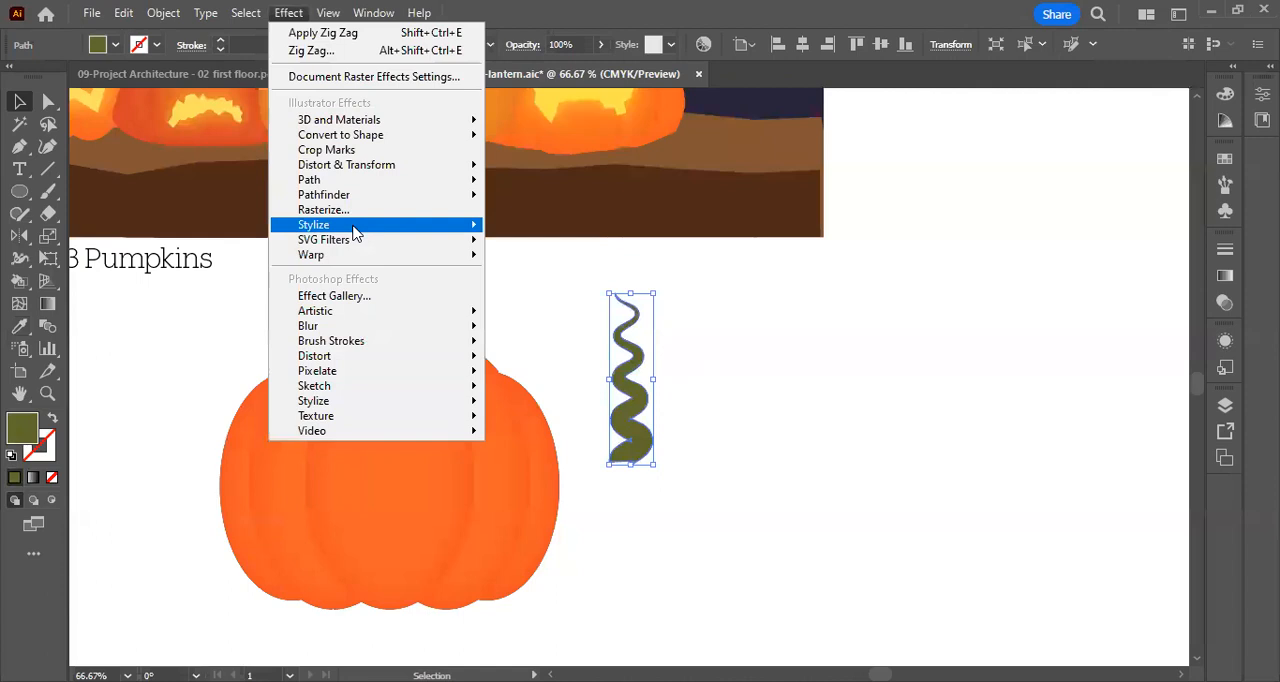
mouse_move(356, 232)
left_click(558, 269)
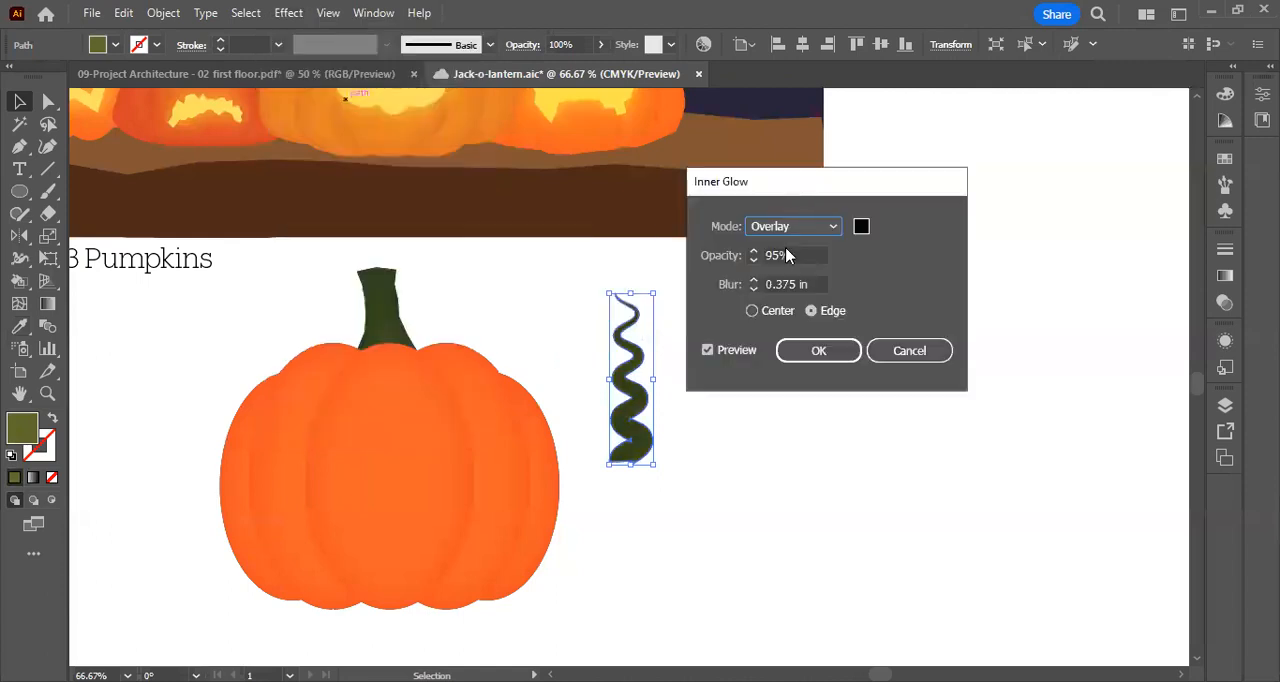
left_click(777, 284)
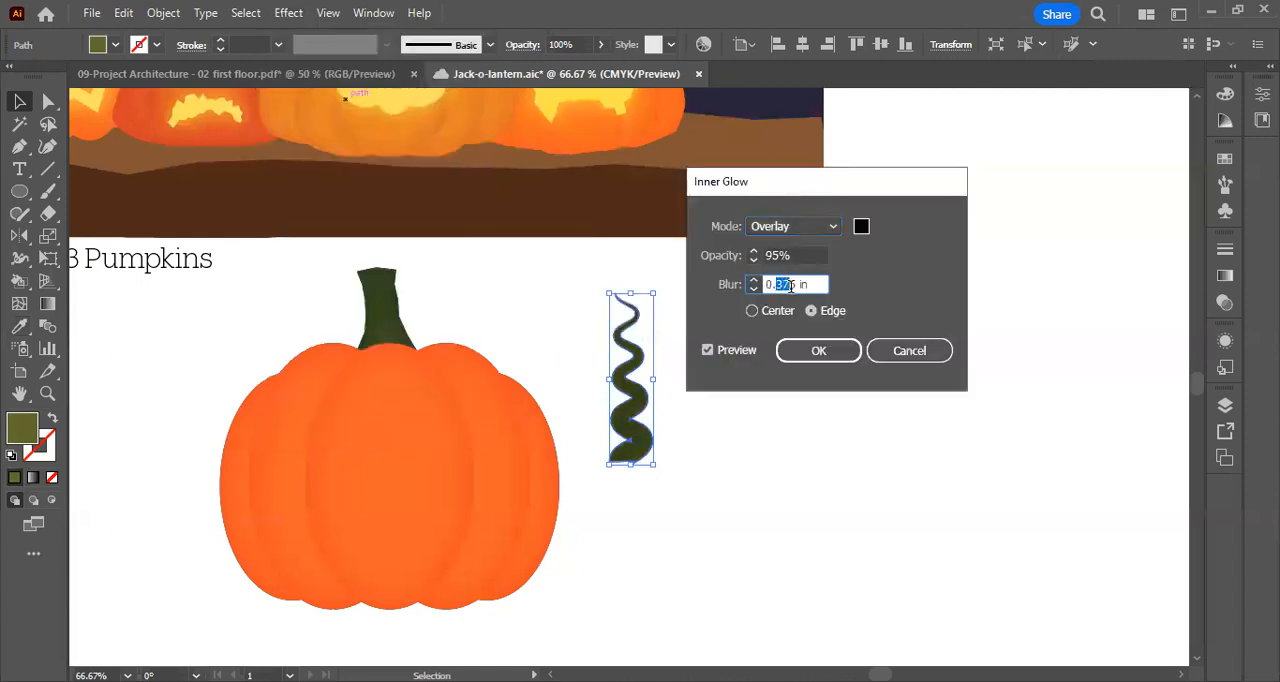
type("0")
left_click(707, 350)
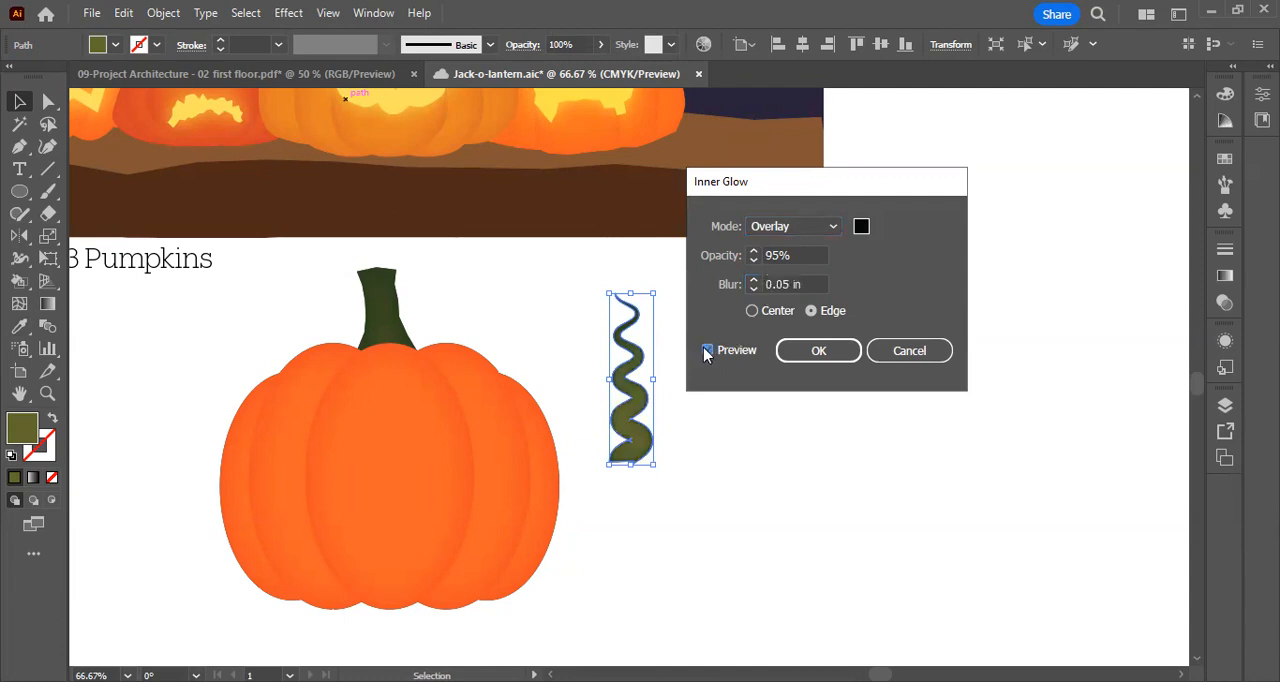
left_click(826, 356)
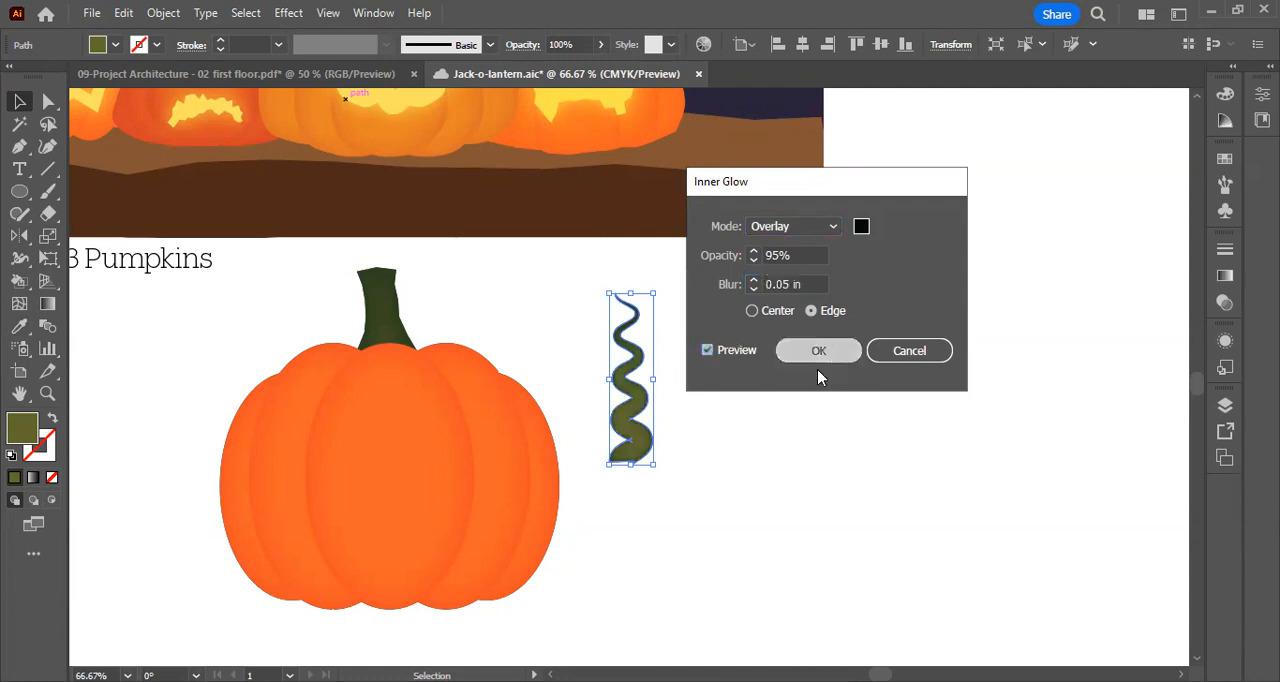
Inspect the vine's shading up close and move the vine over beside the pumpkin's stem
key("ctrl+equal")
key("ctrl+equal")
key("ctrl+equal")
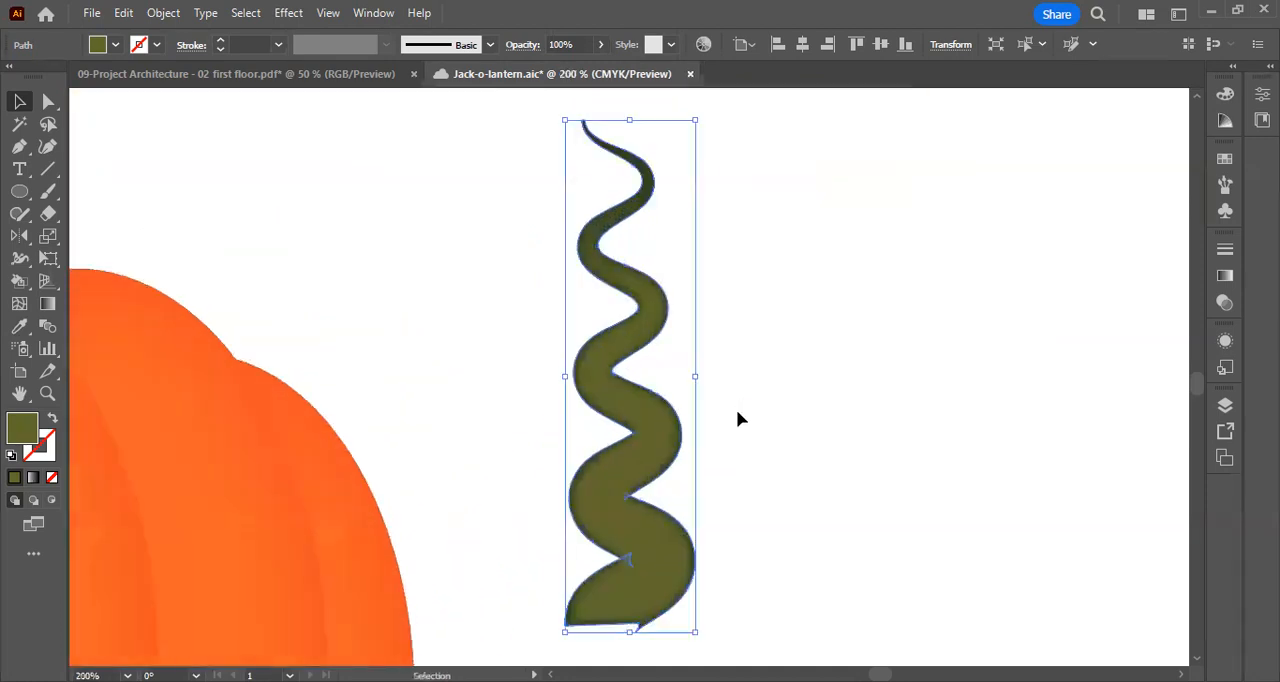
left_click(736, 418)
scroll(736, 418, "down", 1)
scroll(700, 450, "up", 2)
left_click_drag(645, 481, 276, 297)
key("space")
left_click_drag(355, 227, 832, 419)
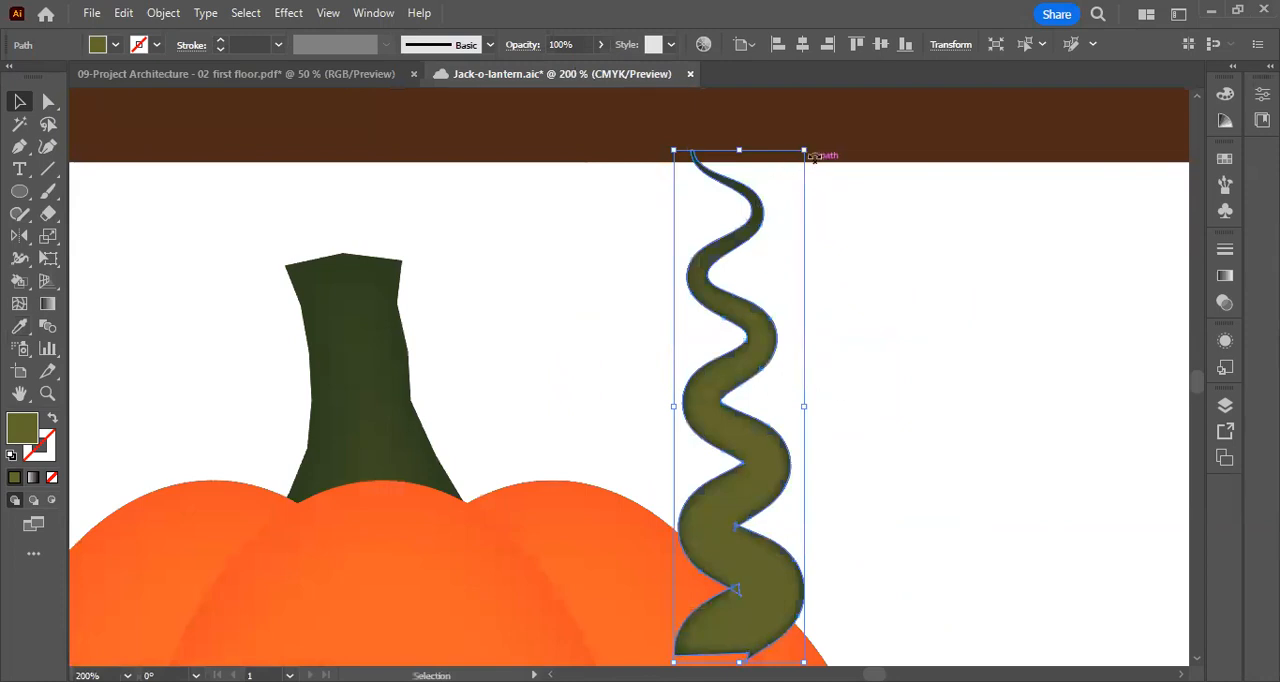
Scale the vine down and rotate it about 38° clockwise so its base sits at the right foot of the stem
mouse_move(806, 152)
left_mouse_down()
mouse_move(771, 268)
mouse_move(740, 263)
mouse_move(720, 374)
mouse_move(475, 257)
left_mouse_up()
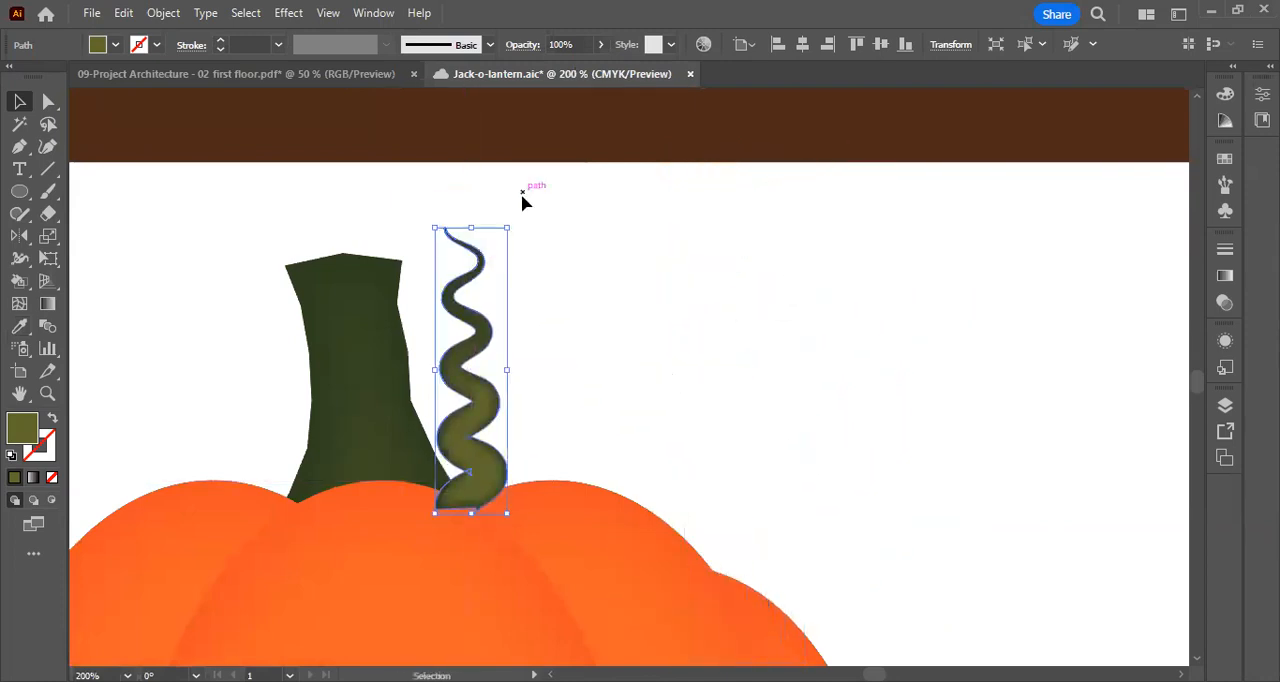
mouse_move(516, 216)
left_mouse_down()
mouse_move(591, 269)
mouse_move(569, 314)
left_mouse_up()
mouse_move(496, 366)
left_mouse_down()
mouse_move(531, 366)
mouse_move(541, 391)
left_mouse_up()
Send the vine to the back of the stacking order, behind the pumpkin body, and deselect it
right_click(541, 392)
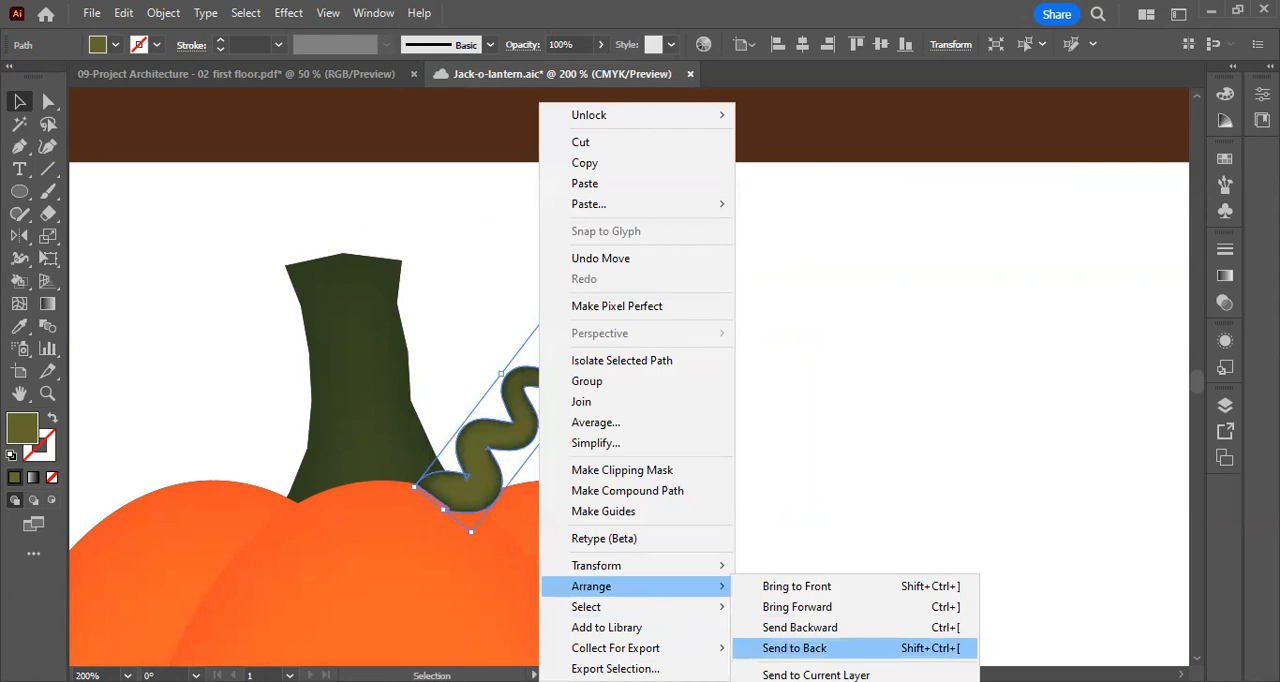
left_click(808, 648)
key("ctrl+minus")
key("ctrl+minus")
key("ctrl+minus")
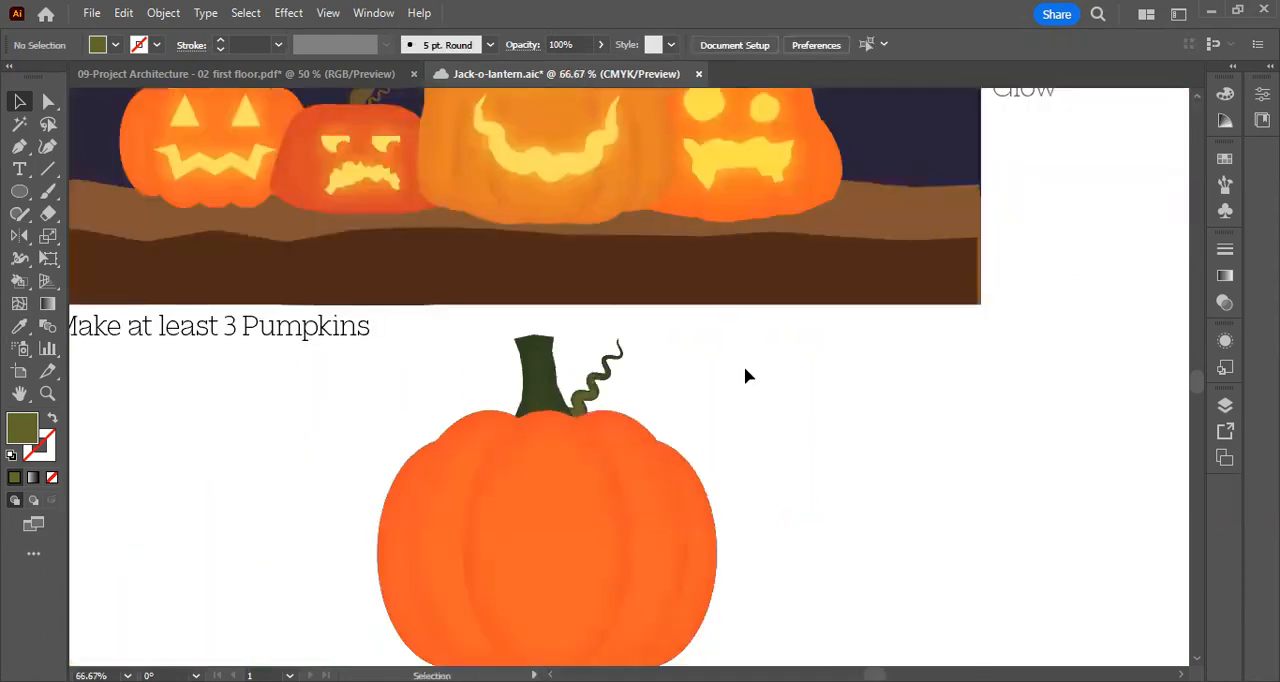
Examine the shading of the stem and the pumpkin's ribs by selecting and deselecting them one at a time
scroll(745, 369, "down", 2)
left_click(557, 290)
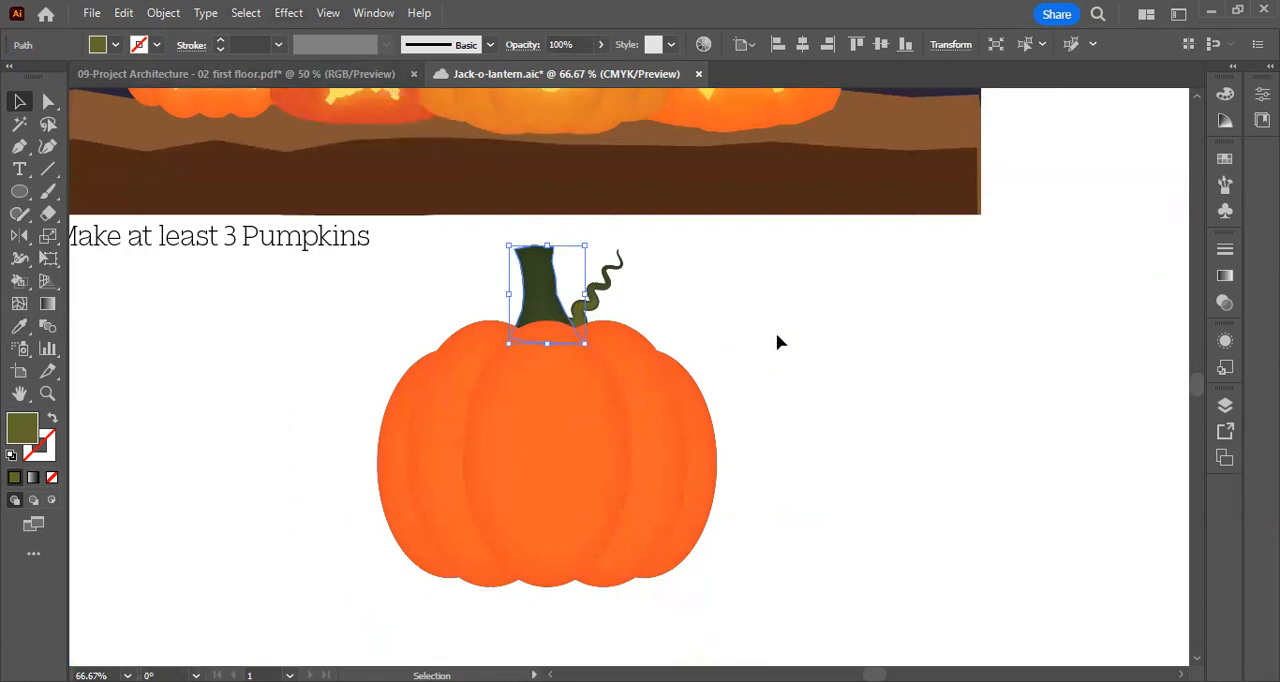
left_click(777, 343)
left_click(548, 286)
left_click(722, 334)
left_click(571, 420)
left_click(752, 415)
left_click(537, 395)
left_click(749, 360)
left_click(649, 403)
left_click(765, 345)
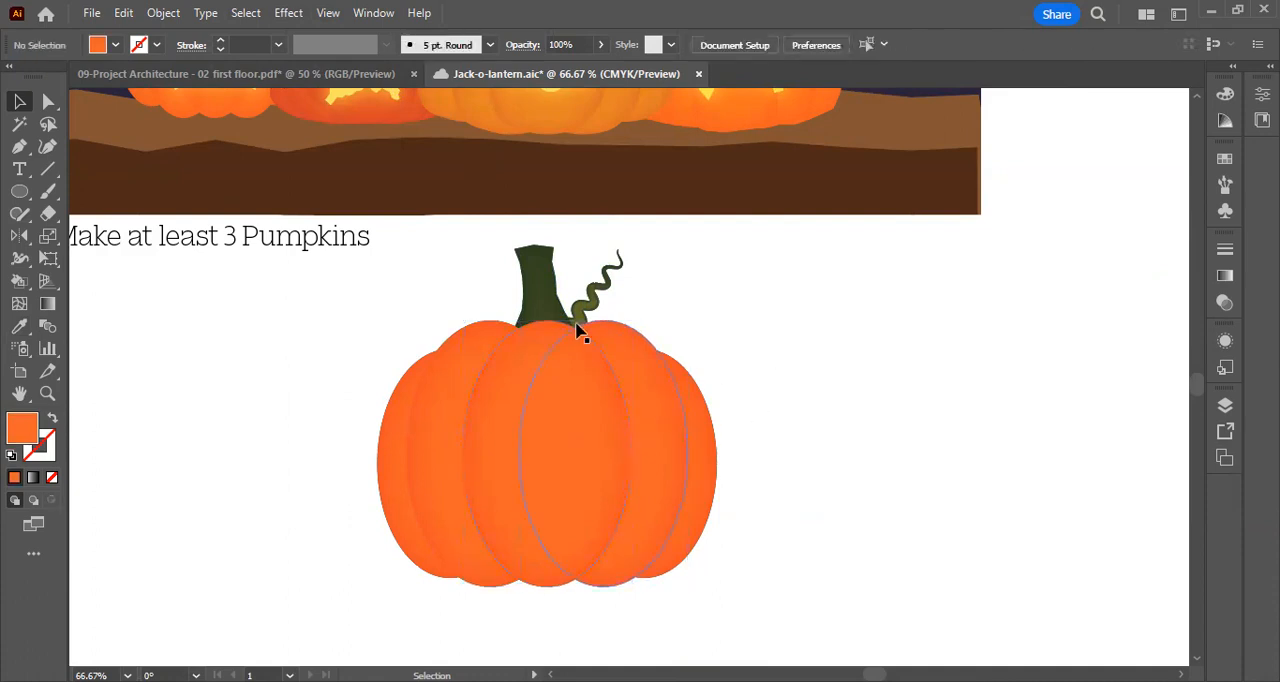
Reduce the blur of the stem's Inner Glow effect to 0.1 in and deselect the stem
left_click(543, 288)
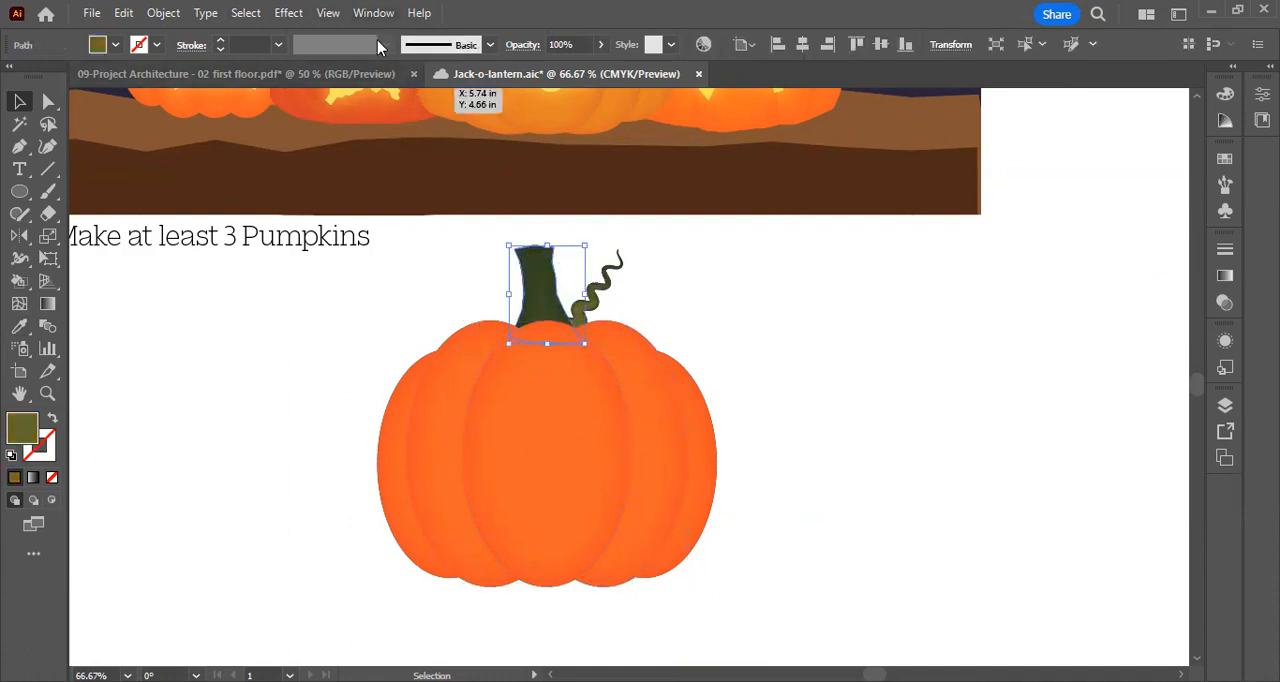
left_click(373, 13)
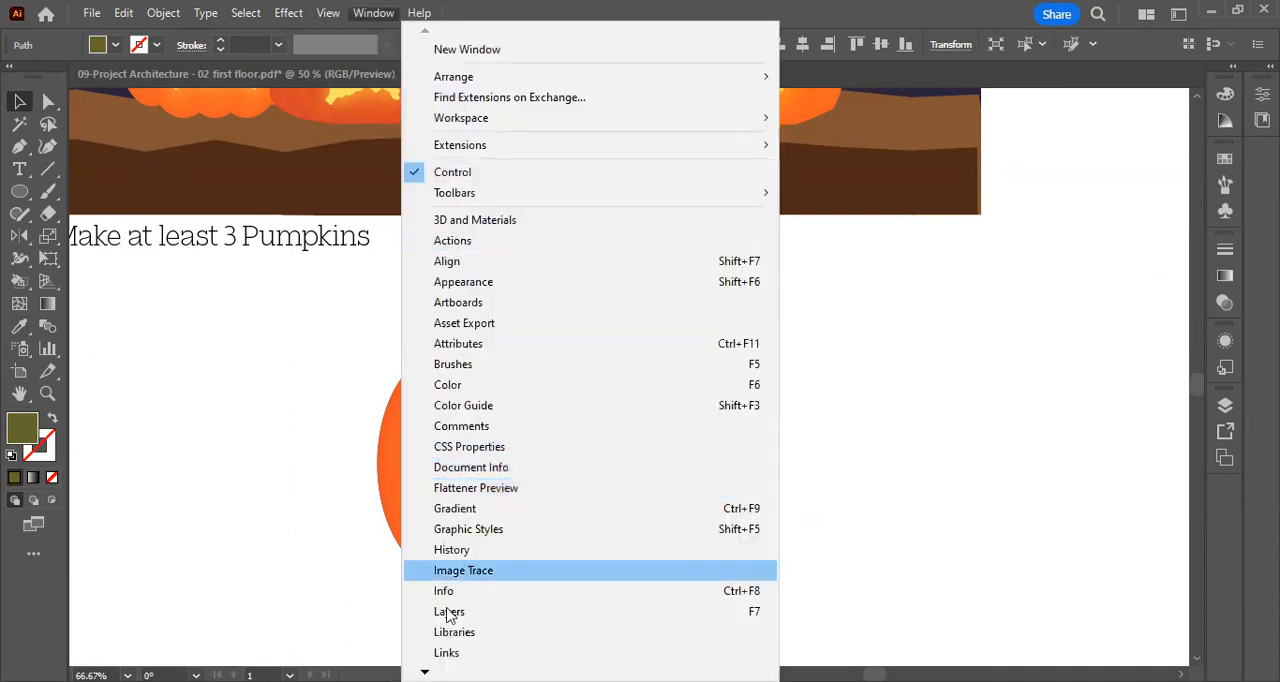
mouse_move(470, 674)
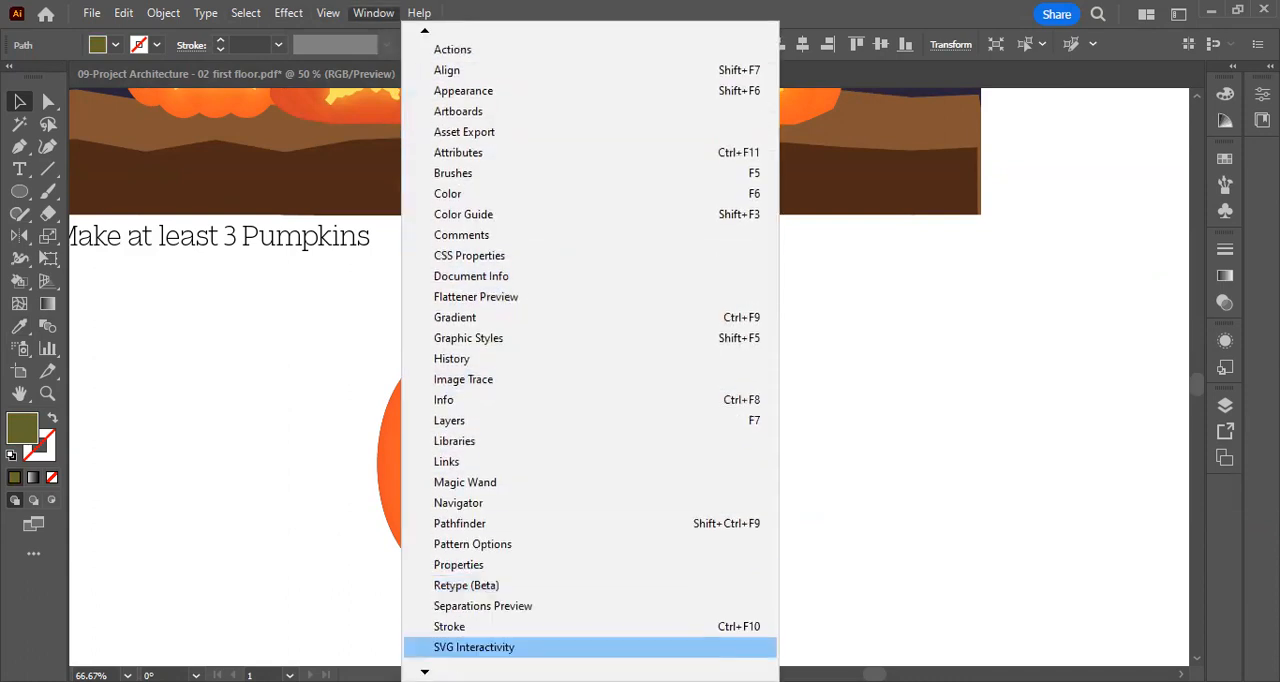
left_click(457, 565)
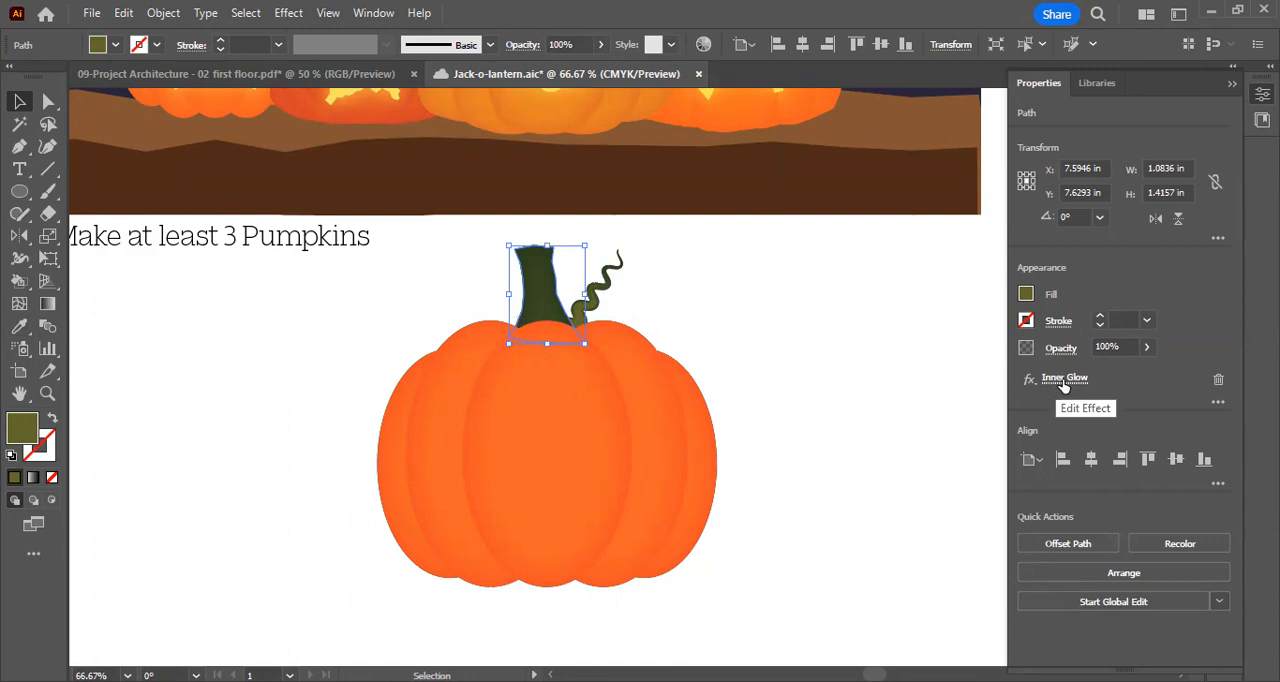
left_click(1066, 379)
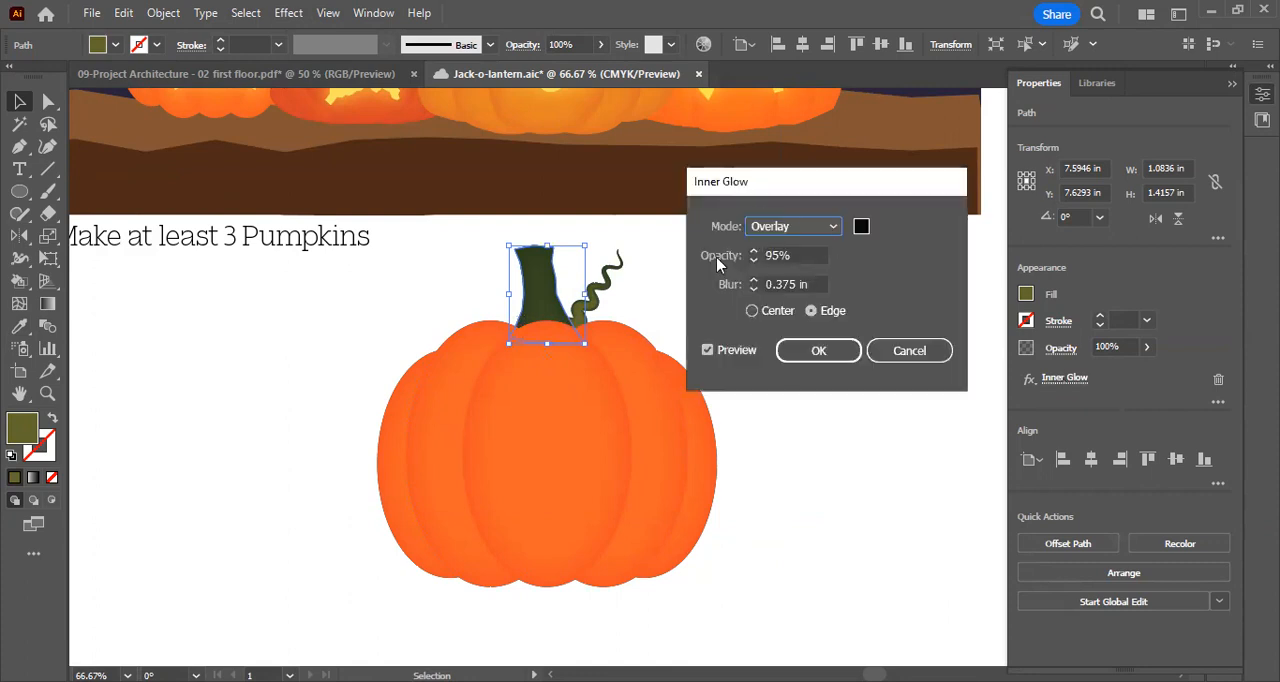
left_click(775, 284)
triple_click(796, 285)
left_click(796, 285)
left_click_drag(796, 285, 774, 286)
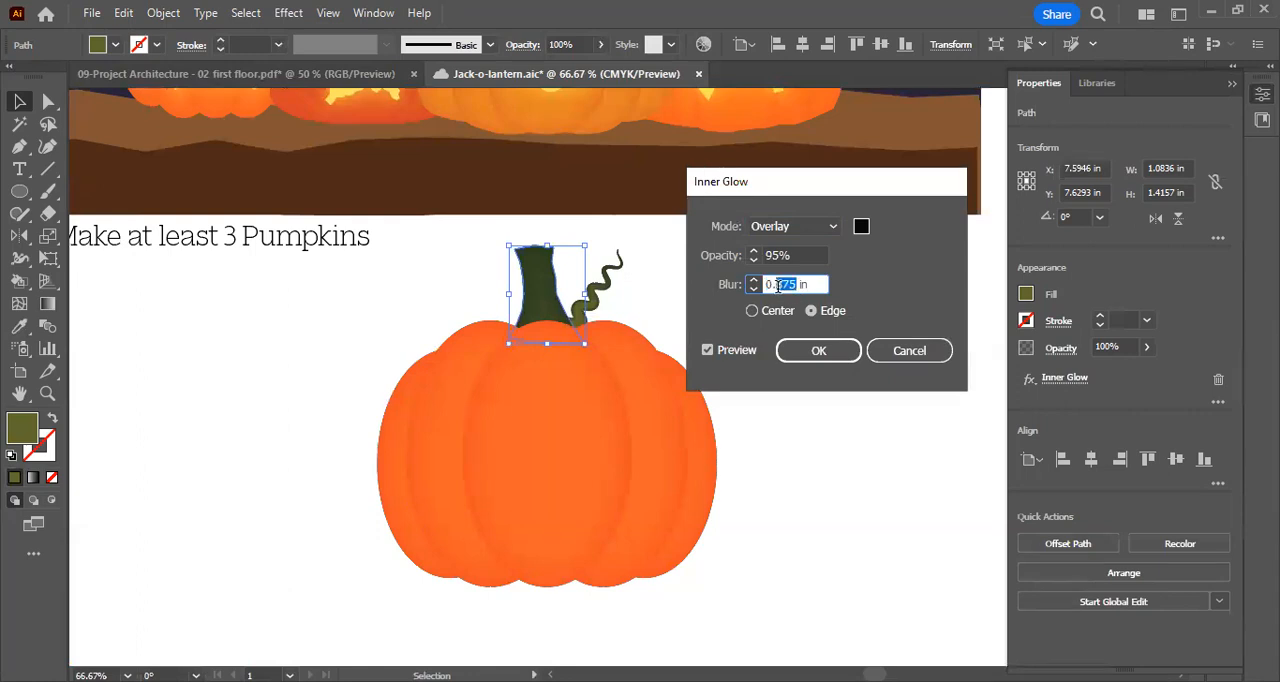
type("1")
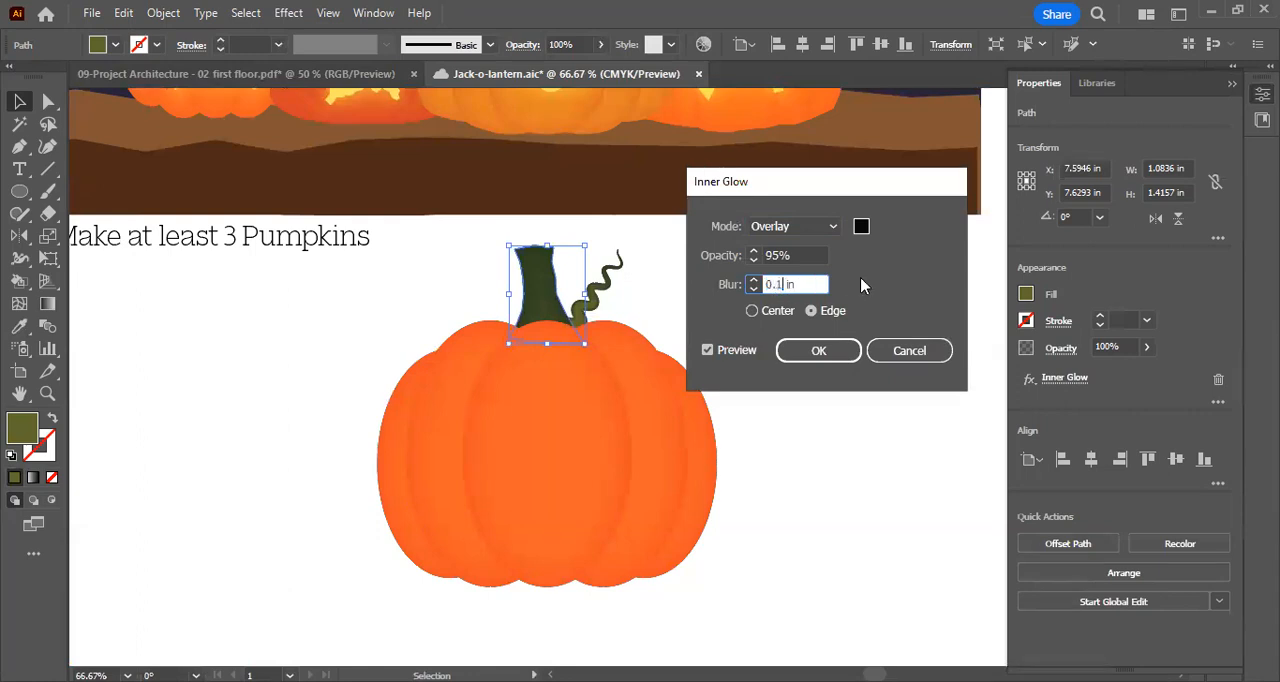
left_click(838, 352)
left_click(697, 243)
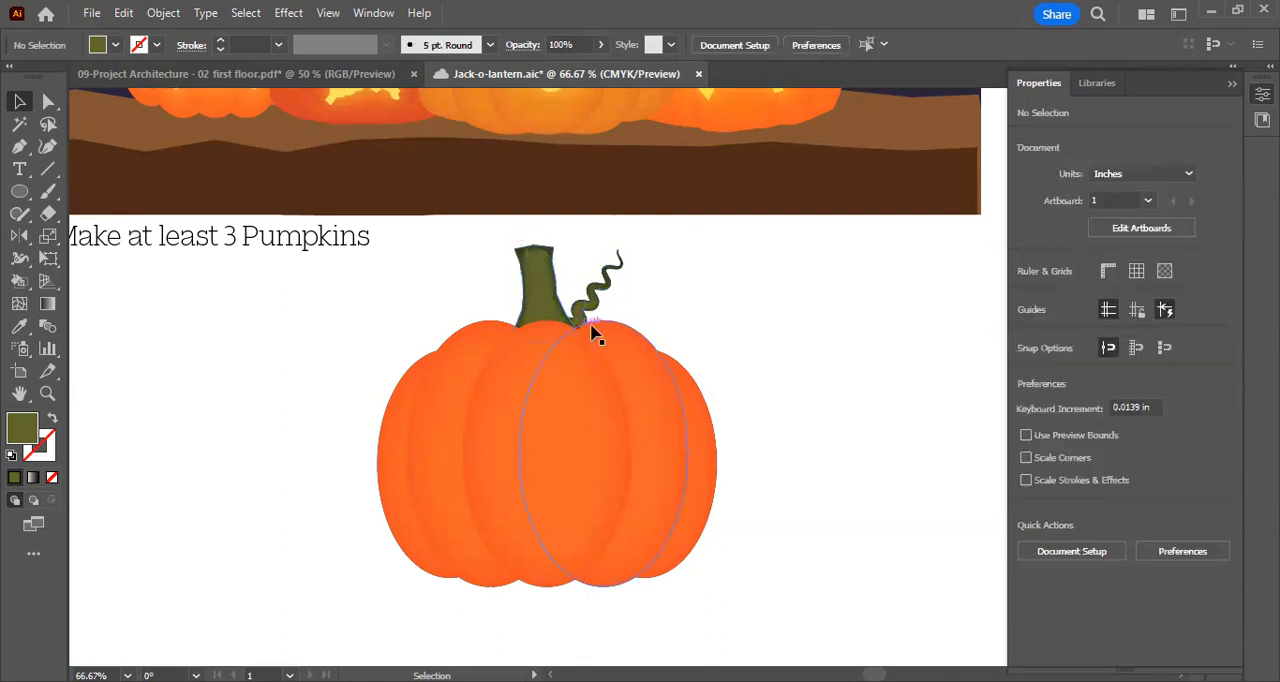
Examine the stem and vine up close, then compare the whole pumpkin with the reference artwork
scroll(548, 322, "up", 2)
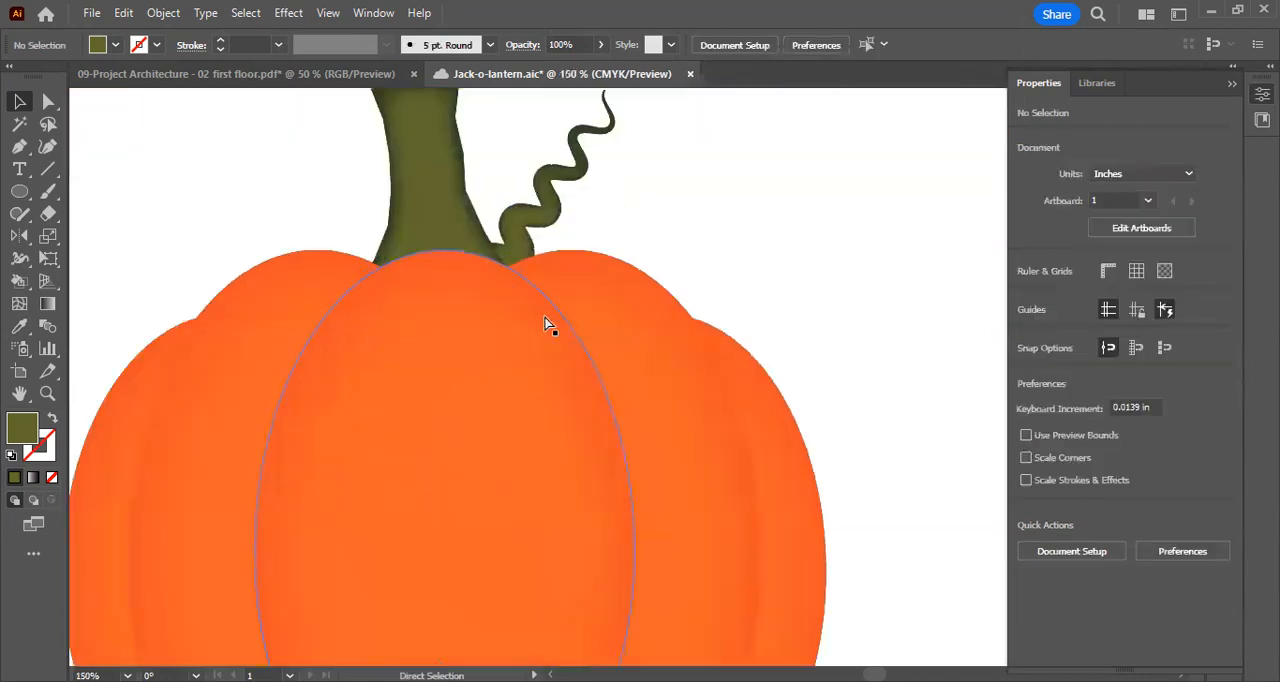
scroll(600, 277, "up", 3)
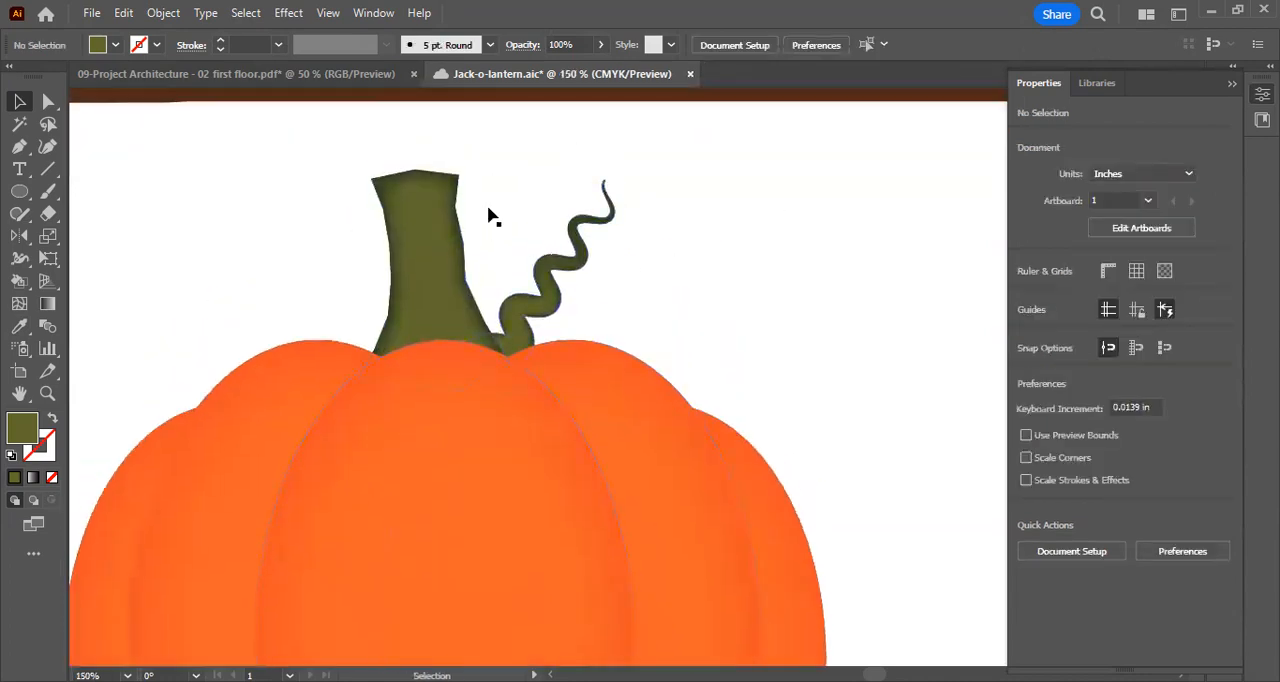
left_click(525, 290)
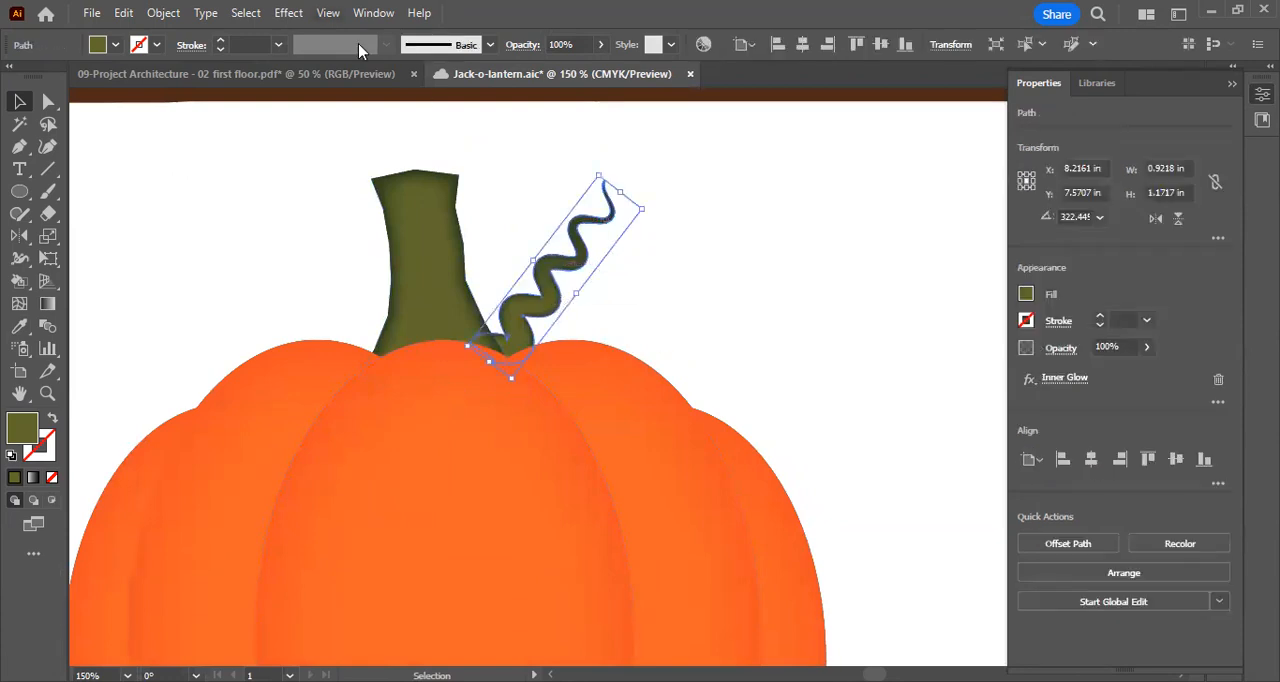
left_click(373, 13)
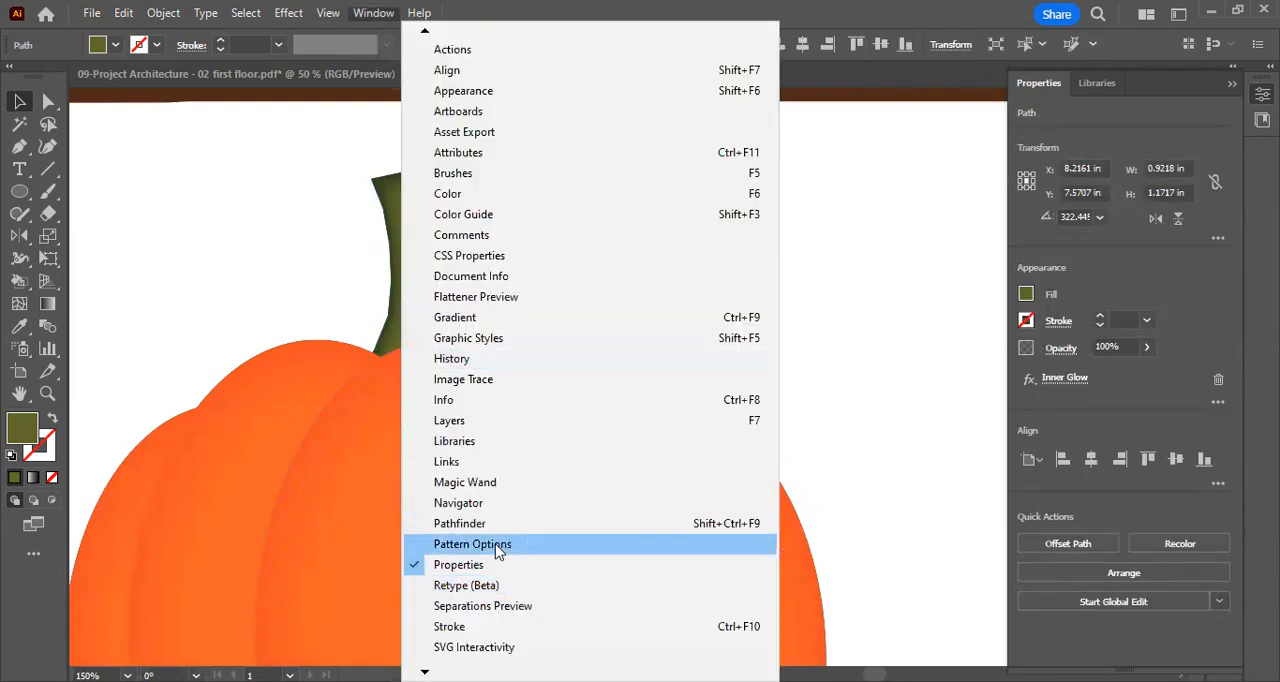
left_click(968, 302)
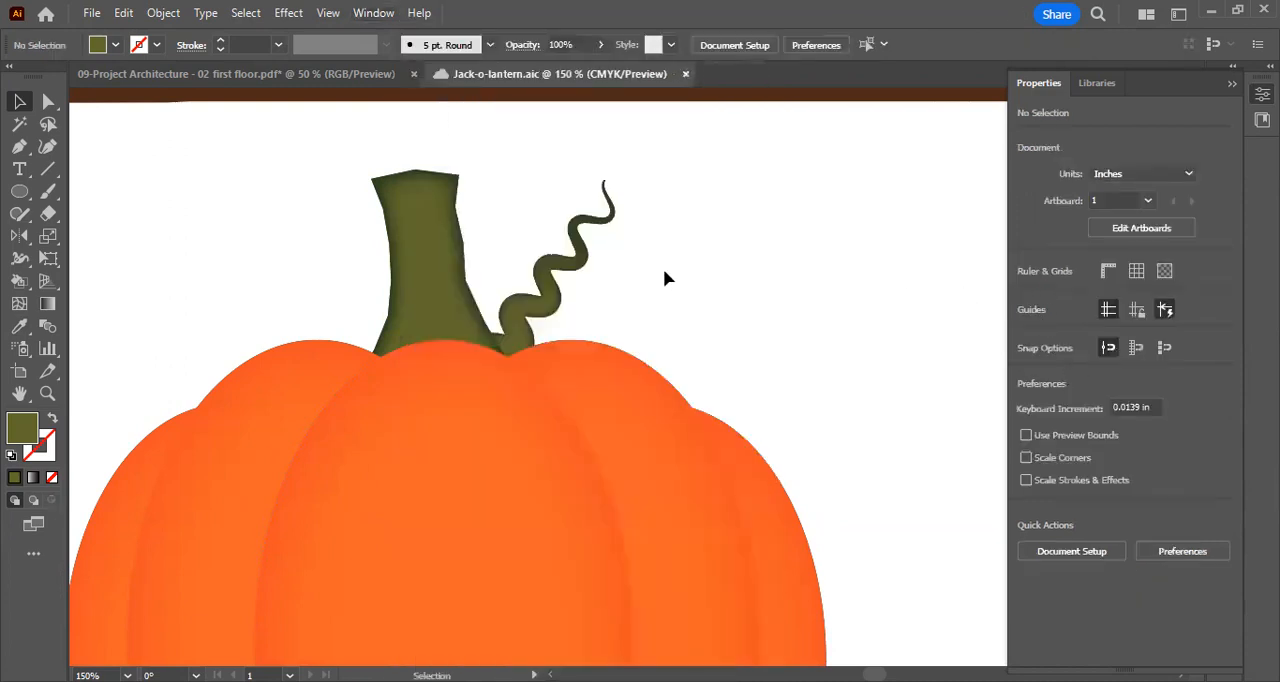
key("ctrl+minus")
key("ctrl+minus")
key("ctrl+minus")
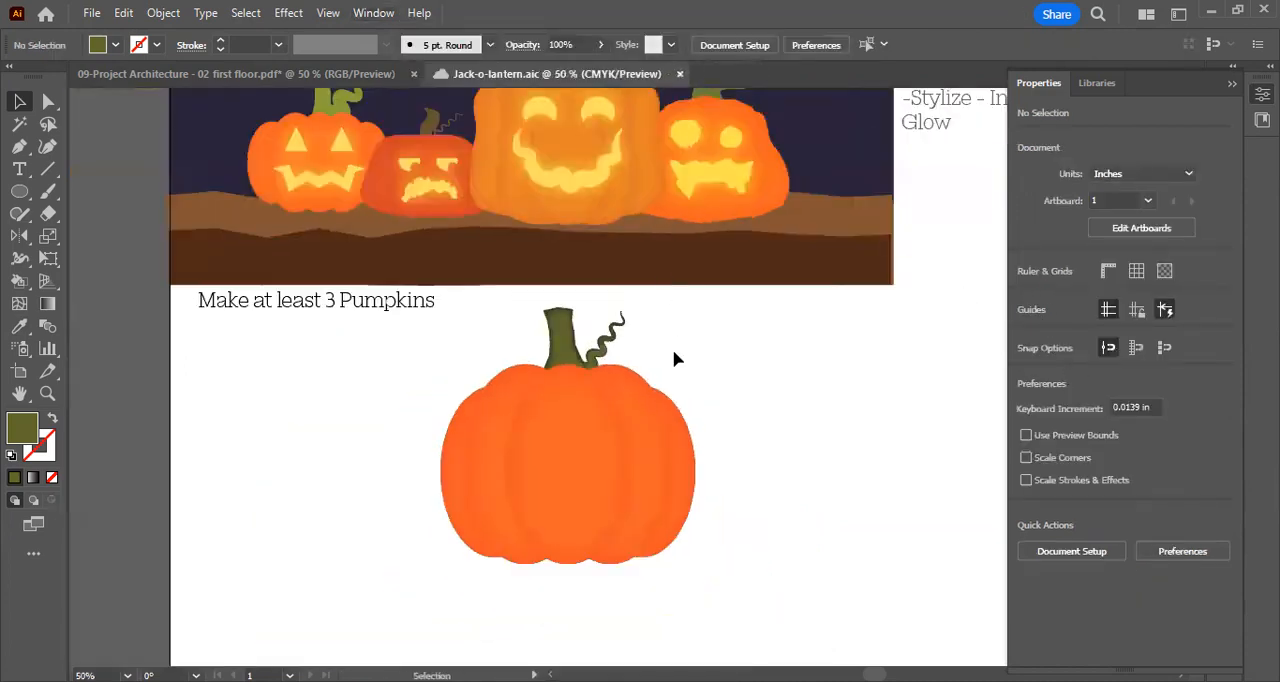
scroll(674, 352, "down", 1)
scroll(677, 345, "up", 1)
scroll(678, 350, "down", 1)
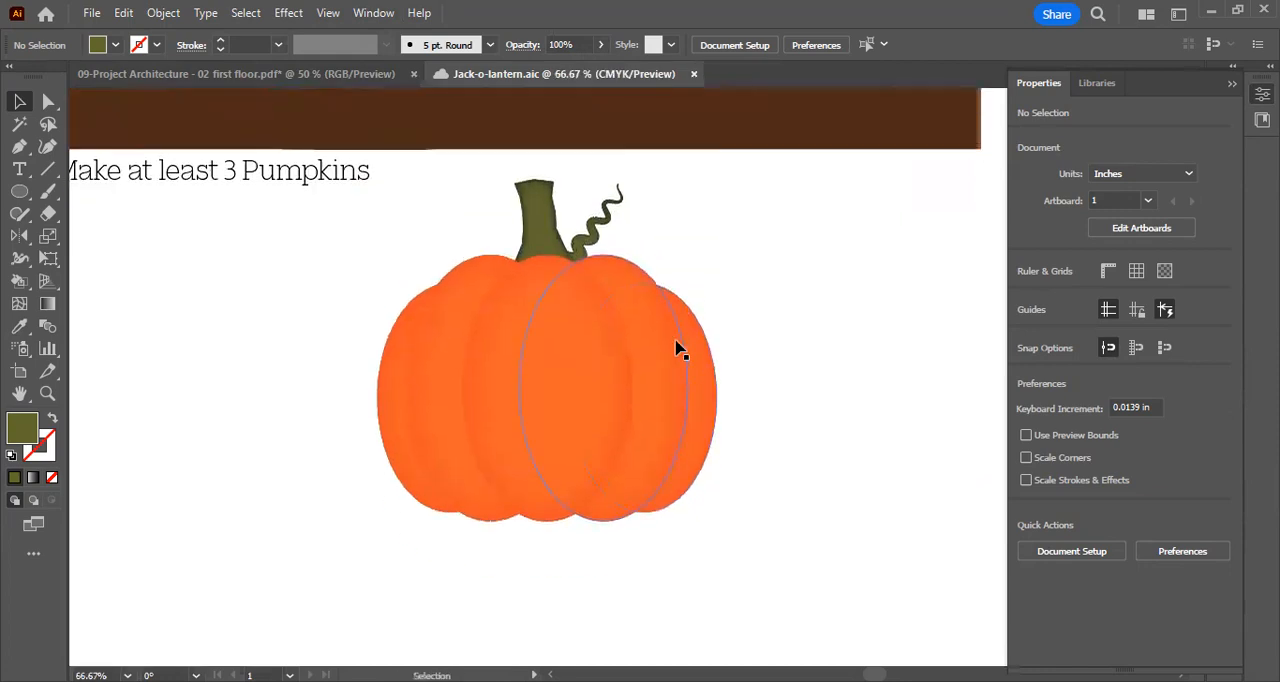
scroll(678, 355, "up", 2)
scroll(767, 338, "down", 2)
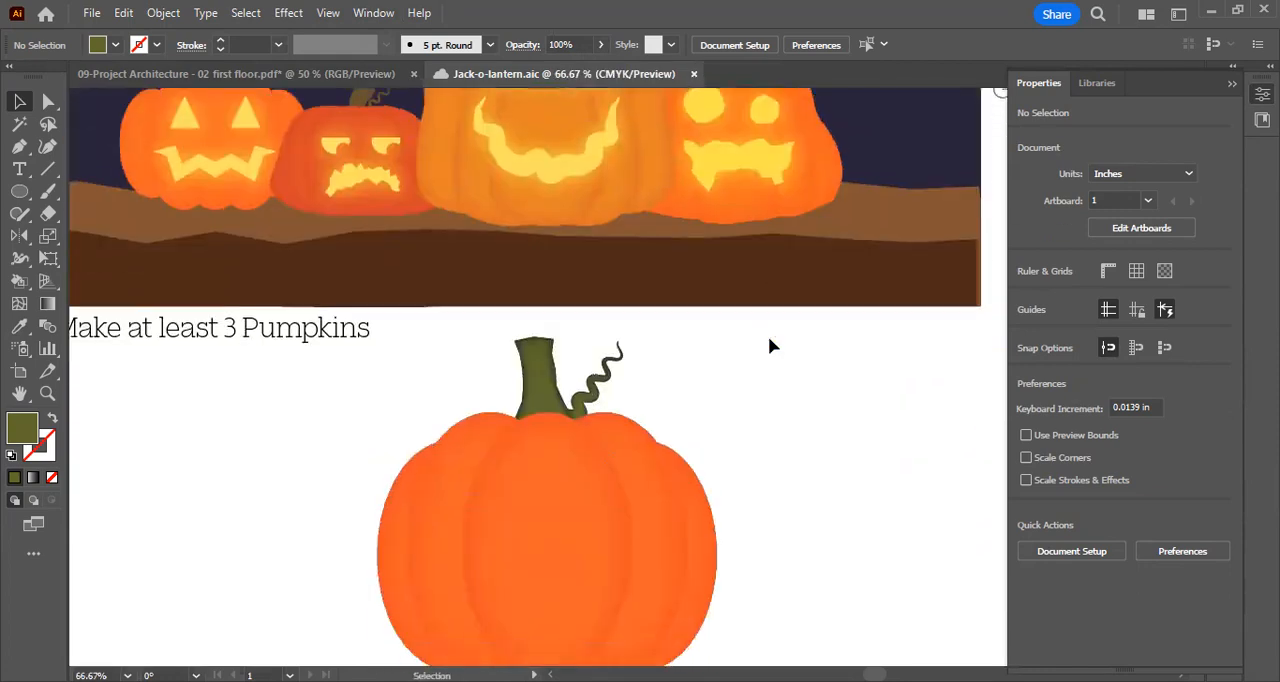
Draw a green circle about 0.91 in wide in the empty space beside the pumpkin as the first eye
left_click_drag(771, 343, 509, 357)
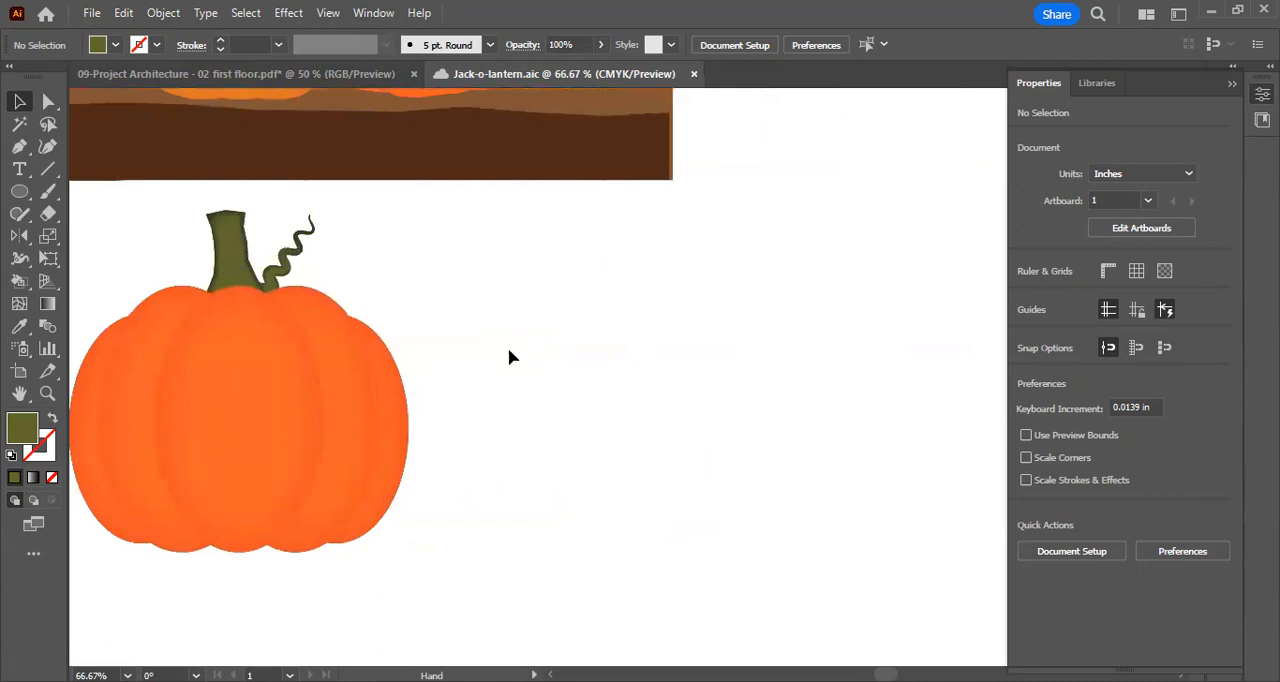
left_click(18, 148)
left_click(20, 192)
key("ctrl+1")
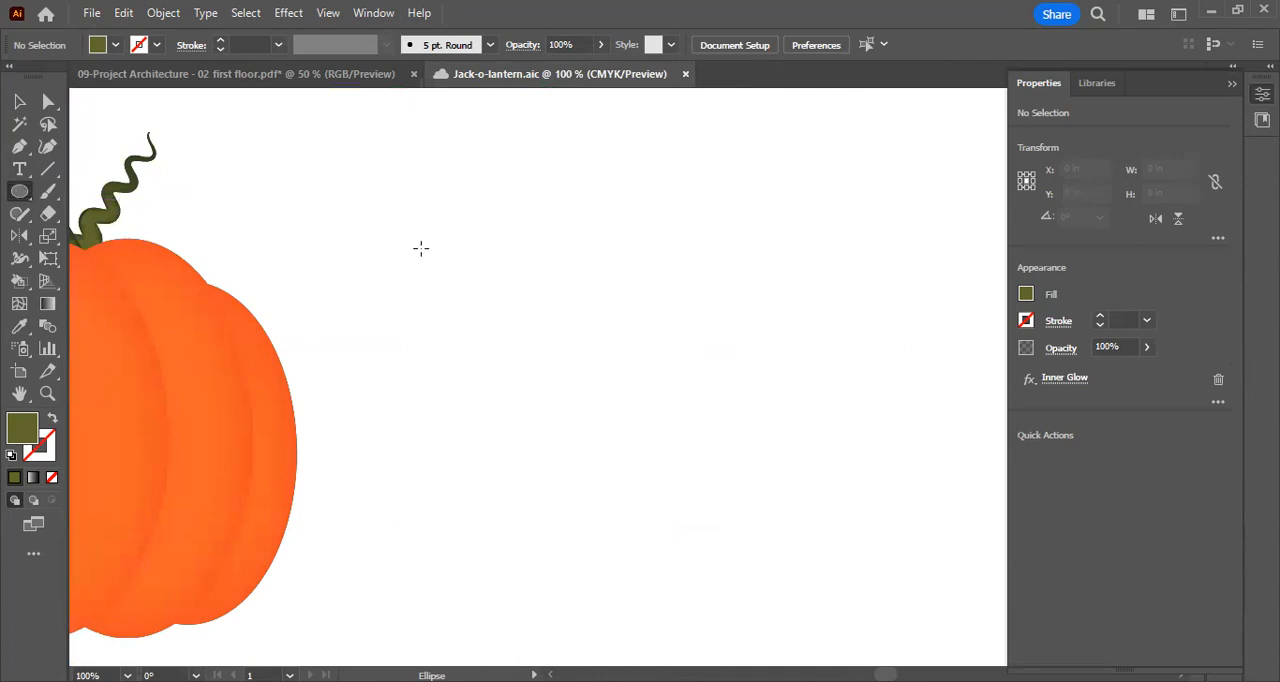
left_click_drag(460, 244, 508, 291)
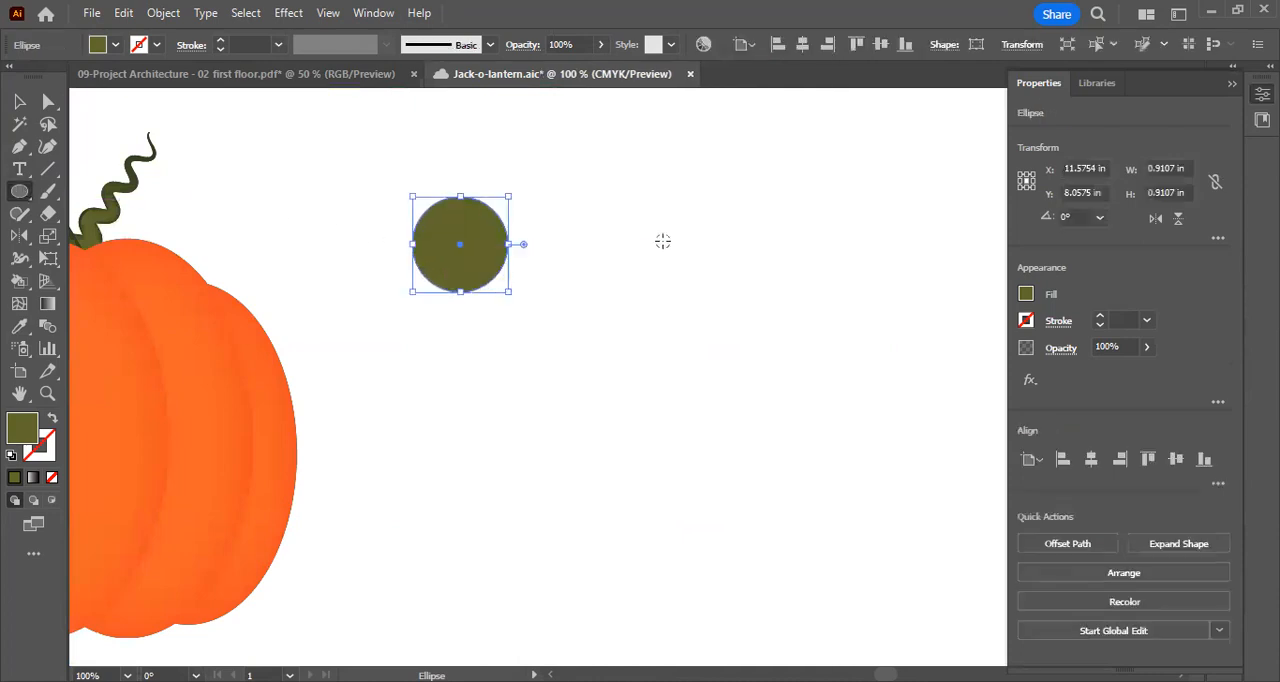
left_click_drag(658, 244, 711, 292)
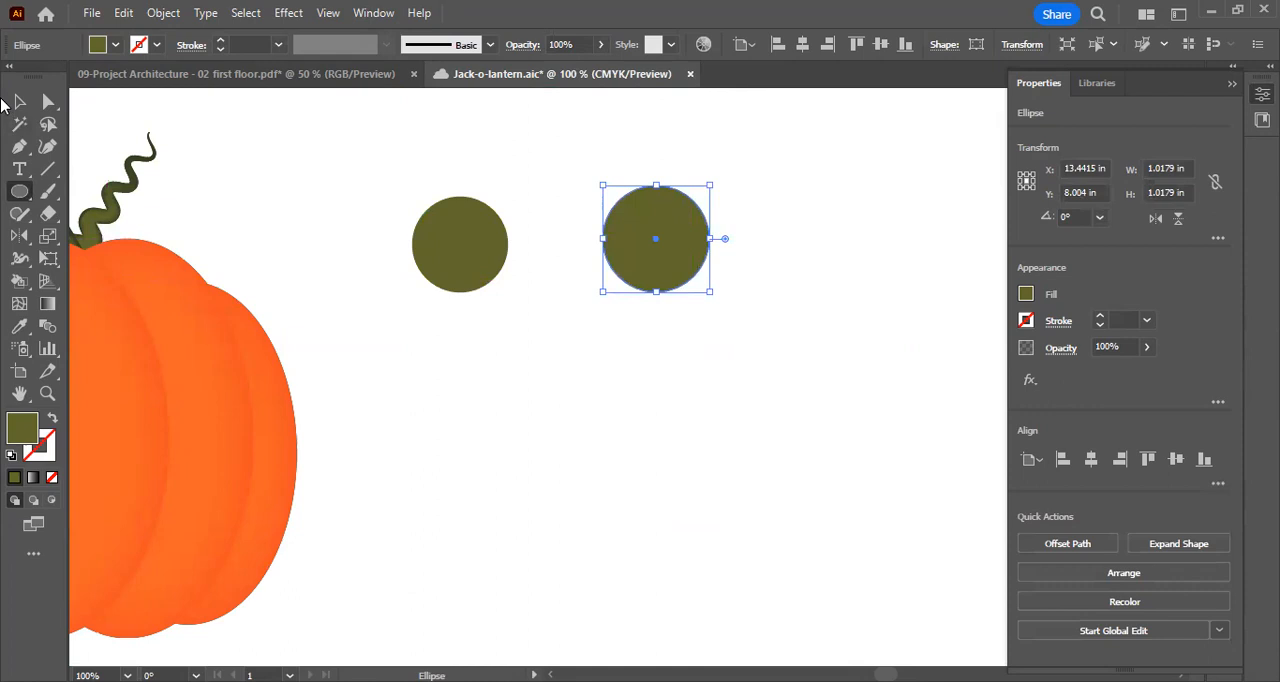
key("v")
key("Delete")
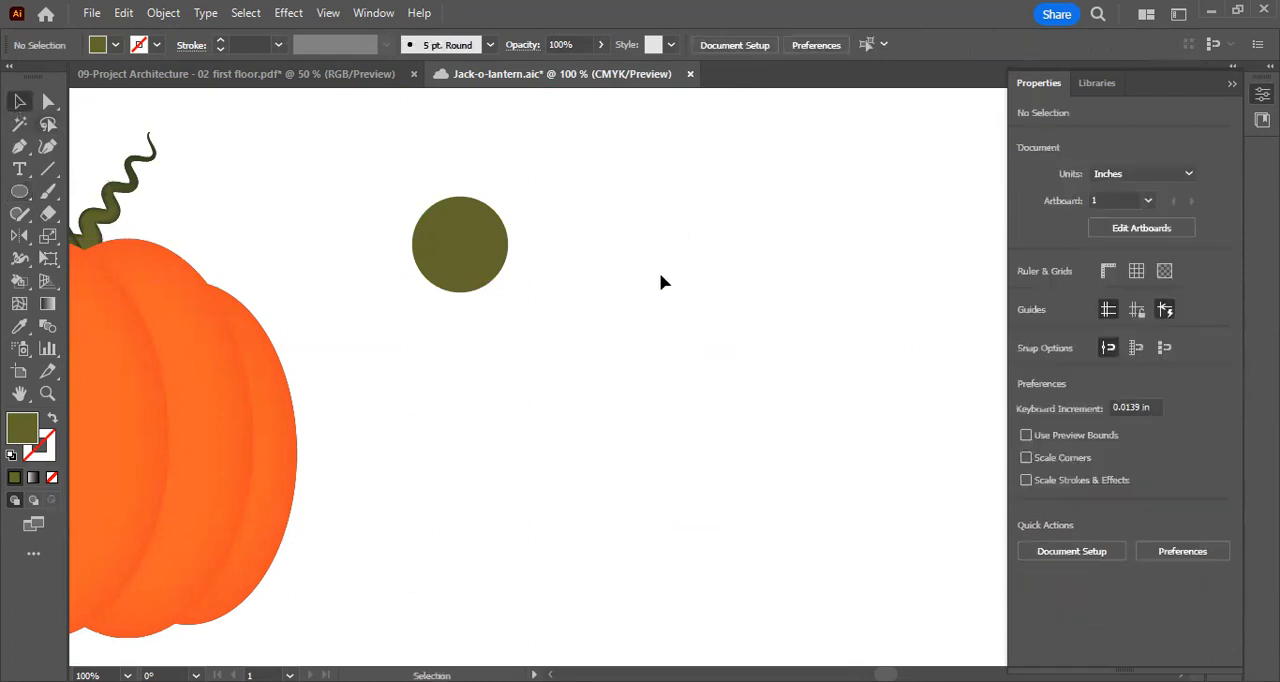
Move the green eye circle slightly down and to the right, and deselect it
left_click(500, 251)
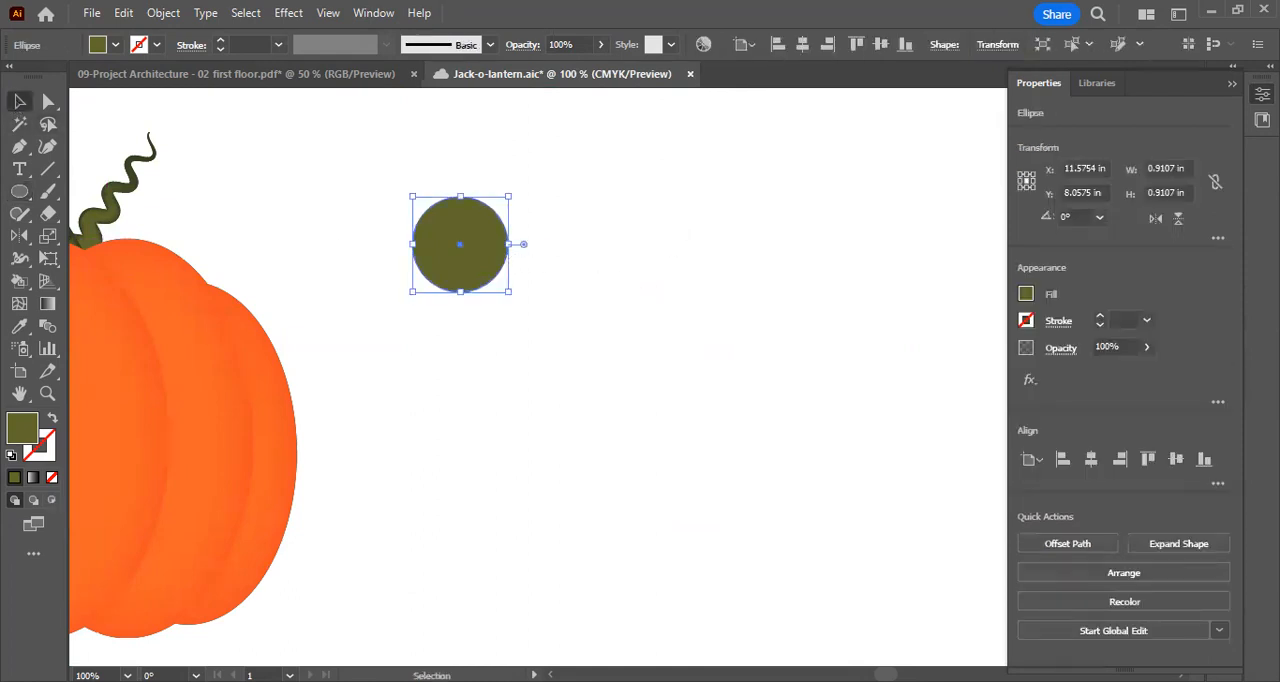
left_click(575, 262)
left_click(486, 243)
left_click(526, 323)
mouse_move(474, 250)
left_mouse_down()
mouse_move(500, 293)
mouse_move(489, 263)
left_mouse_up()
left_click(666, 237)
Duplicate the eye circle horizontally about 1.5 in to its right as the second eye, and deselect it
left_click(497, 243)
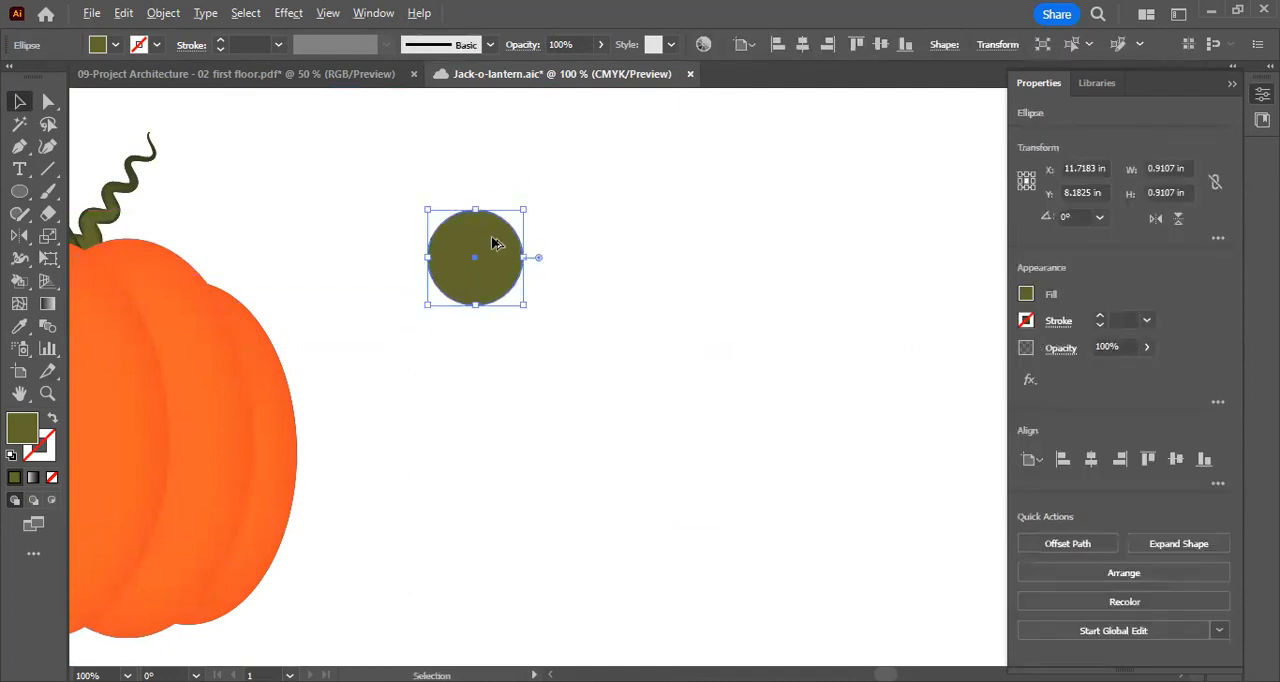
left_click_drag(492, 244, 649, 244)
left_click(768, 282)
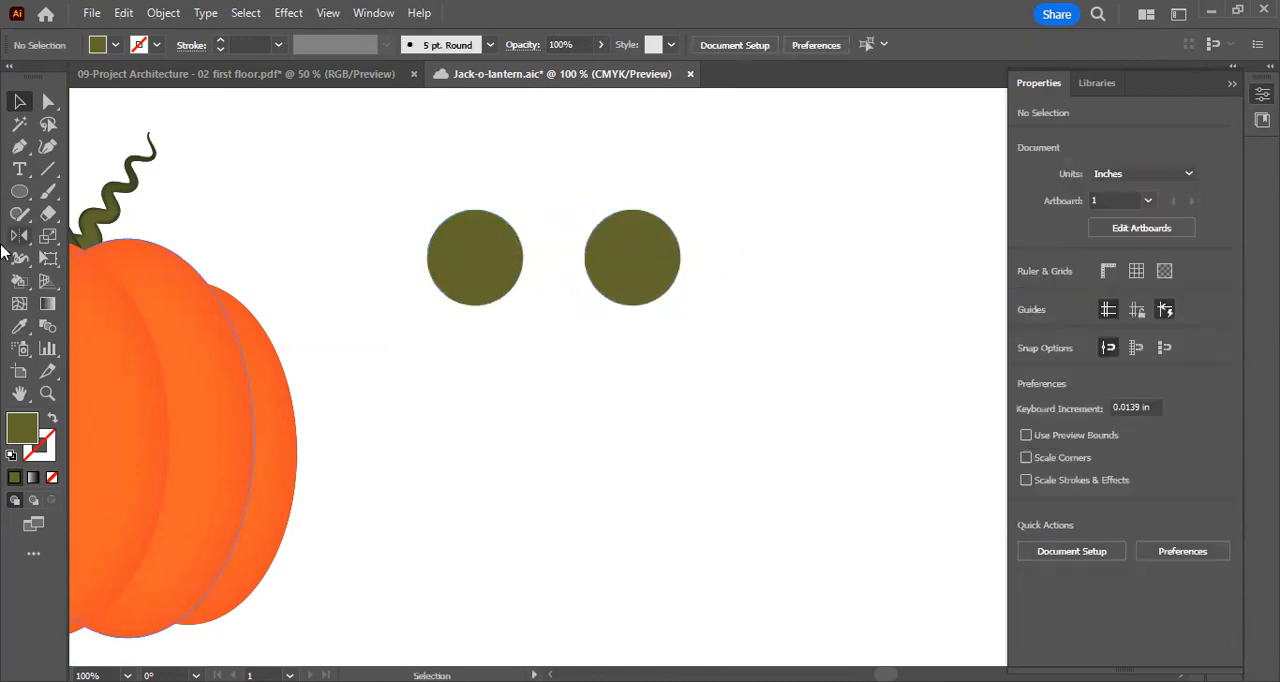
Draw a large green circle about 3.42 in wide in the area around the eyes as the base for the mouth
left_click(20, 191)
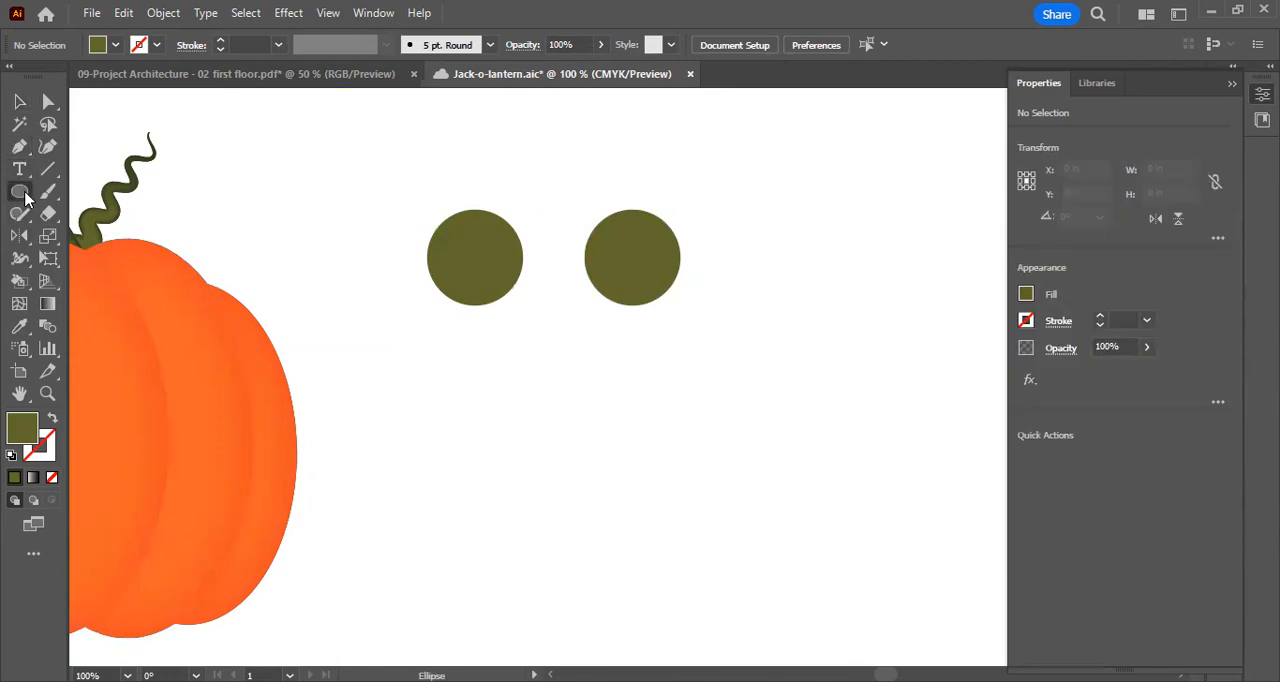
left_click_drag(508, 461, 868, 224)
left_click(18, 101)
Move the large circle clear of the eyes into the empty space beneath them, and deselect it
scroll(749, 322, "down", 1)
left_click_drag(759, 233, 624, 446)
left_click(800, 319)
left_click(660, 362)
scroll(640, 310, "down", 4)
left_click_drag(620, 276, 660, 429)
scroll(851, 286, "up", 1)
left_click(852, 301)
scroll(852, 301, "down", 1)
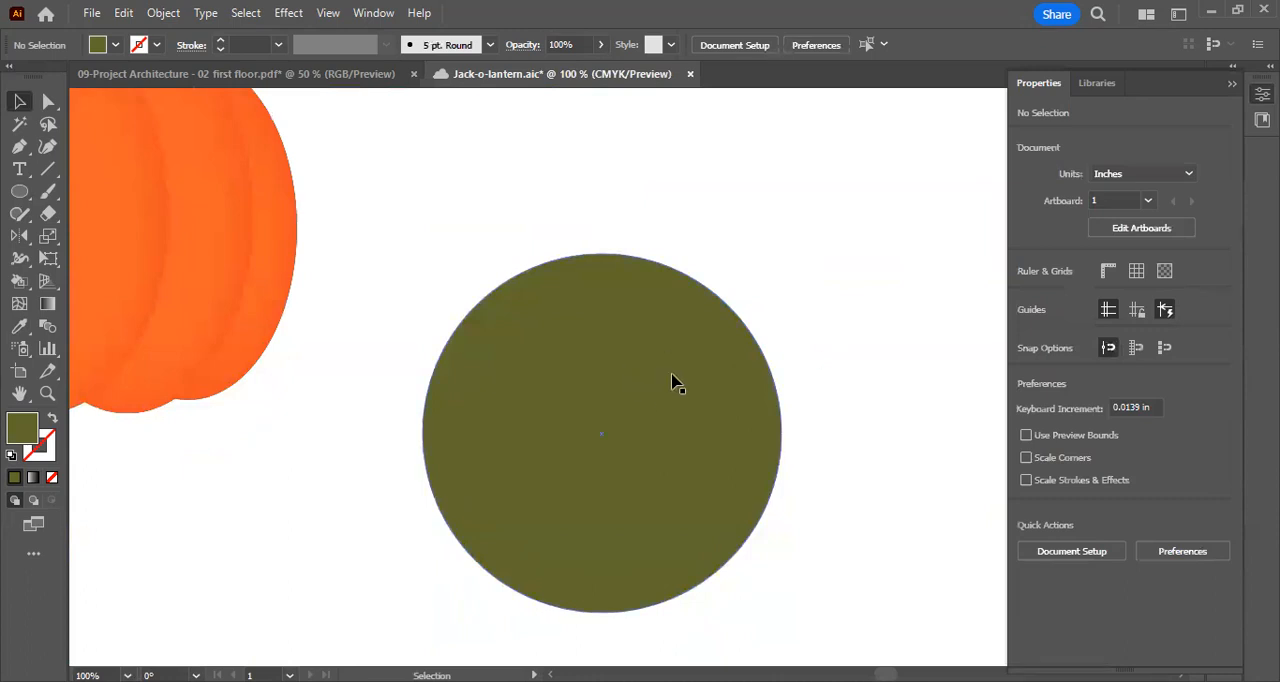
Duplicate the large circle straight up by about 1 in so that both circles overlap, and deselect the copy
left_click(631, 371)
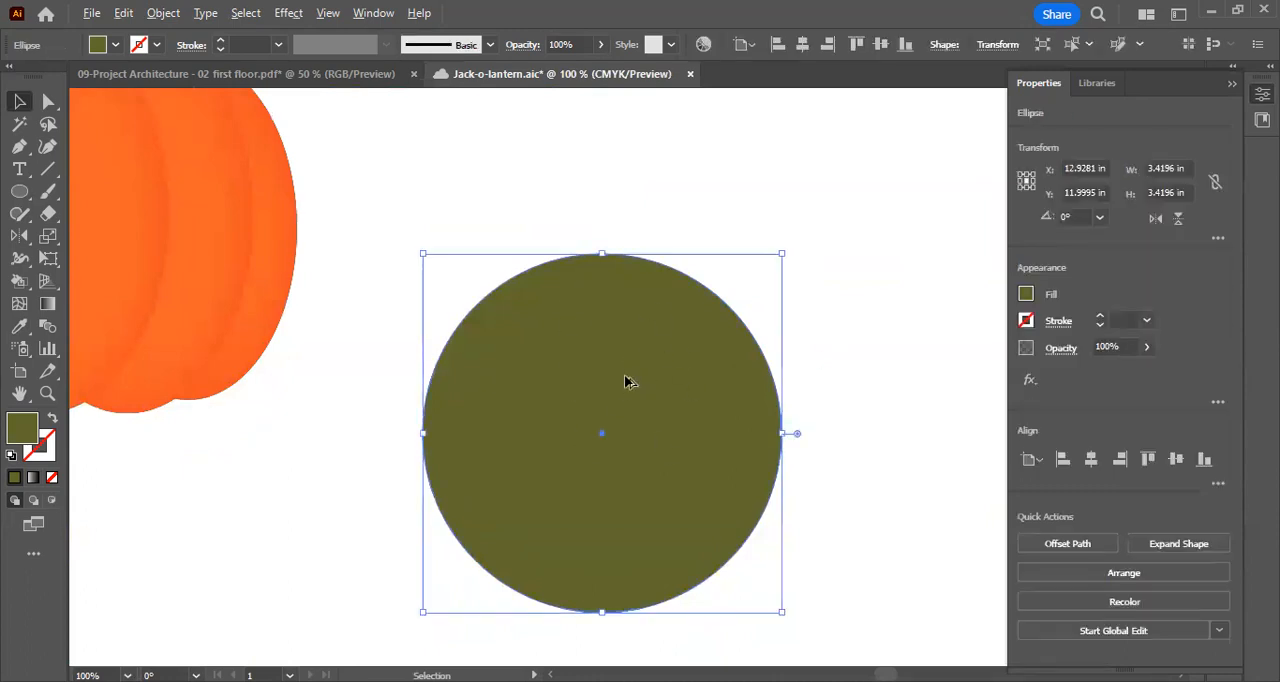
left_click_drag(617, 385, 643, 286)
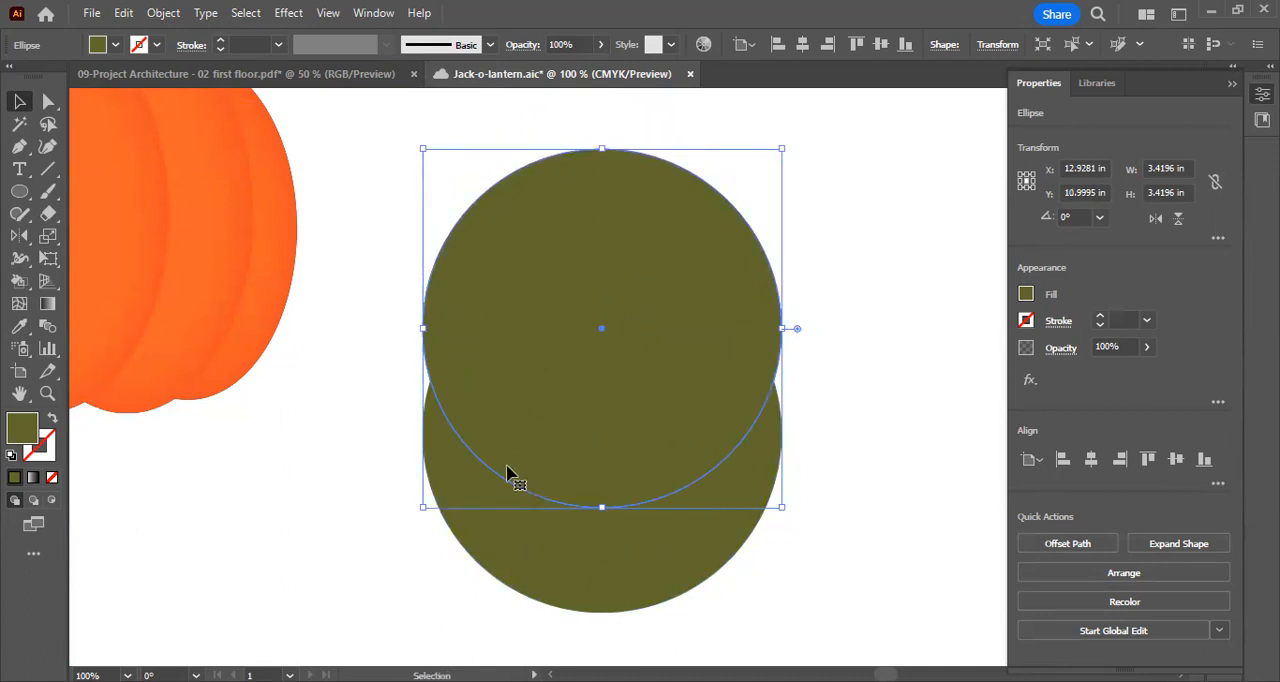
left_click(852, 495)
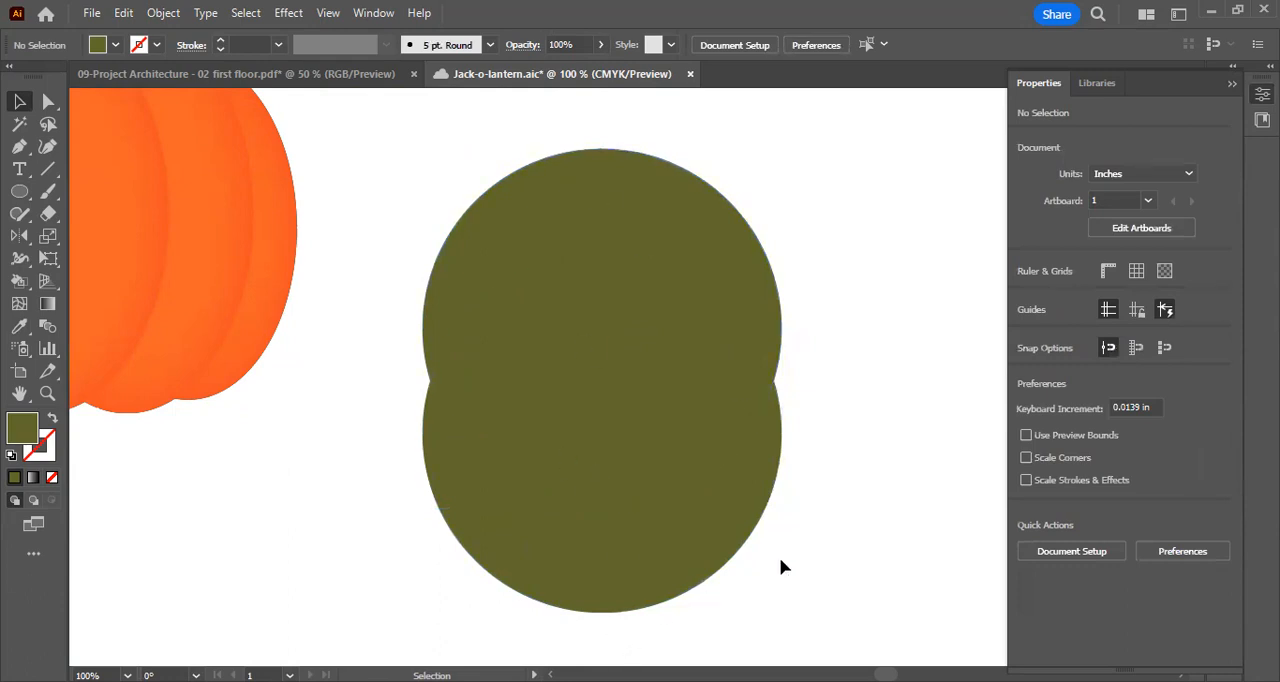
Subtract the upper circle from the lower one with Pathfinder Minus Front to leave a crescent-shaped smile
left_click_drag(855, 572, 367, 177)
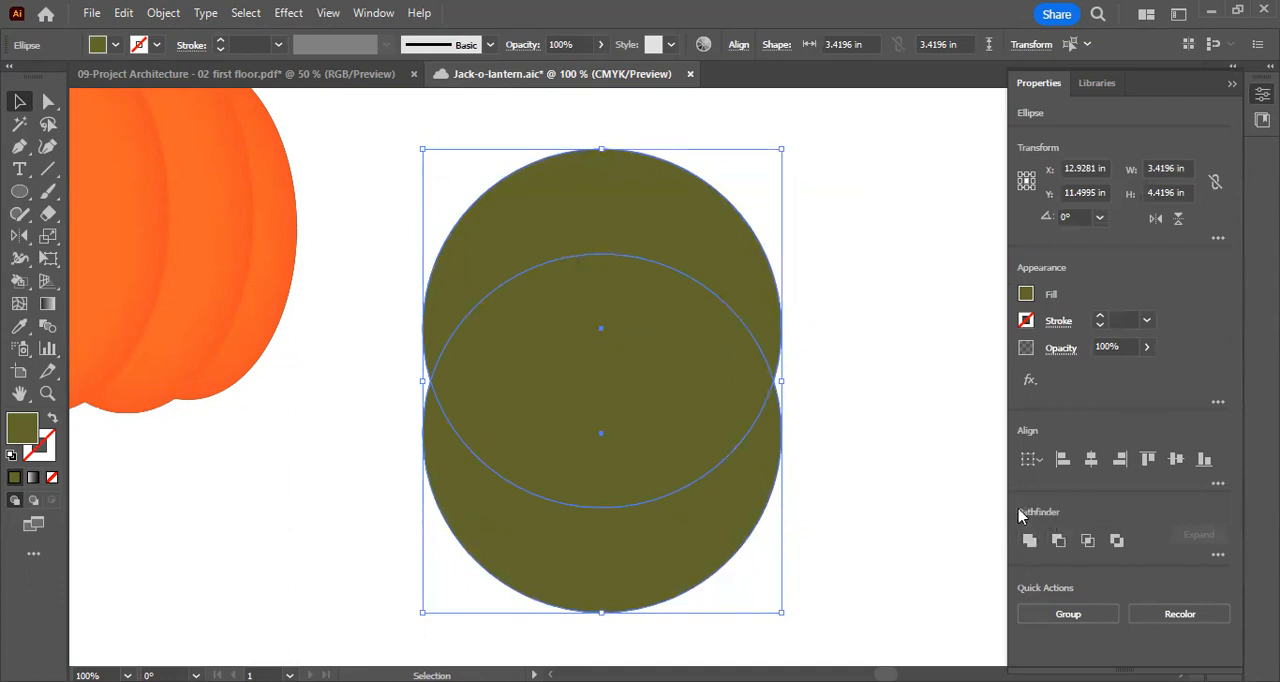
left_click(373, 13)
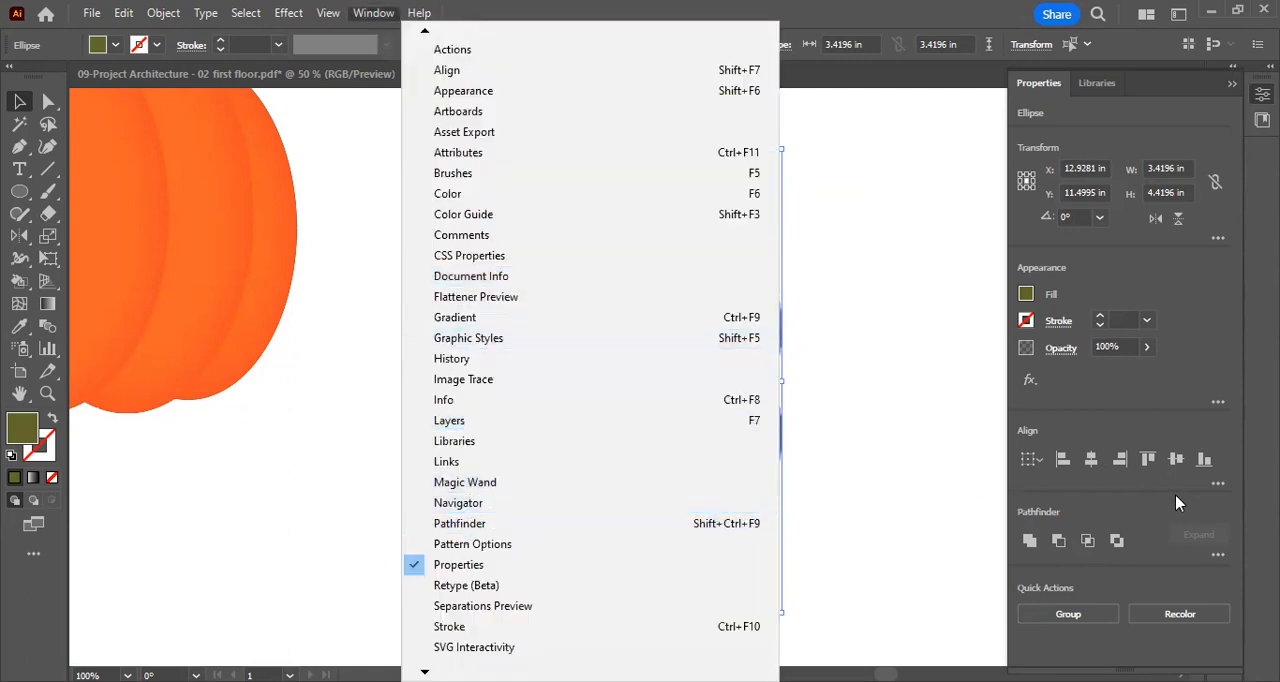
left_click(1057, 538)
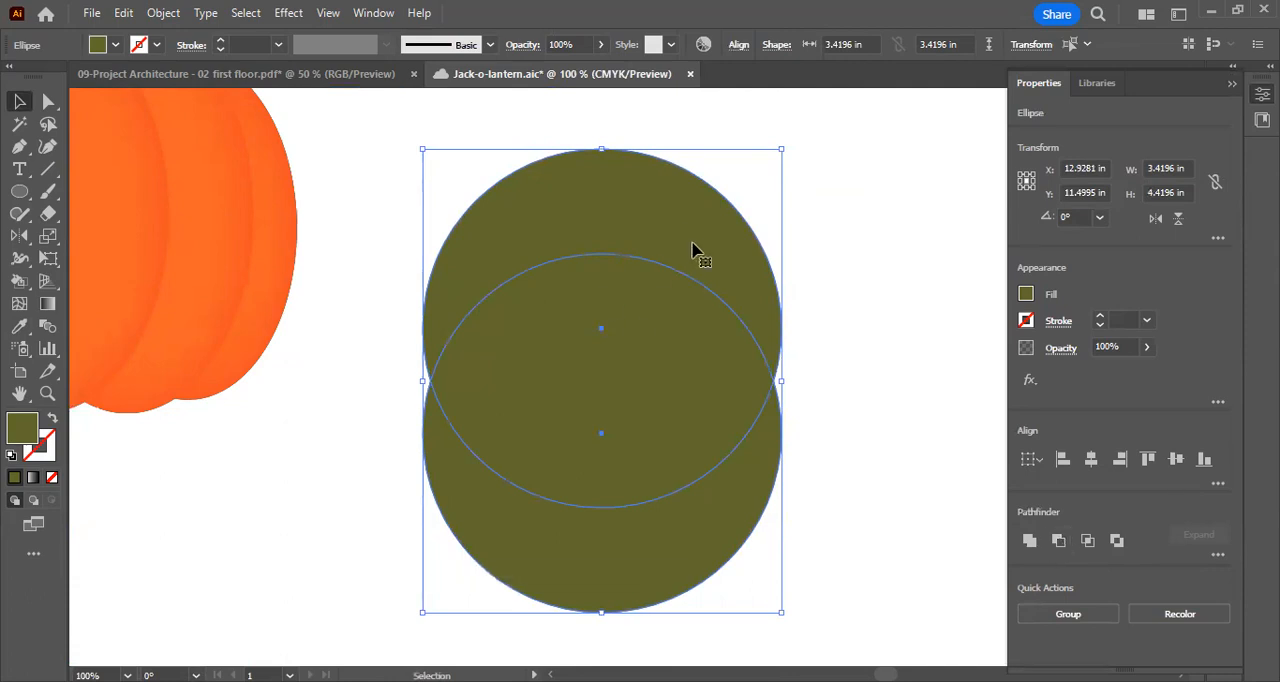
left_click(1060, 541)
left_click(880, 530)
Move the crescent mouth up beneath the eyes and scale it down proportionally to about 2.61 in wide
left_click_drag(737, 503, 734, 357)
scroll(734, 351, "up", 3)
left_click_drag(752, 528, 704, 412)
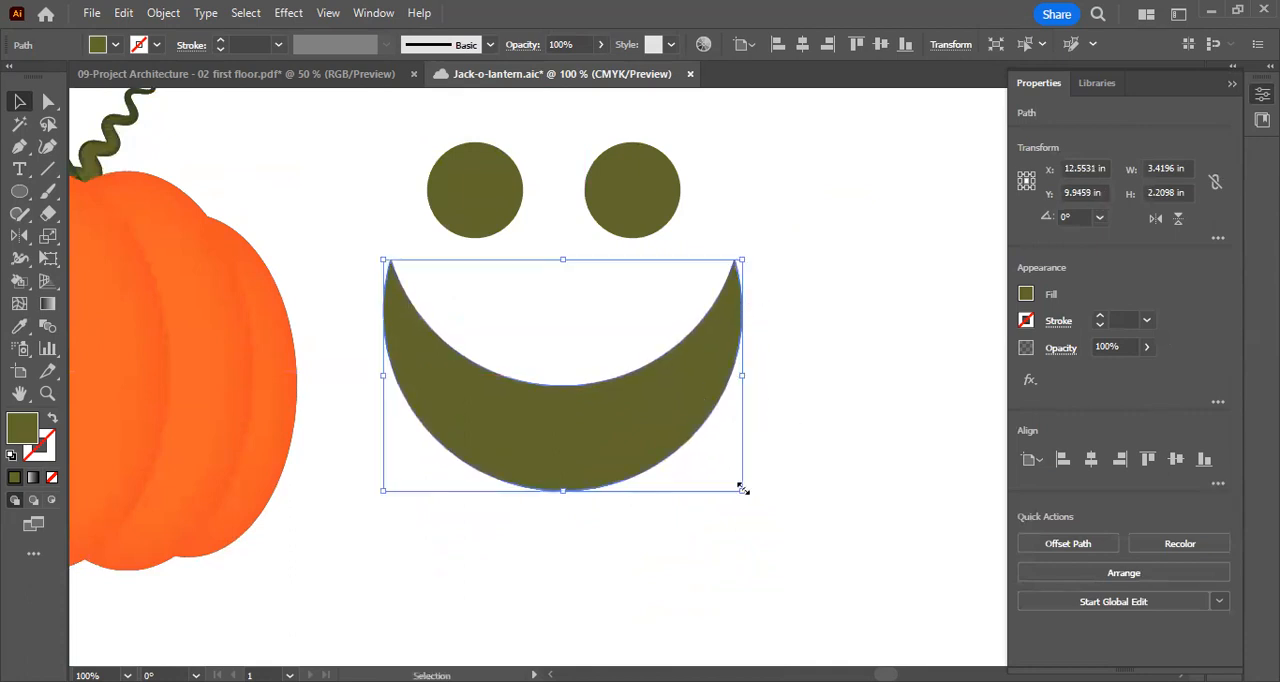
left_click_drag(744, 494, 726, 466)
left_click_drag(614, 425, 607, 403)
scroll(783, 388, "up", 3)
left_click(783, 388)
left_click_drag(398, 240, 763, 643)
left_click(905, 437)
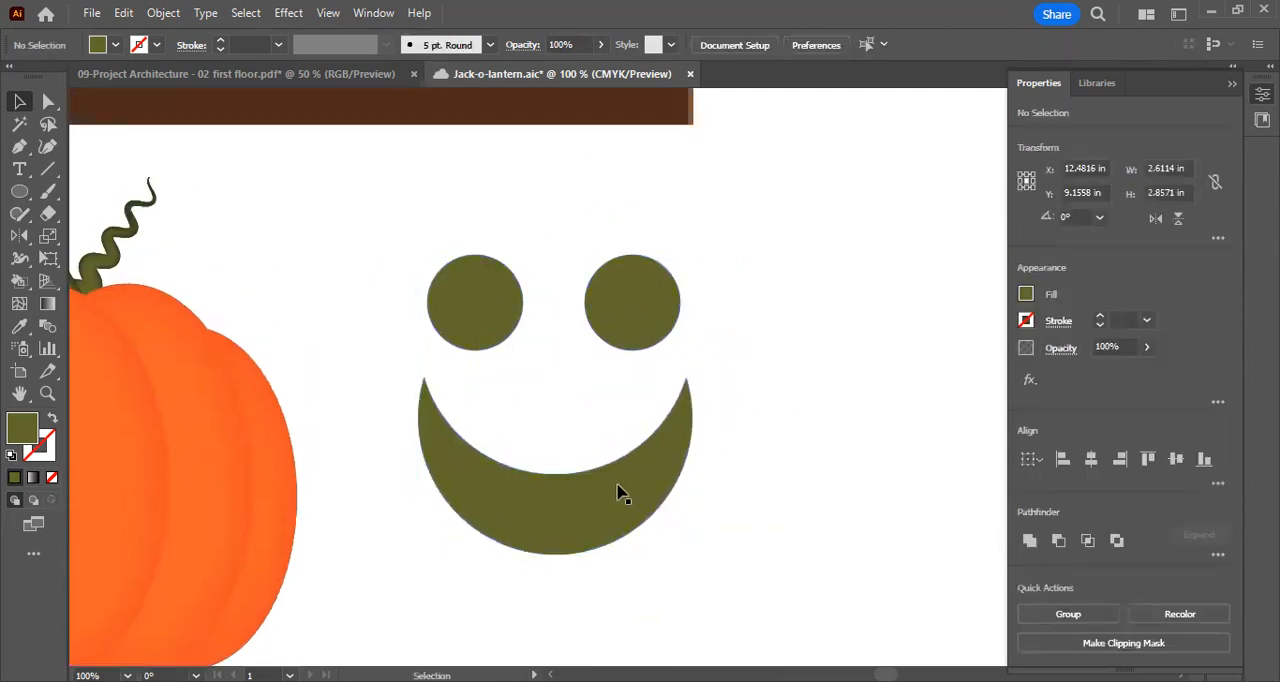
left_click(628, 493)
left_click_drag(631, 494, 633, 494)
left_click_drag(366, 217, 737, 543)
scroll(396, 582, "down", 1)
mouse_move(396, 574)
left_mouse_down()
mouse_move(800, 541)
mouse_move(374, 580)
left_mouse_up()
left_click(736, 265)
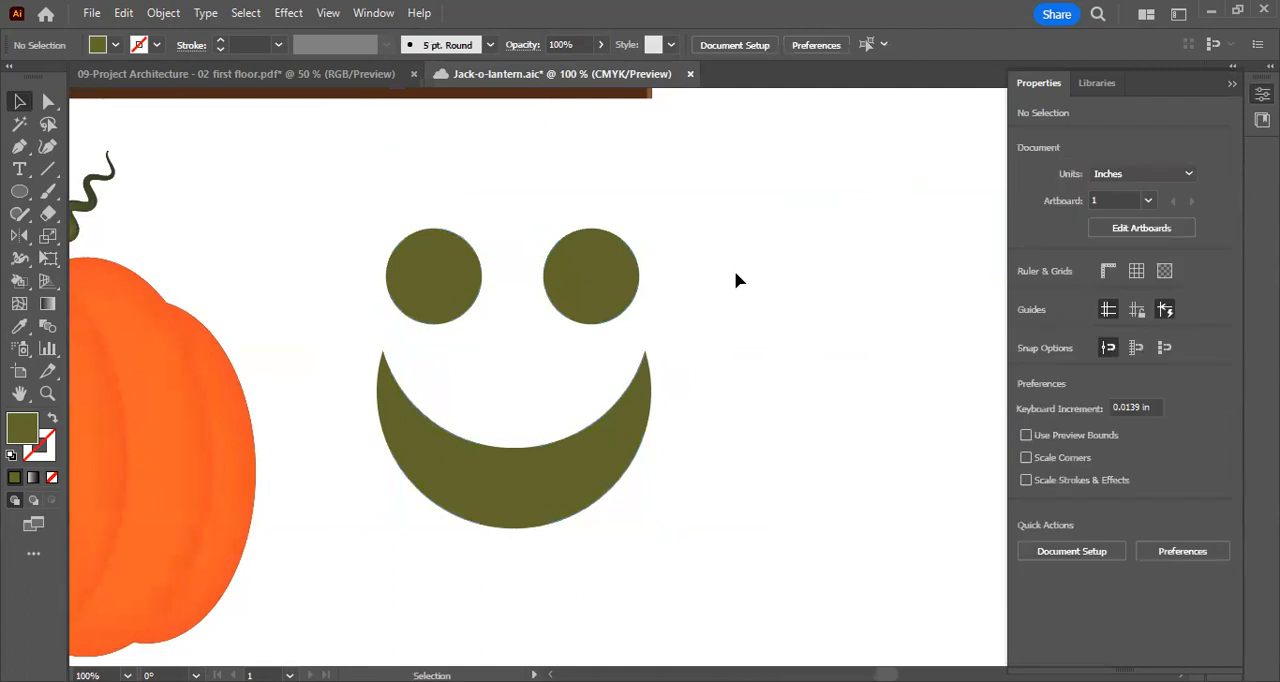
Apply the Roughen effect to both eyes and the mouth with 5% relative size, detail 3/in and corner points
left_click_drag(330, 217, 684, 595)
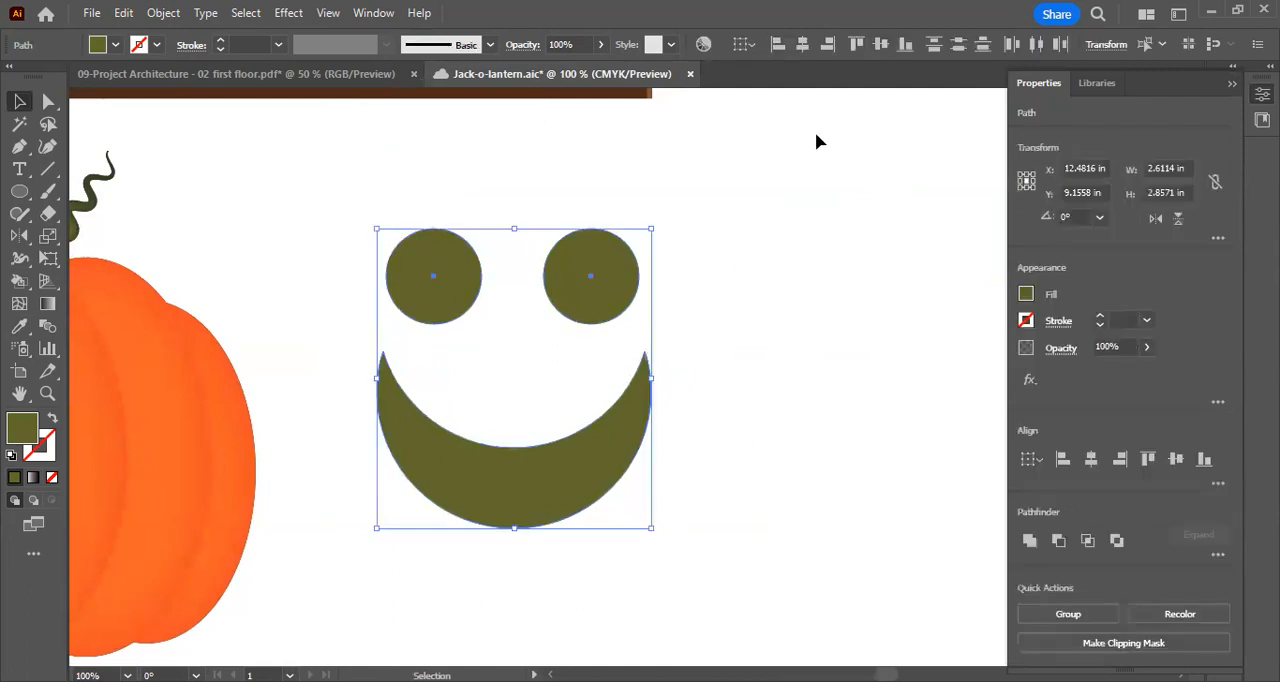
left_click(534, 315)
left_click_drag(314, 194, 738, 594)
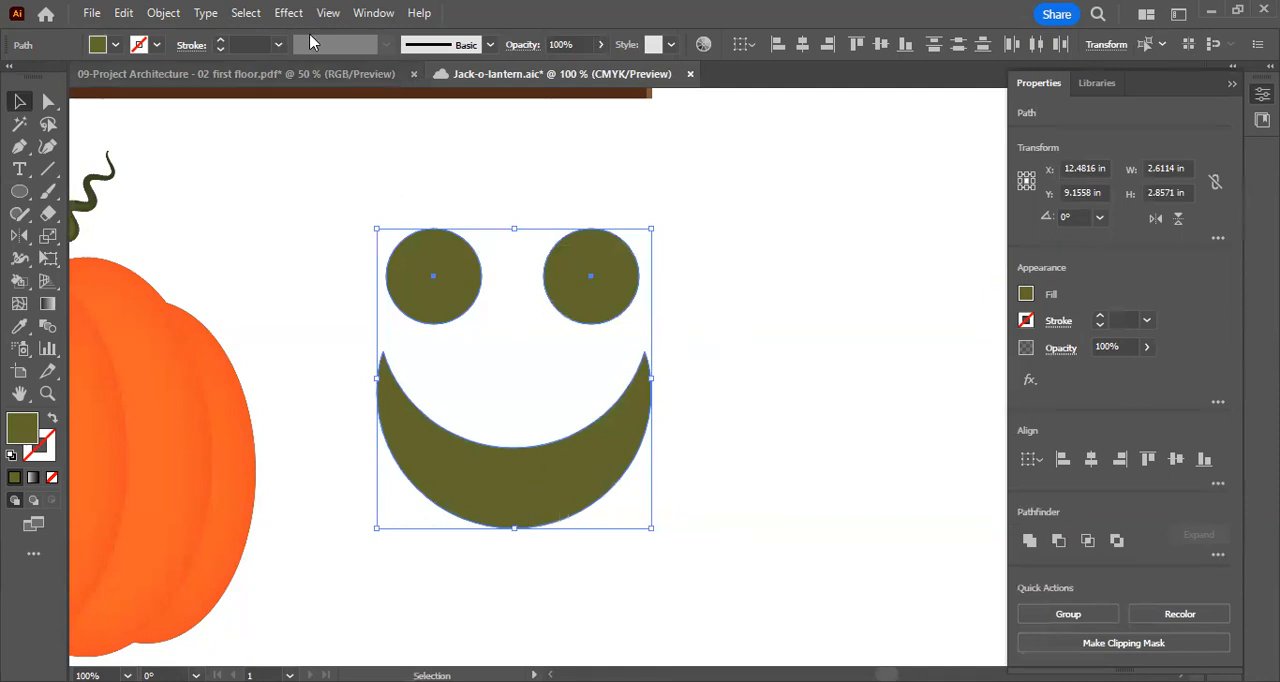
left_click(288, 13)
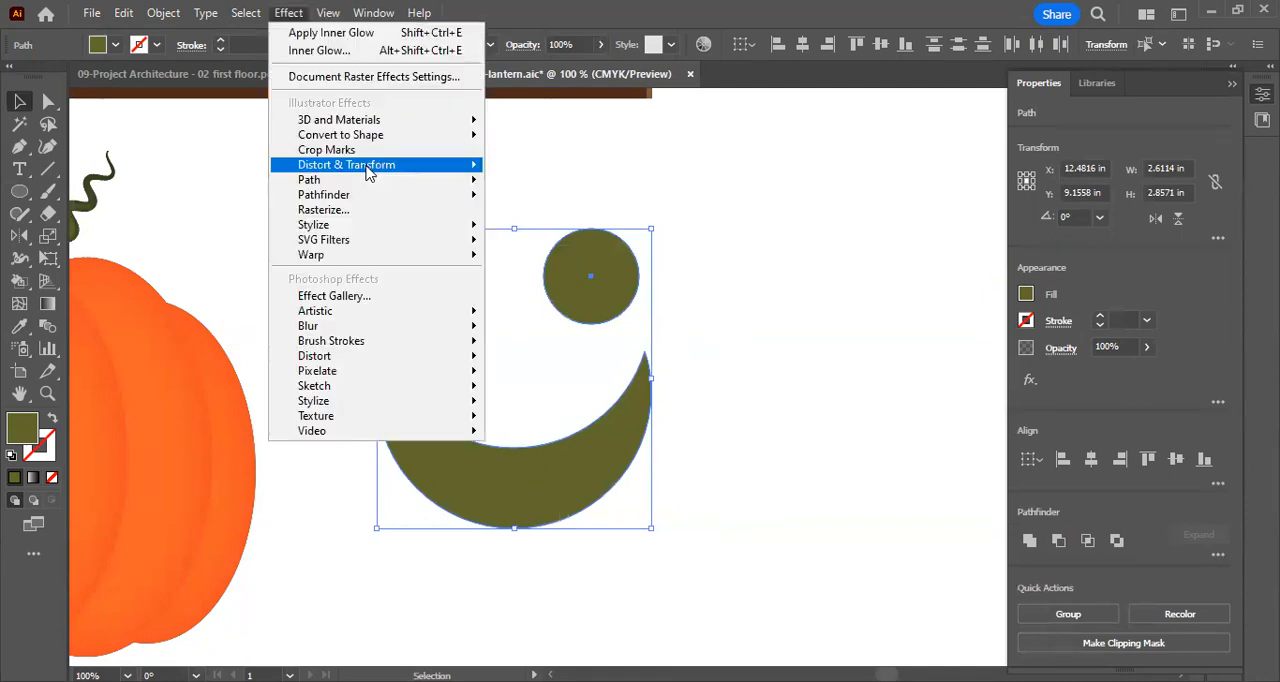
mouse_move(367, 173)
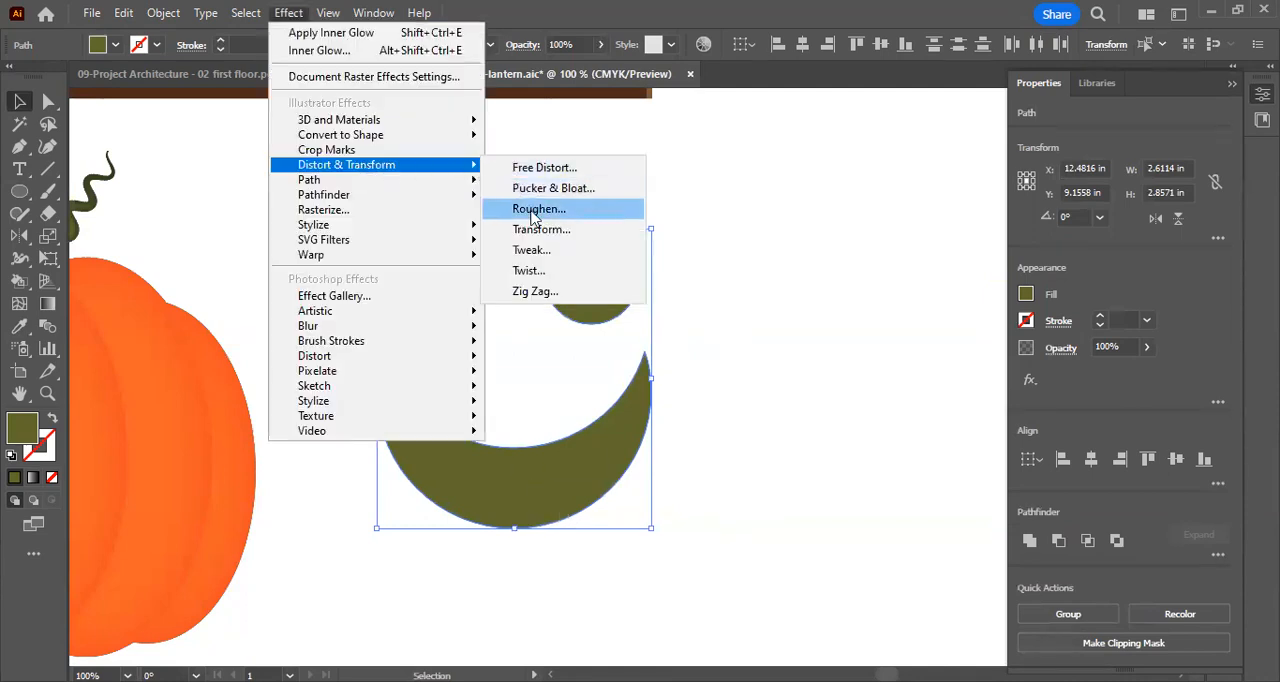
left_click(565, 210)
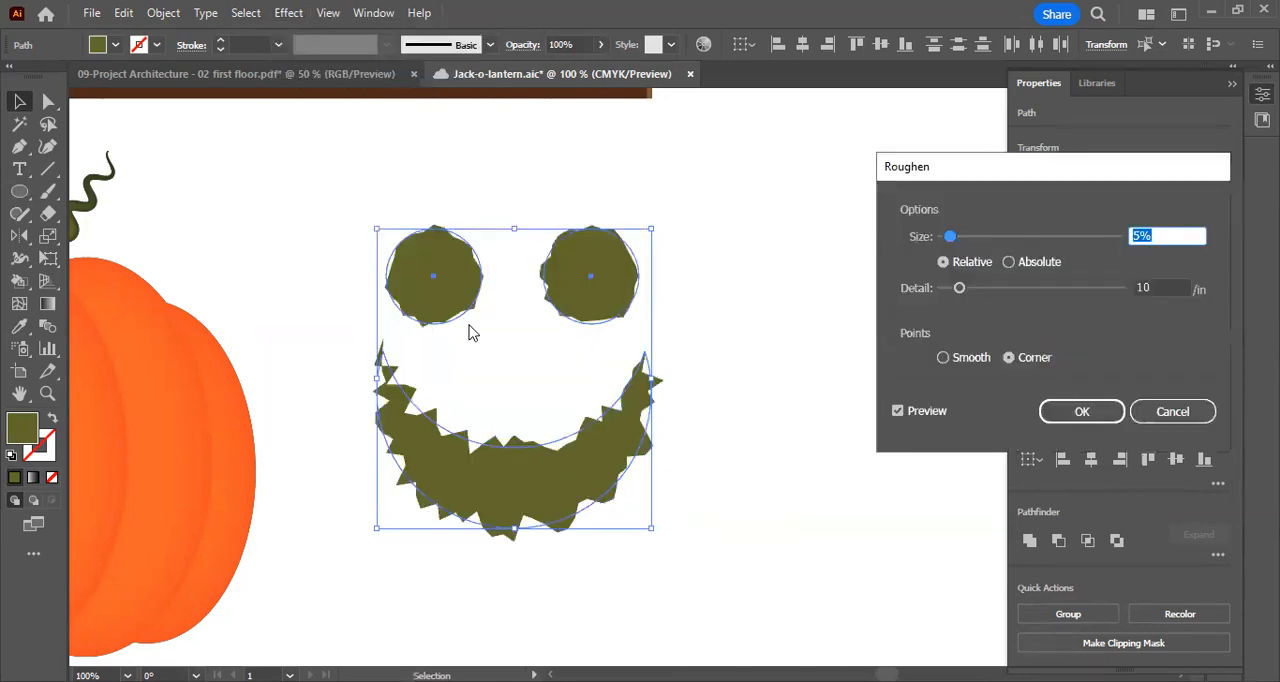
left_click_drag(960, 288, 952, 289)
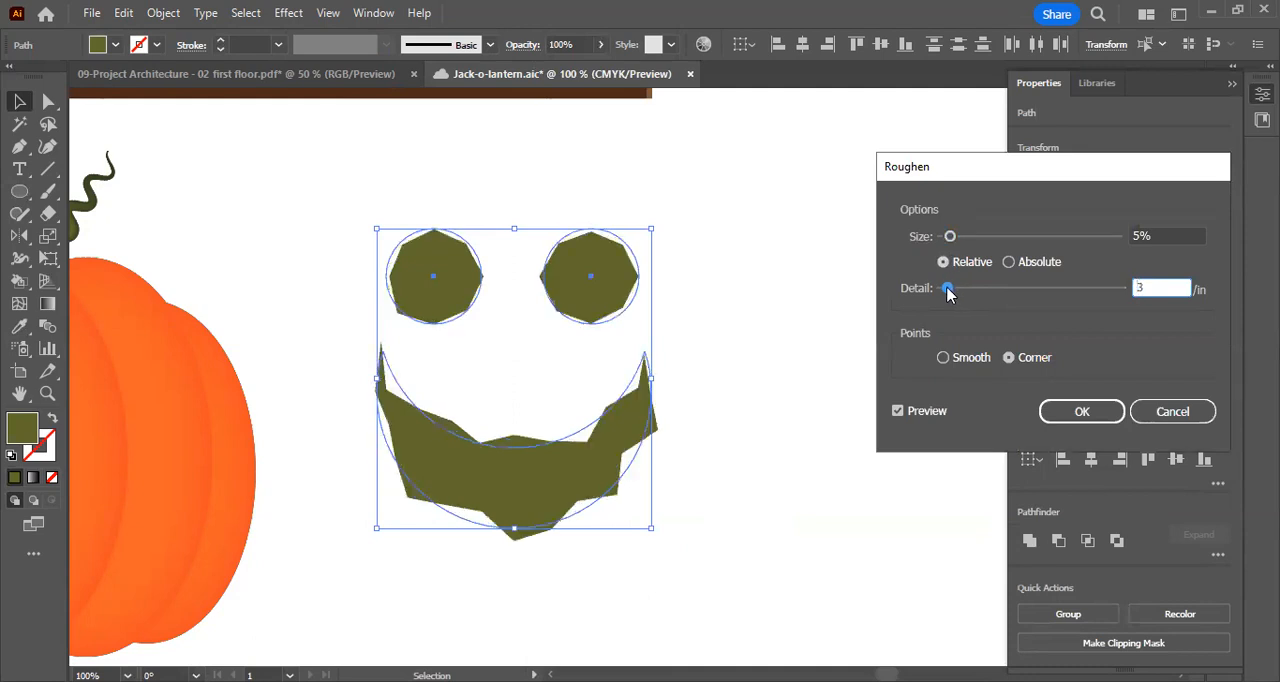
left_click(1076, 418)
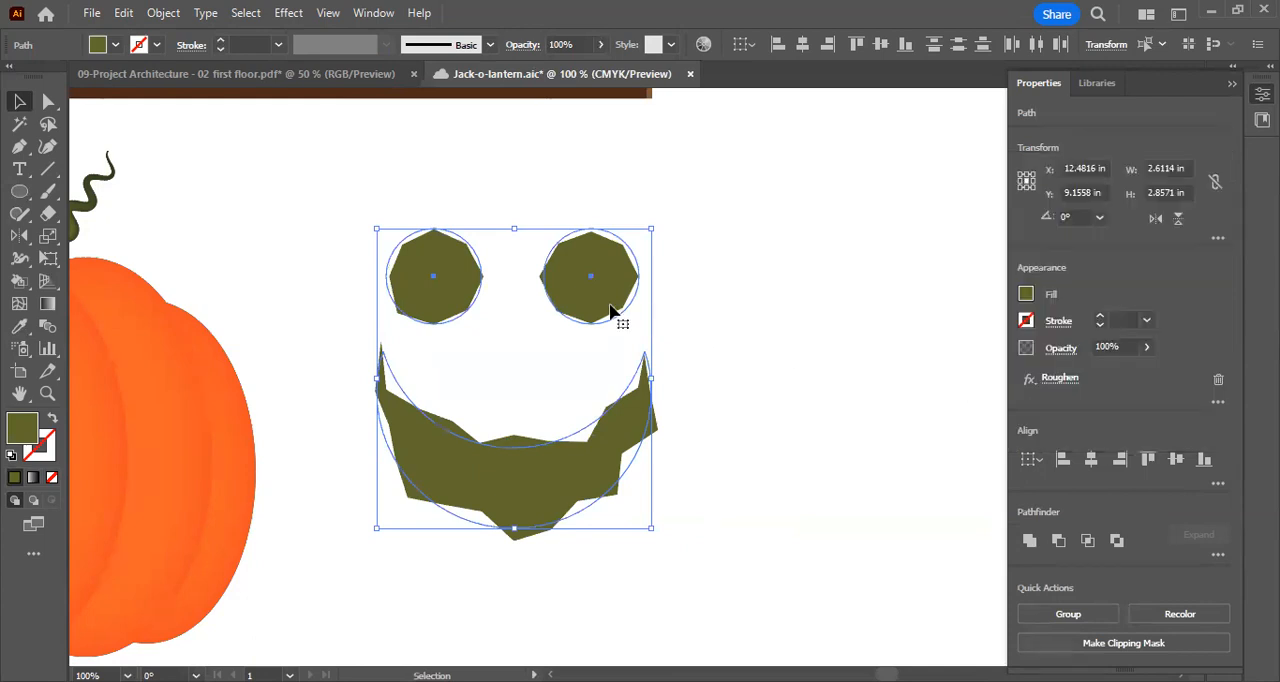
Expand the roughened appearance of both eyes and the mouth into plain editable paths
left_click(163, 13)
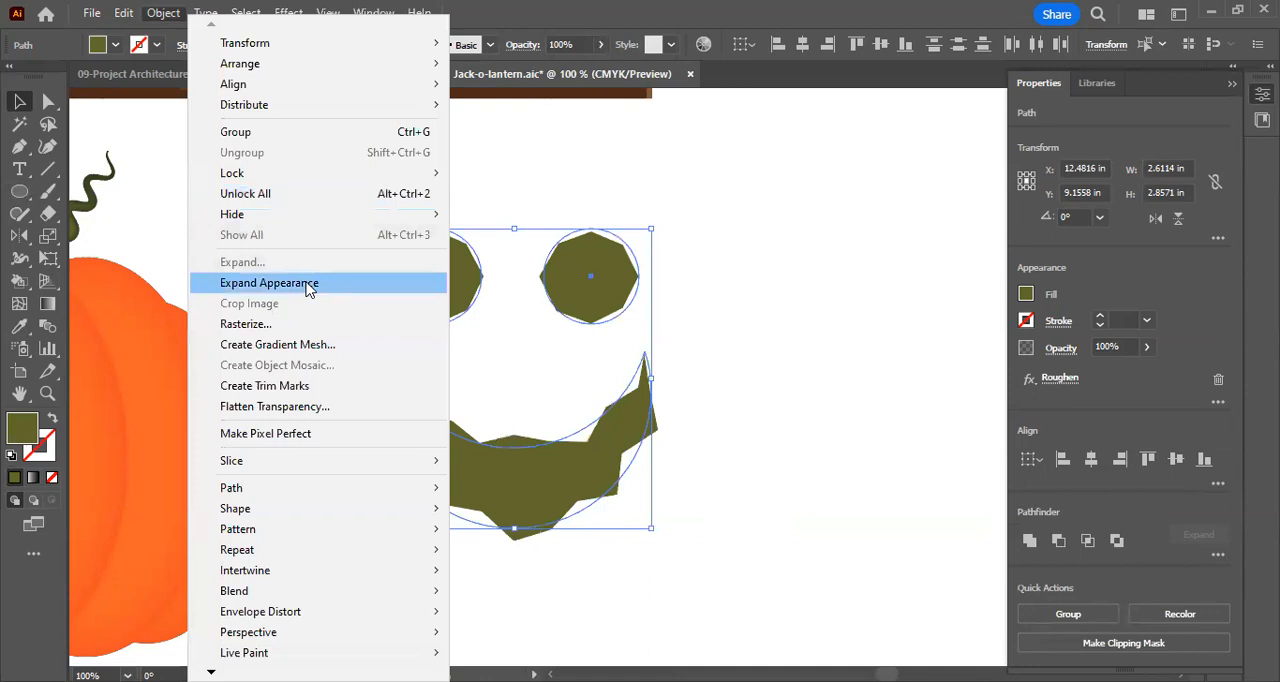
left_click(308, 287)
left_click(740, 319)
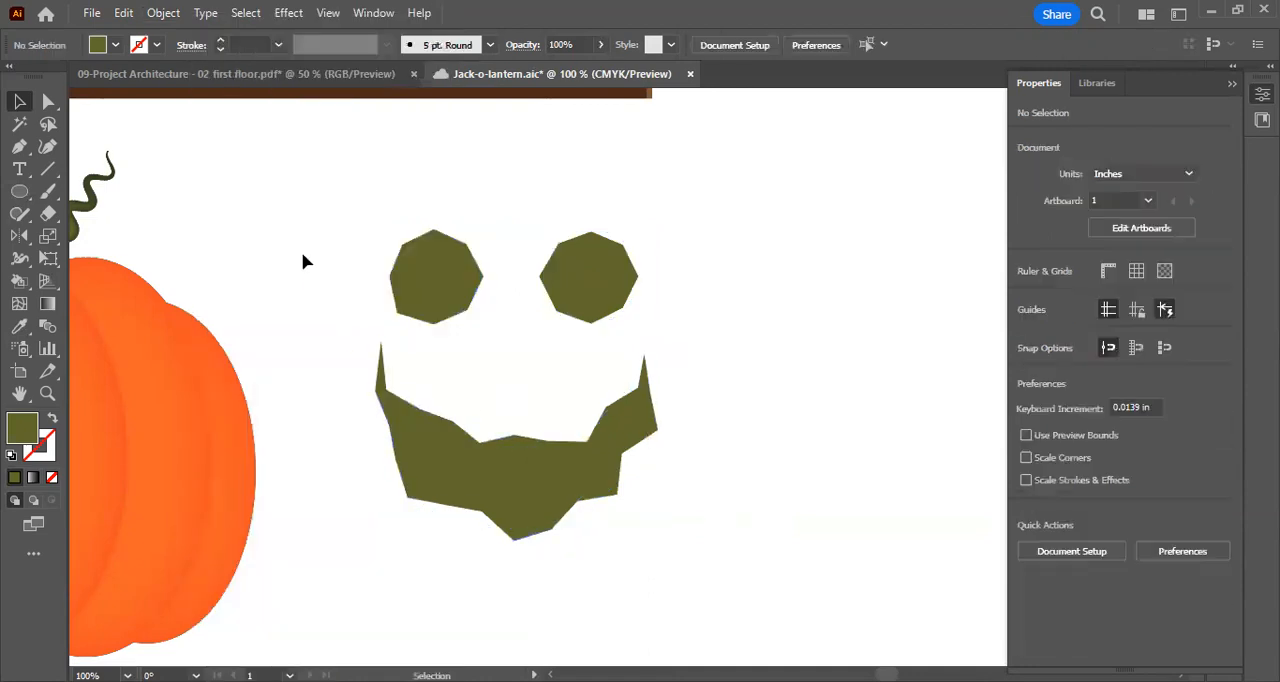
Group the eyes and mouth and place the face centred on the pumpkin body
left_click_drag(393, 200, 736, 181)
left_click(950, 268)
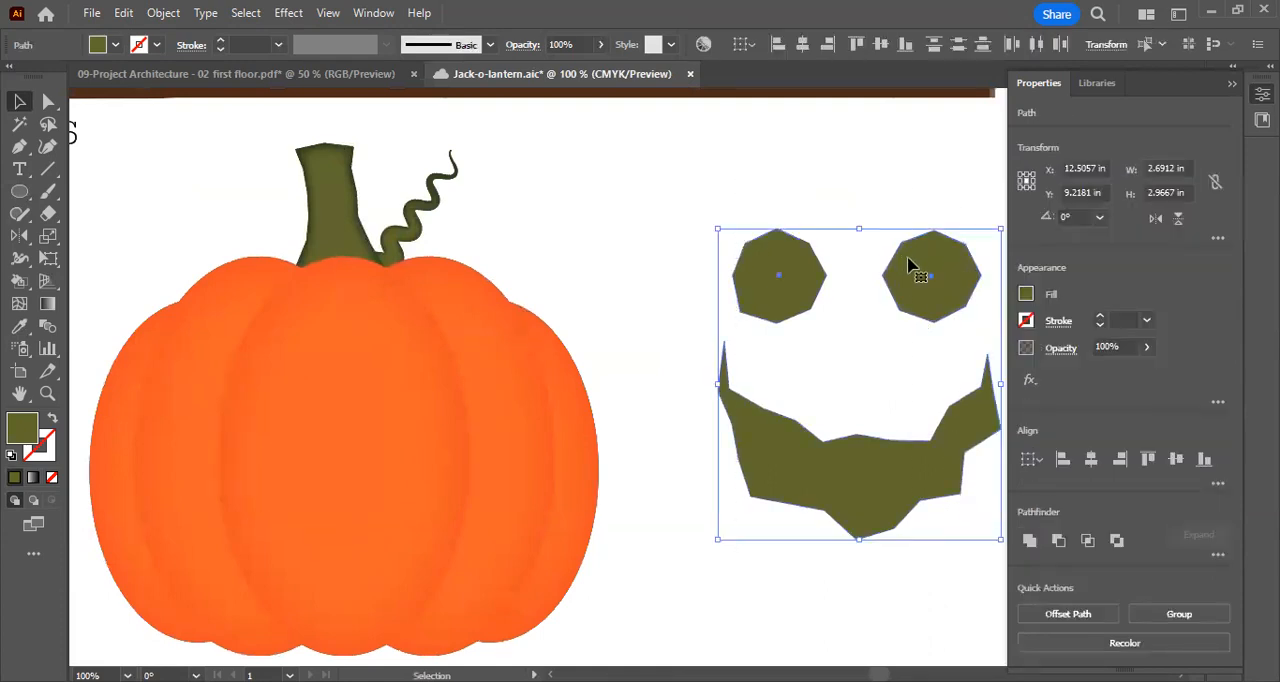
right_click(910, 265)
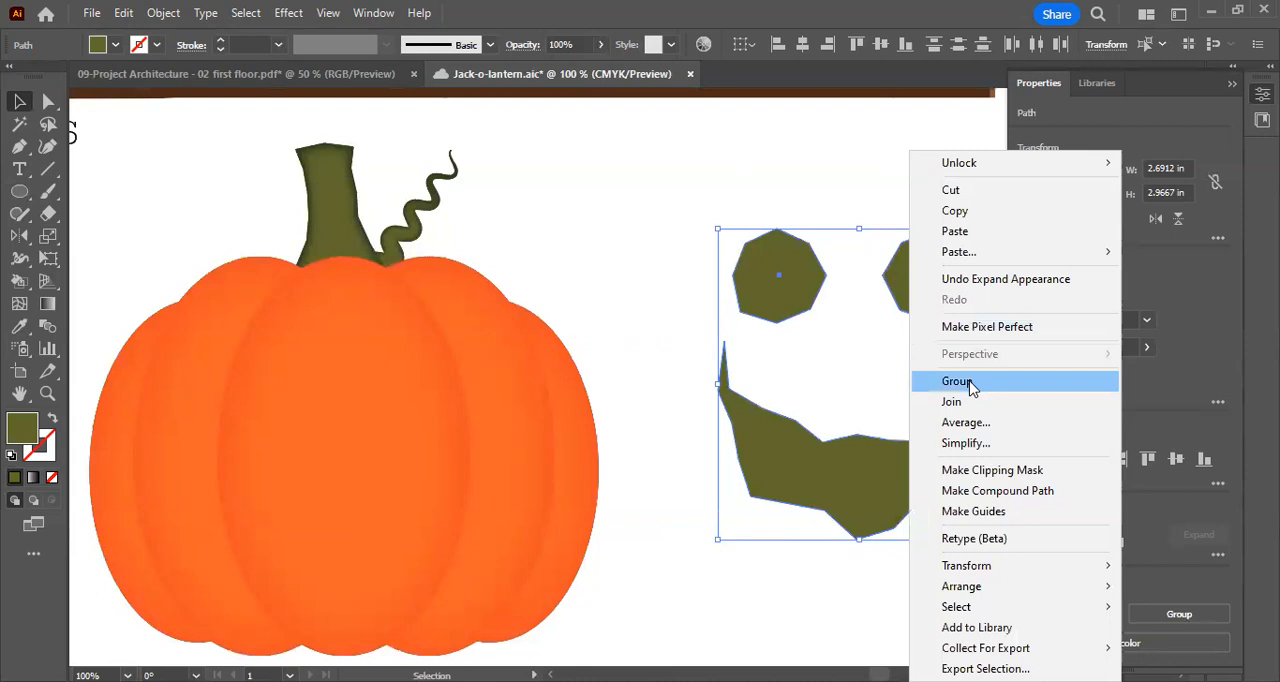
left_click(970, 386)
left_click_drag(814, 280, 282, 331)
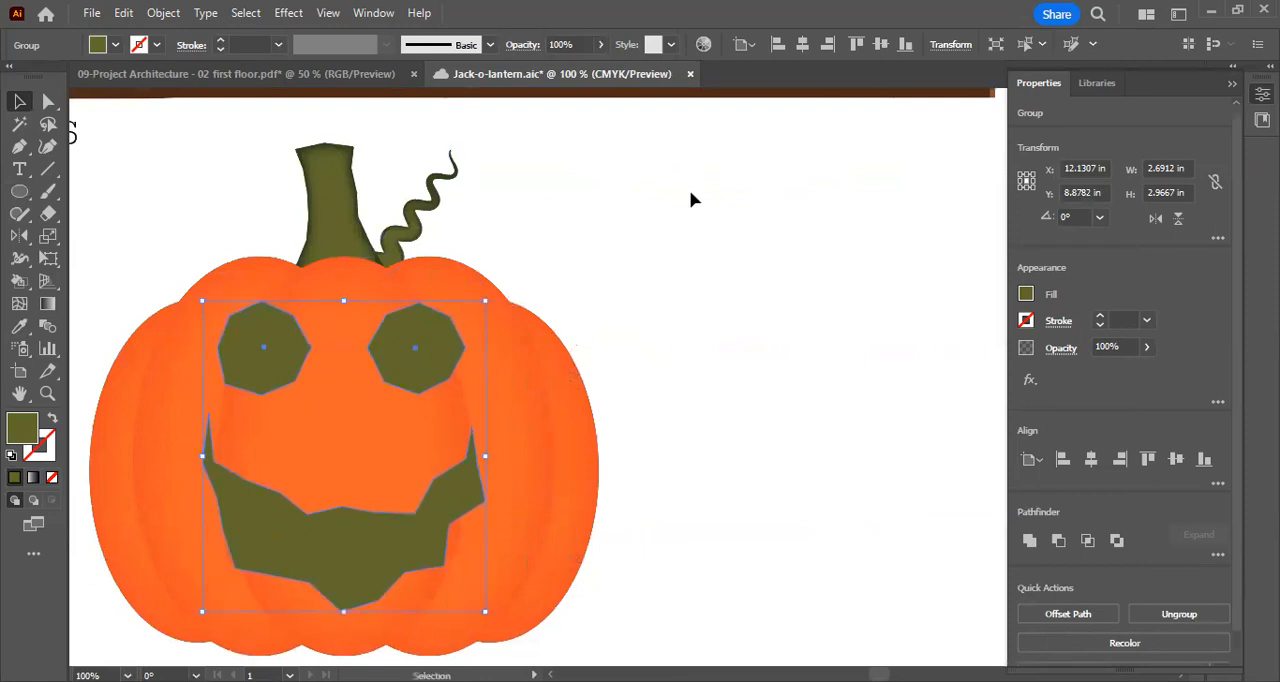
scroll(690, 230, "down", 2)
scroll(745, 253, "left", 3)
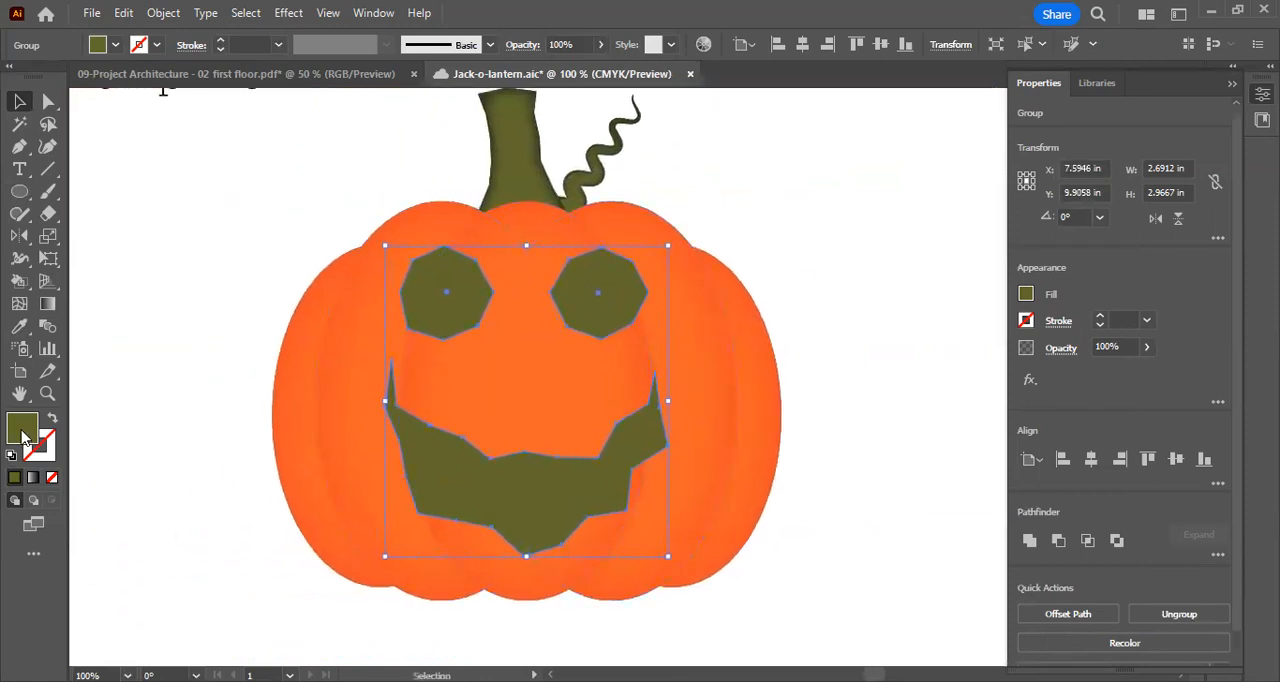
left_click(729, 234)
scroll(749, 254, "up", 1)
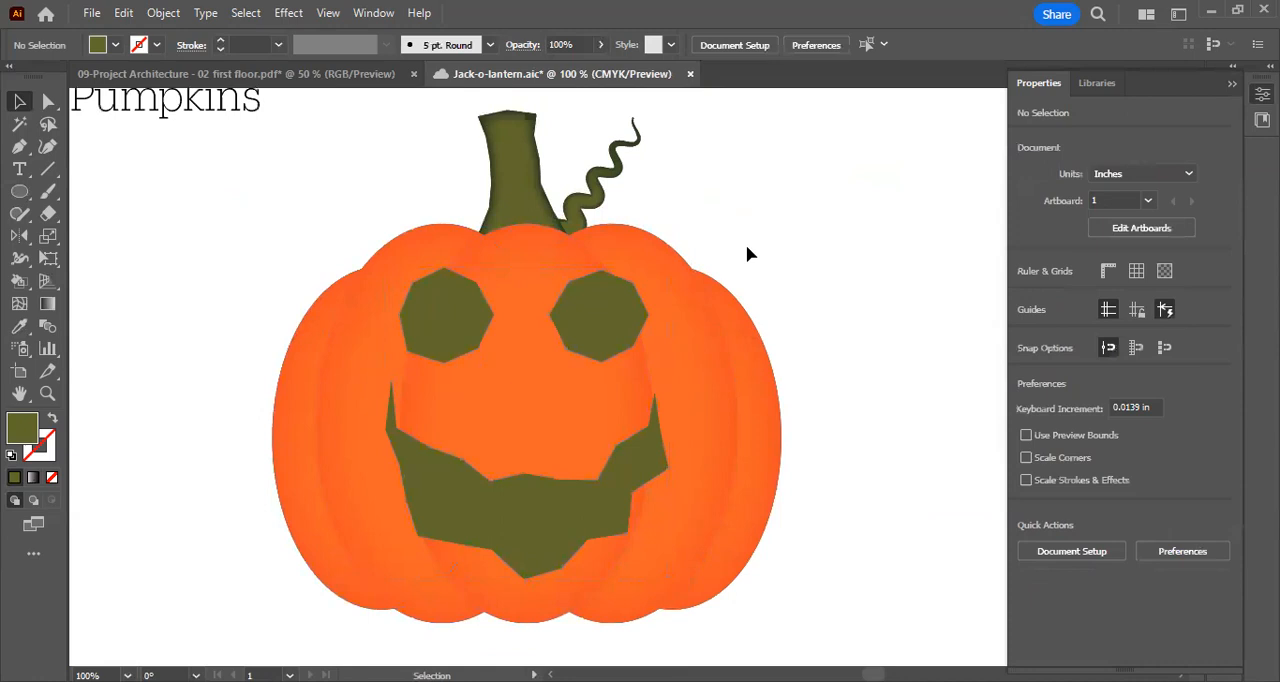
Recolour the grouped face with the bright yellow fill FFED48 and deselect it
key("ctrl+minus")
key("ctrl+minus")
key("ctrl+minus")
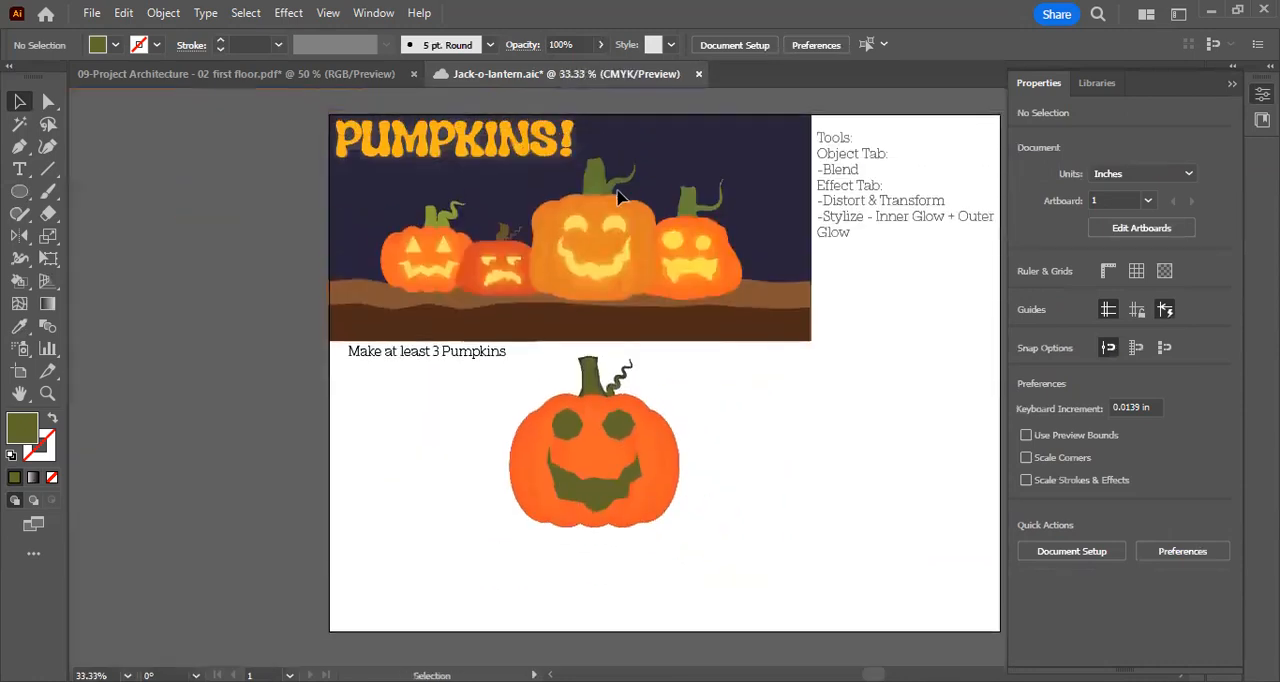
left_click(610, 440)
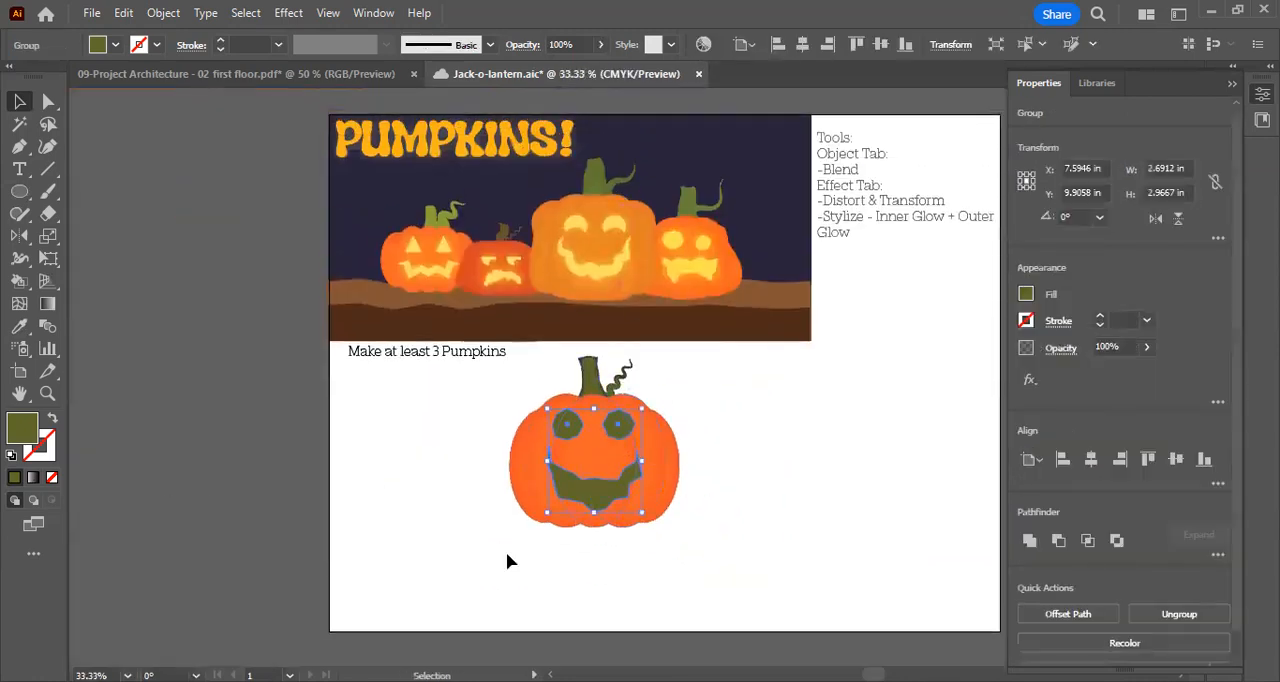
key("ctrl+plus")
key("ctrl+plus")
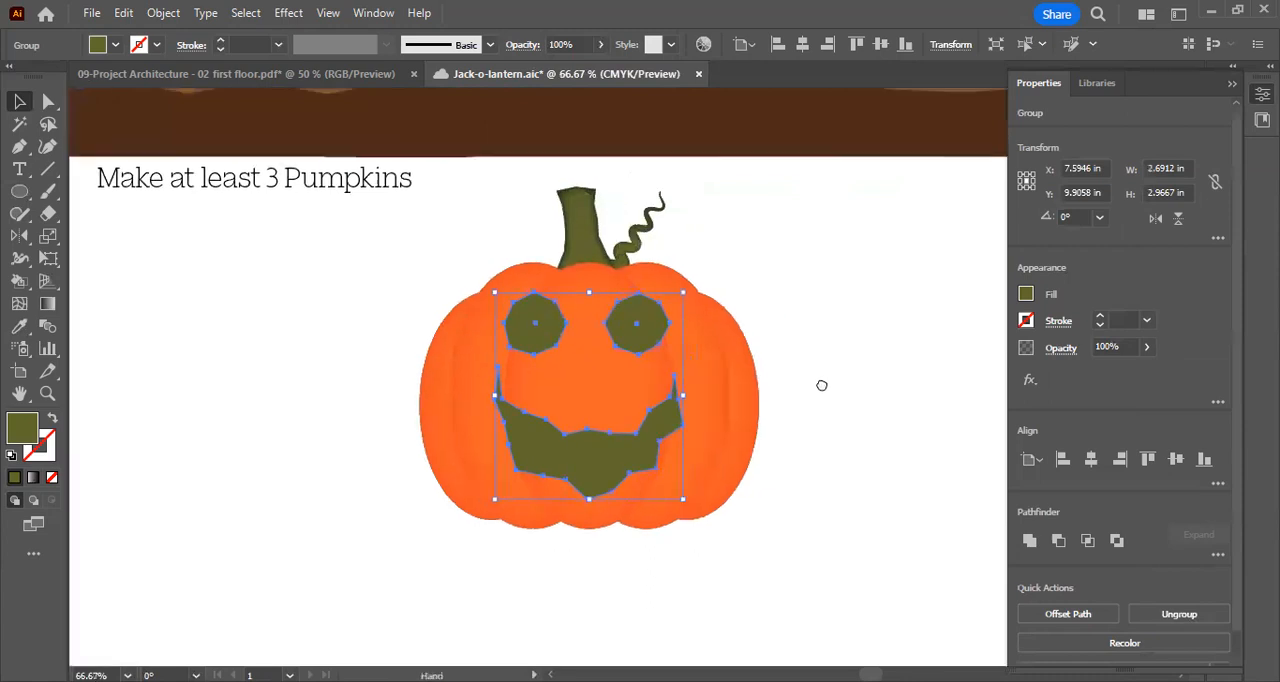
double_click(33, 430)
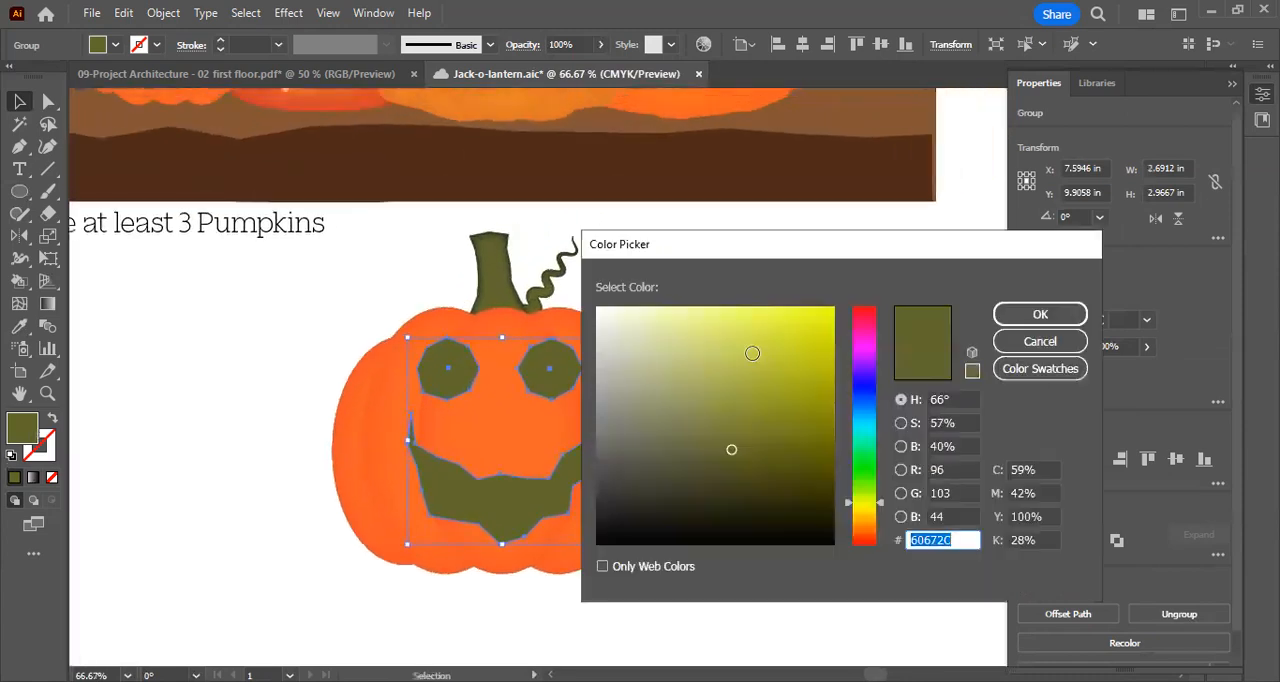
left_click_drag(731, 449, 763, 316)
left_click_drag(855, 535, 857, 509)
left_click_drag(765, 320, 773, 303)
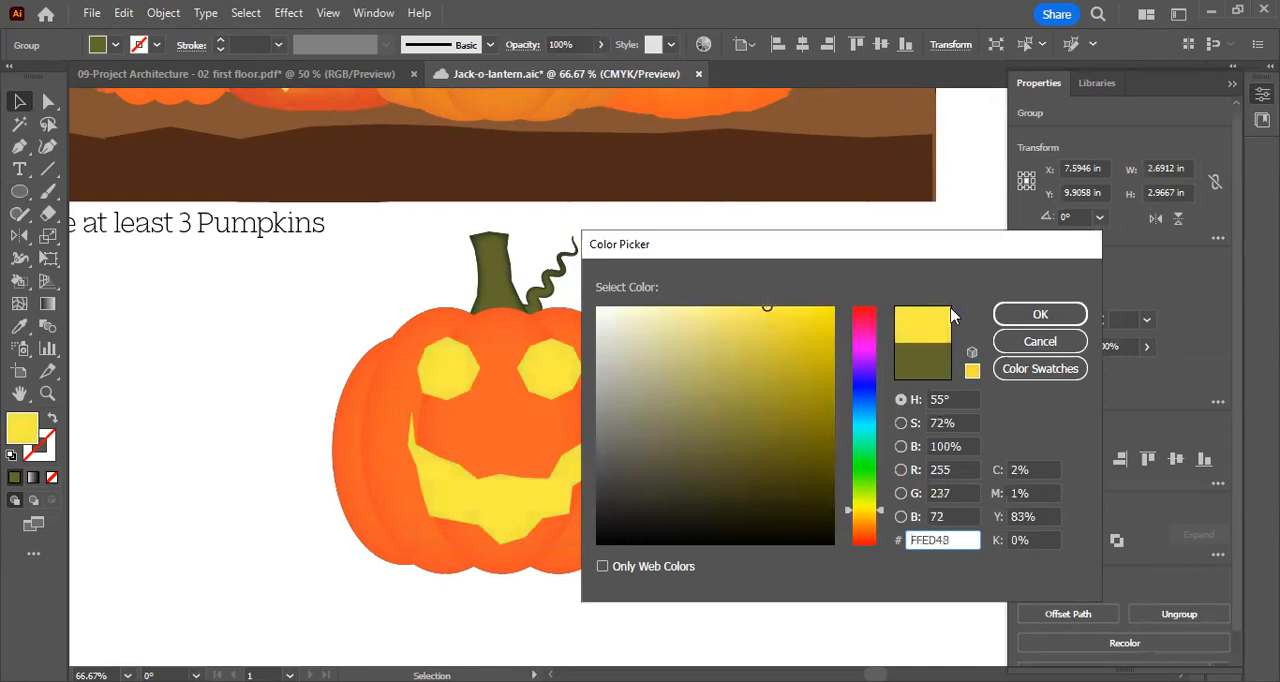
left_click(1028, 314)
key("ctrl+shift+a")
key("ctrl+plus")
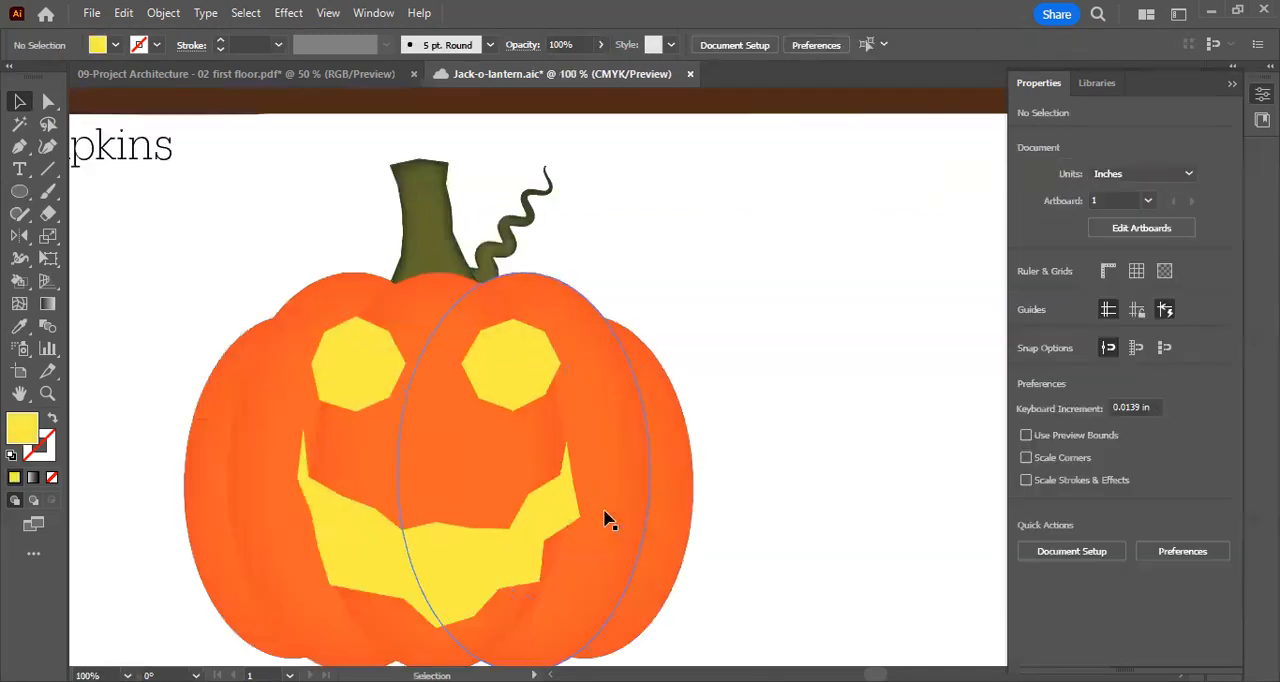
Add an Outer Glow to the face group in Overlay mode with colour FFE75C, 100% opacity and 0.125 in blur
scroll(641, 388, "down", 2)
left_click(526, 285)
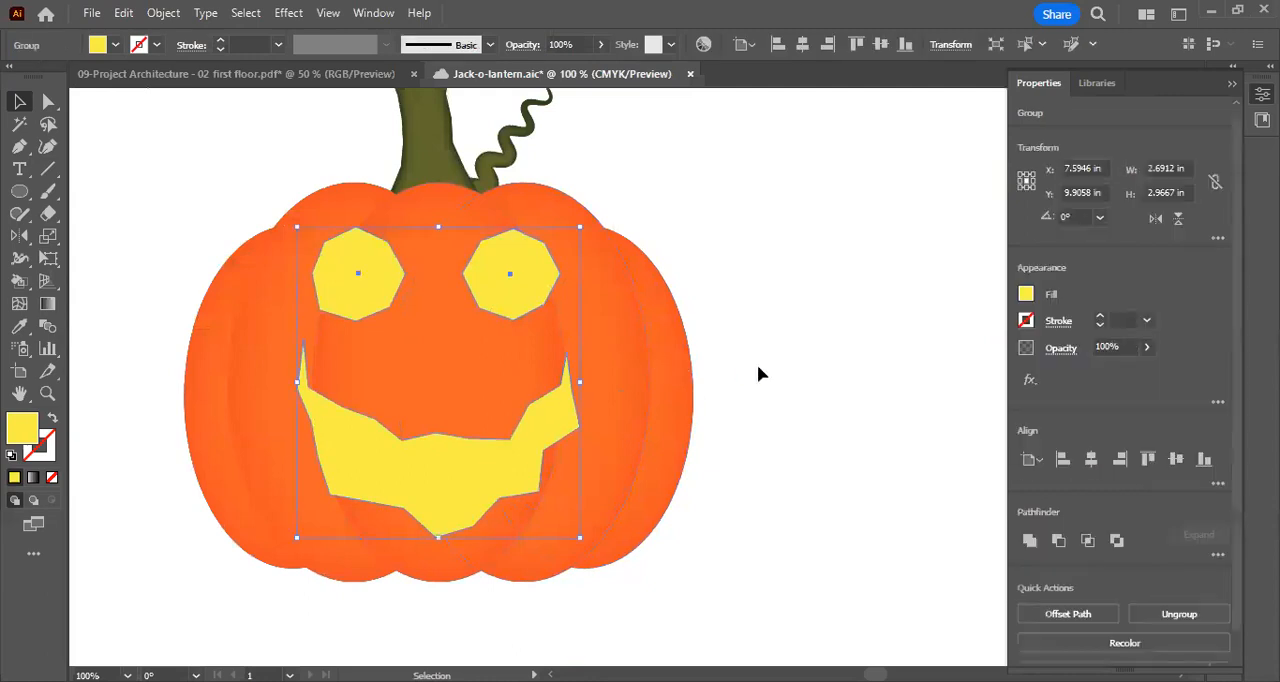
scroll(614, 248, "up", 1)
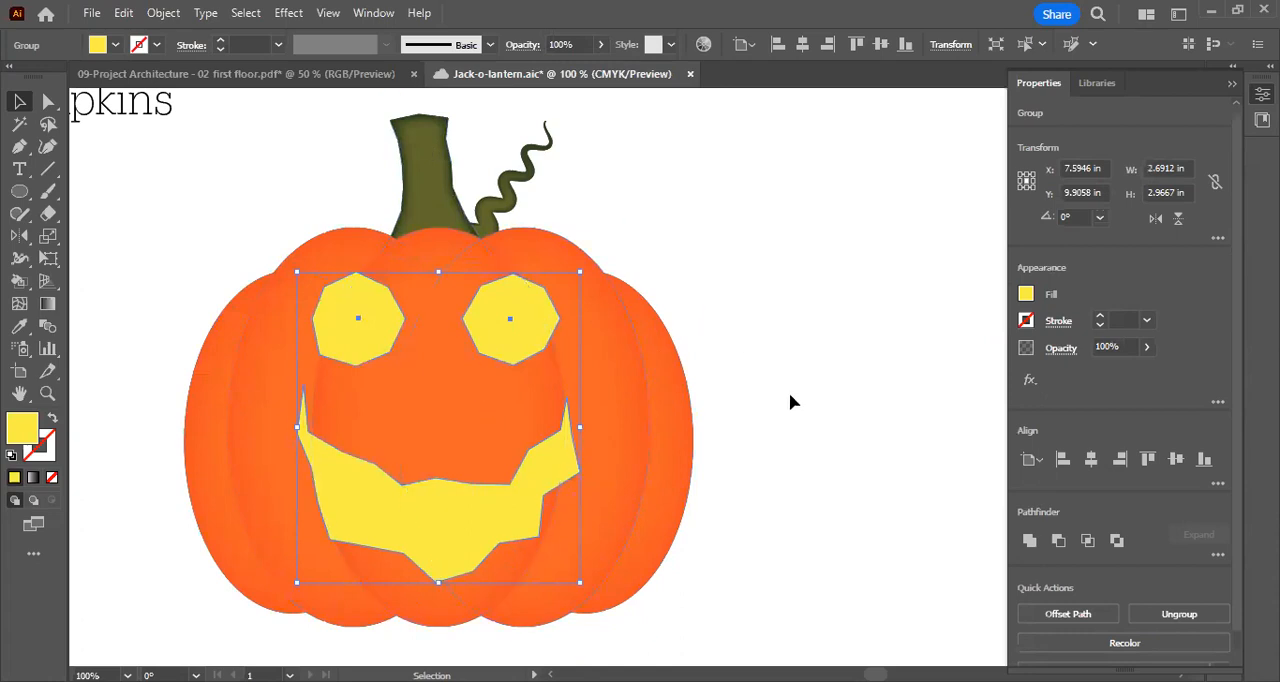
left_click(288, 12)
mouse_move(365, 225)
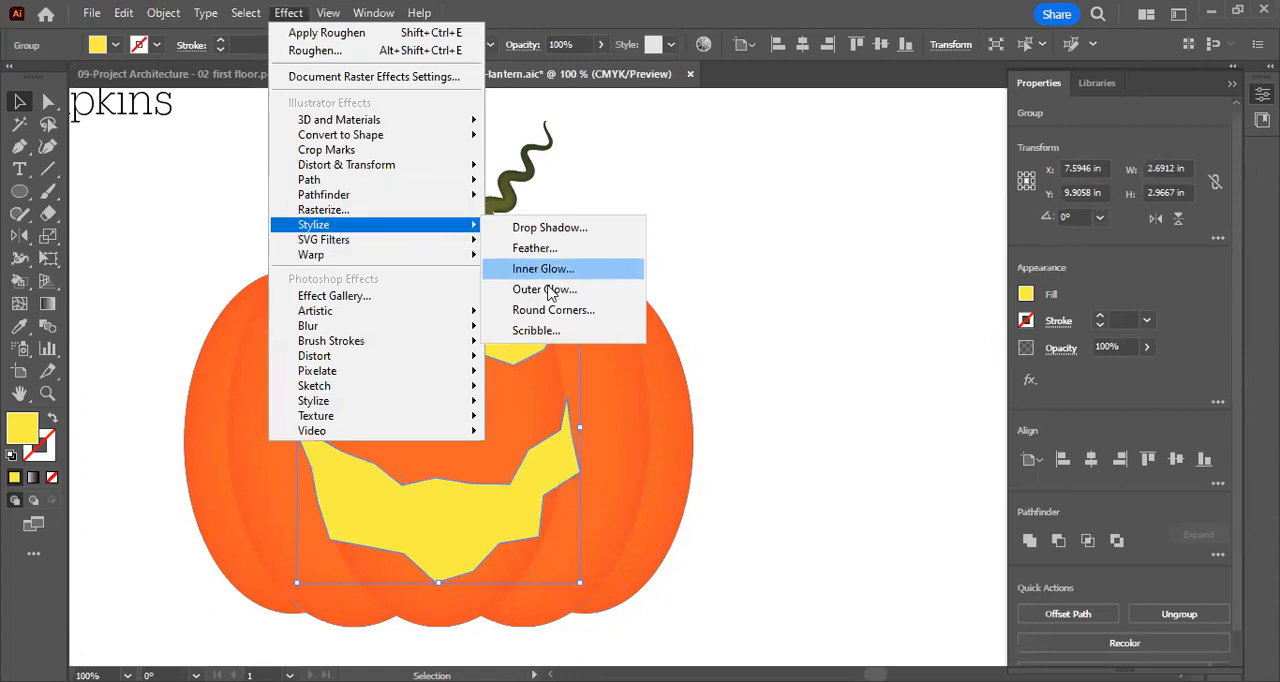
left_click(560, 293)
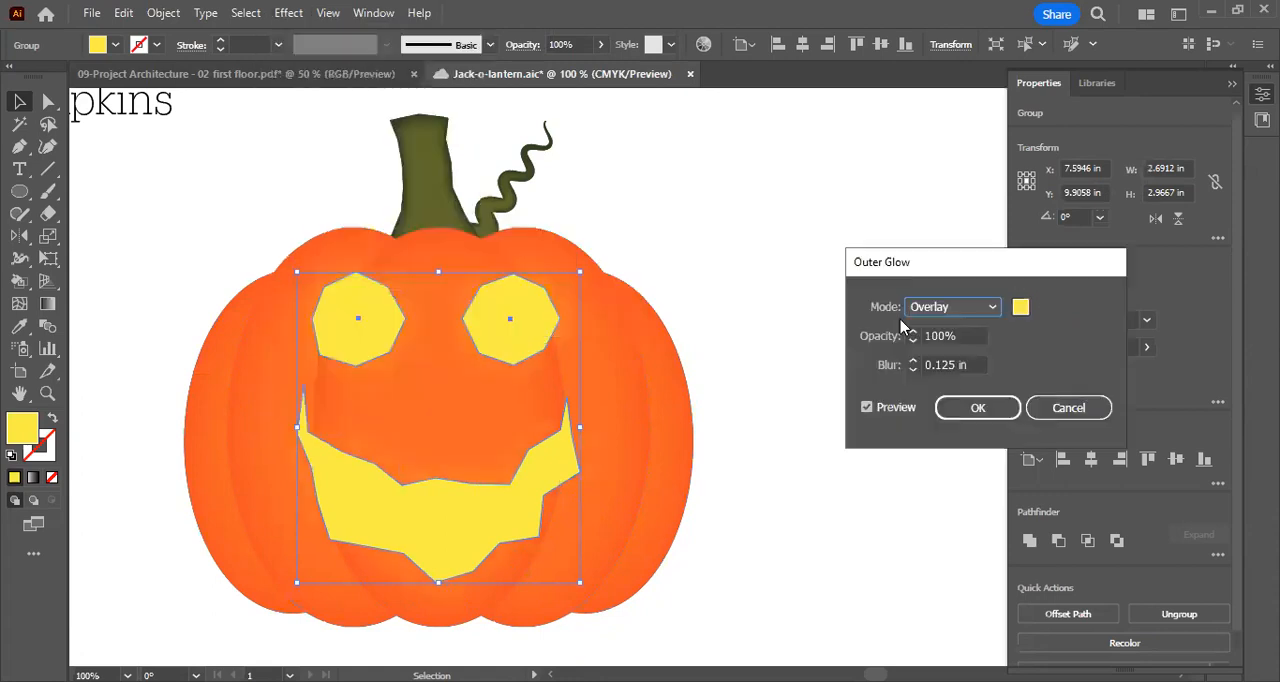
left_click(955, 307)
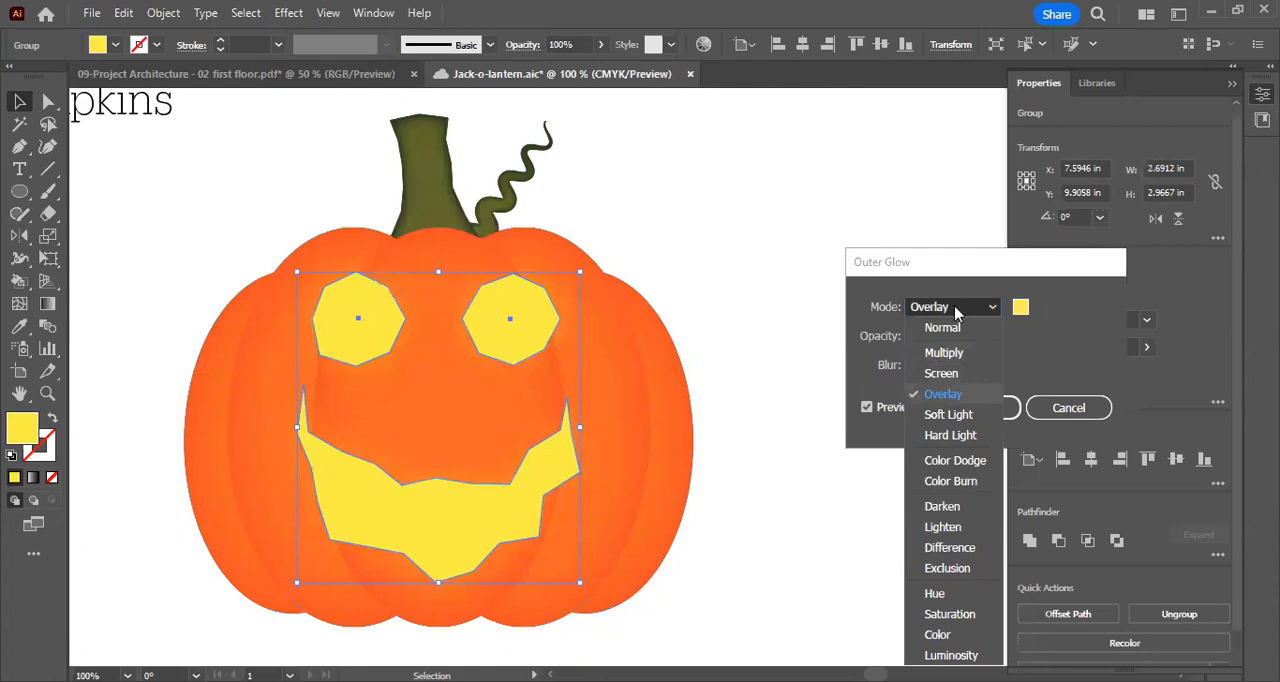
left_click(966, 397)
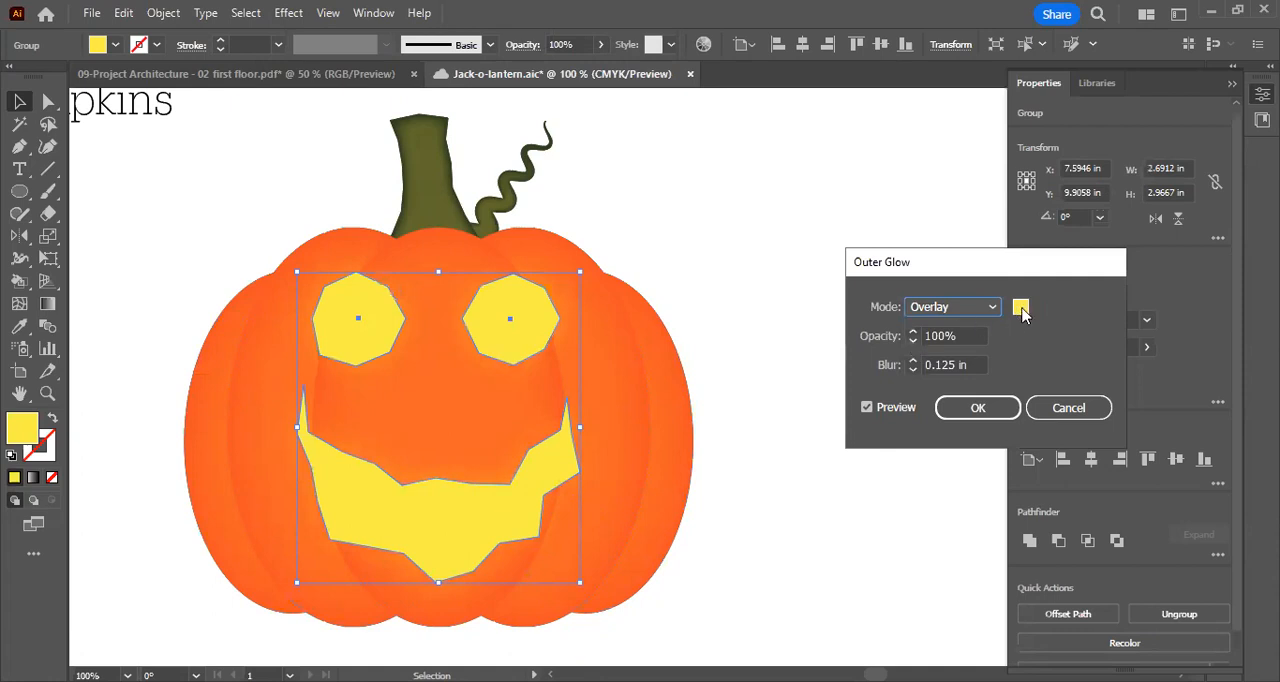
left_click_drag(763, 316, 754, 286)
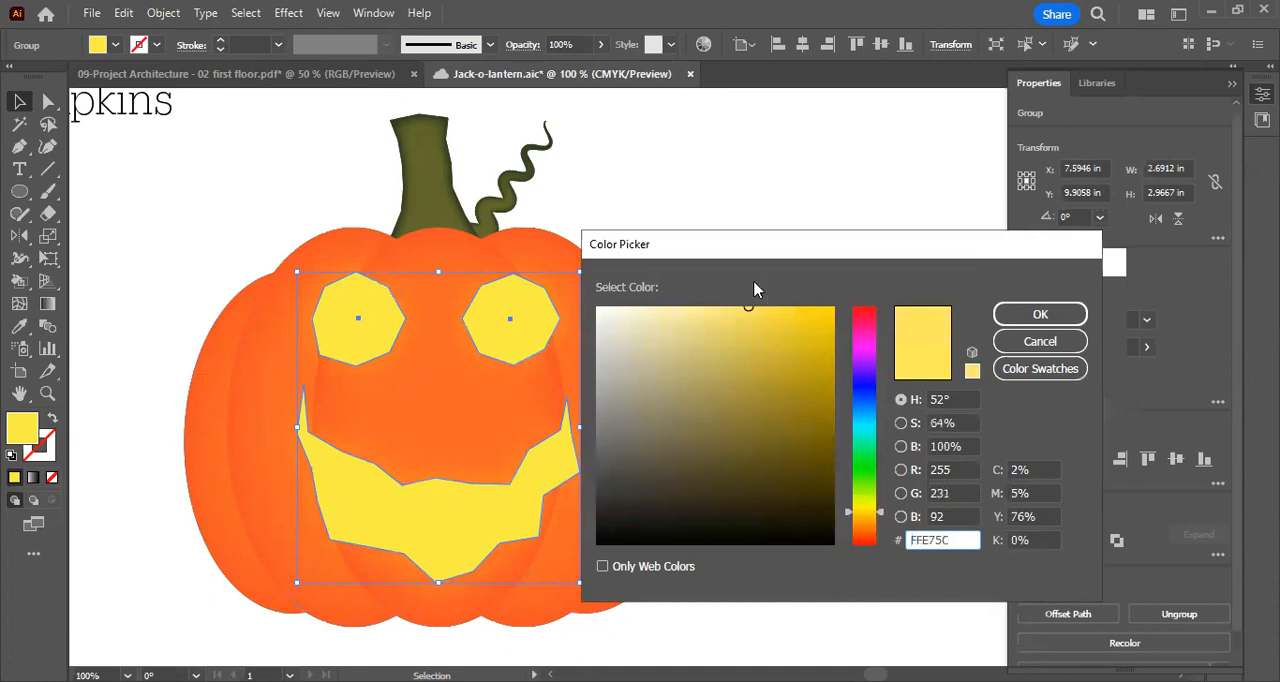
left_click(1040, 314)
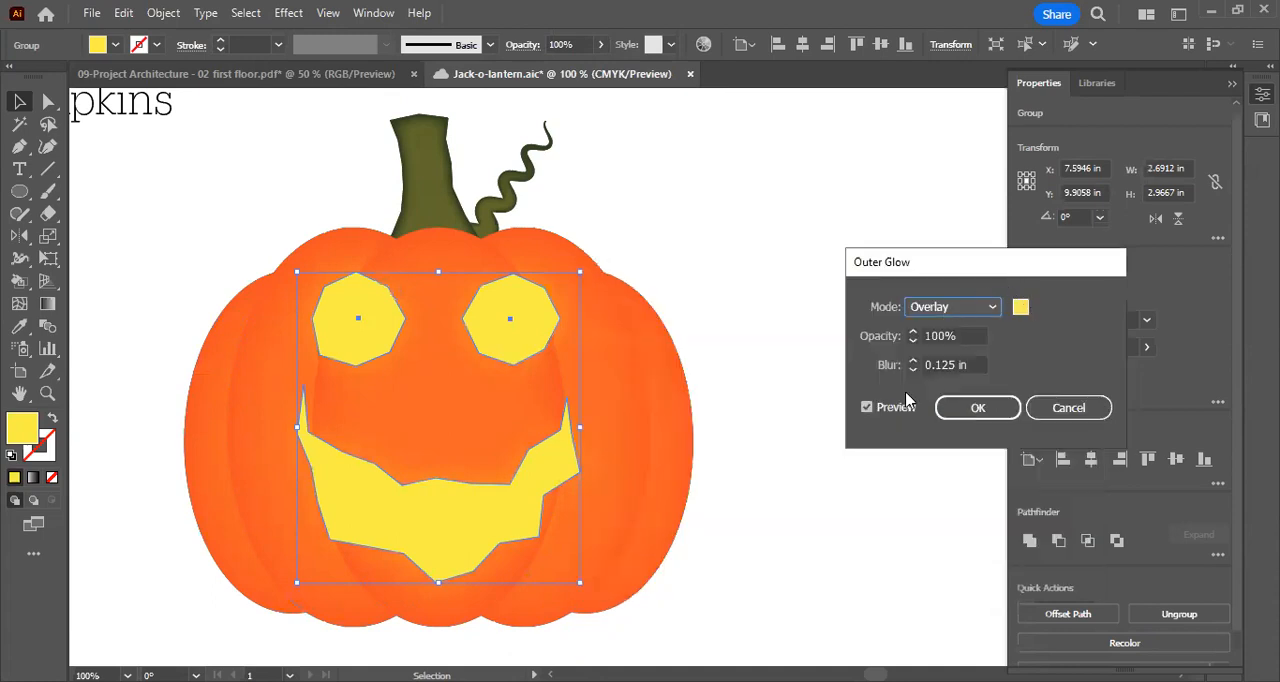
left_click(978, 410)
left_click(723, 337)
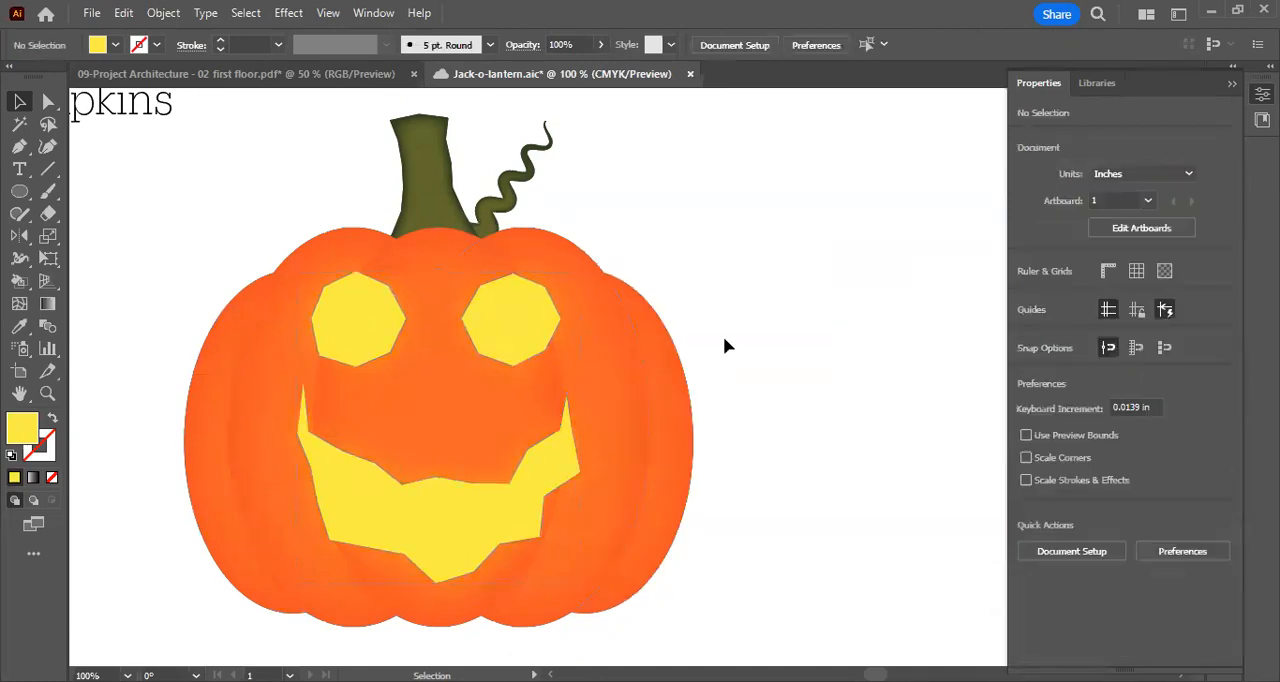
Change the blending mode of the face's Outer Glow to Screen and deselect the face
key("ctrl+minus")
key("ctrl+minus")
key("ctrl+minus")
key("ctrl+minus")
key("ctrl+plus")
key("ctrl+plus")
key("ctrl+plus")
key("ctrl+plus")
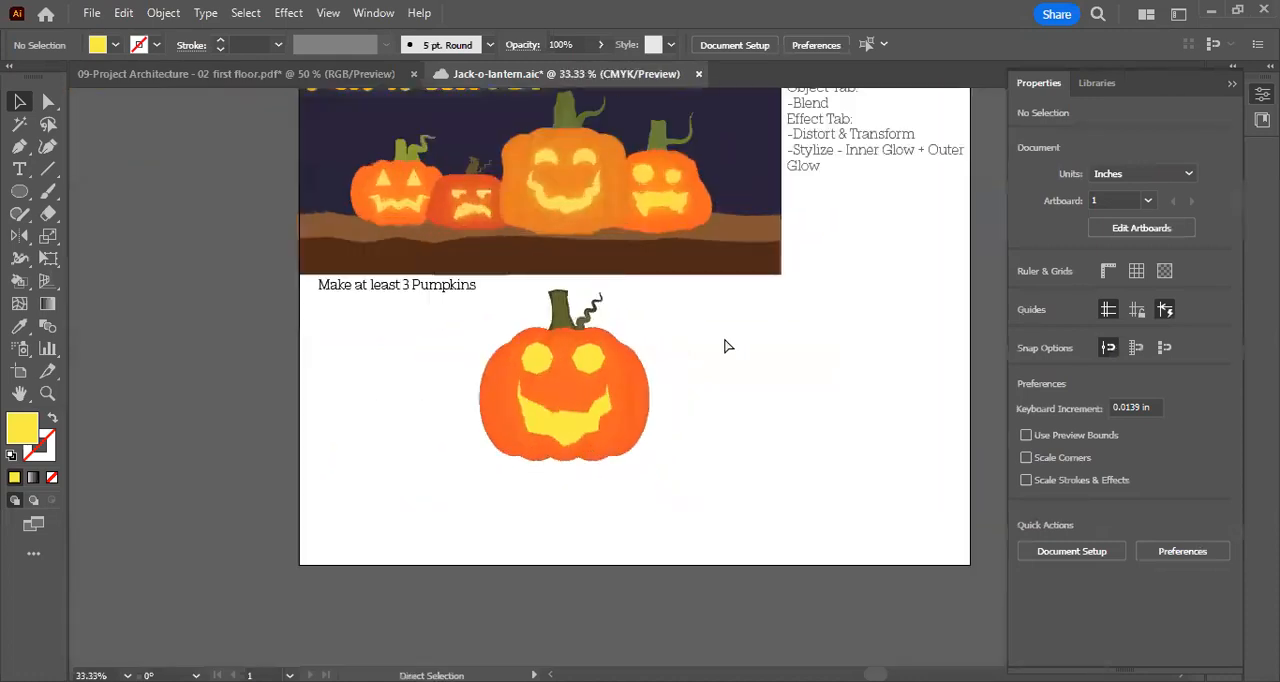
left_click(477, 323)
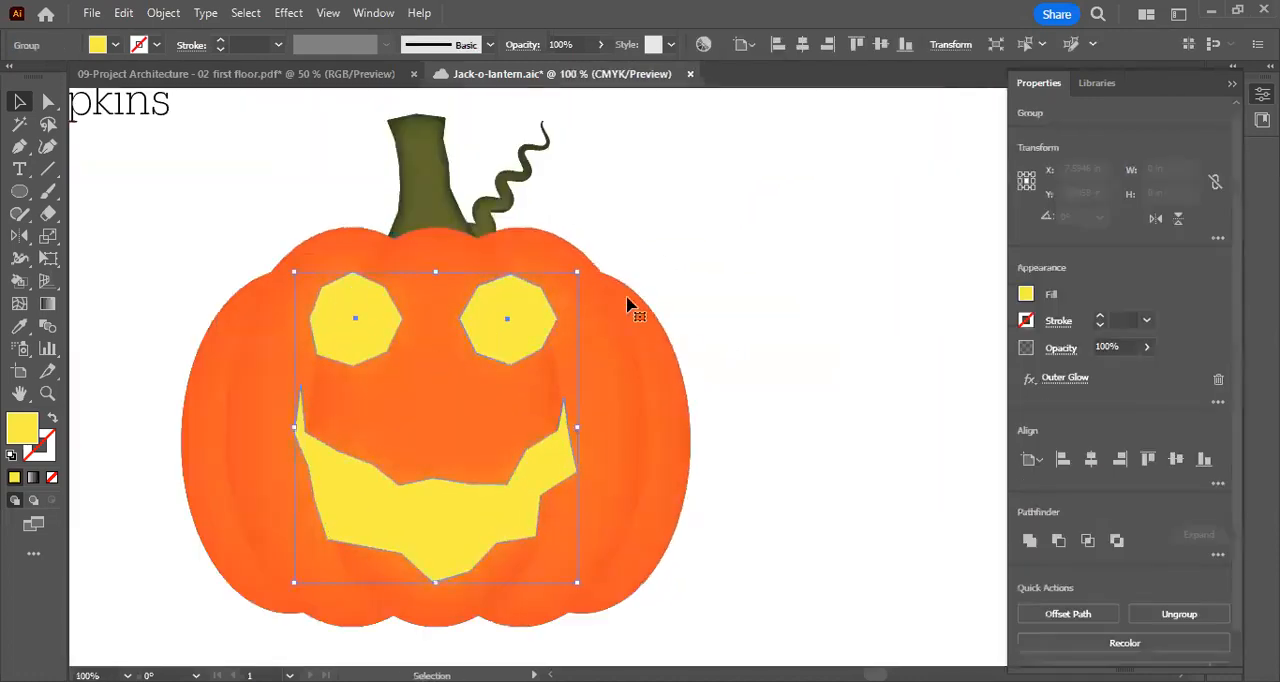
left_click(1067, 382)
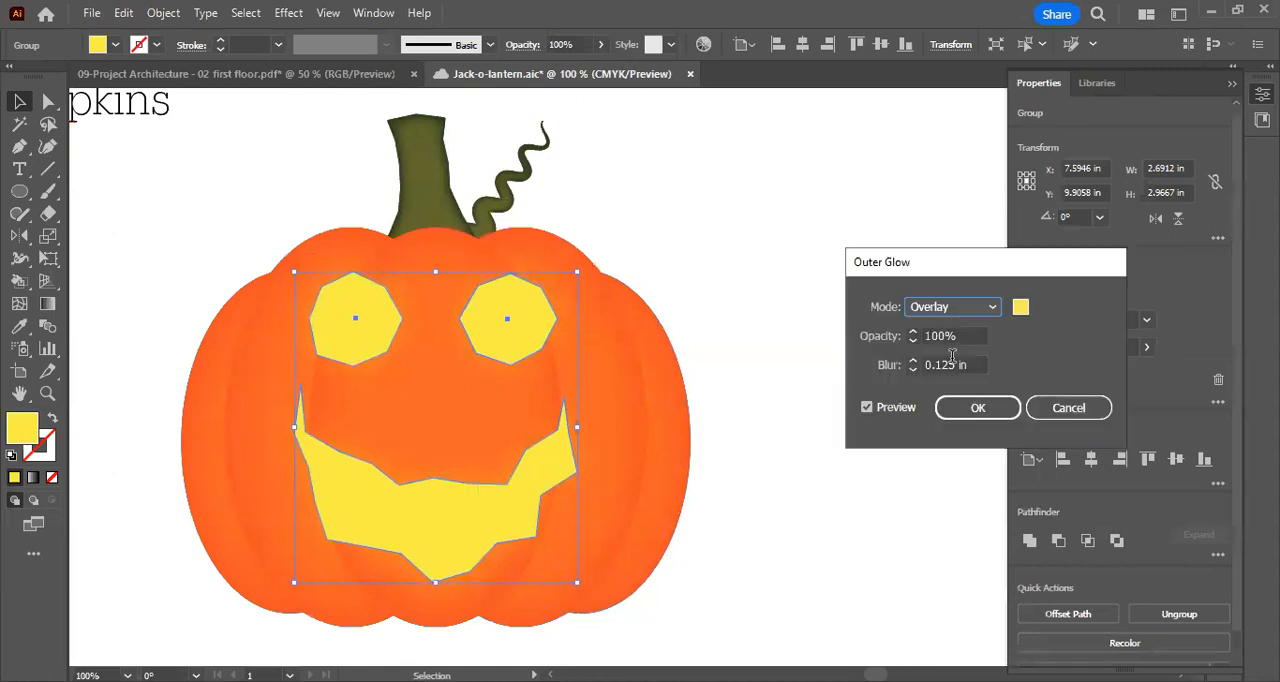
left_click(1020, 309)
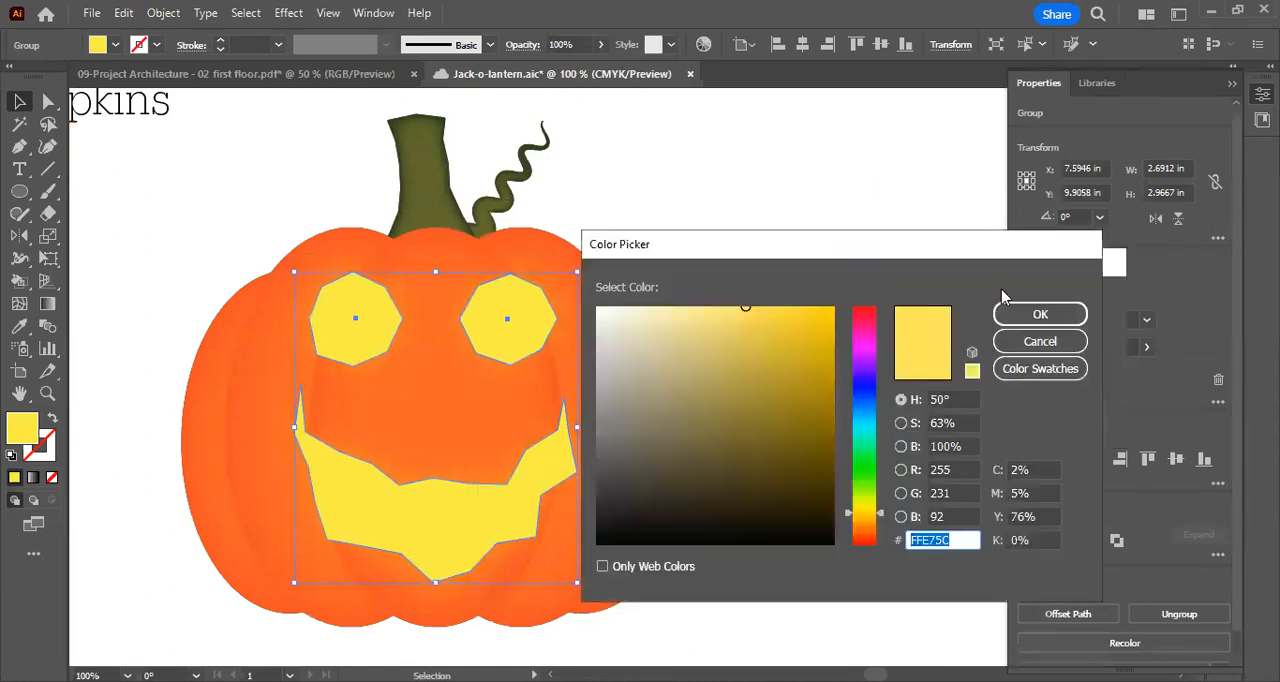
left_click(1040, 314)
left_click(951, 306)
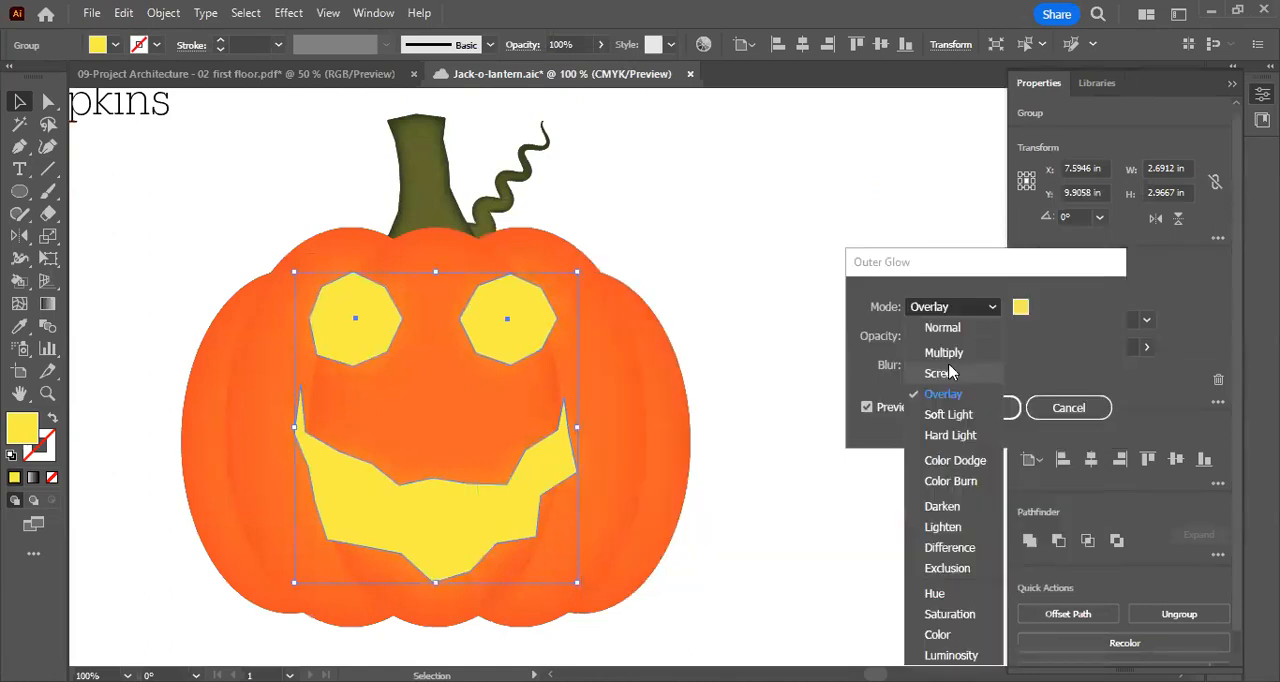
left_click(943, 371)
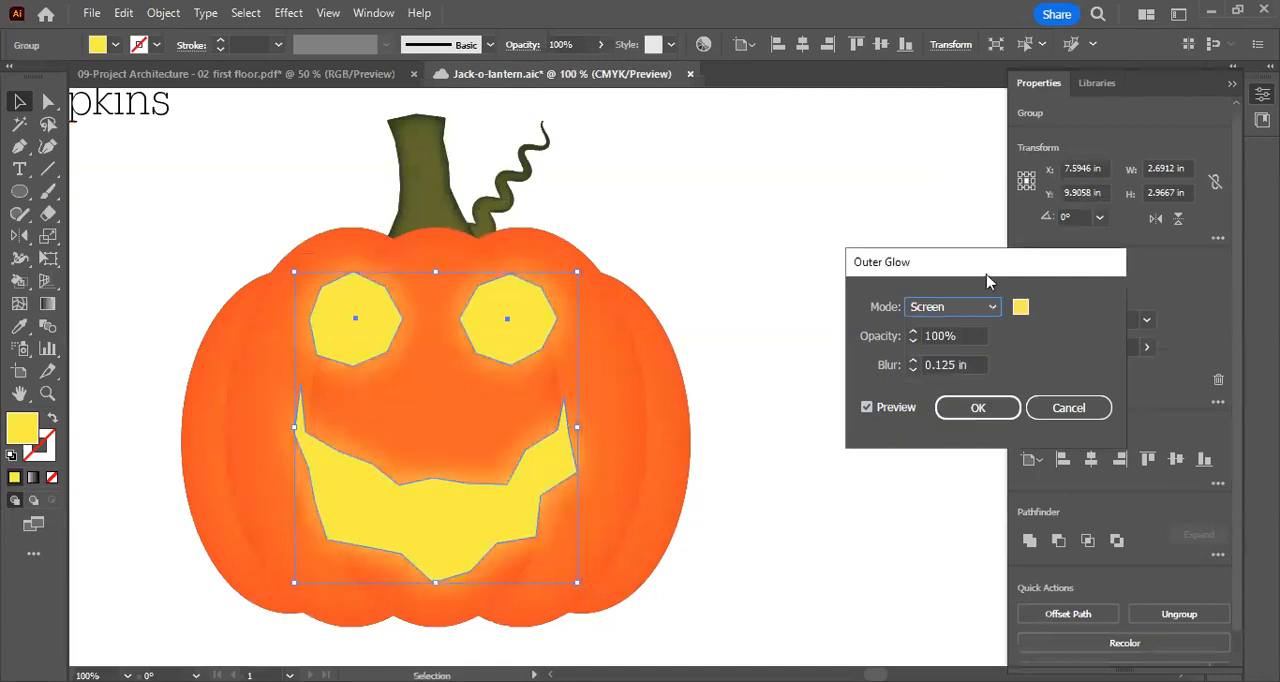
left_click(975, 408)
left_click(774, 396)
Compare the glow of the carved face with the pumpkins in the reference artwork
key("ctrl+minus")
key("ctrl+minus")
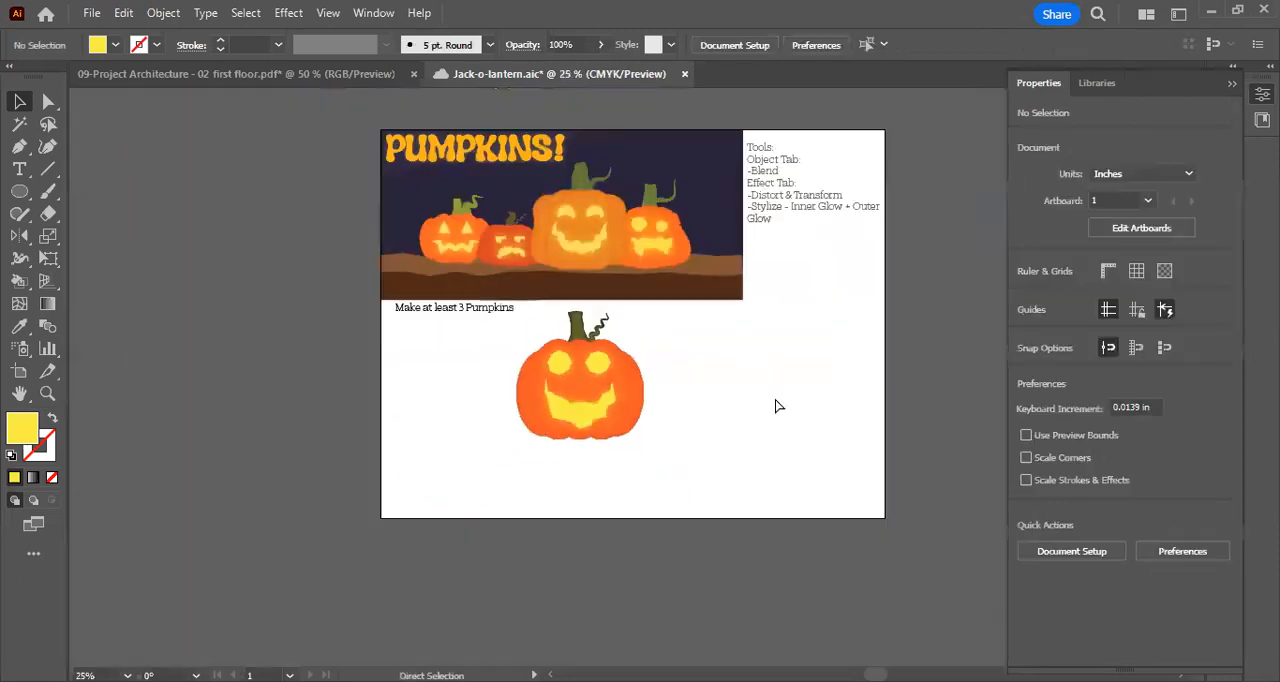
key("ctrl+plus")
key("ctrl+plus")
key("ctrl+plus")
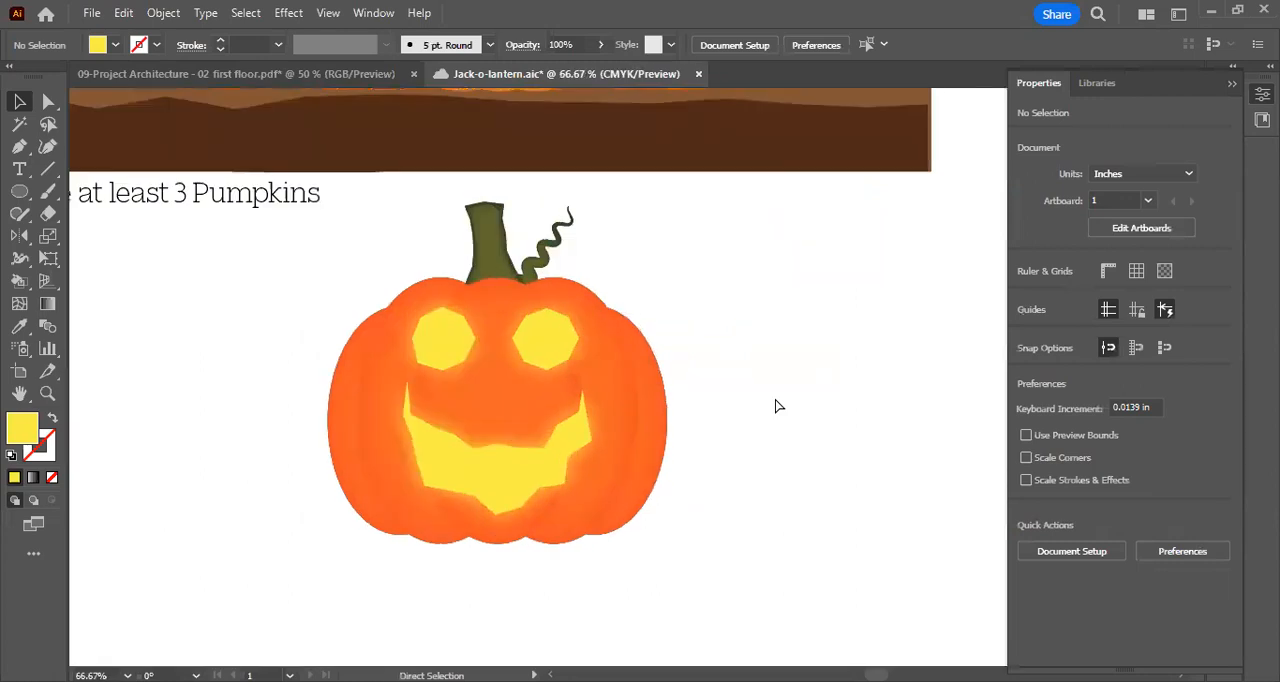
key("ctrl+plus")
key("ctrl+minus")
key("ctrl+plus")
key("ctrl+minus")
Move the entire pumpkin with its stem, vine and face about 3.3 in left and slightly down, and deselect it
left_click(478, 284)
left_click(694, 286)
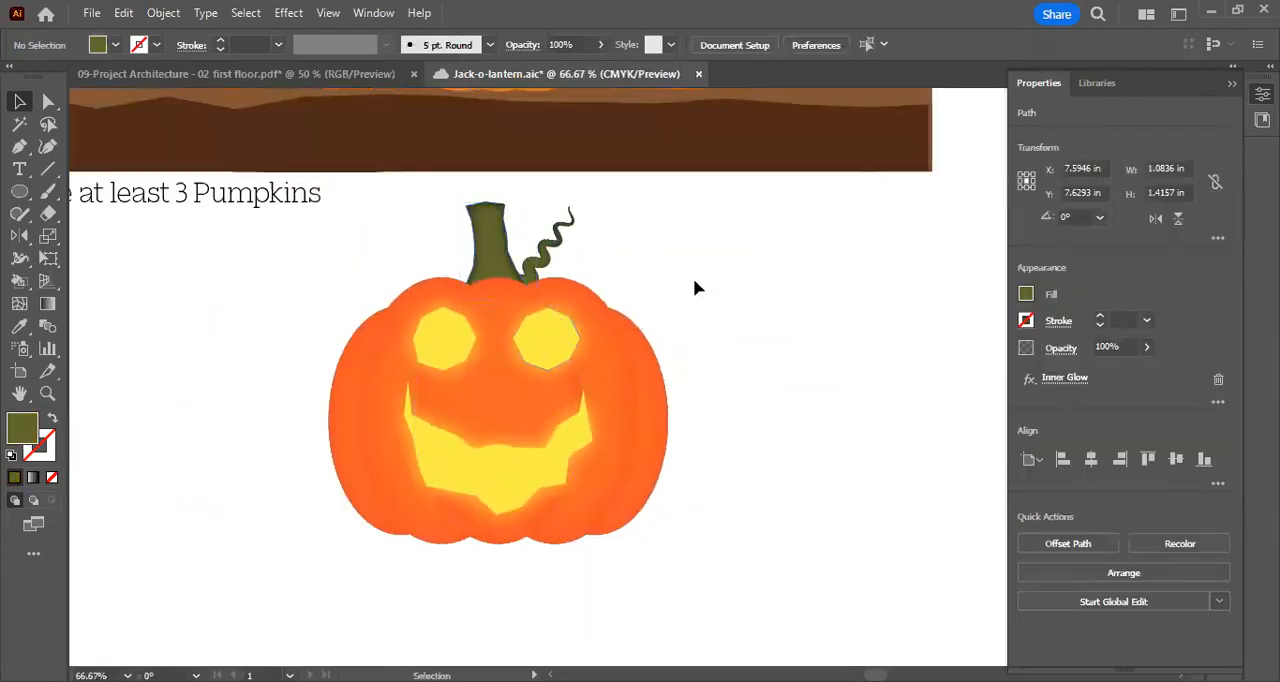
left_click_drag(434, 212, 630, 277)
left_click(118, 323)
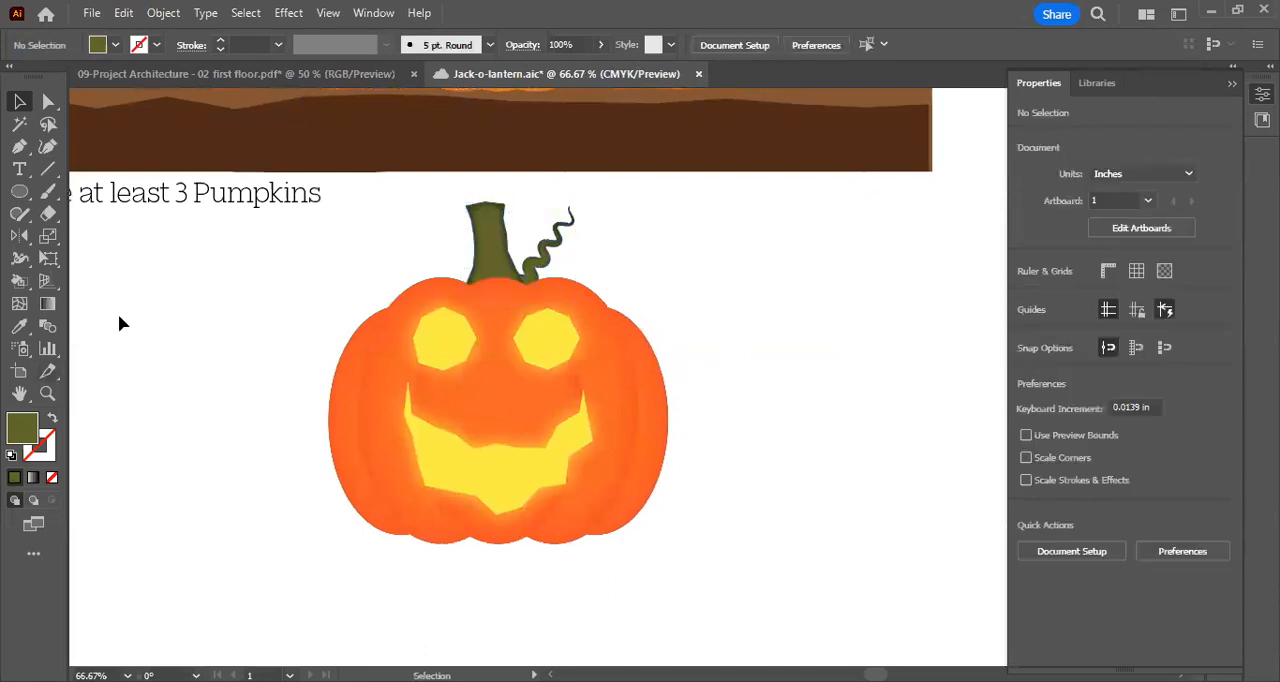
left_click_drag(330, 220, 831, 591)
left_click_drag(631, 408, 397, 427)
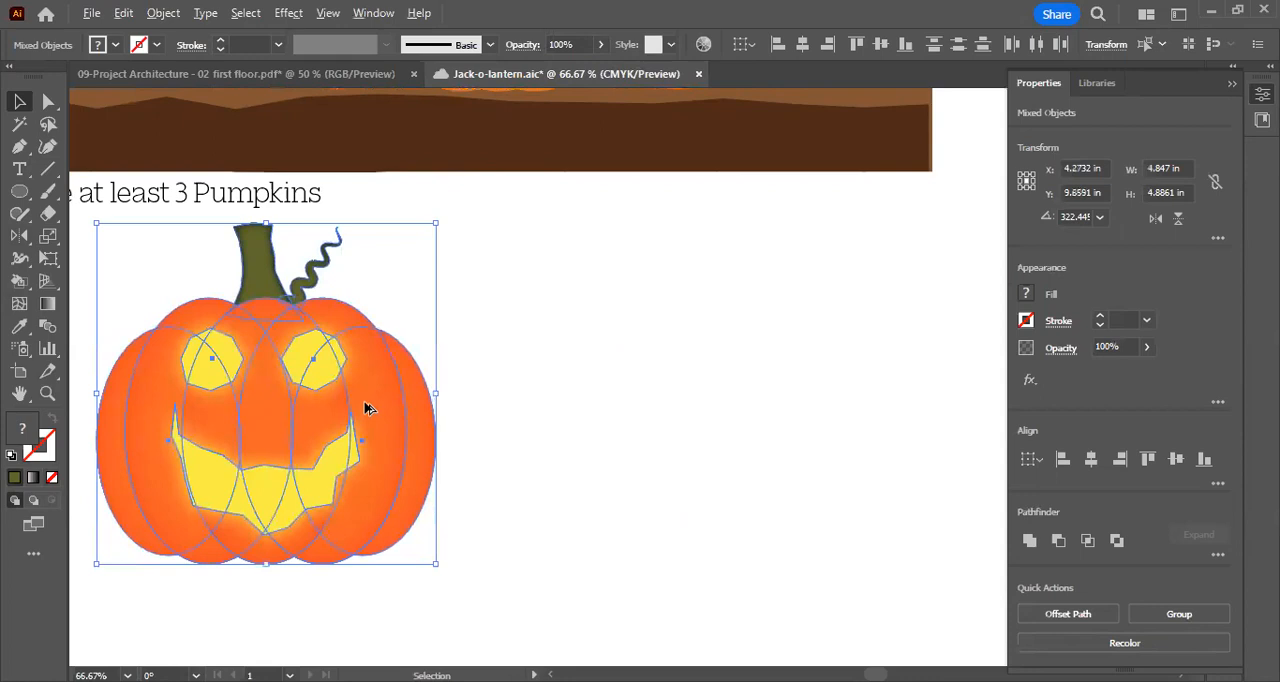
left_click(624, 349)
Draw an upright ellipse about 1.89 in wide and 2.65 in high in the empty space right of the pumpkin
left_click(19, 191)
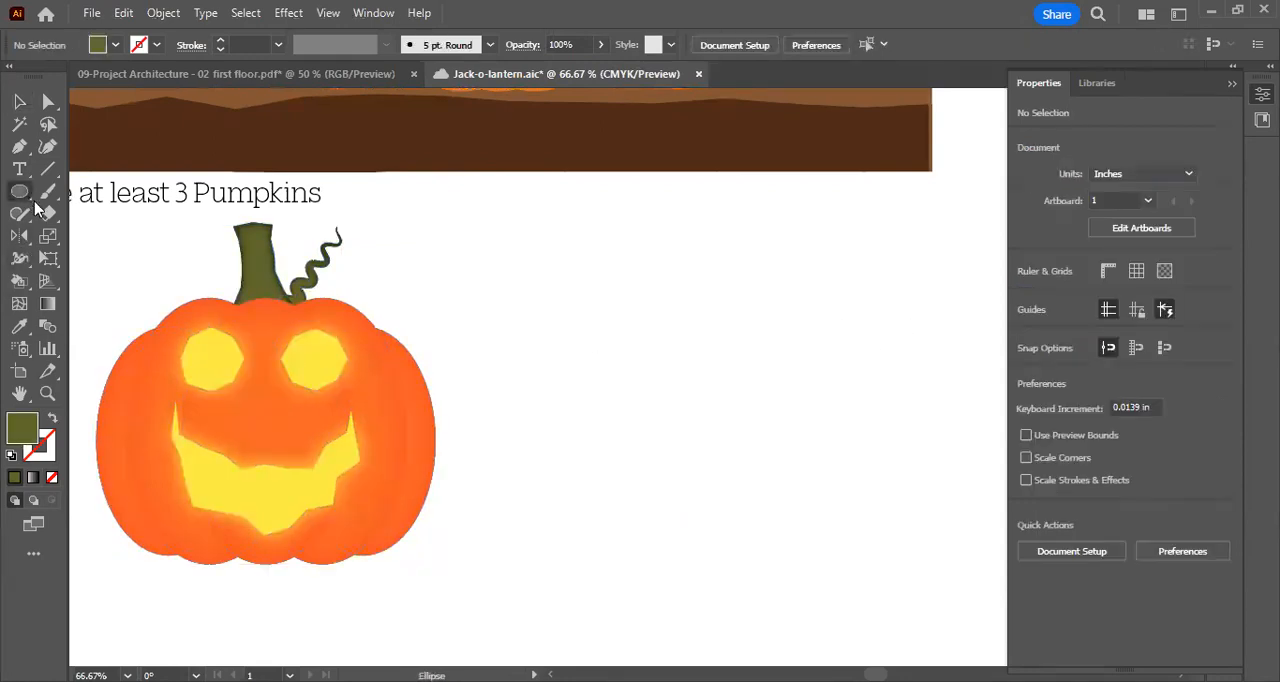
left_click_drag(512, 284, 645, 467)
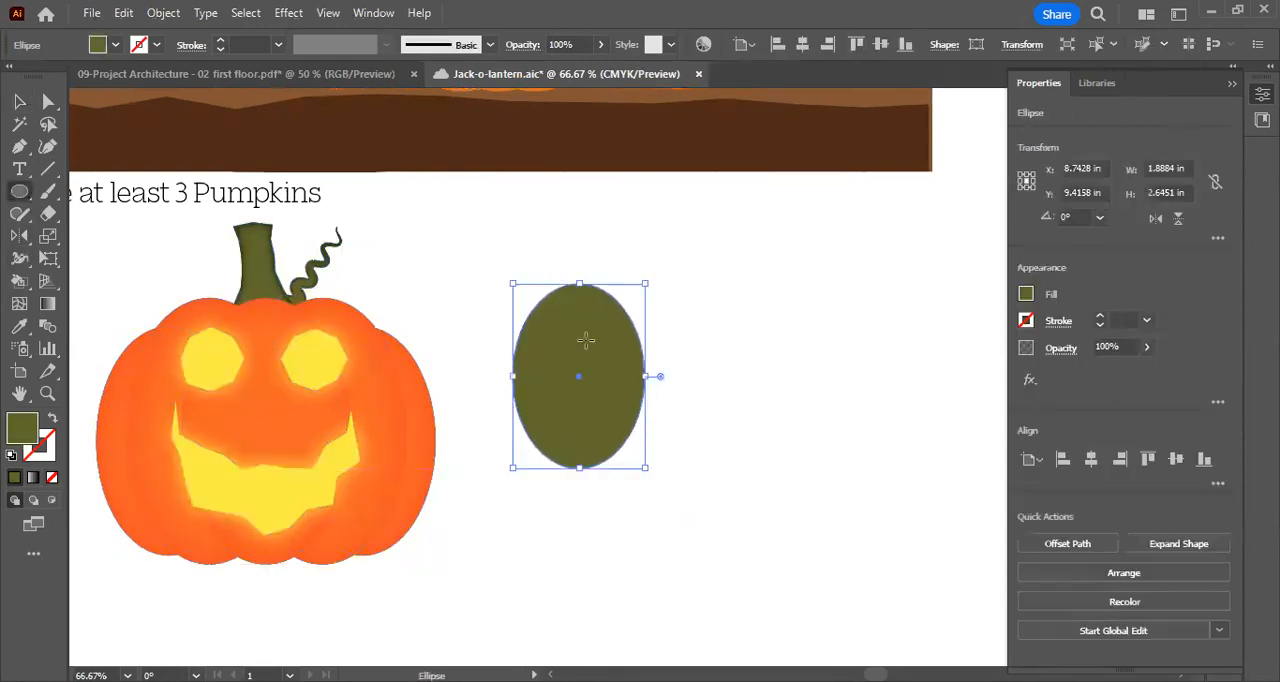
Move the green ellipse about 0.2 in left and 0.6 in down beside the pumpkin
left_click(19, 101)
left_click(714, 263)
left_click(618, 345)
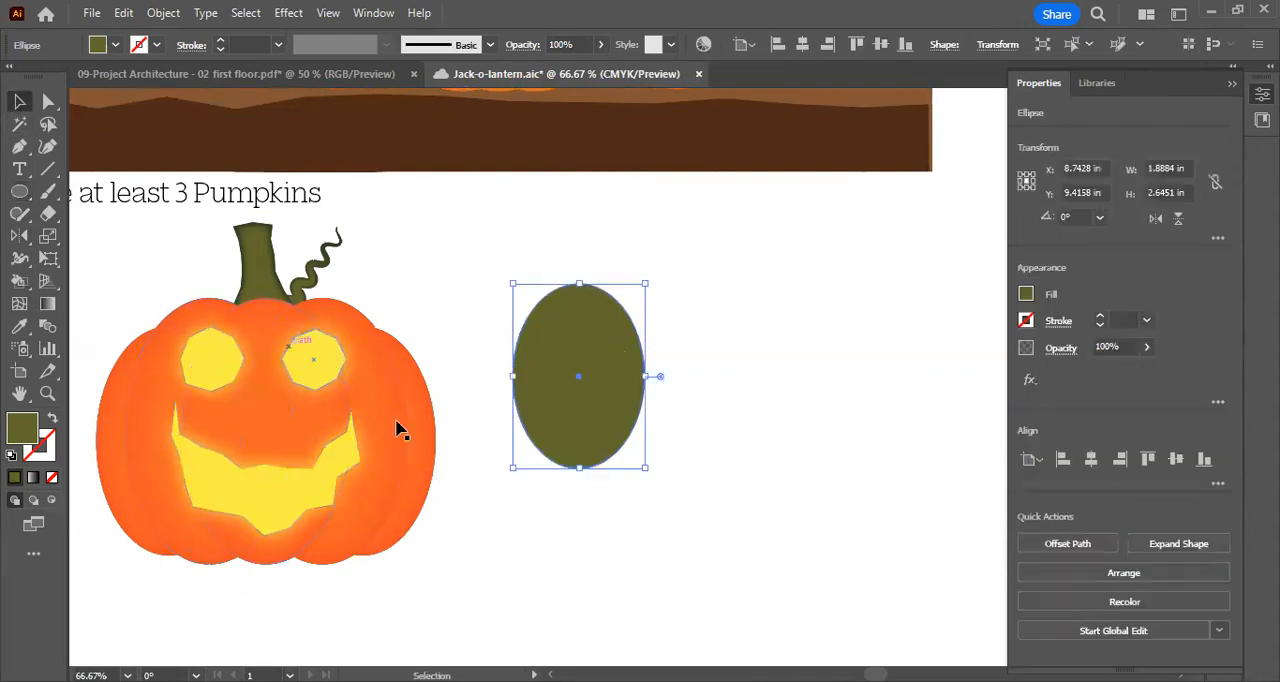
left_click(720, 305)
left_click(614, 334)
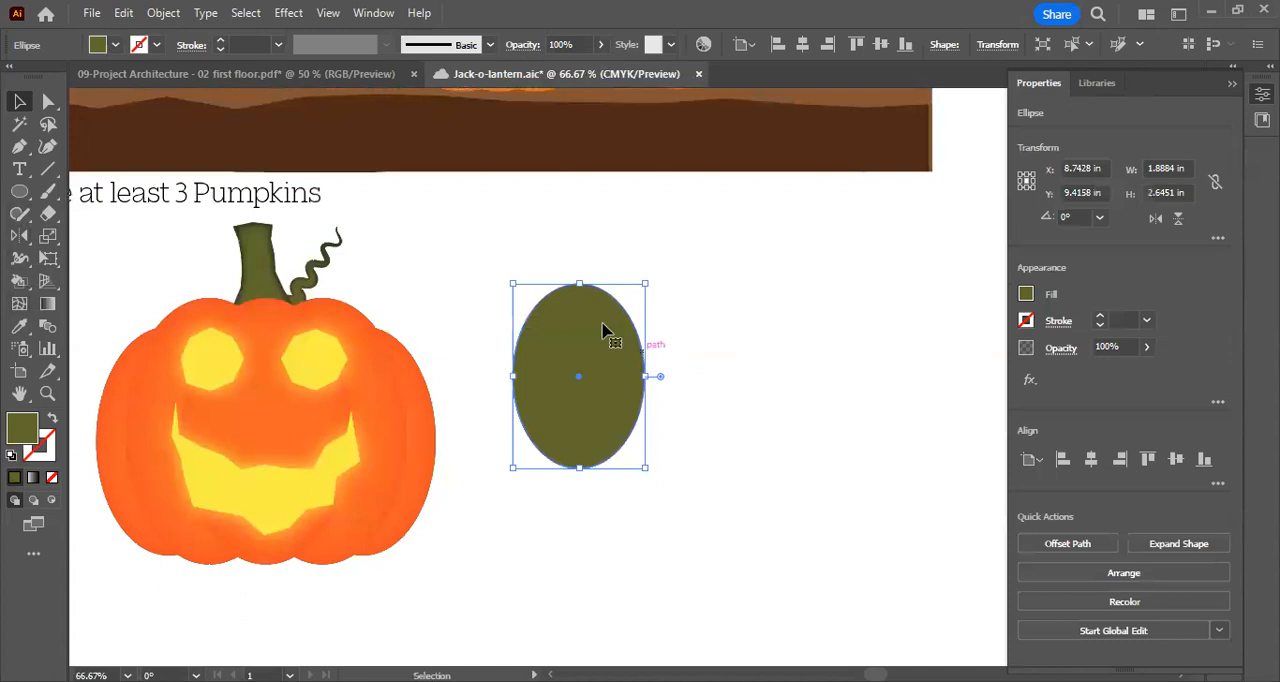
left_click_drag(590, 316, 575, 358)
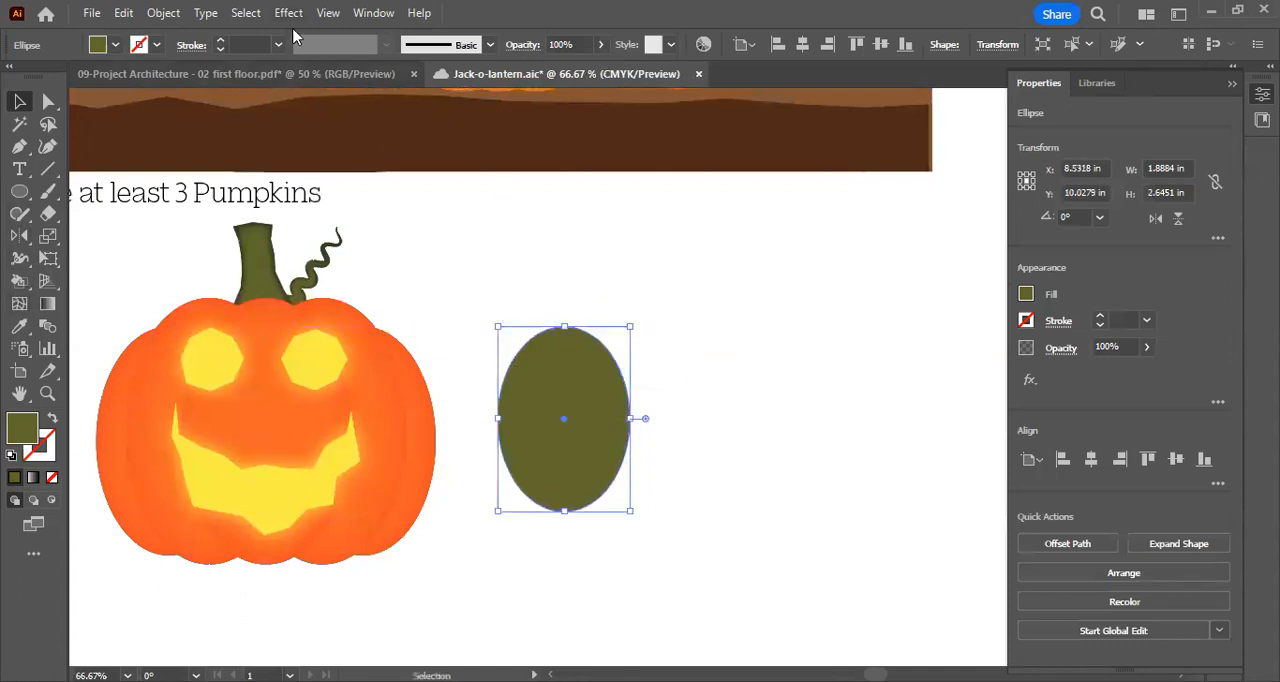
Roughen the green ellipse with a relative size of 2%, detail of 1/in and smooth points, and deselect it
left_click(288, 13)
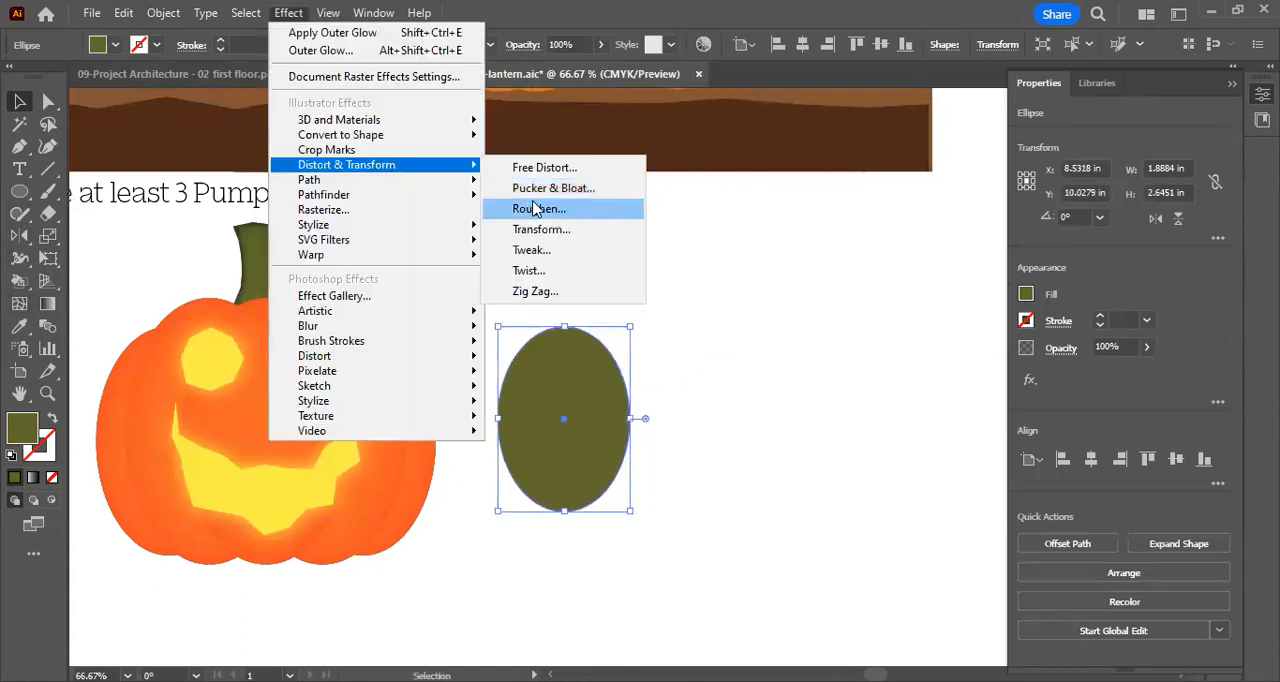
left_click(535, 208)
left_click_drag(963, 239, 945, 239)
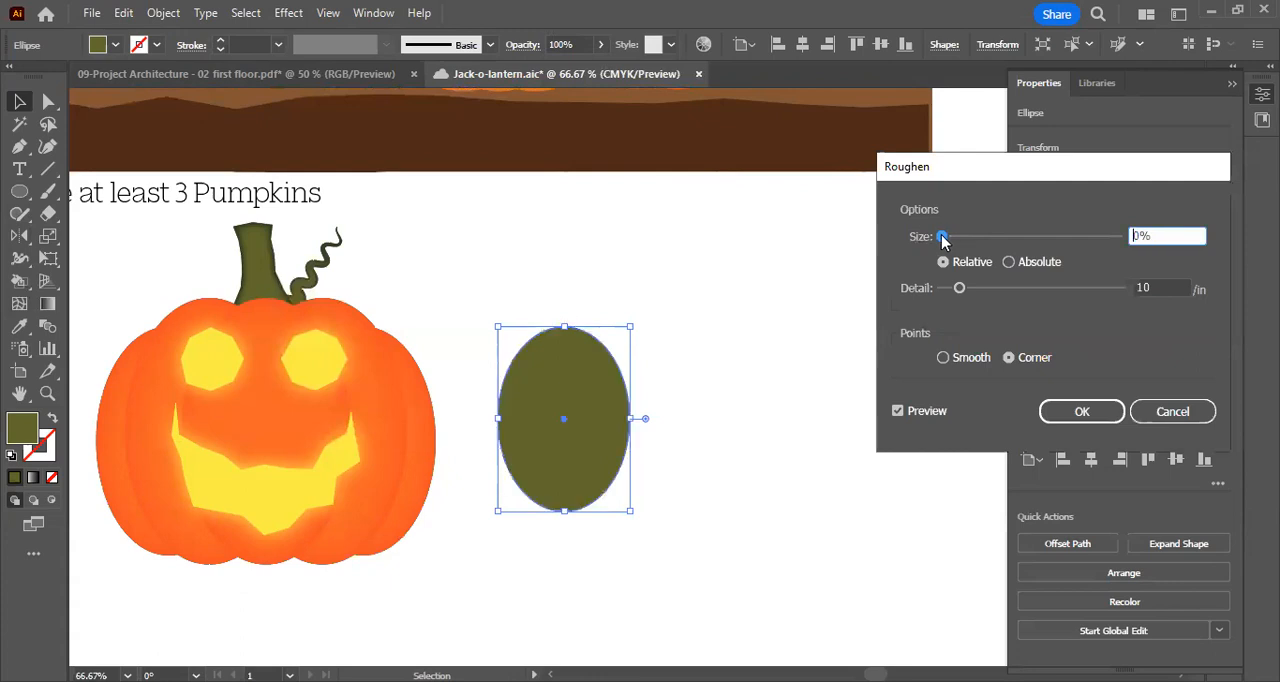
left_click_drag(959, 288, 945, 290)
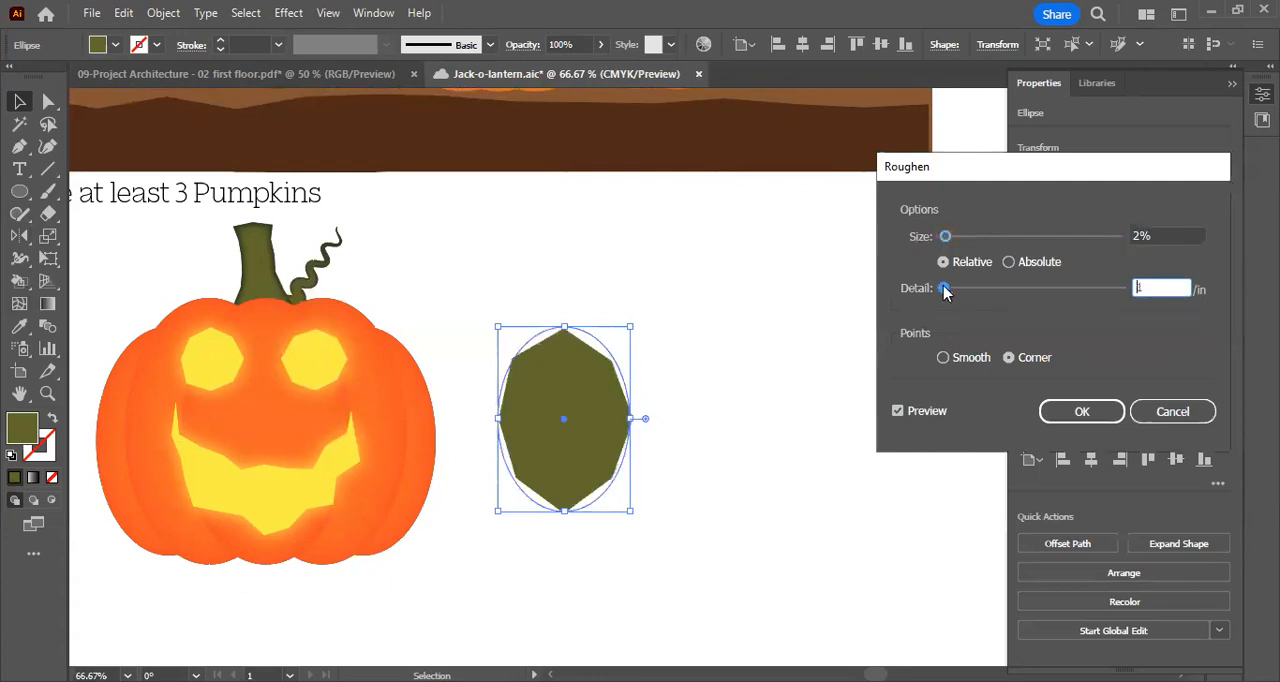
left_click(942, 357)
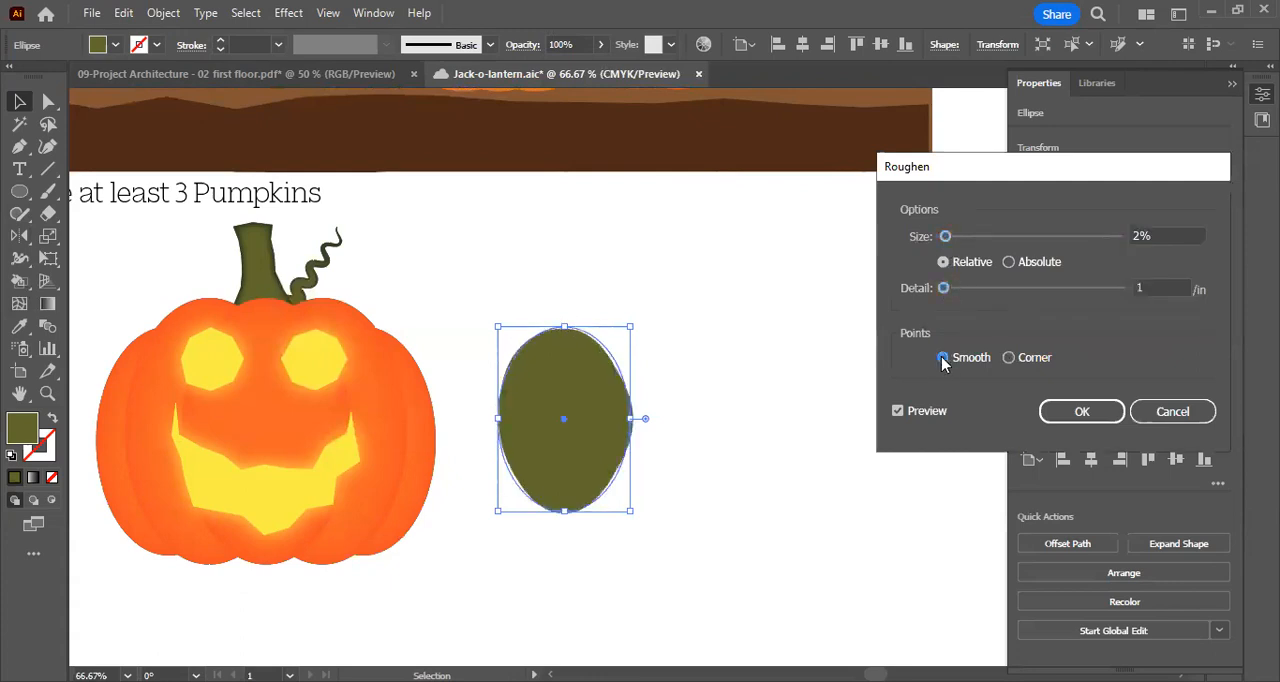
left_click(1080, 411)
left_click(780, 430)
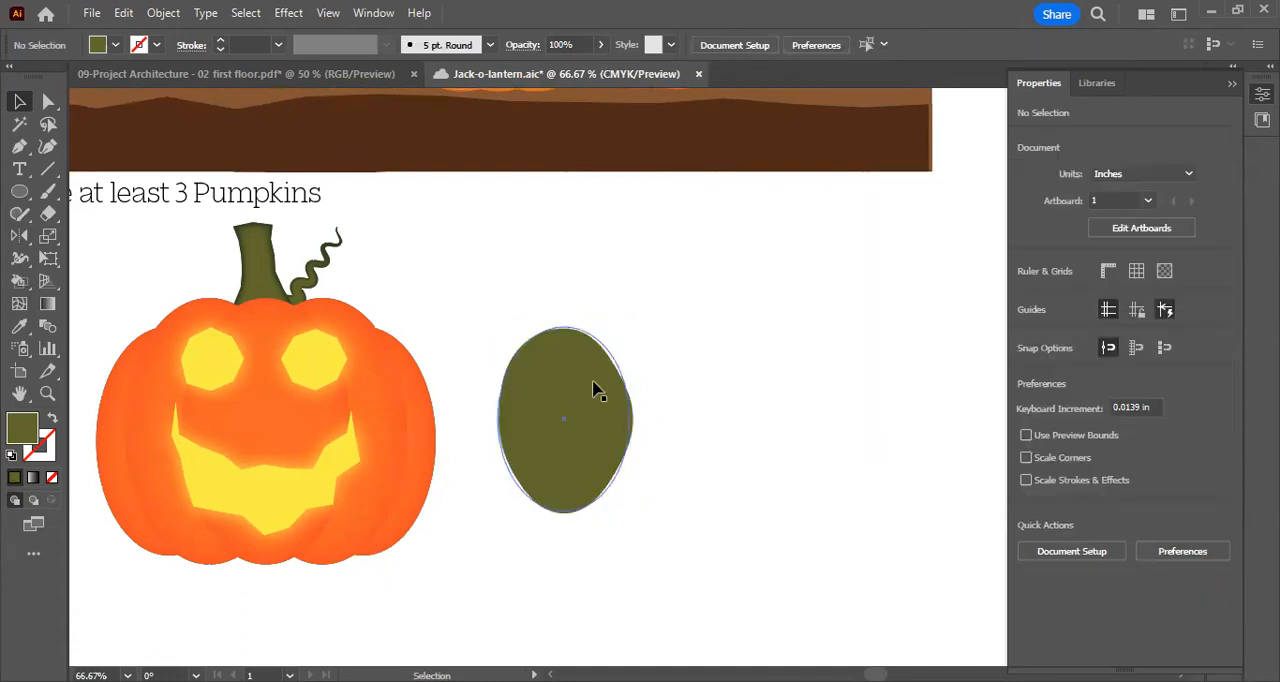
Expand the appearance of the roughened ellipse and rotate the shape about 11° clockwise
left_click(597, 388)
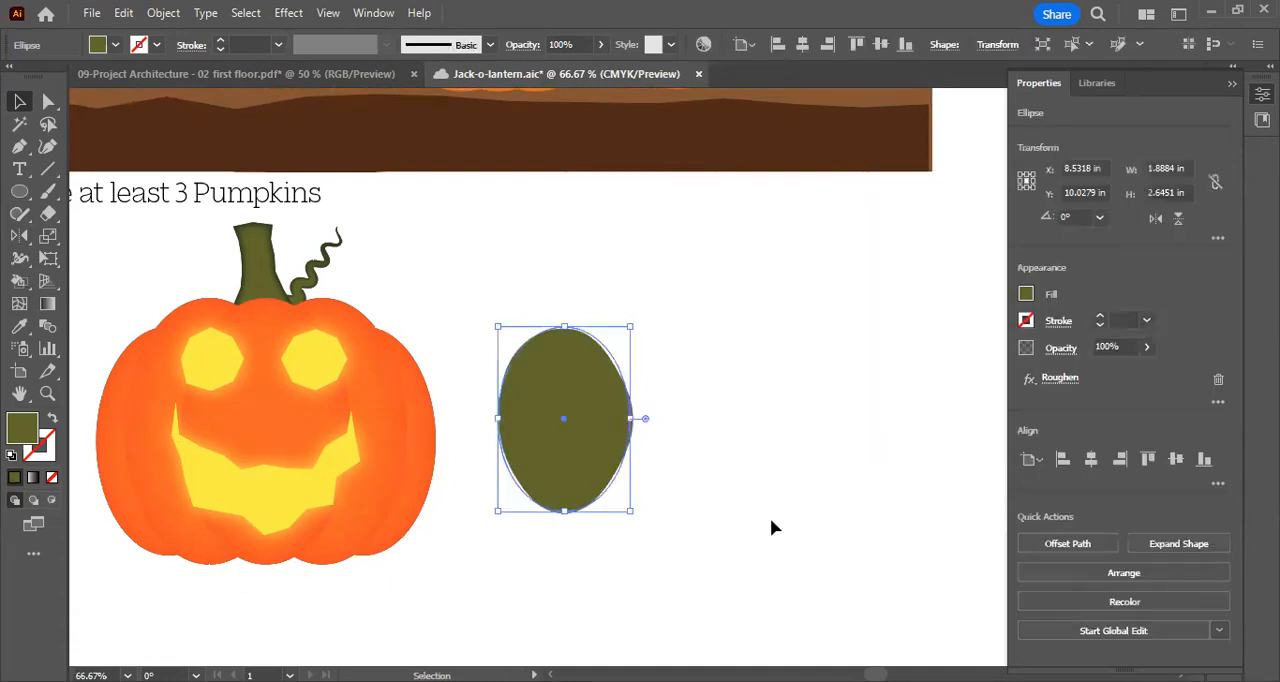
left_click(162, 13)
key("Return")
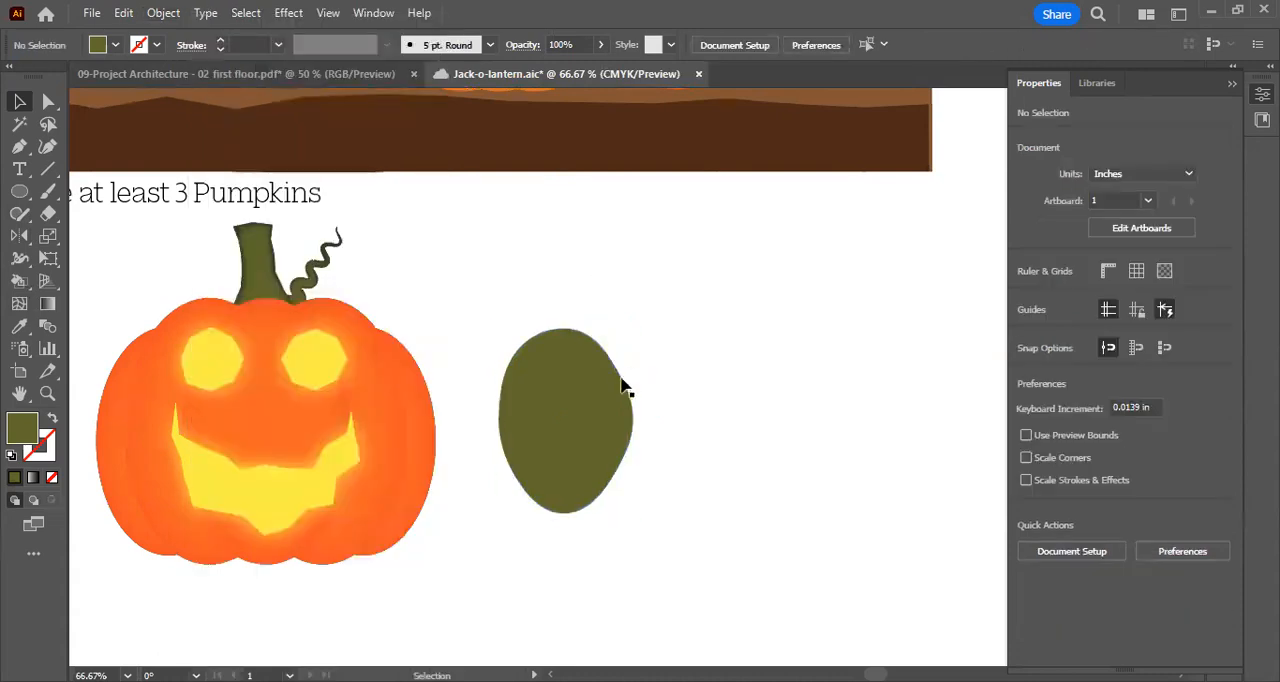
left_click_drag(640, 320, 697, 280)
left_click(697, 280)
Examine the body shapes of the pumpkins in the reference artwork against the green shape
scroll(673, 440, "up", 6)
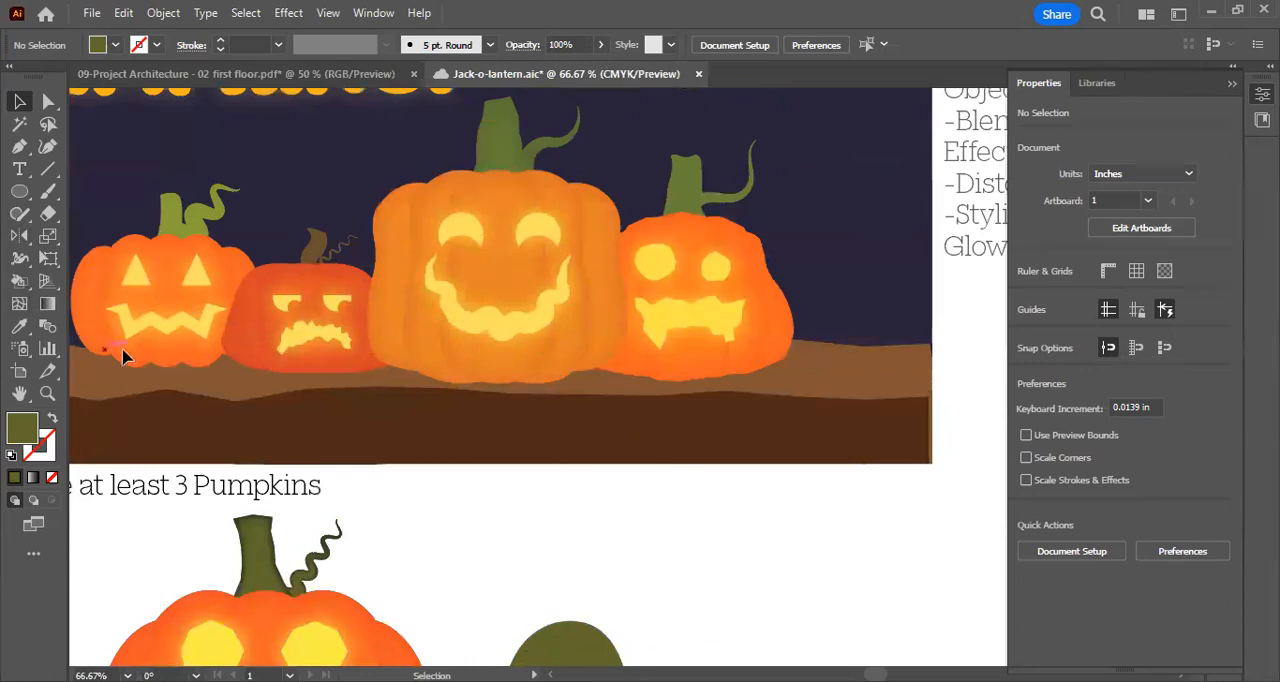
scroll(145, 399, "left", 3)
scroll(145, 399, "up", 1)
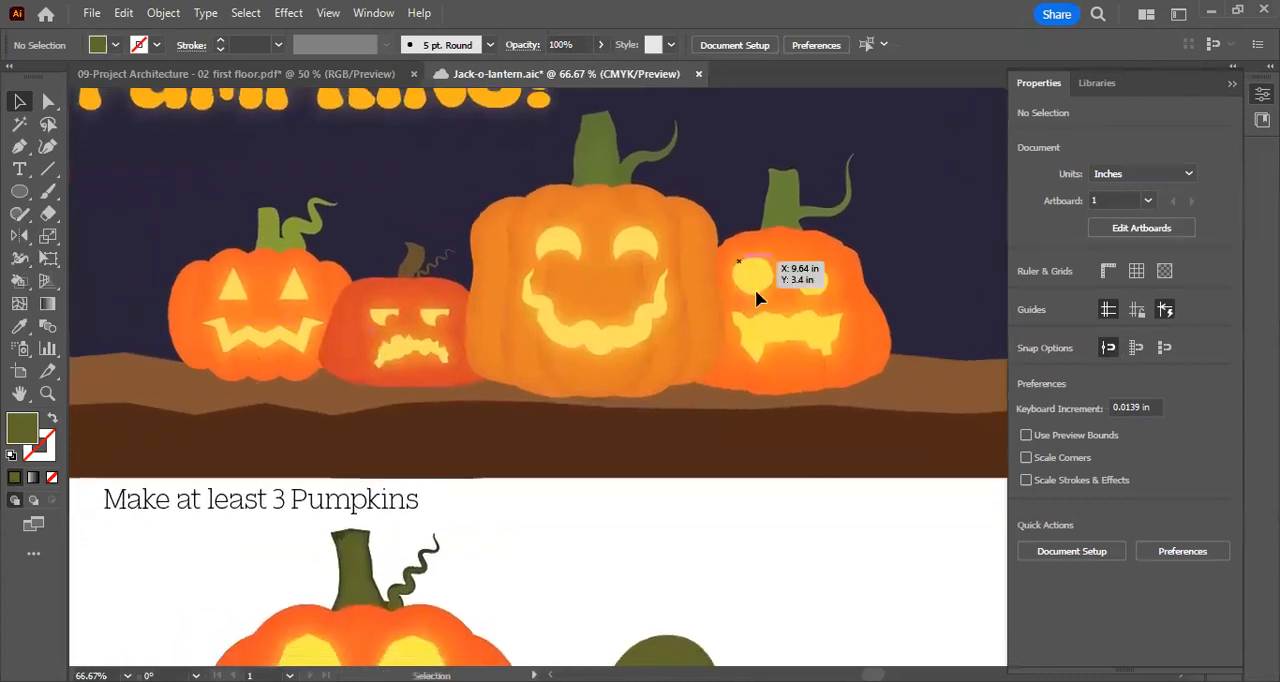
scroll(743, 420, "down", 3)
left_click_drag(682, 537, 682, 484)
scroll(442, 298, "up", 2)
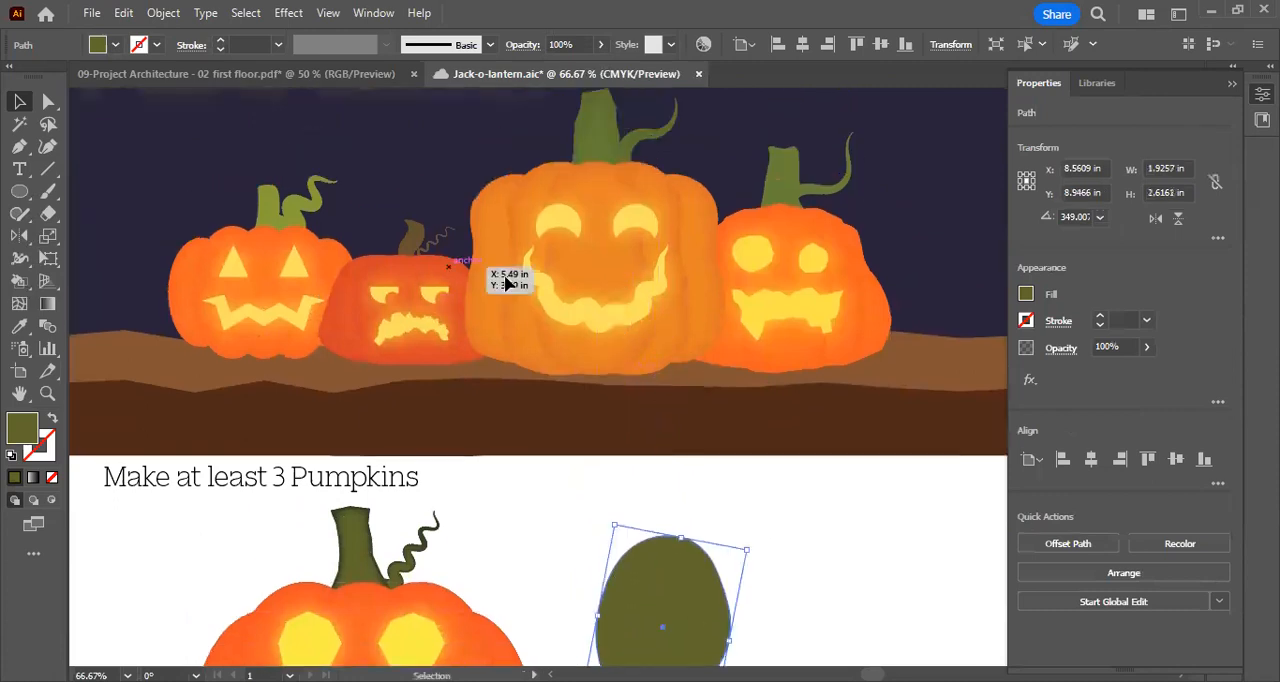
scroll(857, 345, "down", 2)
scroll(517, 300, "up", 2)
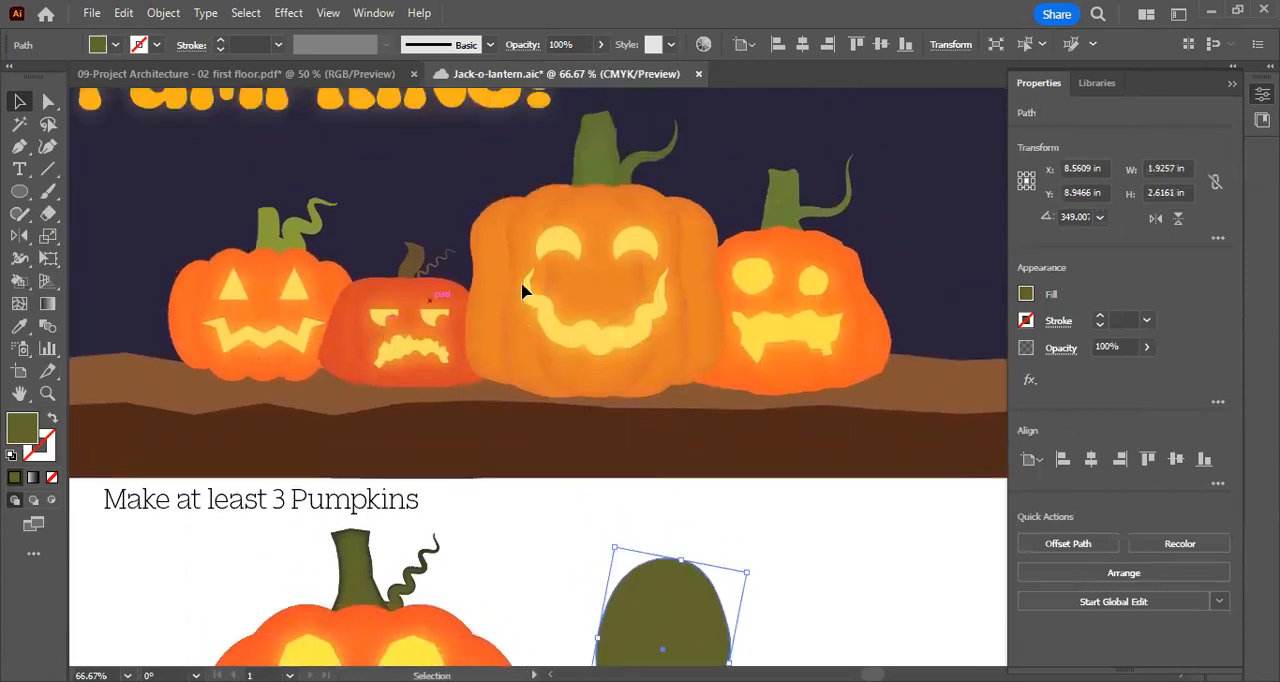
scroll(772, 426, "down", 8)
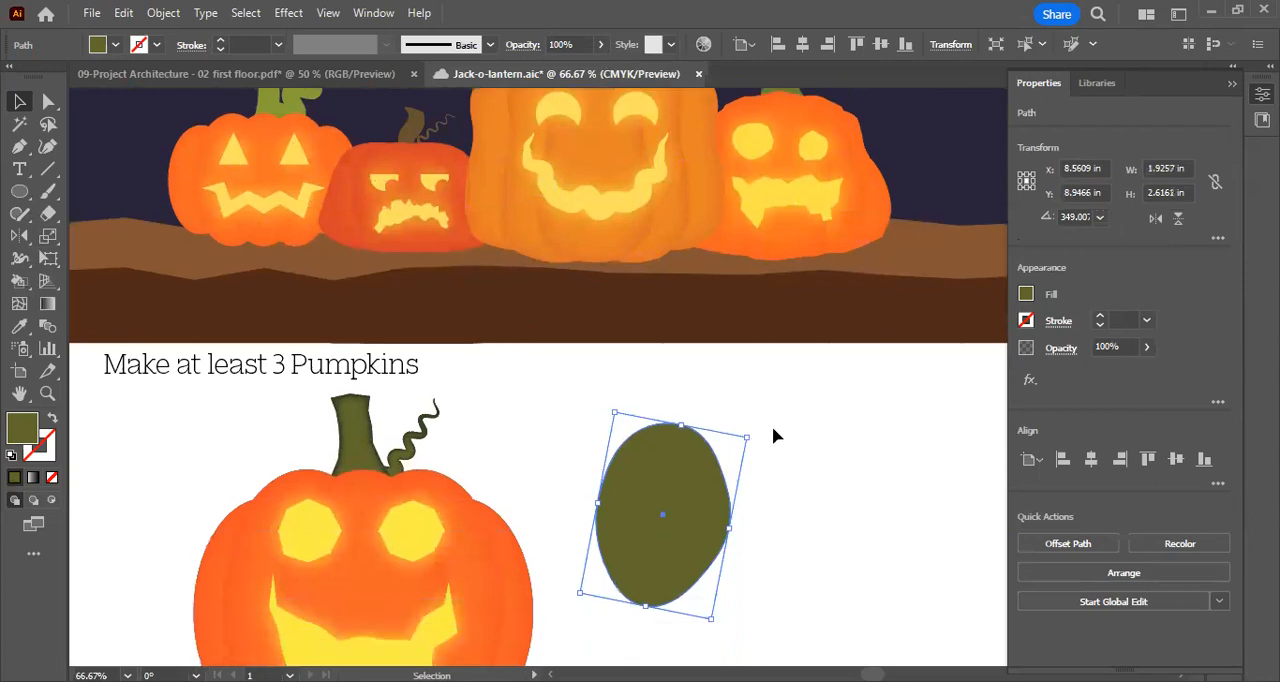
Move the tilted green shape about 1 in right and 0.6 in down, and deselect it
scroll(583, 263, "right", 2)
left_click_drag(583, 263, 642, 300)
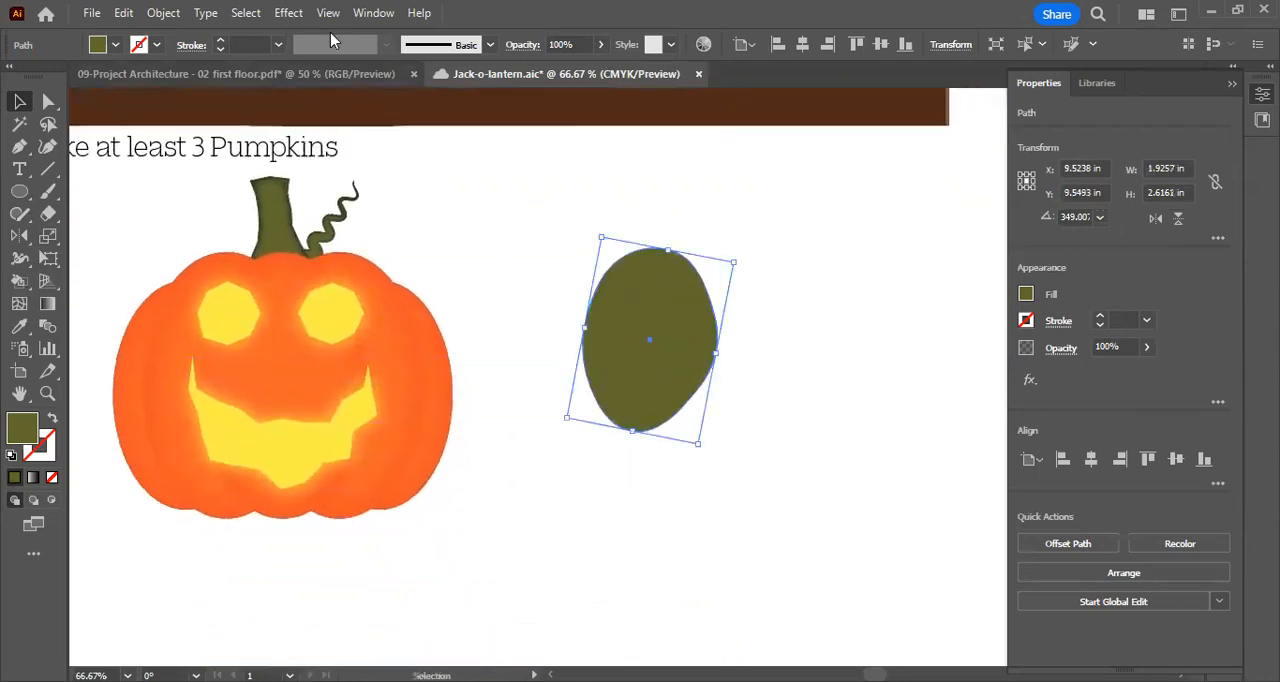
left_click(288, 12)
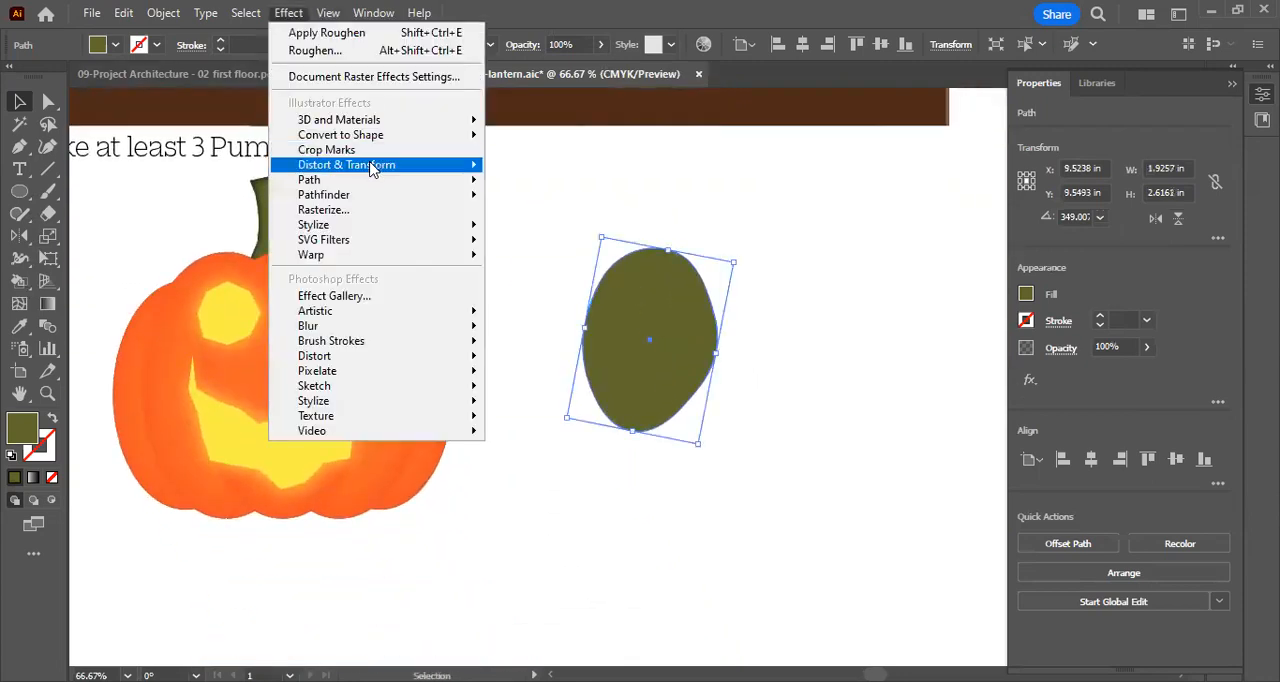
left_click(113, 201)
left_click_drag(569, 254, 657, 297)
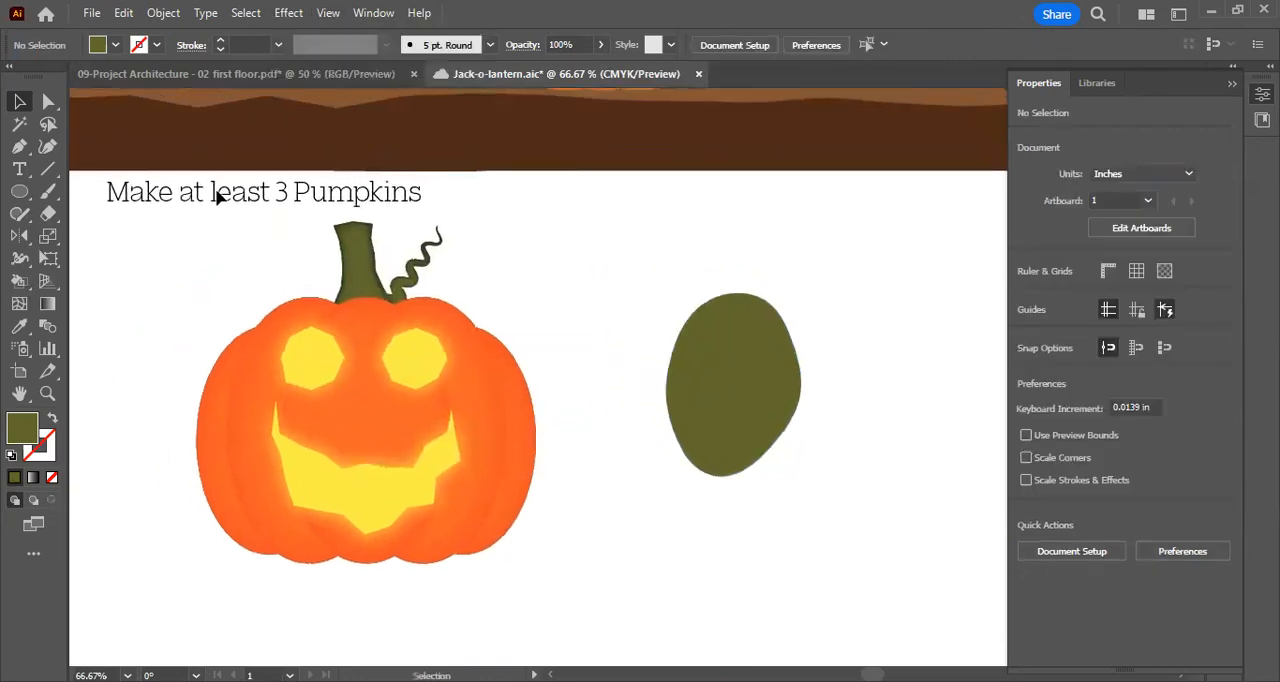